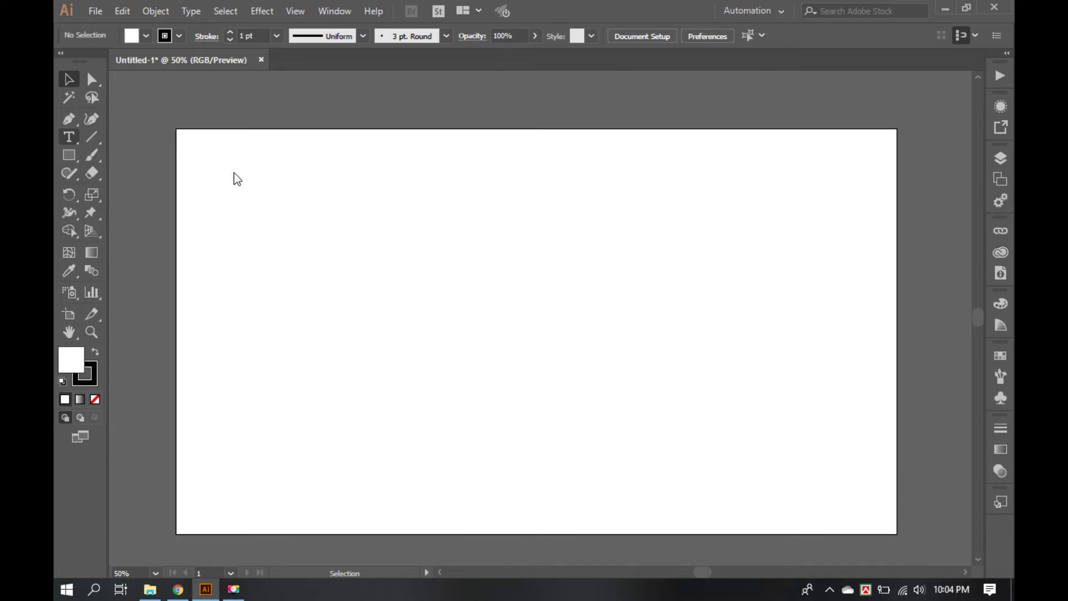
Zoom into the top-left of the artboard and add a HOME text label there
{"action": "key", "text": "z"}
{"action": "left_click_drag", "start_coordinate": [210, 157], "coordinate": [481, 277]}
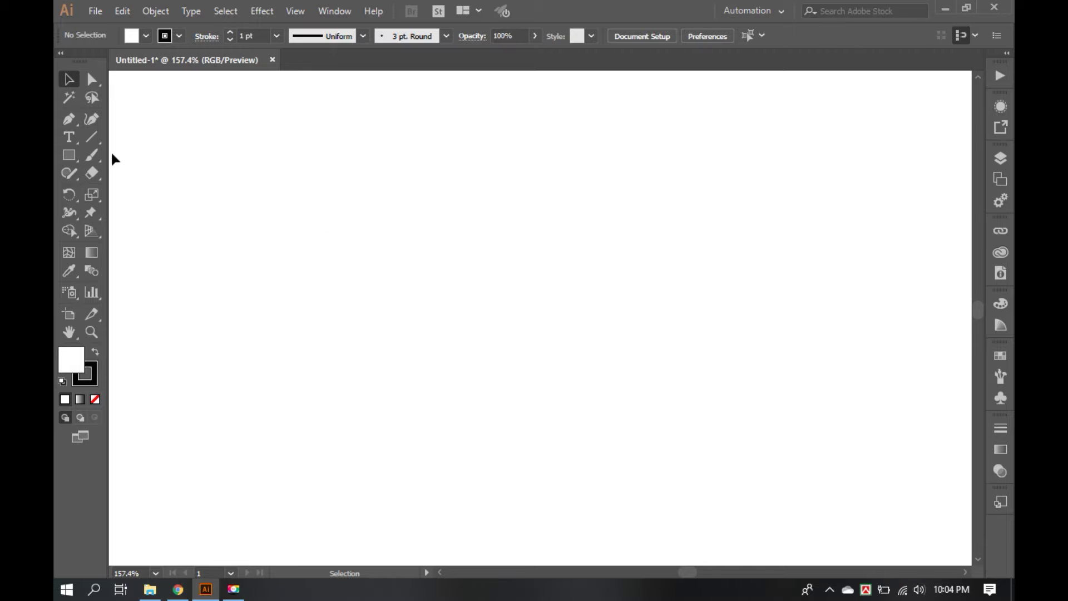
{"action": "key", "text": "t"}
{"action": "left_click", "coordinate": [295, 196]}
{"action": "key", "text": "BackSpace"}
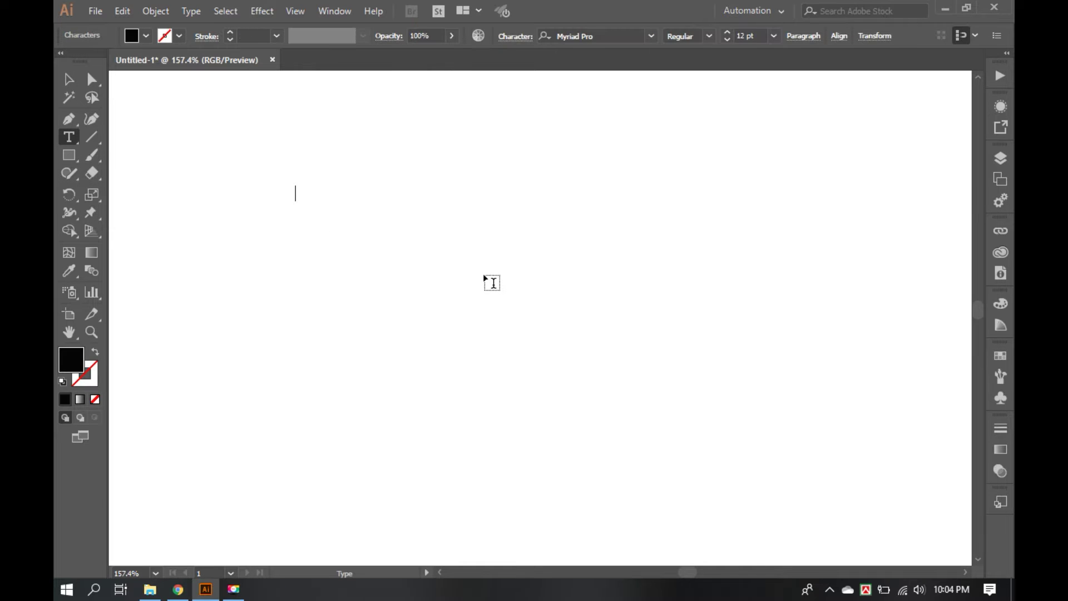
{"action": "type", "text": "HO"}
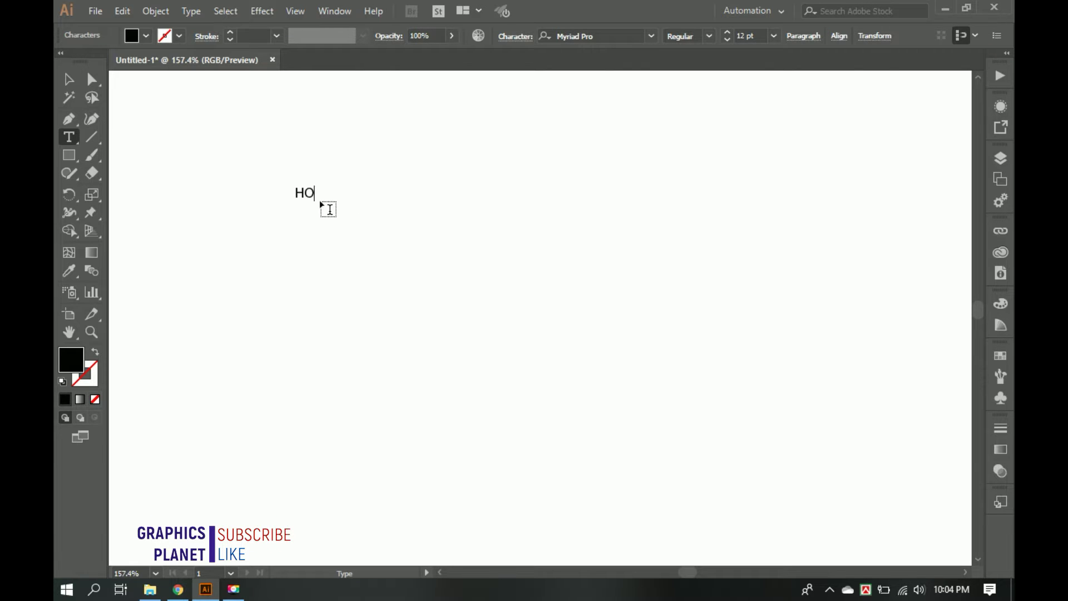
{"action": "type", "text": "ME"}
{"action": "left_click", "coordinate": [68, 79]}
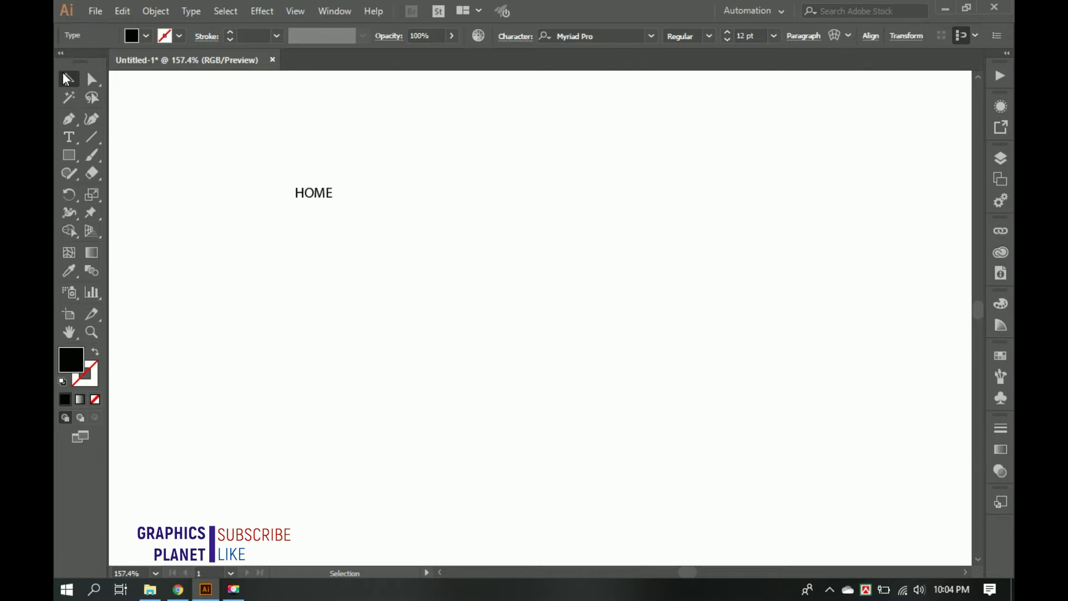
Duplicate HOME to the right into an evenly spaced row of four labels
{"action": "left_click_drag", "start_coordinate": [318, 195], "coordinate": [395, 207]}
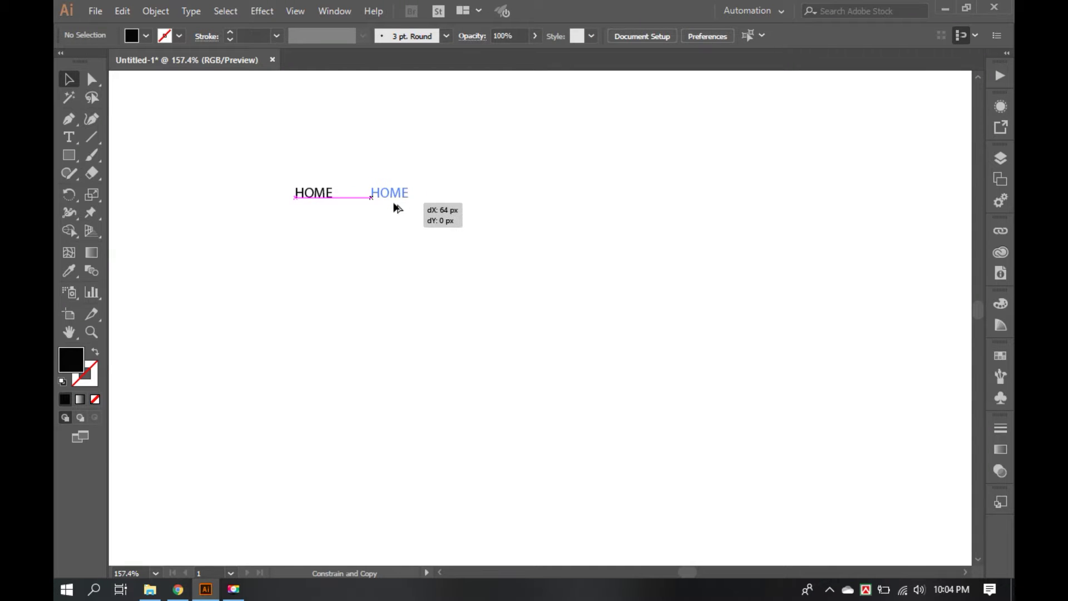
{"action": "left_click_drag", "start_coordinate": [395, 207], "coordinate": [434, 205]}
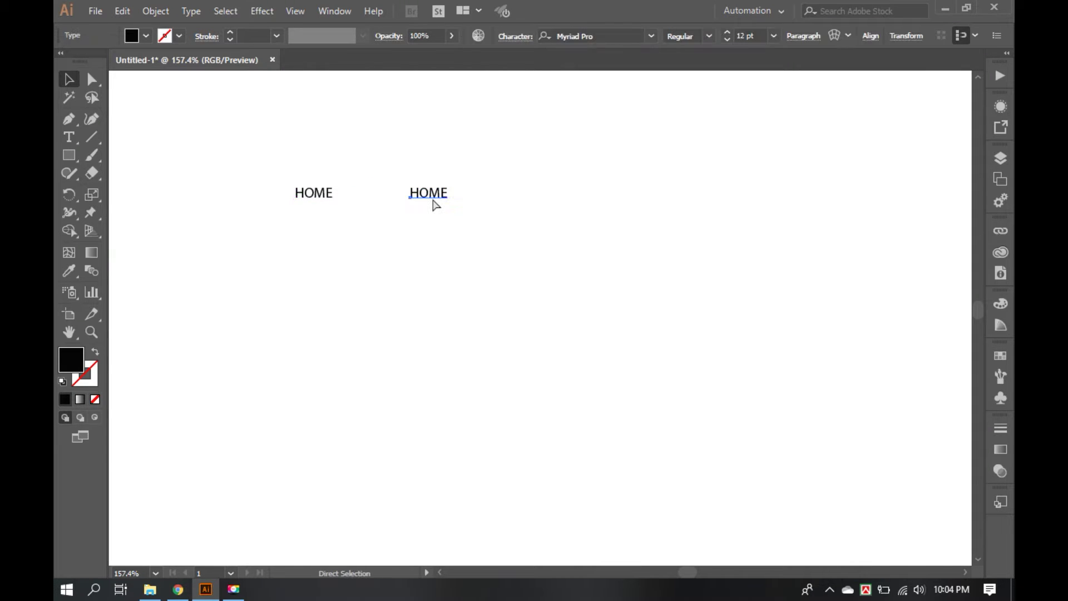
{"action": "key", "text": "ctrl+d"}
{"action": "key", "text": "ctrl+d"}
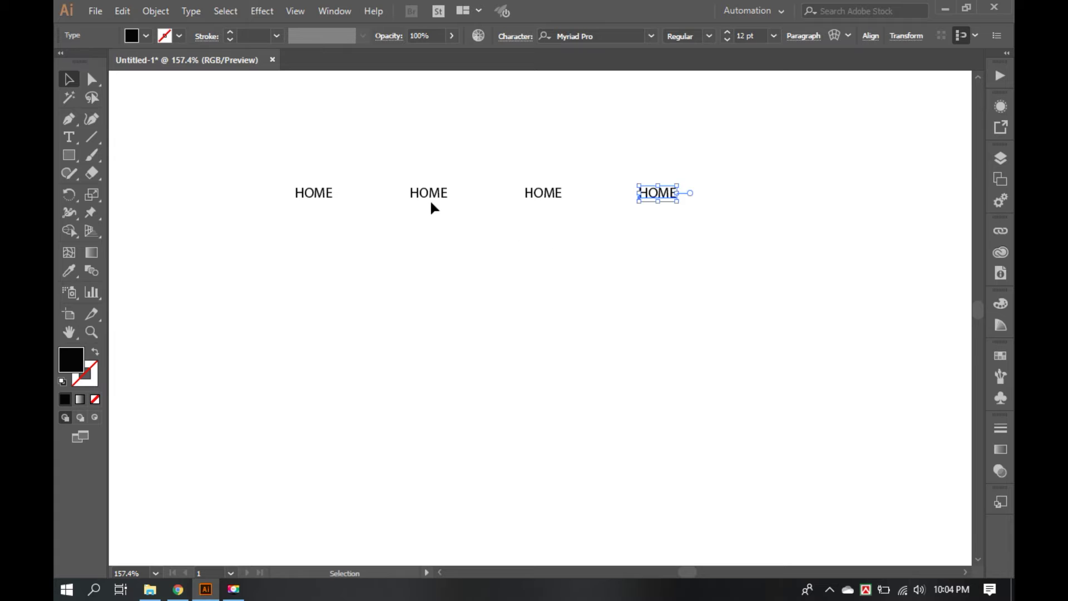
{"action": "key", "text": "t"}
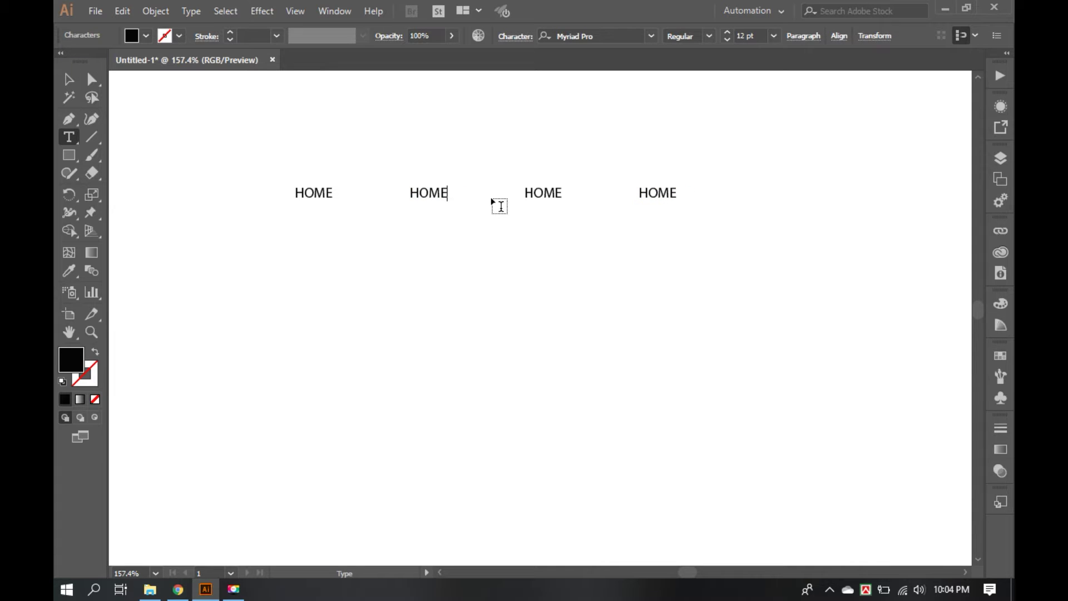
Retype the three copies as FEATURE, COLLECTION and SIGNUP
{"action": "key", "text": "ctrl+a"}
{"action": "type", "text": "fEA"}
{"action": "key", "text": "BackSpace"}
{"action": "key", "text": "BackSpace"}
{"action": "key", "text": "BackSpace"}
{"action": "type", "text": "FEA"}
{"action": "type", "text": "TURE"}
{"action": "double_click", "coordinate": [526, 192]}
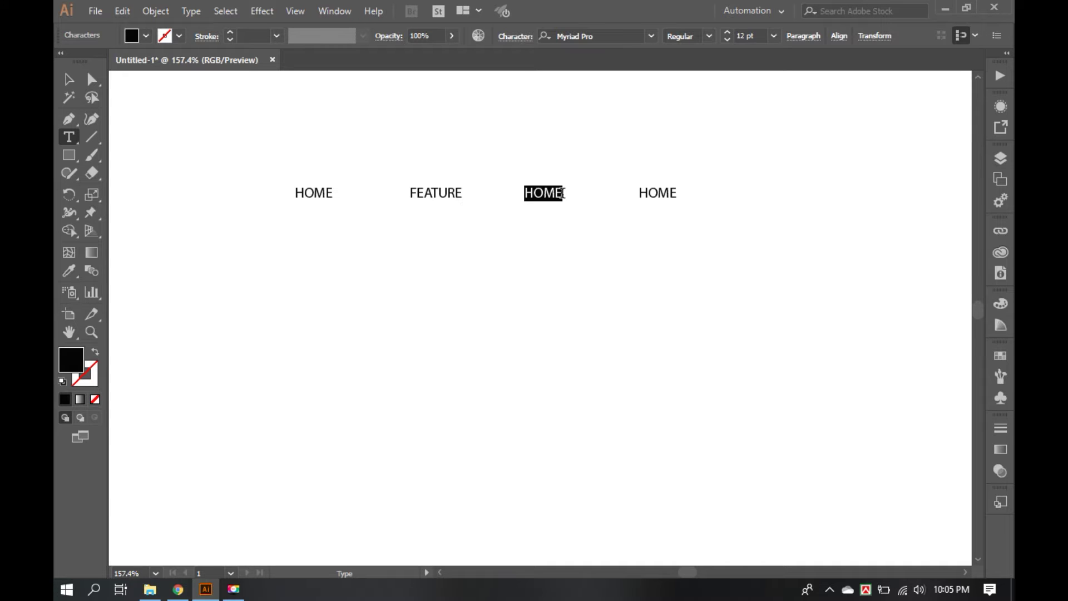
{"action": "type", "text": "COLLECTO"}
{"action": "key", "text": "BackSpace"}
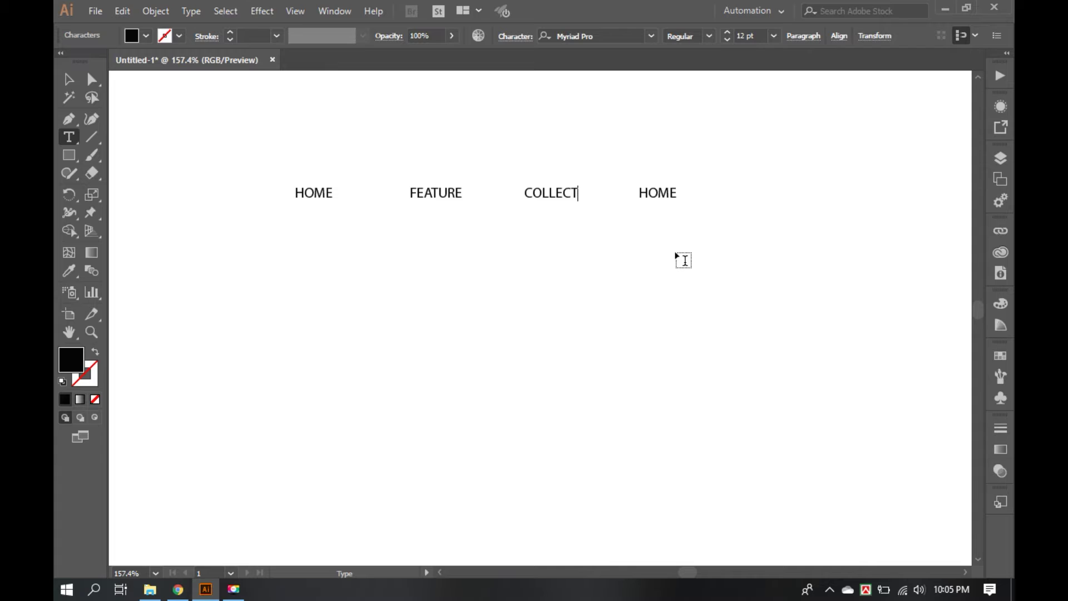
{"action": "type", "text": "ION"}
{"action": "left_click_drag", "start_coordinate": [638, 192], "coordinate": [684, 190]}
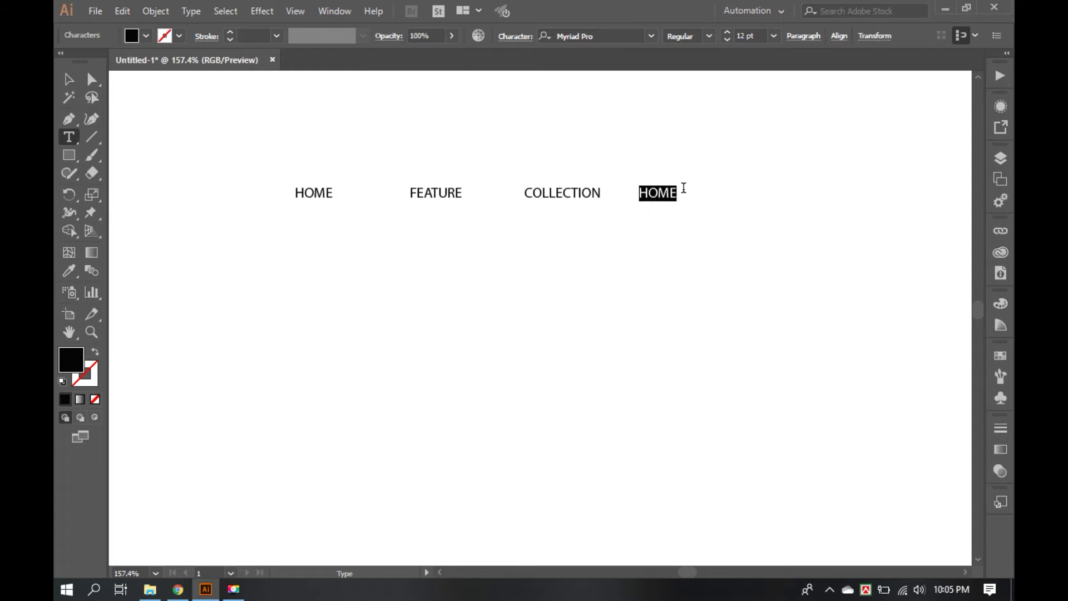
{"action": "type", "text": "SIGNUP"}
{"action": "key", "text": "ctrl+a"}
Fit the artboard, then scale the four nav labels up and move them higher
{"action": "key", "text": "Escape"}
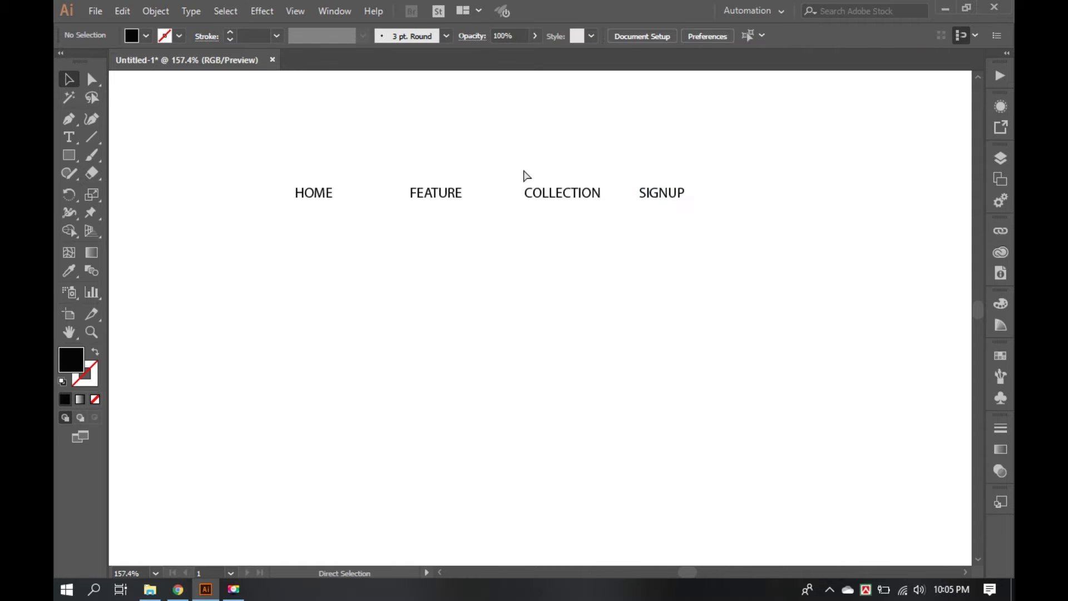
{"action": "key", "text": "ctrl+0"}
{"action": "key", "text": "ctrl+space"}
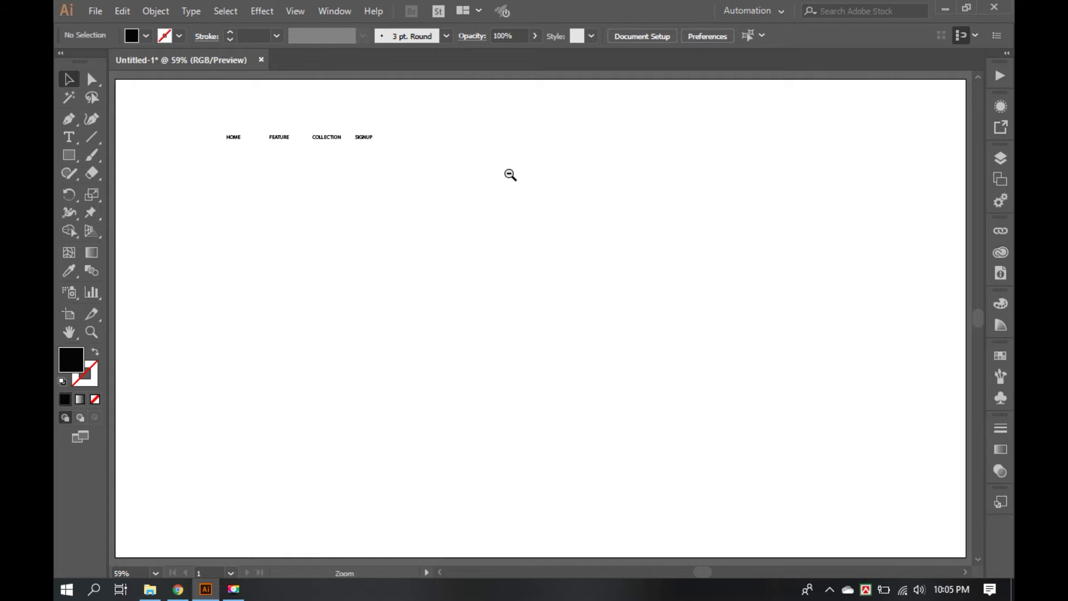
{"action": "left_click", "coordinate": [510, 174]}
{"action": "left_click_drag", "start_coordinate": [489, 274], "coordinate": [465, 182]}
{"action": "left_click_drag", "start_coordinate": [249, 134], "coordinate": [486, 255]}
{"action": "left_click_drag", "start_coordinate": [398, 167], "coordinate": [636, 249]}
{"action": "left_click_drag", "start_coordinate": [537, 168], "coordinate": [524, 150]}
Set the nav labels' font to Raleway at 28 pt
{"action": "left_click", "coordinate": [623, 40]}
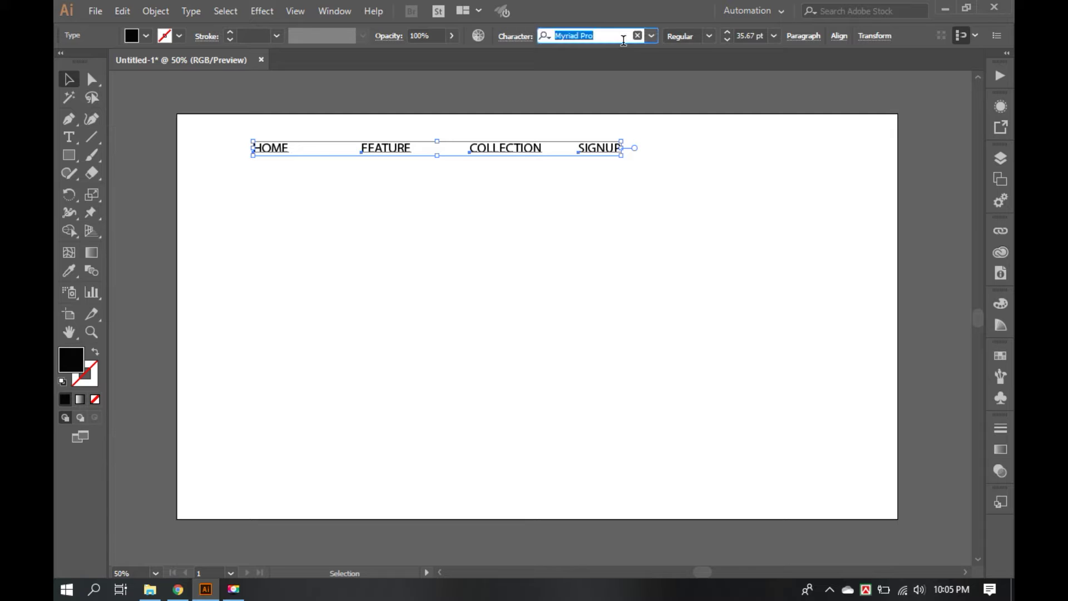
{"action": "type", "text": "RALWAY"}
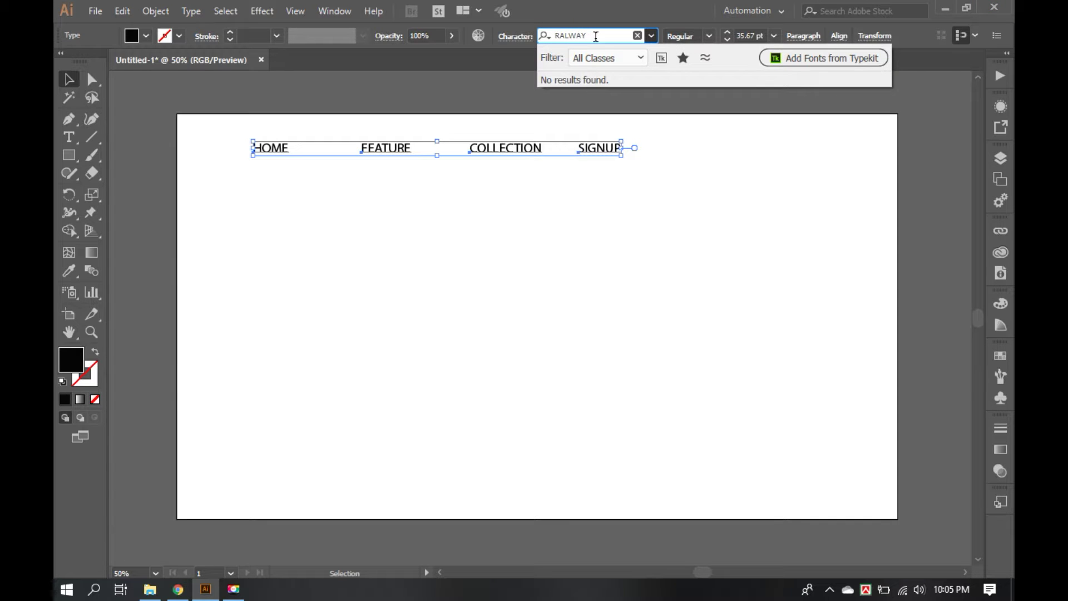
{"action": "key", "text": "BackSpace"}
{"action": "key", "text": "BackSpace"}
{"action": "key", "text": "BackSpace"}
{"action": "key", "text": "BackSpace"}
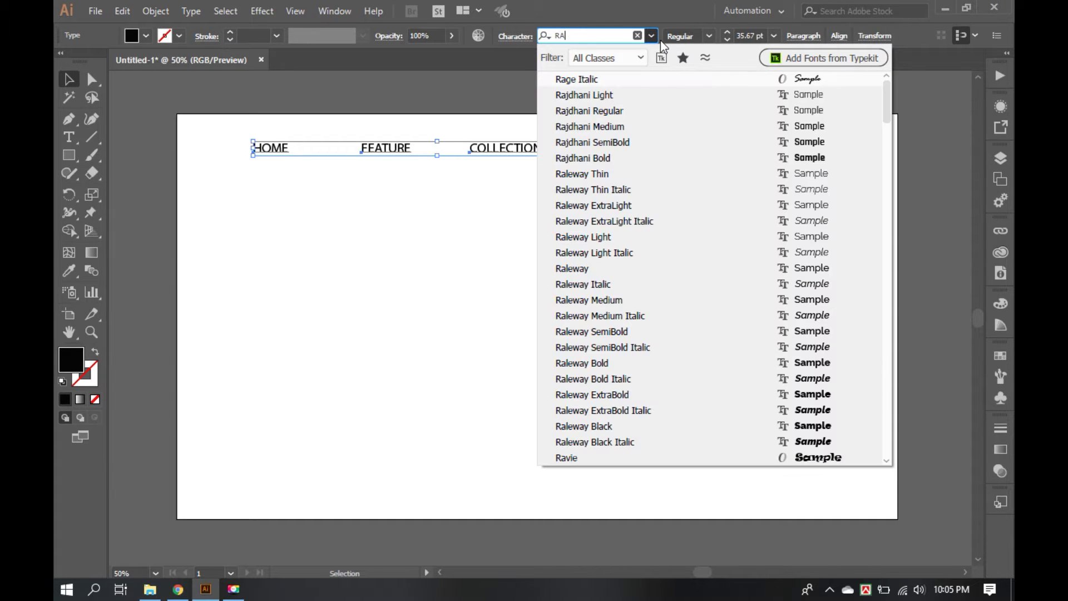
{"action": "type", "text": "IL"}
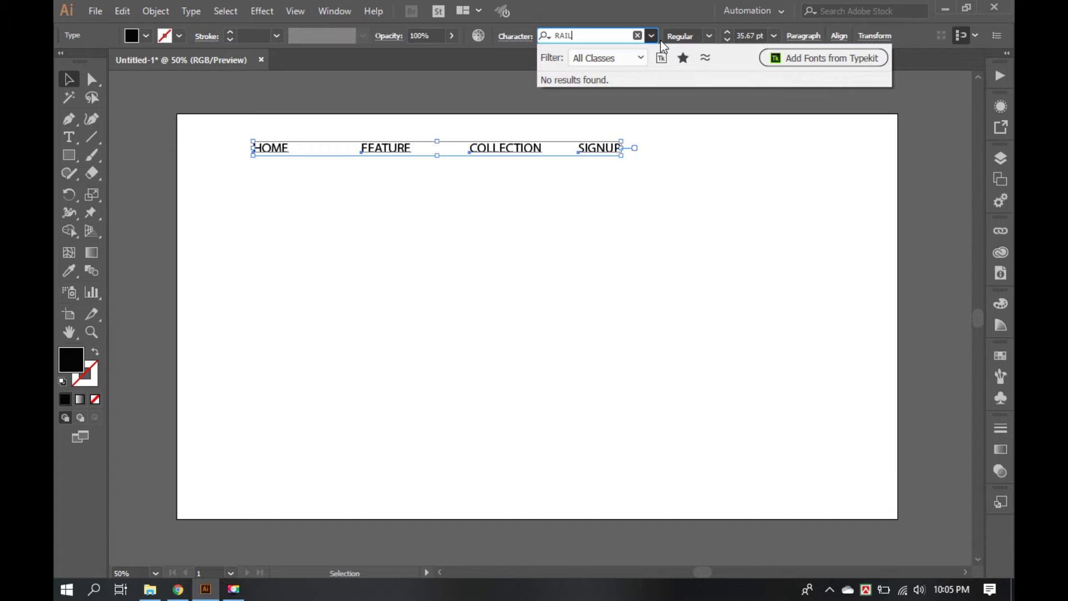
{"action": "key", "text": "BackSpace"}
{"action": "key", "text": "BackSpace"}
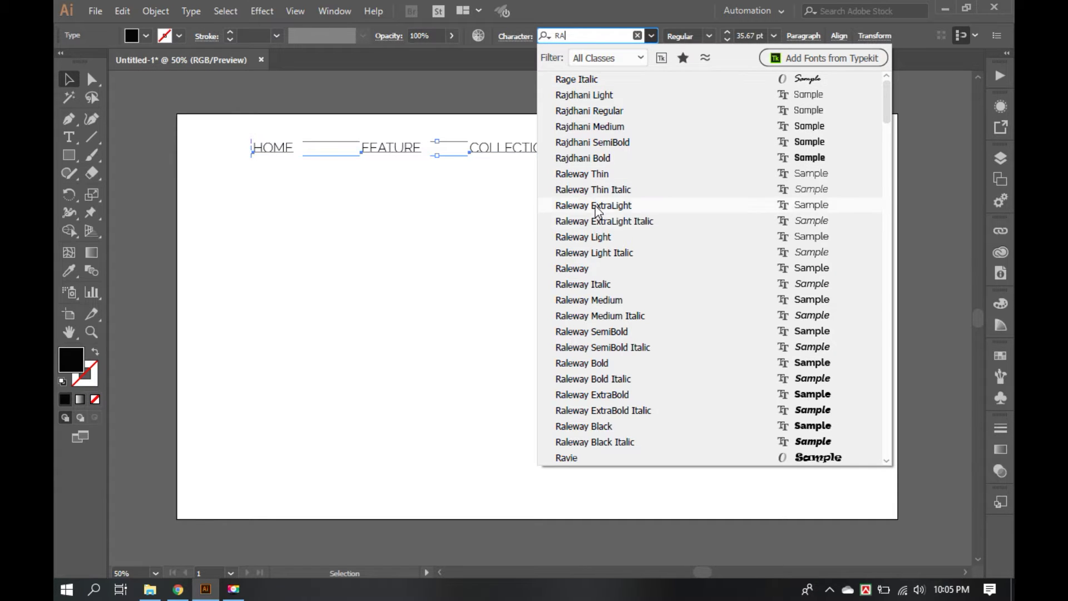
{"action": "left_click", "coordinate": [592, 269]}
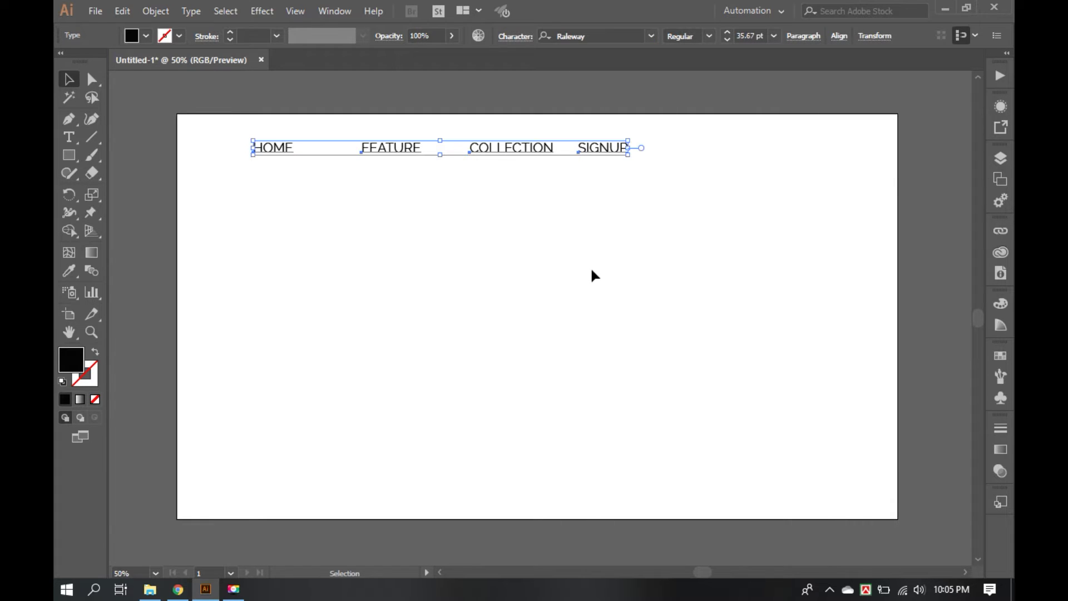
{"action": "left_click", "coordinate": [726, 39]}
{"action": "left_click", "coordinate": [726, 39]}
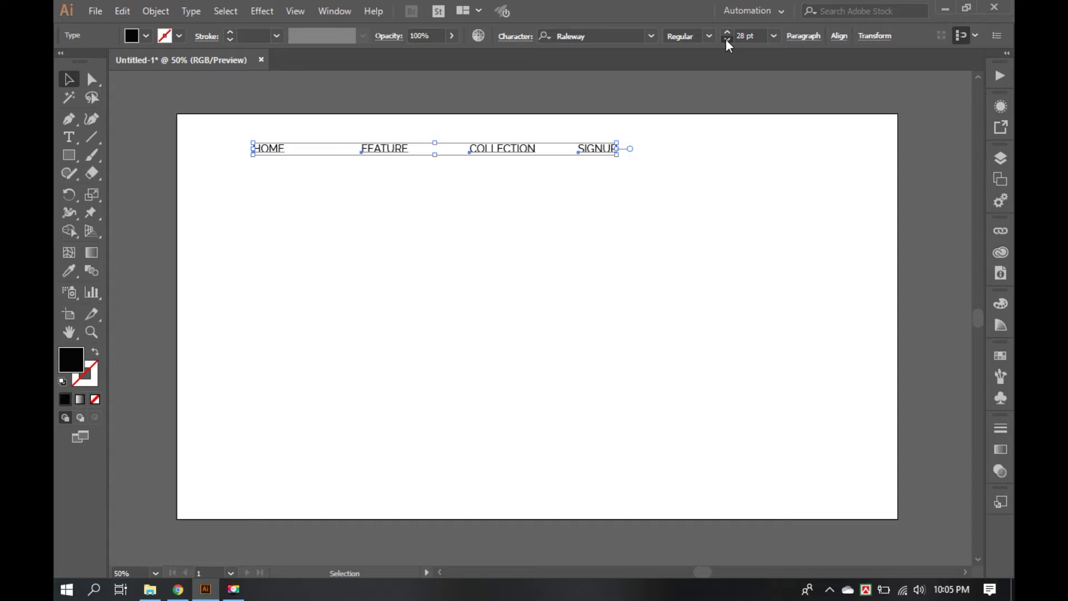
{"action": "left_click", "coordinate": [707, 143]}
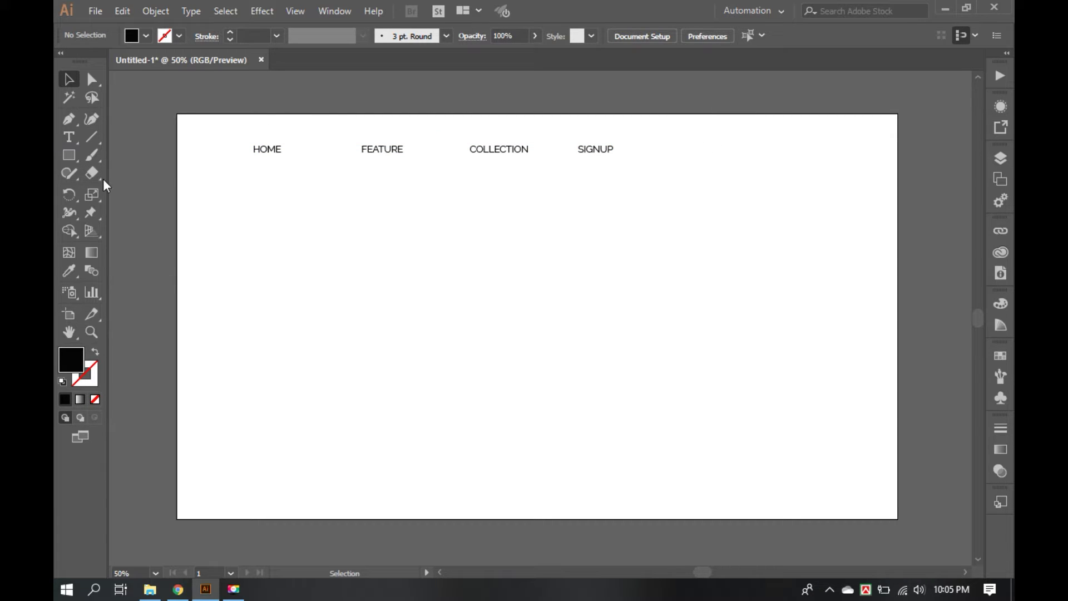
Draw a black helper bar under HOME and copy it under each nav label
{"action": "left_click_drag", "start_coordinate": [231, 168], "coordinate": [310, 180]}
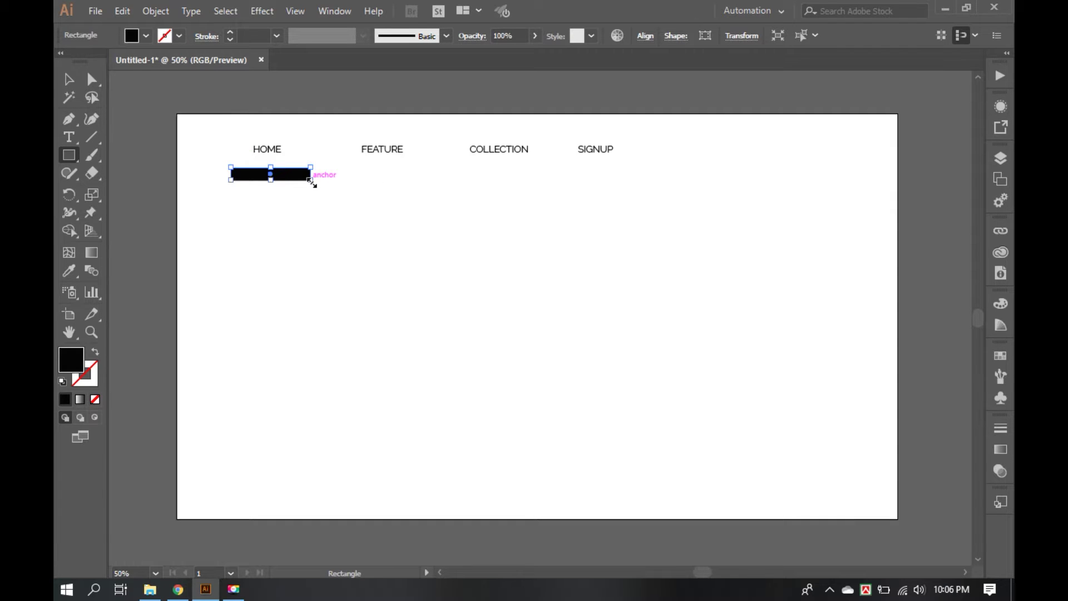
{"action": "key", "text": "v"}
{"action": "left_click_drag", "start_coordinate": [309, 233], "coordinate": [260, 131]}
{"action": "left_click", "coordinate": [315, 162]}
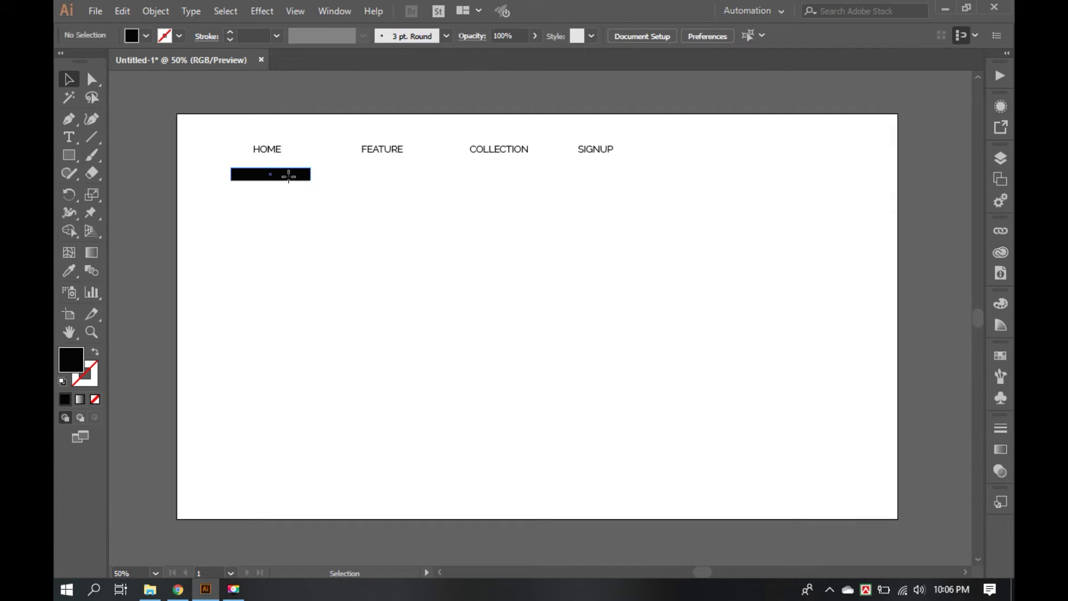
{"action": "left_click_drag", "start_coordinate": [288, 176], "coordinate": [403, 176]}
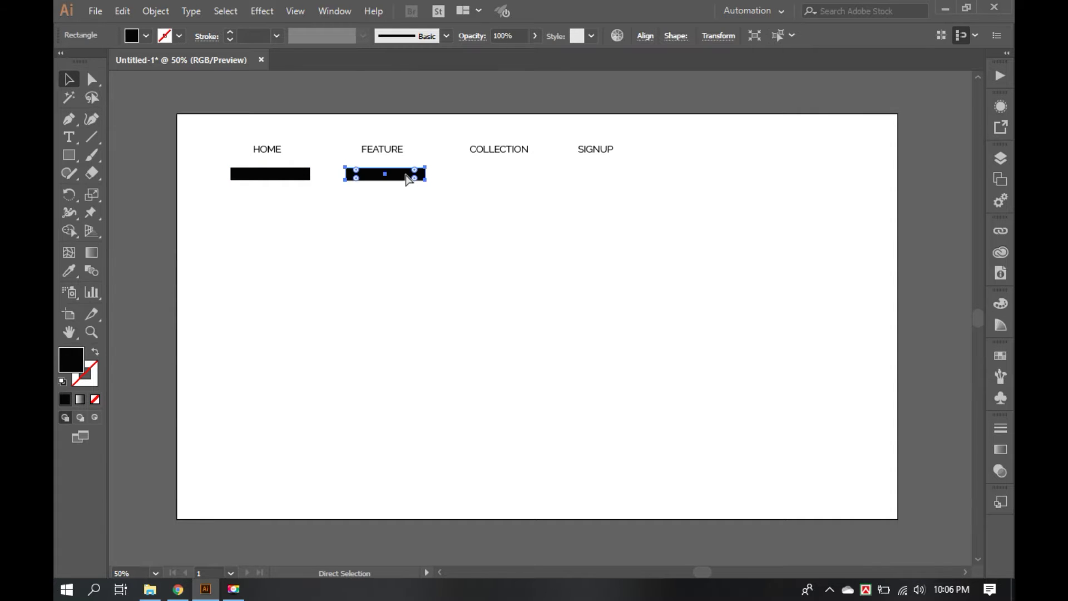
{"action": "key", "text": "ctrl+d"}
{"action": "key", "text": "ctrl+d"}
Horizontally centre each label over its bar, then delete the four bars
{"action": "left_click_drag", "start_coordinate": [615, 210], "coordinate": [568, 118]}
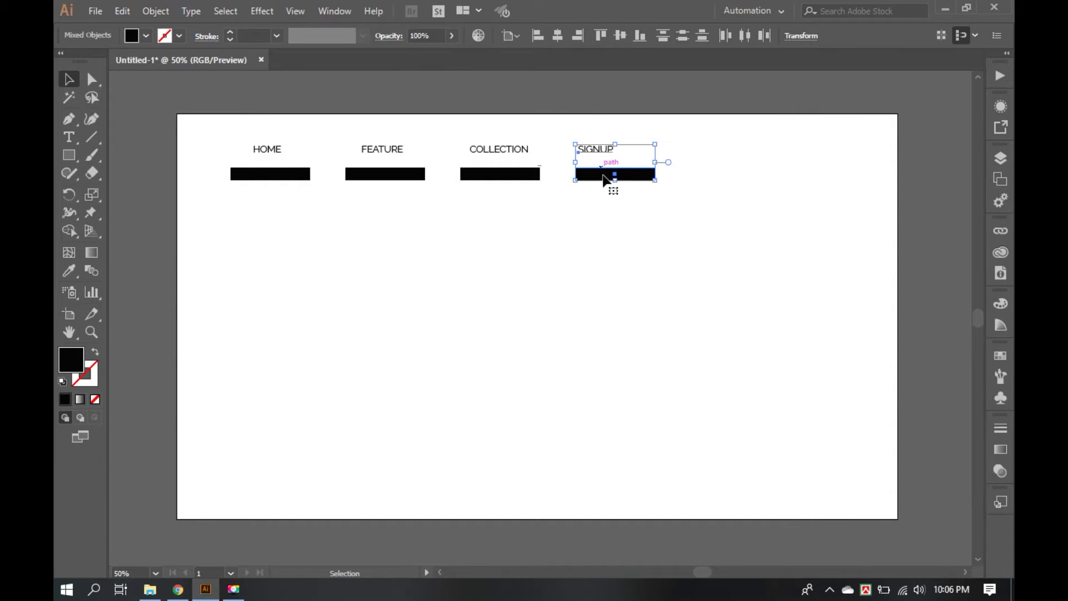
{"action": "left_click", "coordinate": [557, 35]}
{"action": "left_click_drag", "start_coordinate": [536, 183], "coordinate": [479, 156]}
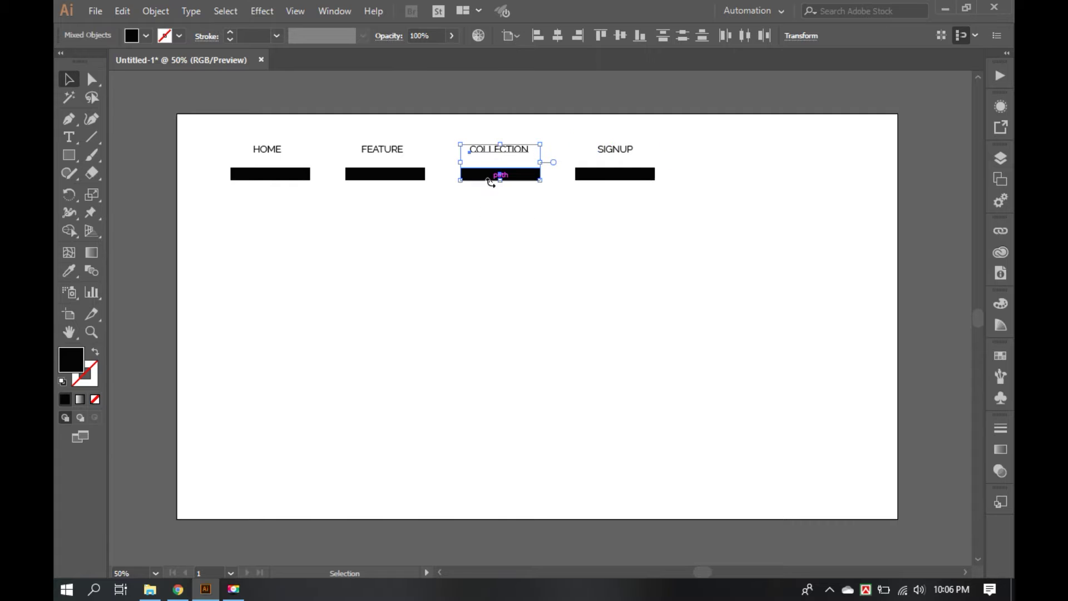
{"action": "left_click", "coordinate": [557, 35]}
{"action": "left_click_drag", "start_coordinate": [396, 222], "coordinate": [367, 123]}
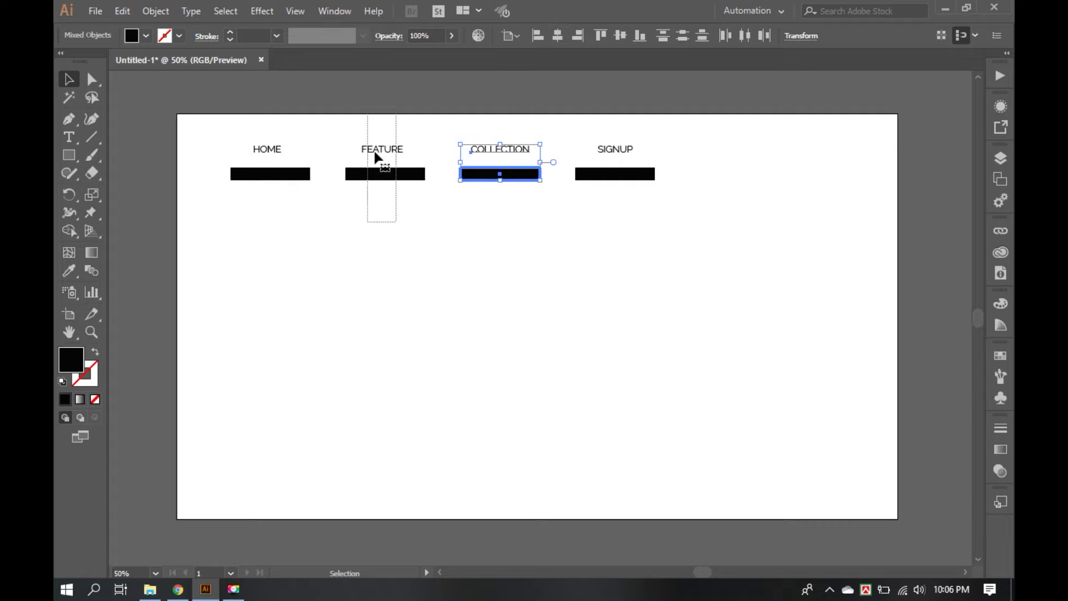
{"action": "left_click", "coordinate": [382, 179]}
{"action": "left_click", "coordinate": [557, 35]}
{"action": "left_click_drag", "start_coordinate": [271, 239], "coordinate": [245, 142]}
{"action": "left_click", "coordinate": [278, 176]}
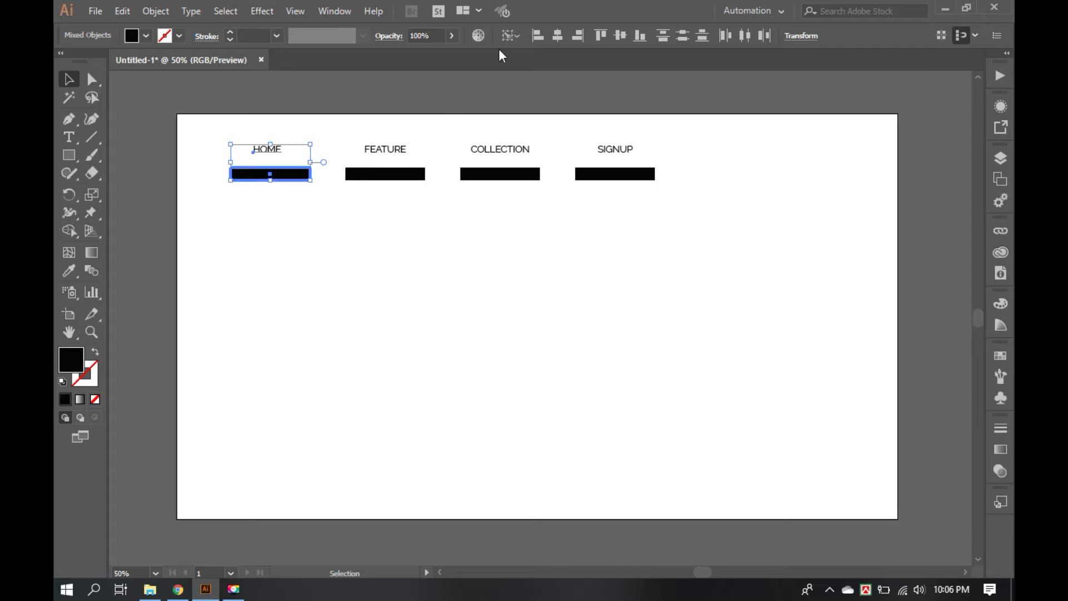
{"action": "left_click", "coordinate": [554, 36]}
{"action": "left_click_drag", "start_coordinate": [633, 244], "coordinate": [225, 174]}
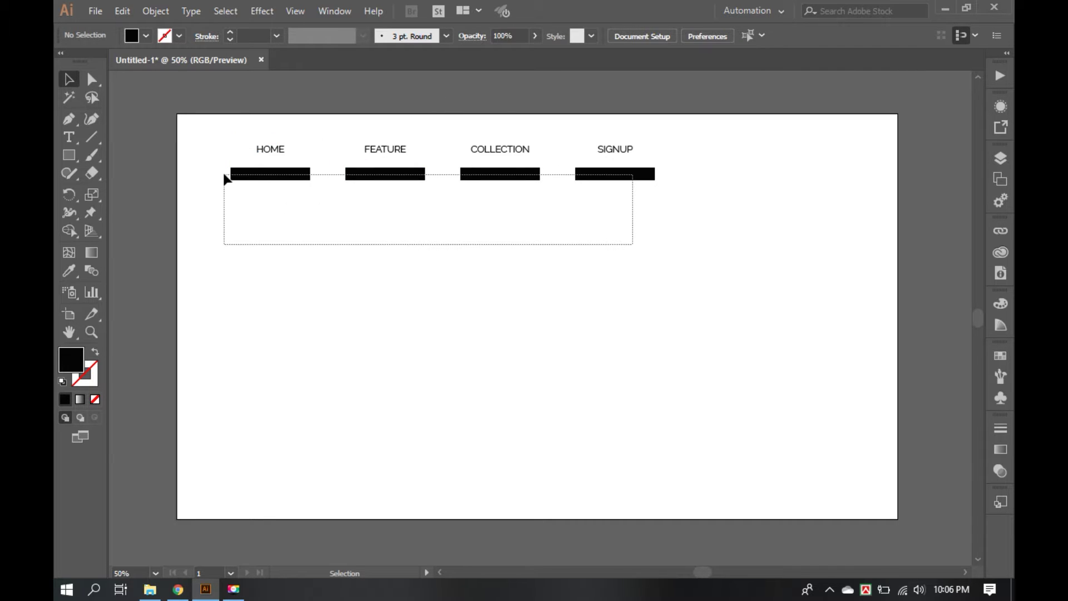
{"action": "key", "text": "Delete"}
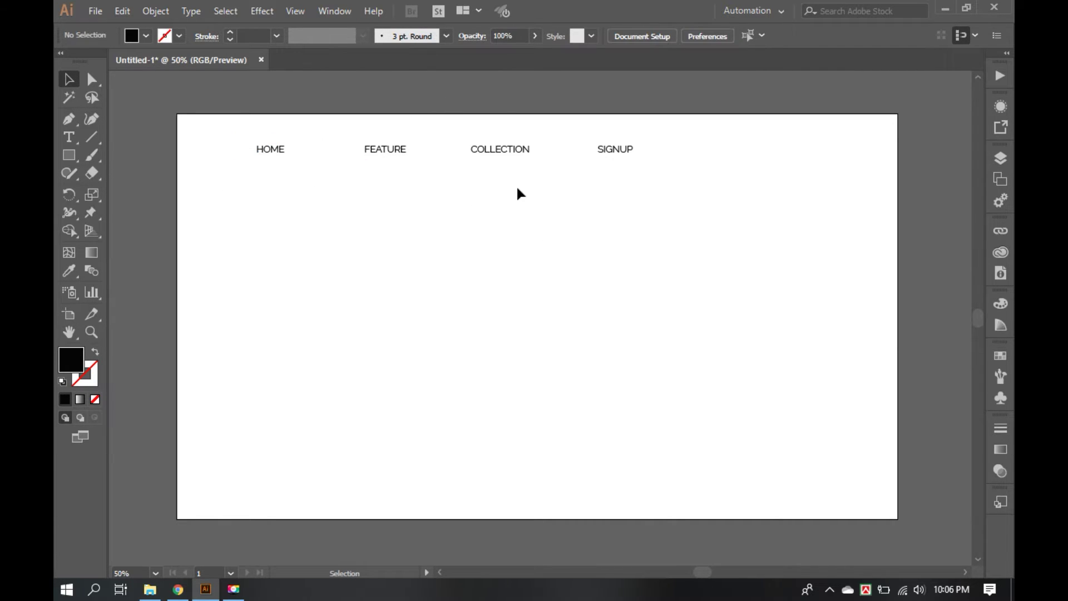
Set the nav text to 27 pt and shift the row into place
{"action": "left_click_drag", "start_coordinate": [599, 180], "coordinate": [262, 125]}
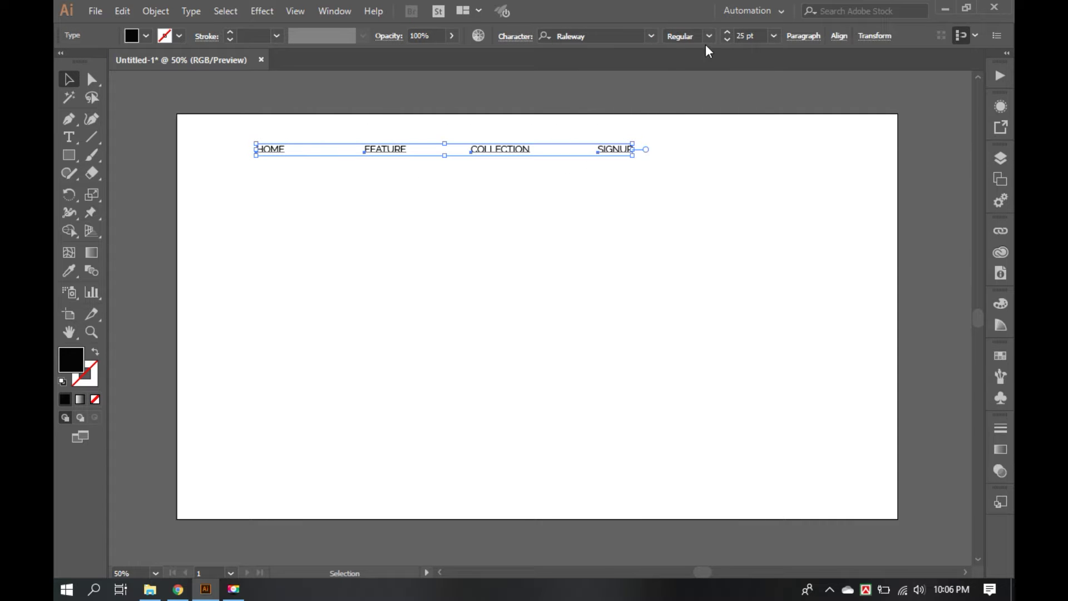
{"action": "left_click", "coordinate": [725, 32]}
{"action": "left_click", "coordinate": [725, 32]}
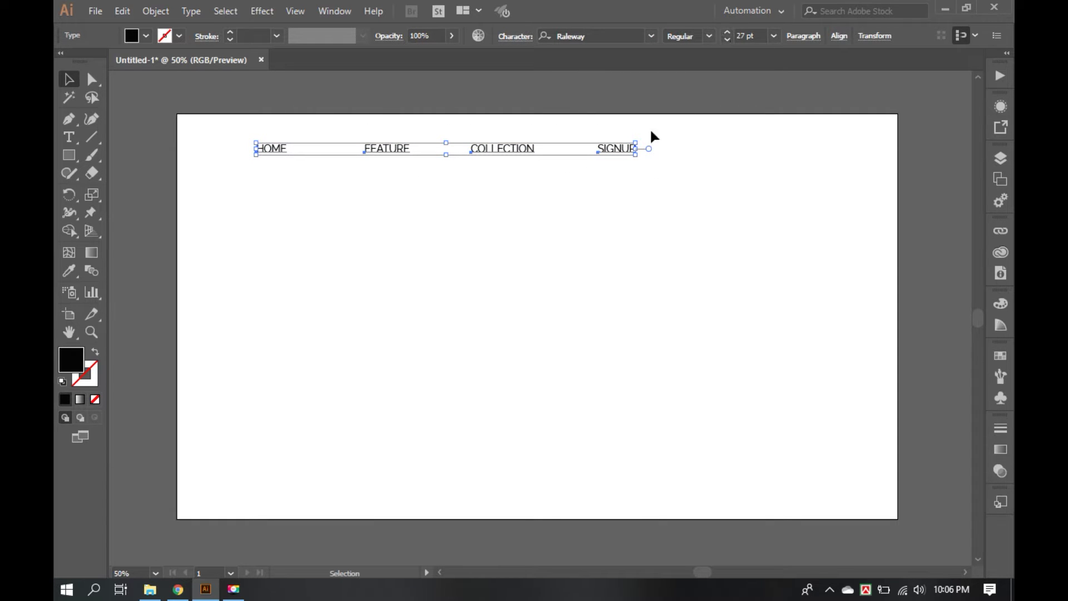
{"action": "left_click_drag", "start_coordinate": [619, 153], "coordinate": [636, 143]}
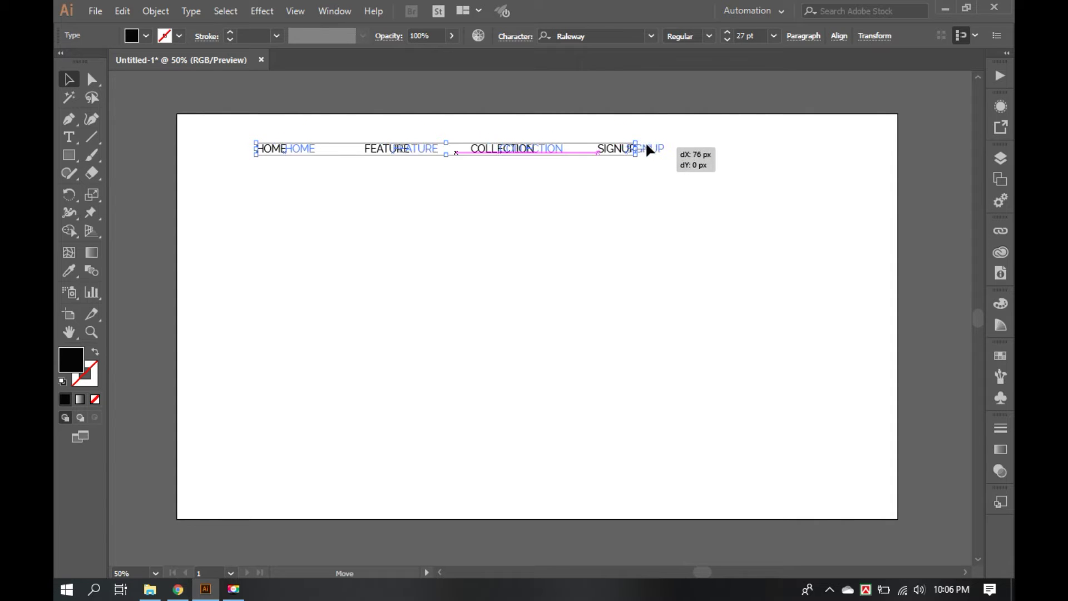
{"action": "left_click_drag", "start_coordinate": [636, 140], "coordinate": [647, 150]}
{"action": "left_click_drag", "start_coordinate": [709, 248], "coordinate": [311, 149]}
{"action": "left_click_drag", "start_coordinate": [315, 149], "coordinate": [286, 148]}
Fine-tune the nav row's position and copy HOME to a spot below it
{"action": "left_click", "coordinate": [431, 285]}
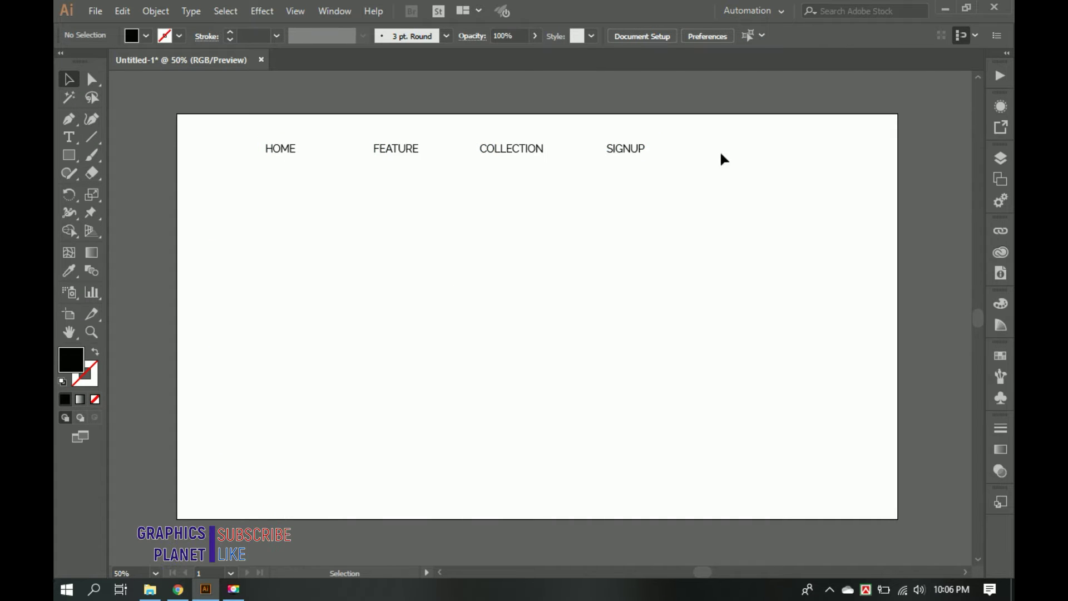
{"action": "left_click_drag", "start_coordinate": [347, 149], "coordinate": [311, 150]}
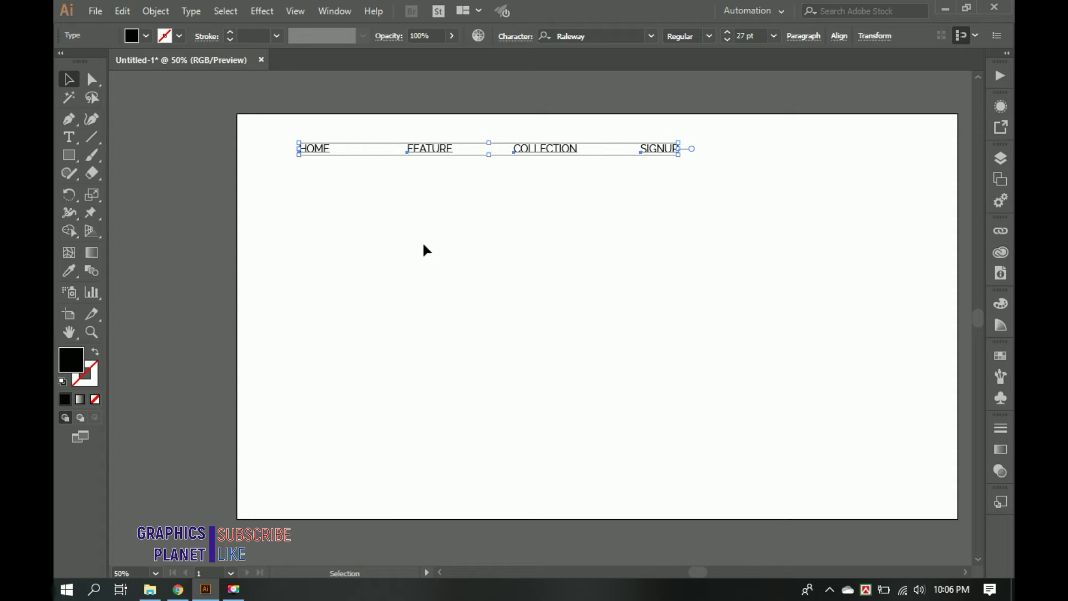
{"action": "left_click", "coordinate": [517, 293]}
{"action": "left_click_drag", "start_coordinate": [517, 293], "coordinate": [448, 299]}
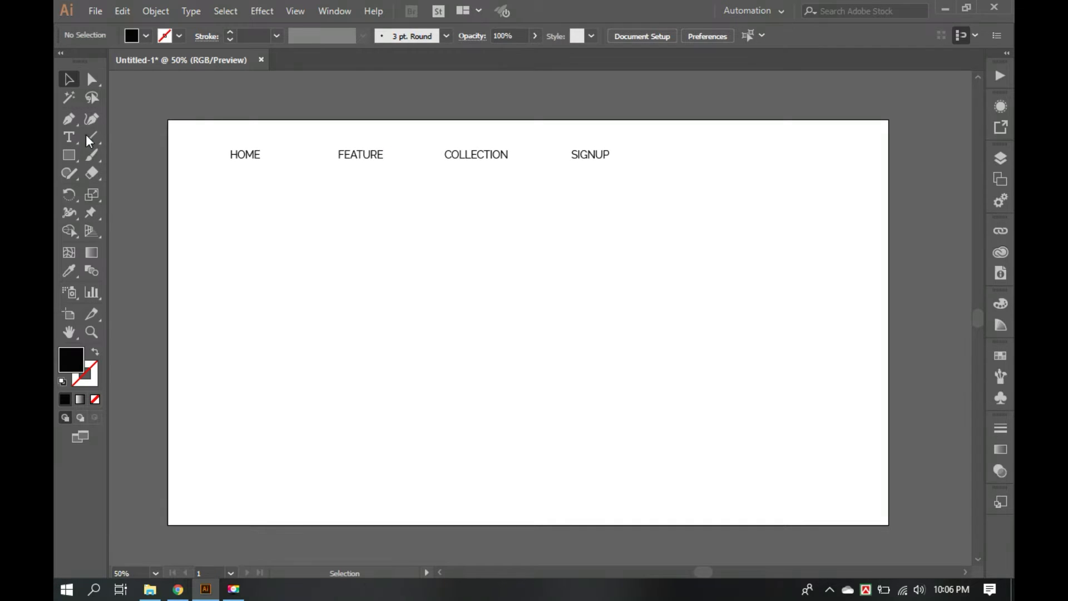
{"action": "mouse_move", "coordinate": [238, 152]}
{"action": "left_mouse_down"}
{"action": "mouse_move", "coordinate": [238, 196]}
{"action": "mouse_move", "coordinate": [530, 320]}
{"action": "mouse_move", "coordinate": [570, 411]}
{"action": "left_mouse_up"}
Retype the duplicate HOME as STORE SHOP and drag it further down the page
{"action": "double_click", "coordinate": [461, 339]}
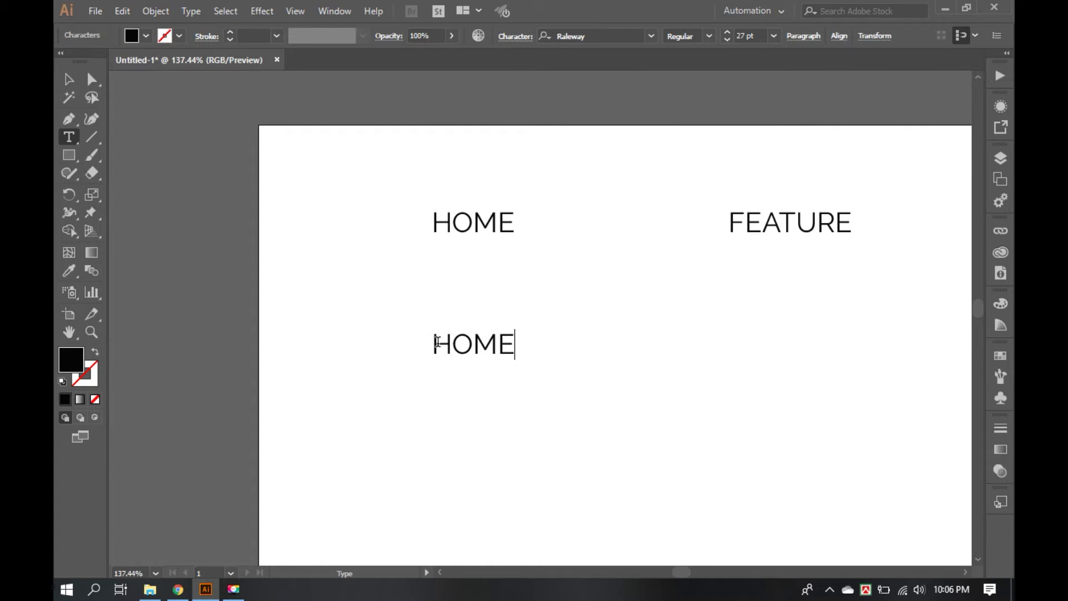
{"action": "left_click_drag", "start_coordinate": [435, 340], "coordinate": [574, 340]}
{"action": "type", "text": "S"}
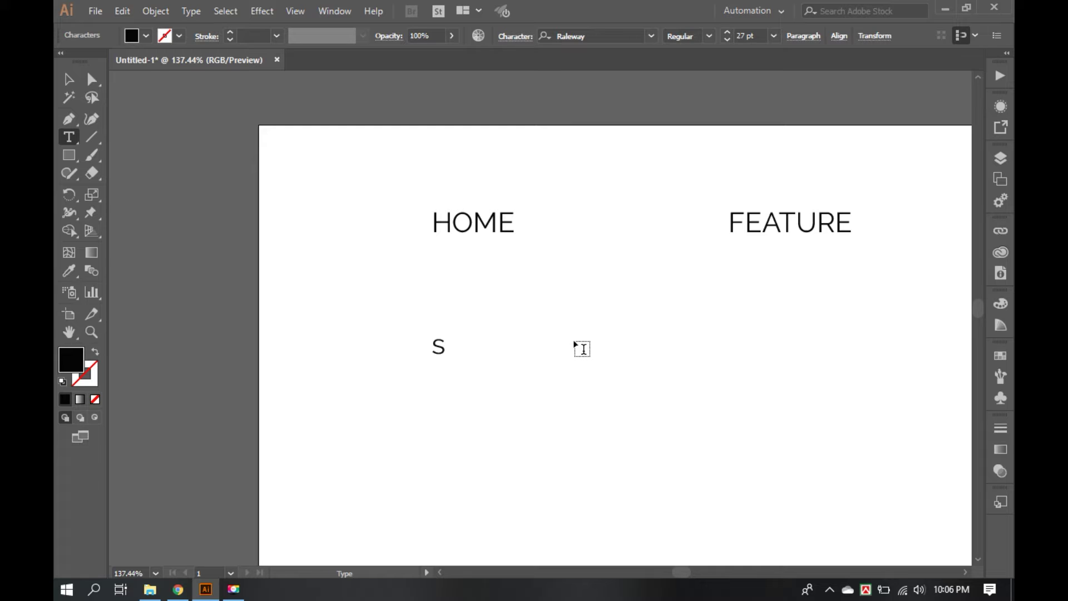
{"action": "type", "text": "TO"}
{"action": "key", "text": "BackSpace"}
{"action": "key", "text": "BackSpace"}
{"action": "key", "text": "BackSpace"}
{"action": "type", "text": "ST"}
{"action": "type", "text": "ORE"}
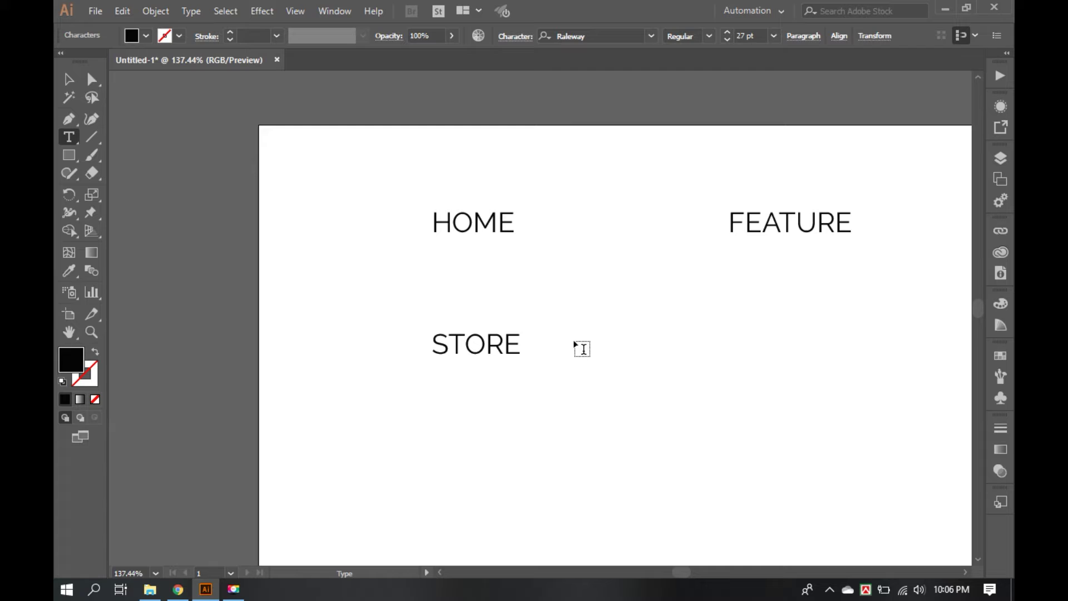
{"action": "type", "text": " s"}
{"action": "key", "text": "BackSpace"}
{"action": "type", "text": "SHOP"}
{"action": "left_click", "coordinate": [69, 79]}
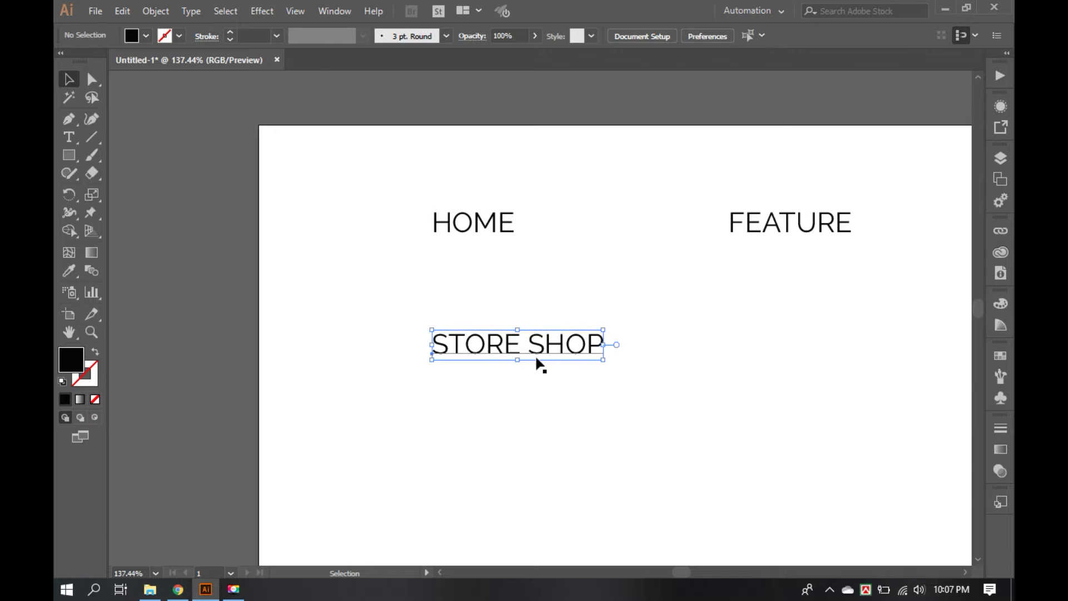
{"action": "left_click_drag", "start_coordinate": [535, 355], "coordinate": [593, 448]}
Draw a black rectangle above STORE SHOP and slant its bottom corners into a shorter trapezoid
{"action": "left_click", "coordinate": [69, 155]}
{"action": "left_click_drag", "start_coordinate": [433, 329], "coordinate": [585, 412]}
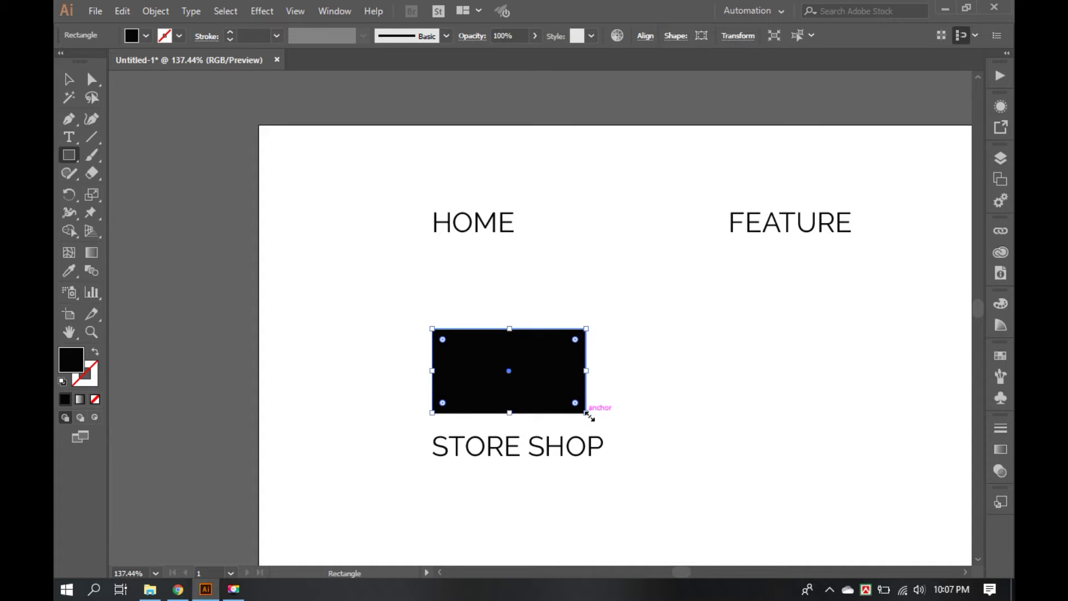
{"action": "key", "text": "a"}
{"action": "left_click_drag", "start_coordinate": [433, 412], "coordinate": [455, 412]}
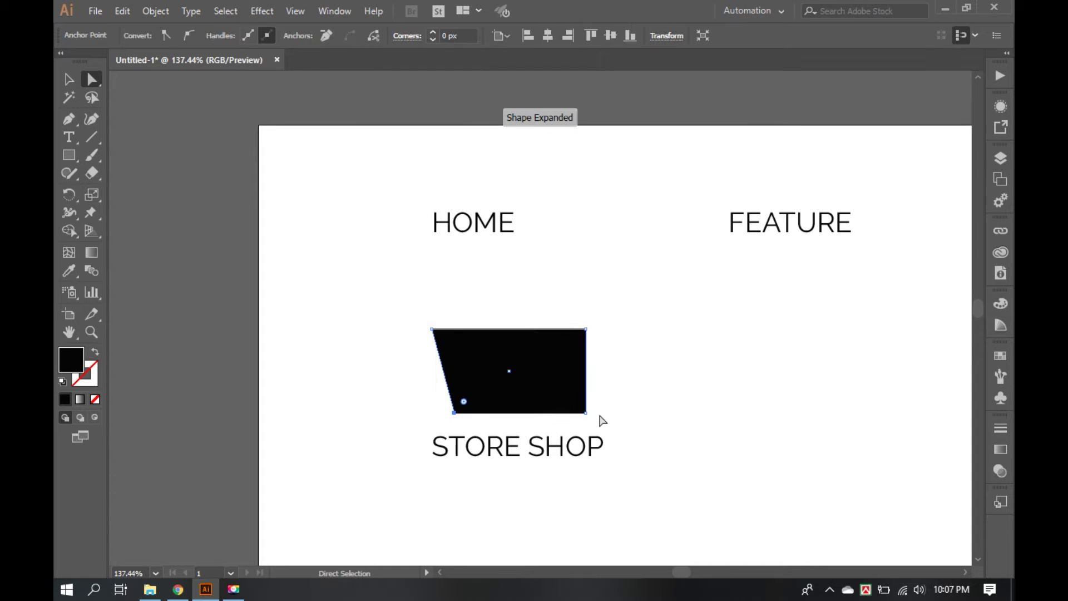
{"action": "left_click_drag", "start_coordinate": [586, 413], "coordinate": [563, 415]}
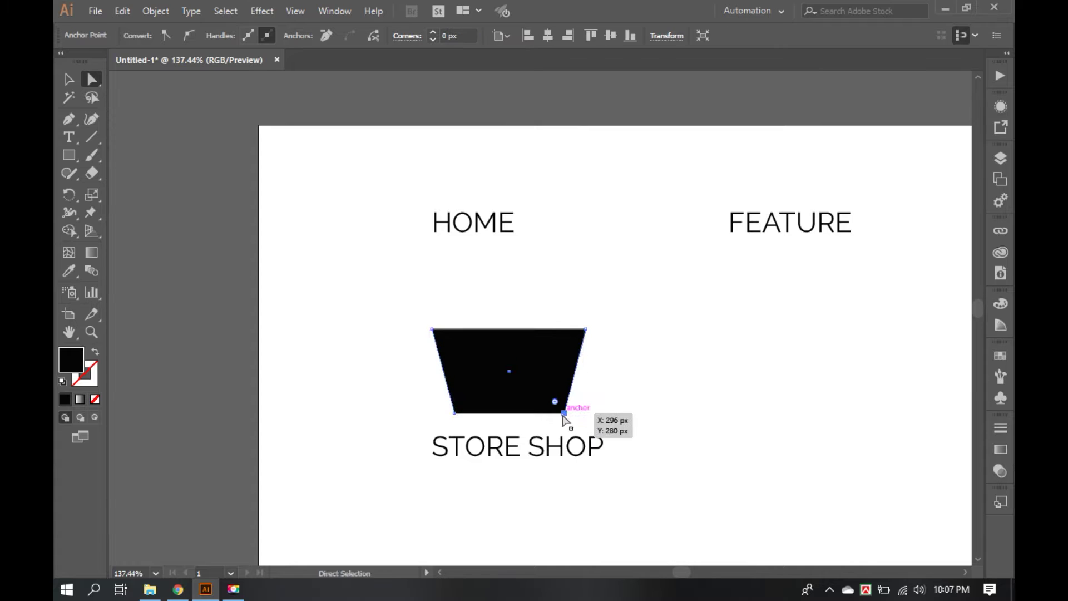
{"action": "key", "text": "v"}
{"action": "left_click", "coordinate": [590, 445]}
{"action": "left_click", "coordinate": [520, 408]}
{"action": "left_click_drag", "start_coordinate": [509, 328], "coordinate": [508, 360]}
{"action": "left_click", "coordinate": [651, 396]}
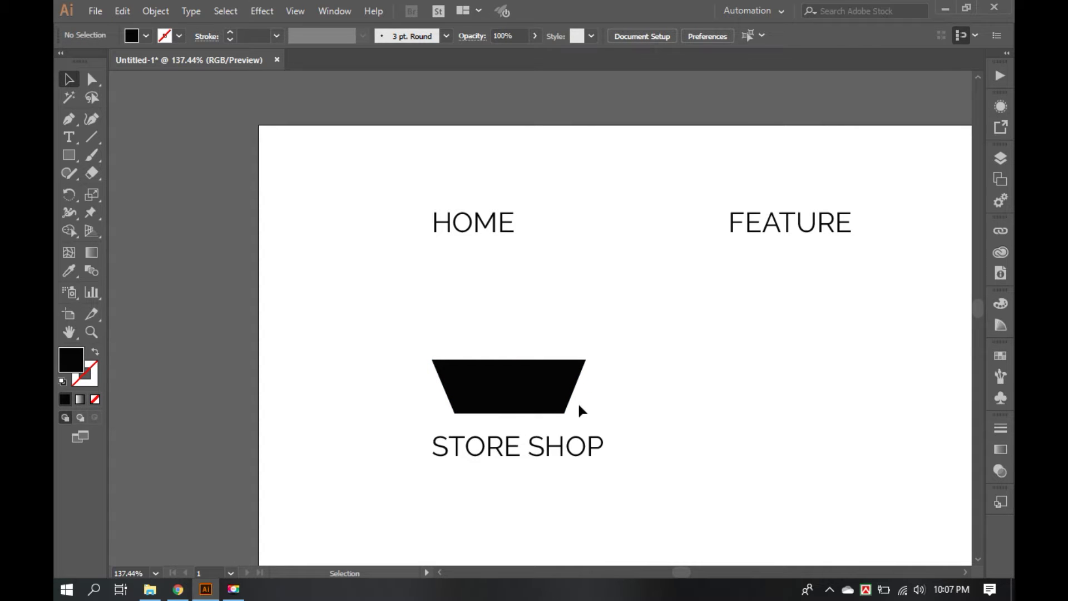
Add two circular wheels along the trapezoid's bottom edge
{"action": "key", "text": "l"}
{"action": "left_click_drag", "start_coordinate": [468, 407], "coordinate": [492, 426]}
{"action": "key", "text": "v"}
{"action": "left_click", "coordinate": [620, 417]}
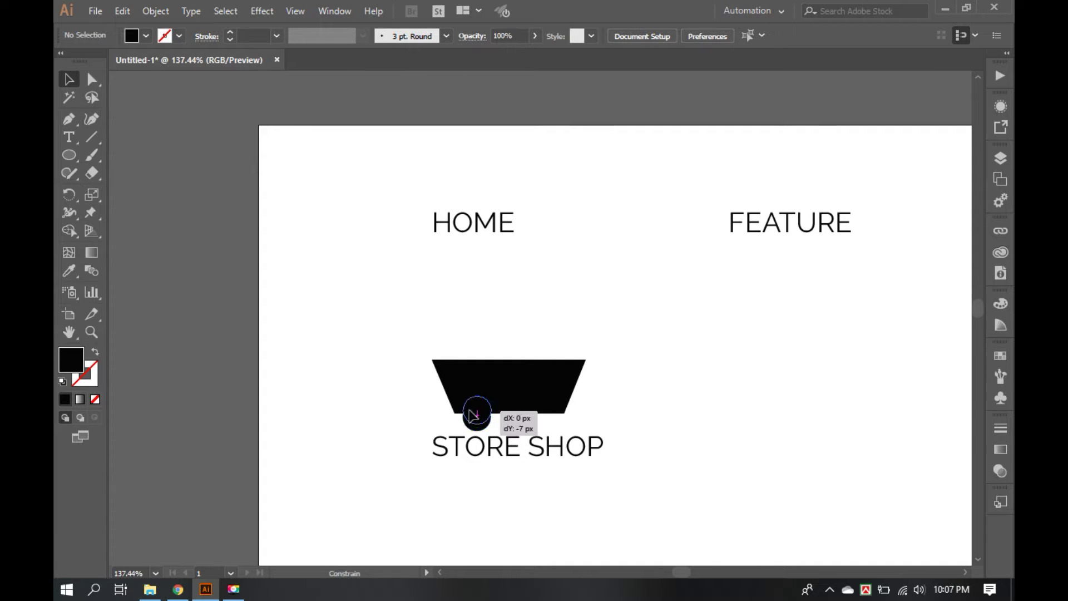
{"action": "left_click", "coordinate": [477, 417]}
{"action": "left_click_drag", "start_coordinate": [478, 415], "coordinate": [552, 425]}
{"action": "left_click", "coordinate": [576, 424]}
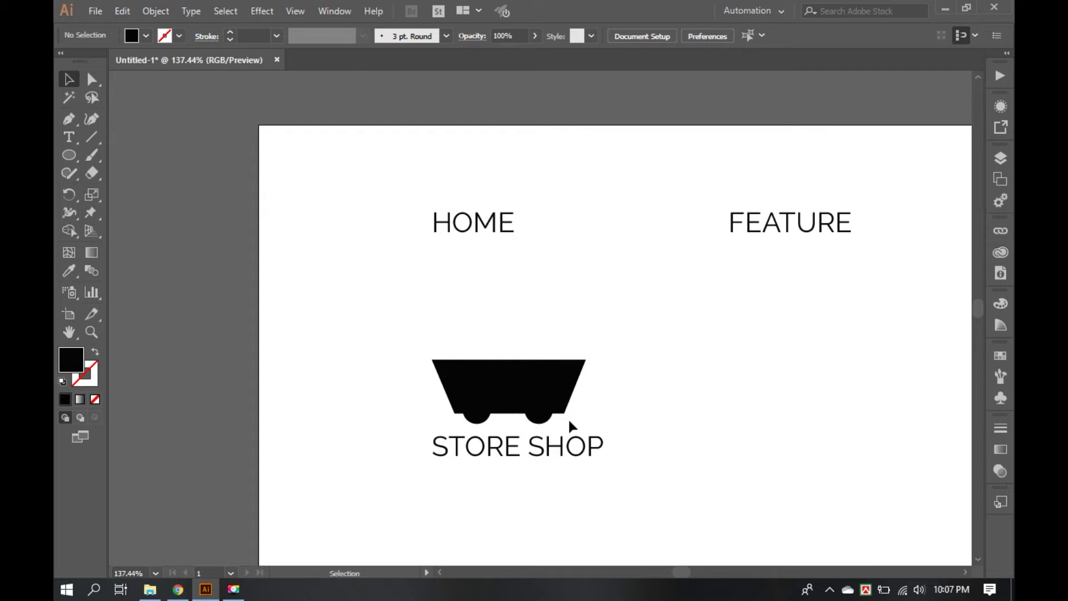
Copy both wheels to the right and shrink the copies into smaller circles
{"action": "left_click_drag", "start_coordinate": [469, 392], "coordinate": [591, 456]}
{"action": "left_click_drag", "start_coordinate": [701, 450], "coordinate": [660, 479]}
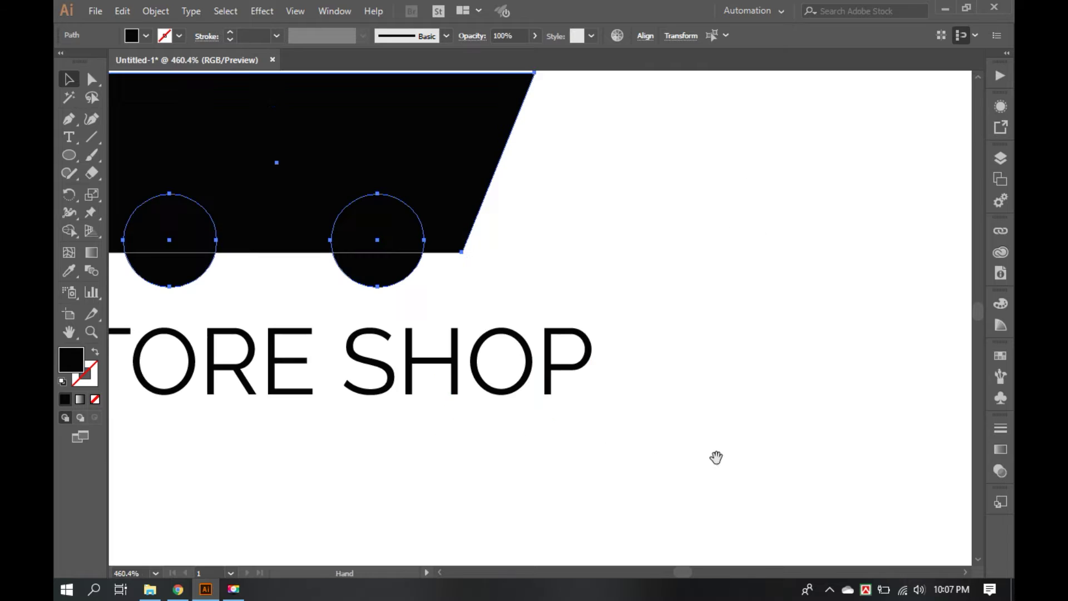
{"action": "left_click", "coordinate": [495, 334]}
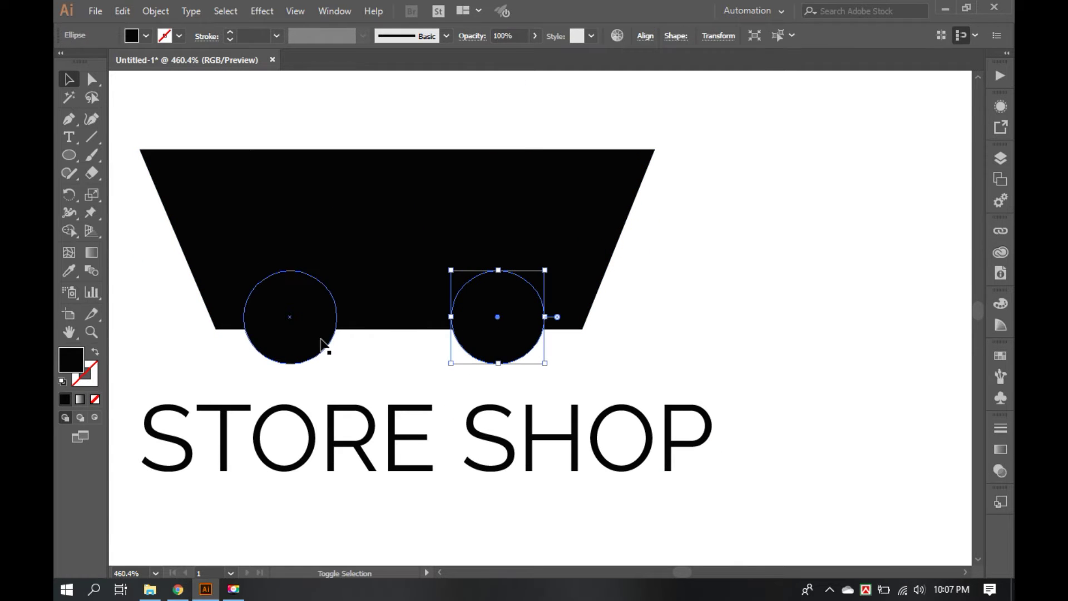
{"action": "left_click", "coordinate": [323, 346], "text": "shift"}
{"action": "mouse_move", "coordinate": [394, 338]}
{"action": "left_mouse_down"}
{"action": "mouse_move", "coordinate": [617, 343]}
{"action": "mouse_move", "coordinate": [661, 359]}
{"action": "mouse_move", "coordinate": [650, 351]}
{"action": "left_mouse_up"}
{"action": "left_click", "coordinate": [649, 351]}
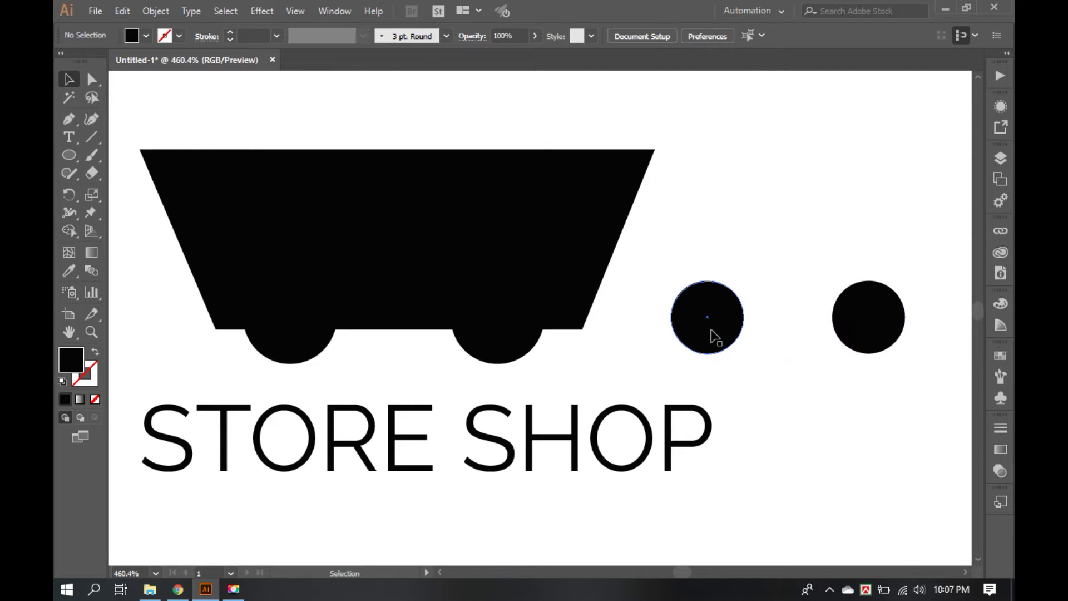
{"action": "left_click", "coordinate": [710, 334]}
{"action": "left_click_drag", "start_coordinate": [843, 336], "coordinate": [310, 320]}
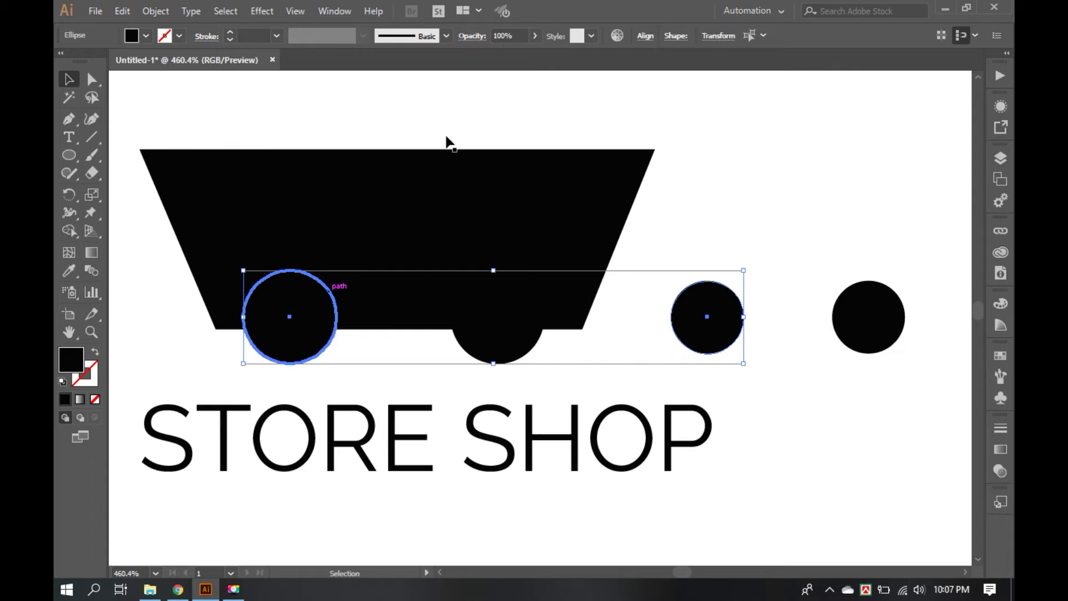
Centre a small circle on each wheel using Align
{"action": "left_click", "coordinate": [638, 38]}
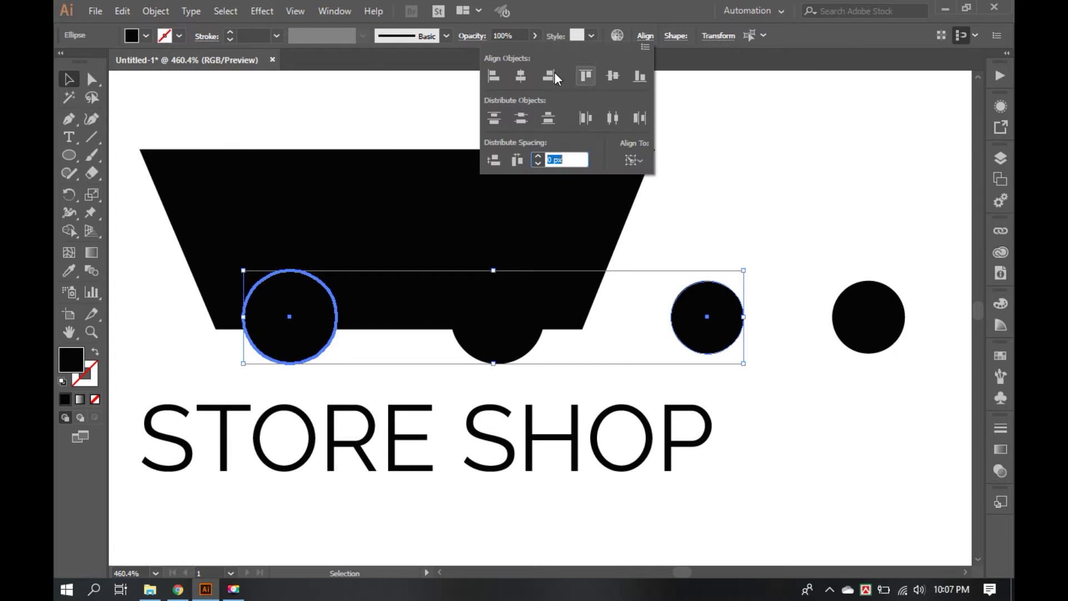
{"action": "left_click", "coordinate": [520, 77]}
{"action": "left_click", "coordinate": [478, 359]}
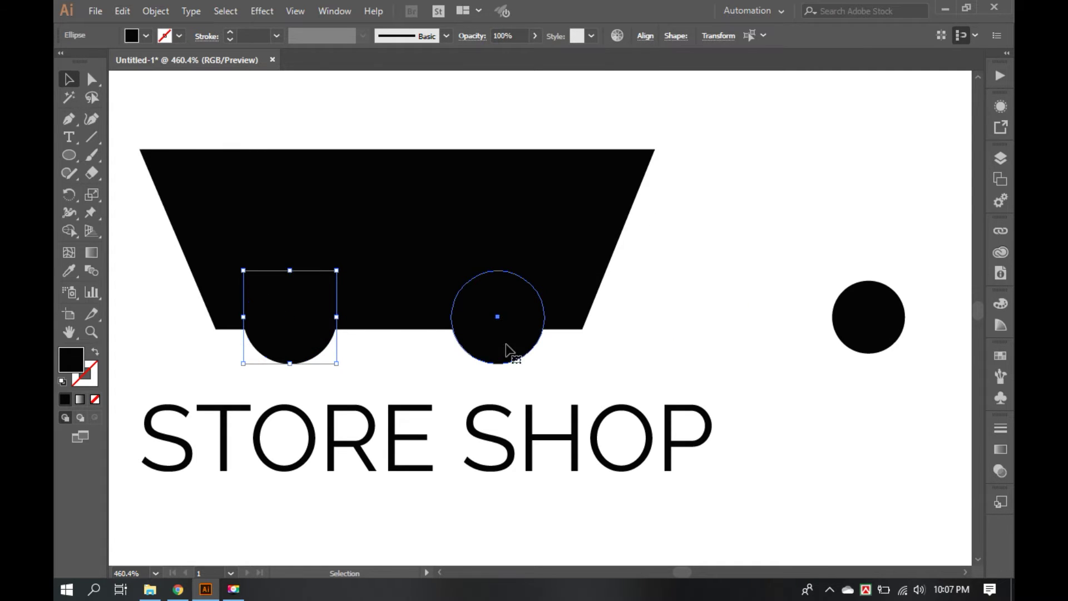
{"action": "left_click", "coordinate": [867, 322], "text": "shift"}
{"action": "left_click", "coordinate": [520, 352]}
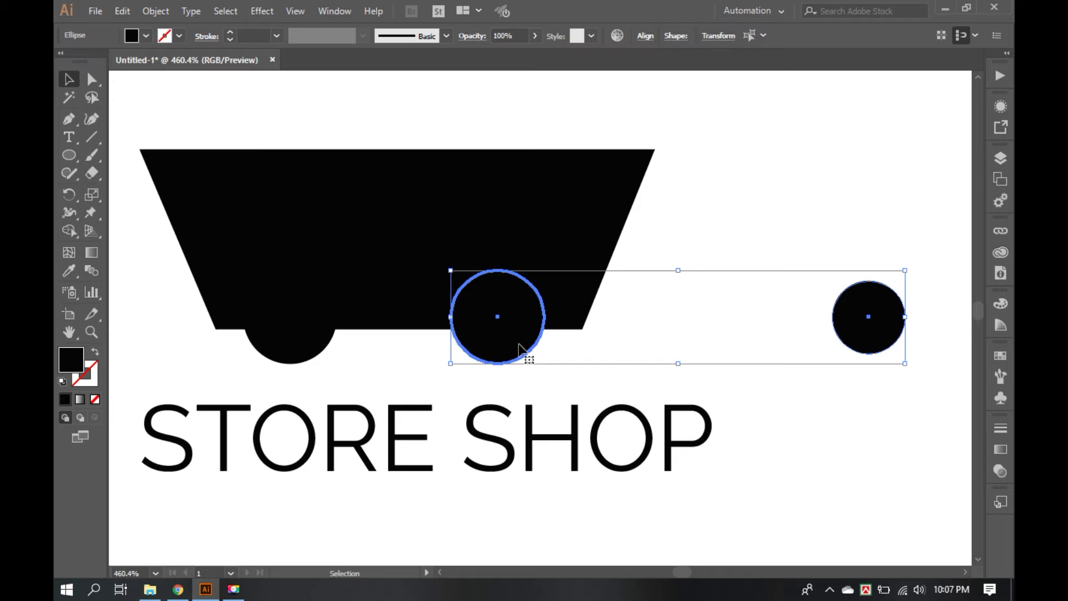
{"action": "left_click", "coordinate": [648, 38]}
{"action": "left_click", "coordinate": [527, 76]}
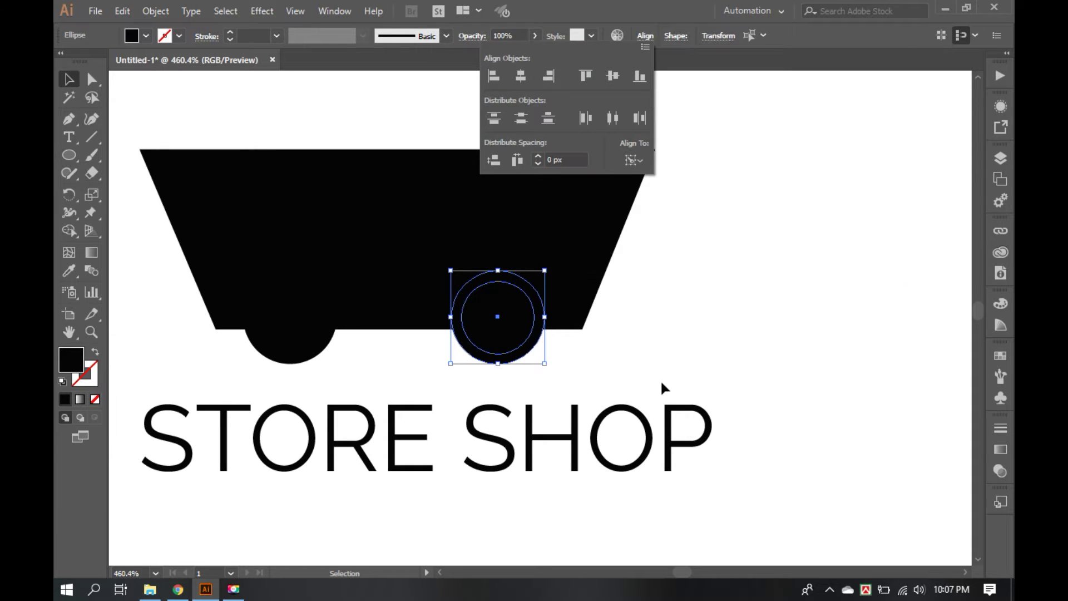
{"action": "left_click_drag", "start_coordinate": [639, 364], "coordinate": [245, 242]}
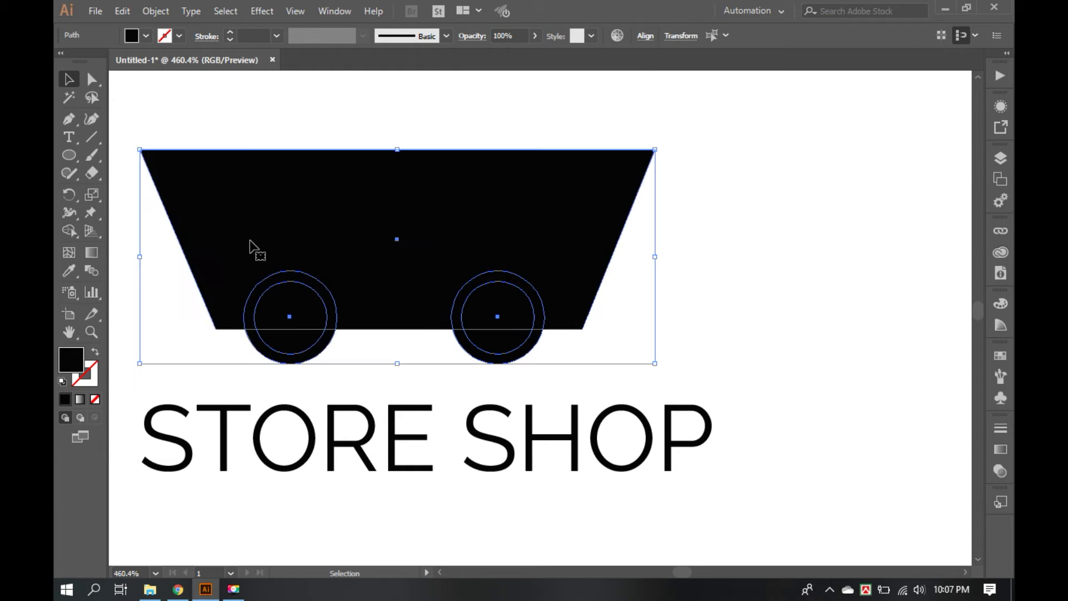
Delete the outer ring regions around both wheels with Shape Builder, then zoom out
{"action": "key", "text": "shift+m"}
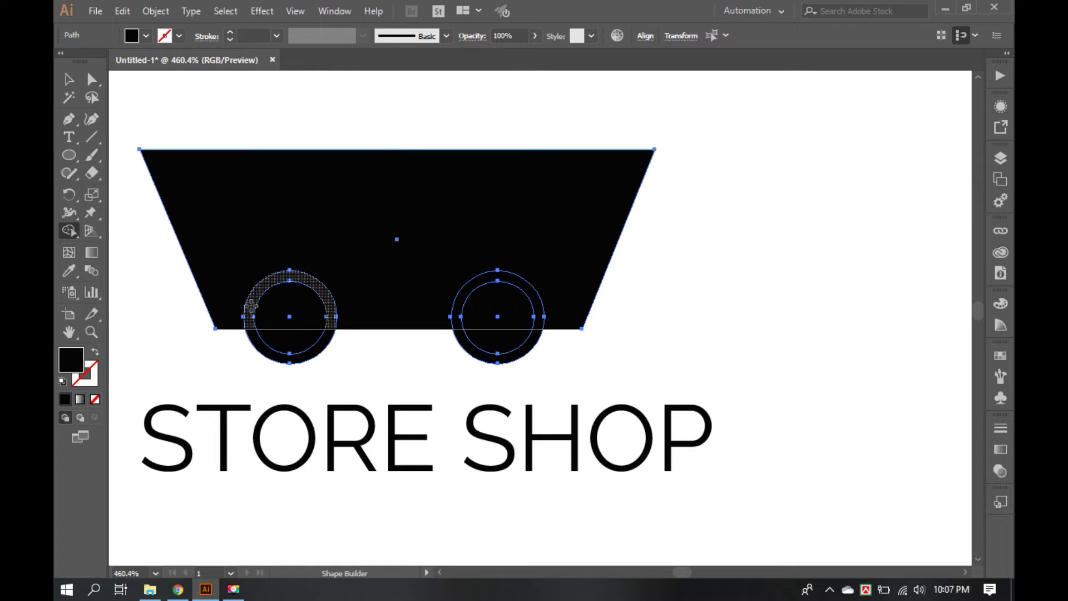
{"action": "left_click", "coordinate": [278, 354], "text": "alt"}
{"action": "left_click", "coordinate": [458, 336], "text": "alt"}
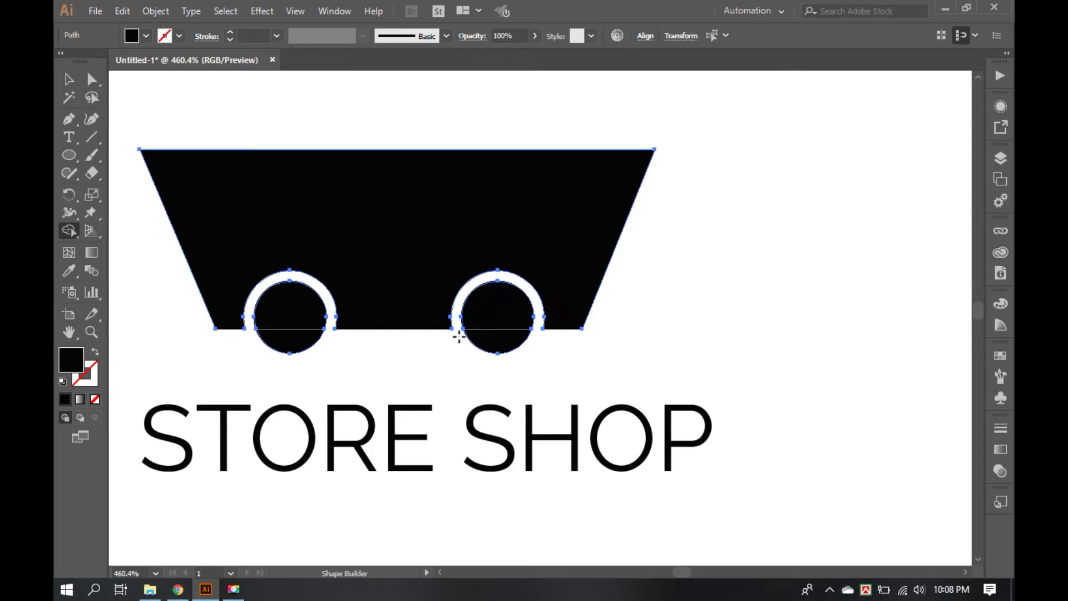
{"action": "key", "text": "v"}
{"action": "left_click", "coordinate": [615, 351]}
{"action": "left_click", "coordinate": [645, 317], "text": "ctrl+alt"}
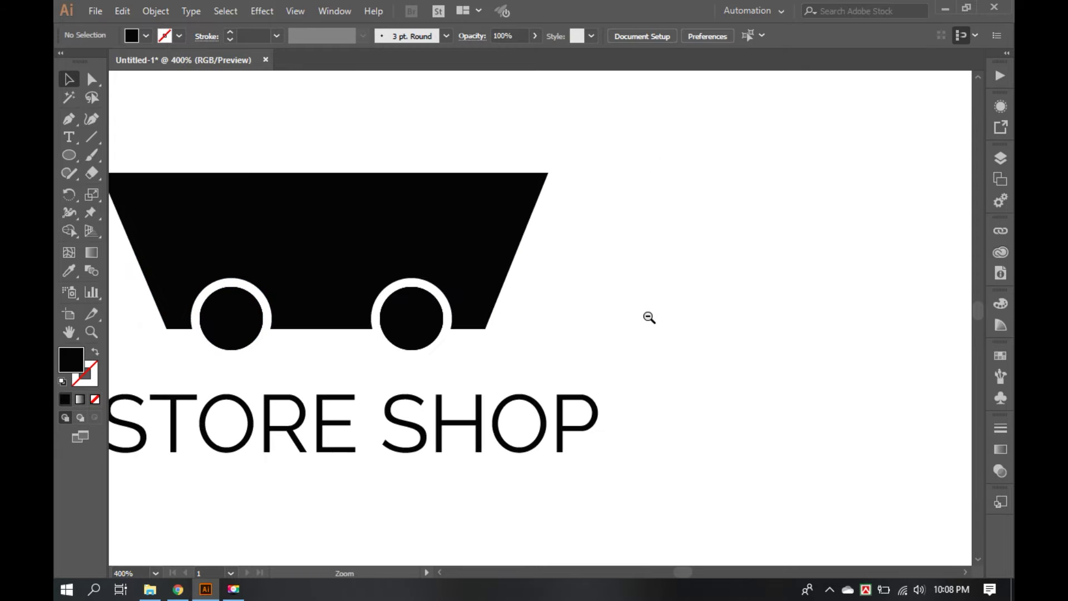
{"action": "left_click", "coordinate": [649, 317], "text": "ctrl+alt"}
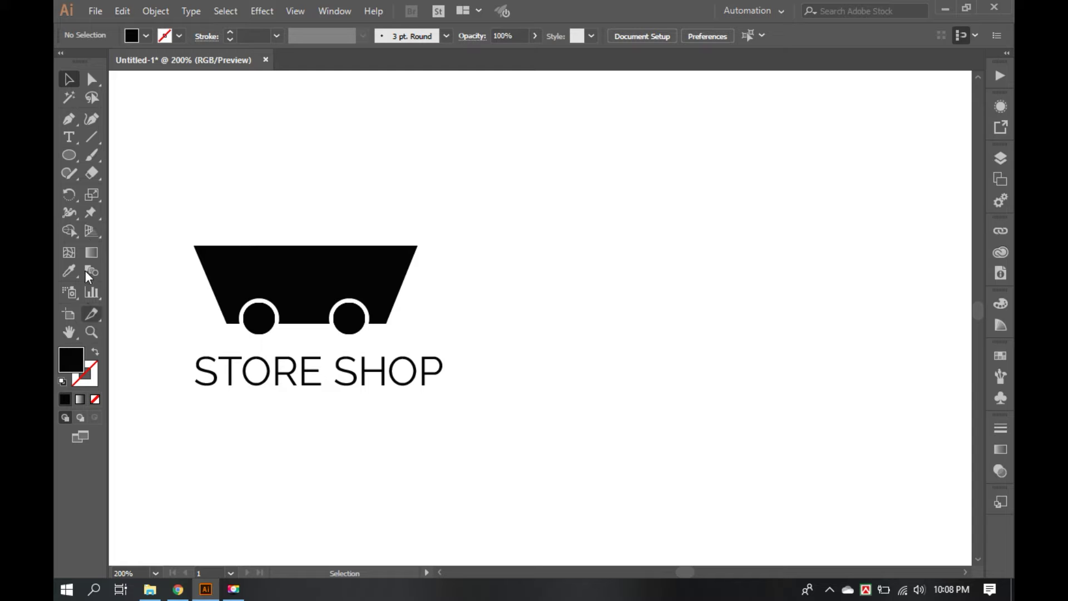
Draw a black rectangle beside the cart and duplicate it to the right
{"action": "left_click_drag", "start_coordinate": [78, 160], "coordinate": [115, 156]}
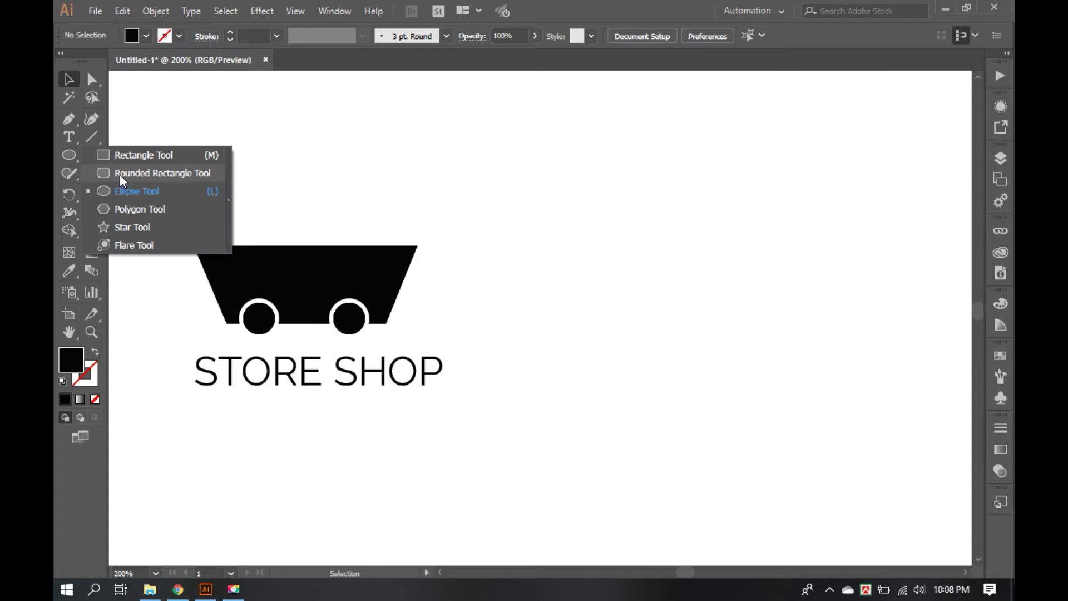
{"action": "left_click_drag", "start_coordinate": [539, 238], "coordinate": [648, 166]}
{"action": "key", "text": "f"}
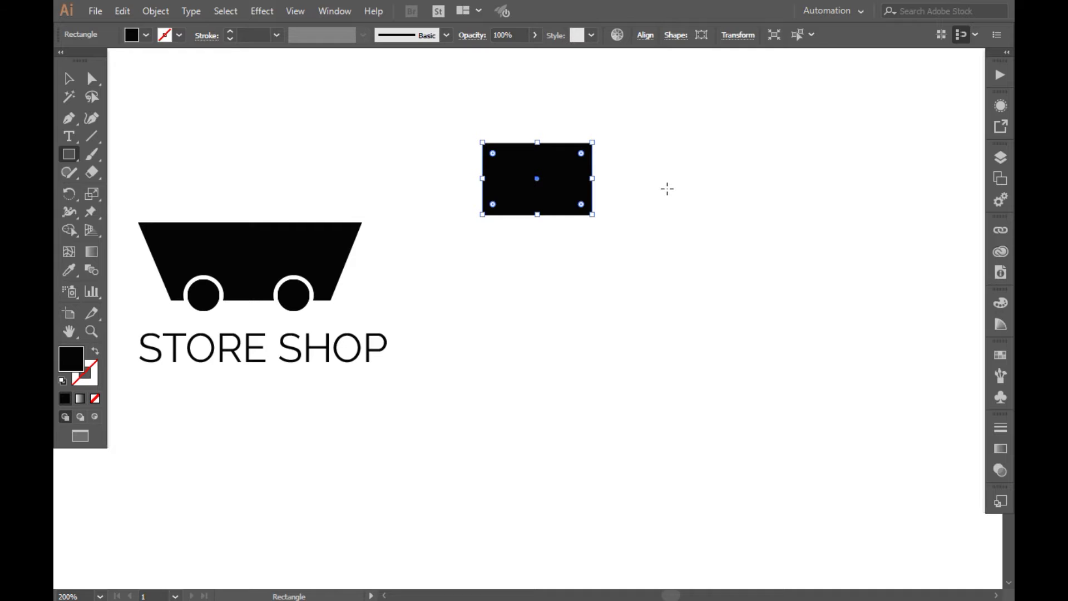
{"action": "key", "text": "f"}
{"action": "key", "text": "f"}
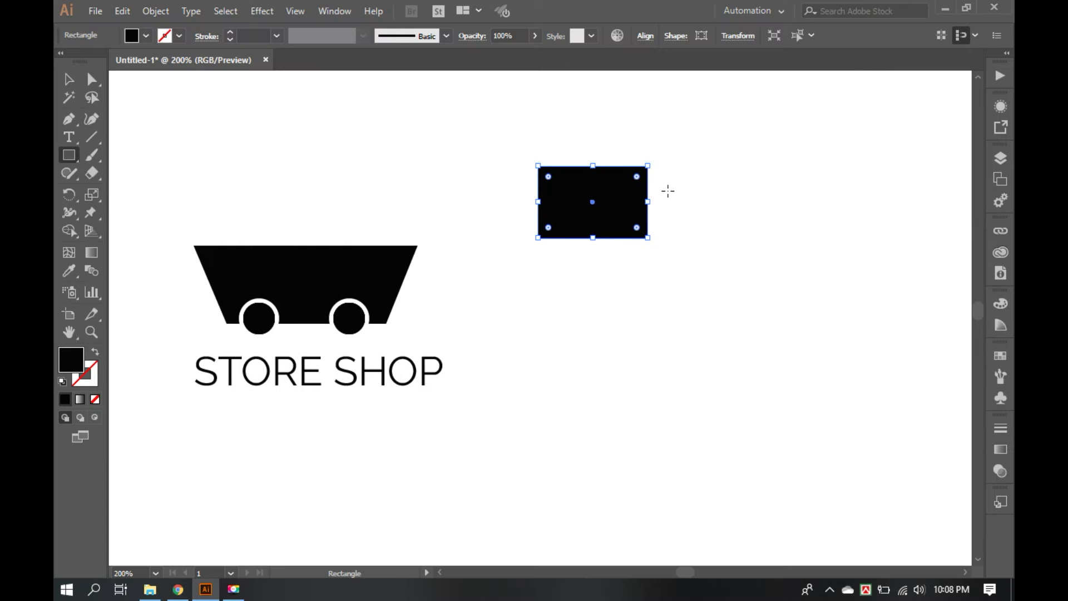
{"action": "key", "text": "v"}
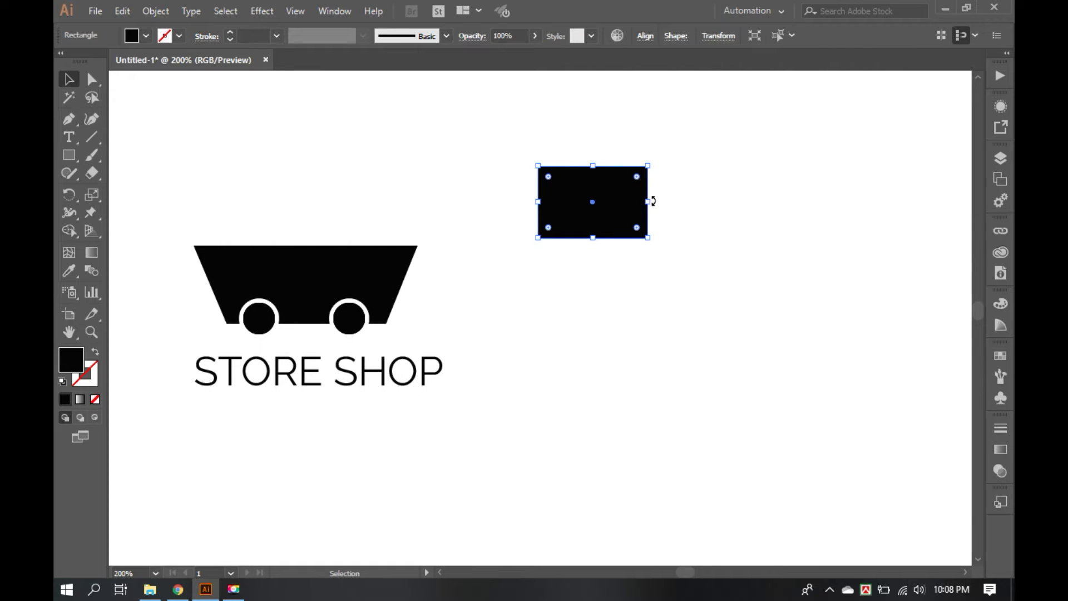
{"action": "left_click_drag", "start_coordinate": [616, 204], "coordinate": [743, 204]}
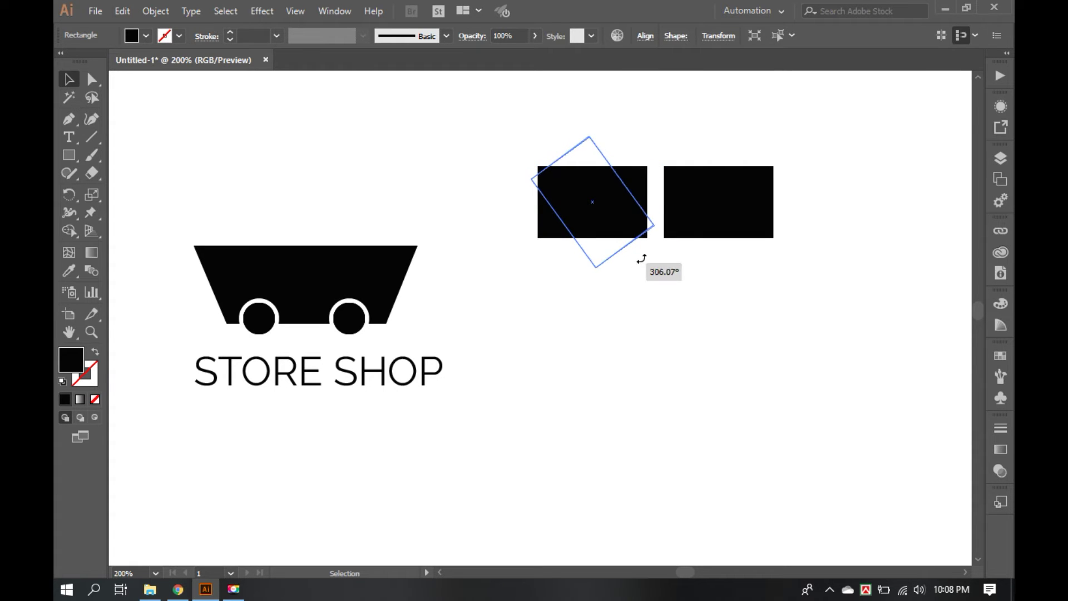
Tilt one rectangle about 30°, stand the other upright at 90°, and move both onto the cart
{"action": "left_click_drag", "start_coordinate": [656, 203], "coordinate": [649, 235]}
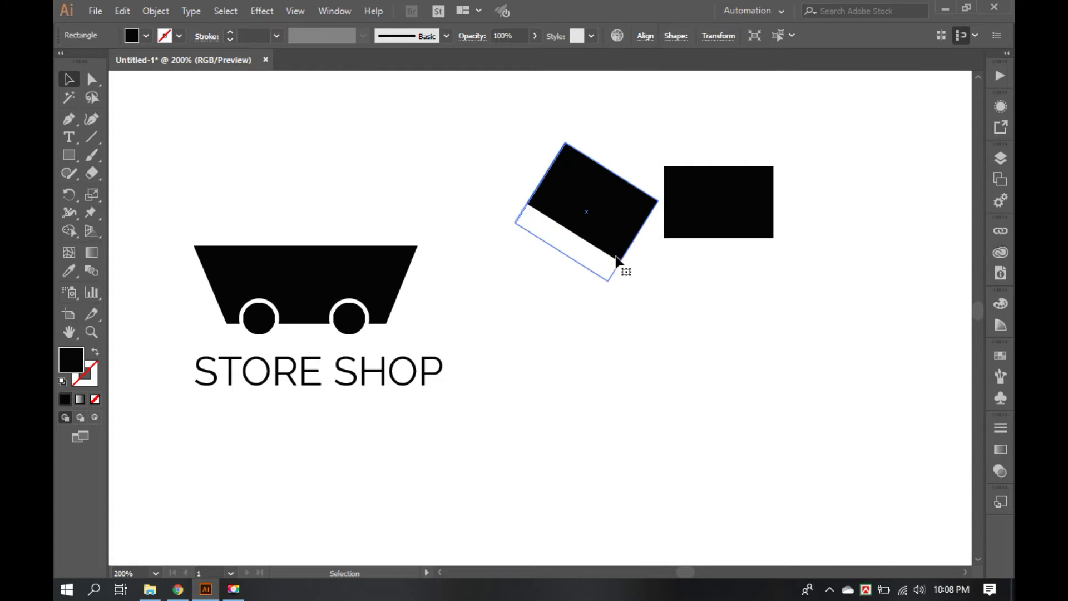
{"action": "left_click_drag", "start_coordinate": [573, 238], "coordinate": [561, 256]}
{"action": "left_click", "coordinate": [700, 201]}
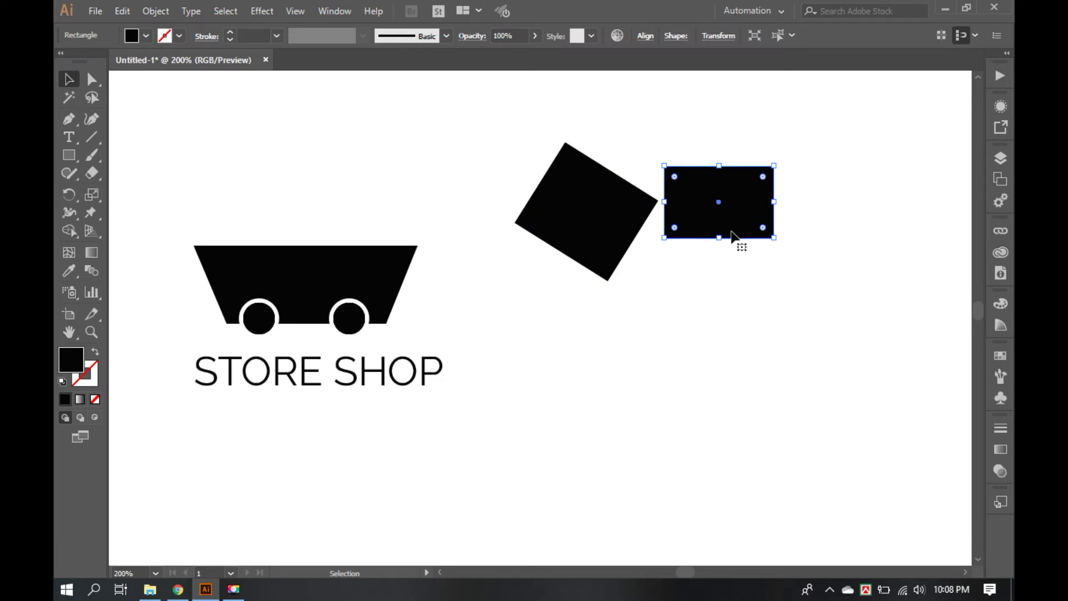
{"action": "left_click_drag", "start_coordinate": [775, 203], "coordinate": [717, 142]}
{"action": "left_click_drag", "start_coordinate": [716, 202], "coordinate": [612, 175]}
{"action": "left_click", "coordinate": [728, 252]}
{"action": "left_click_drag", "start_coordinate": [703, 250], "coordinate": [561, 162]}
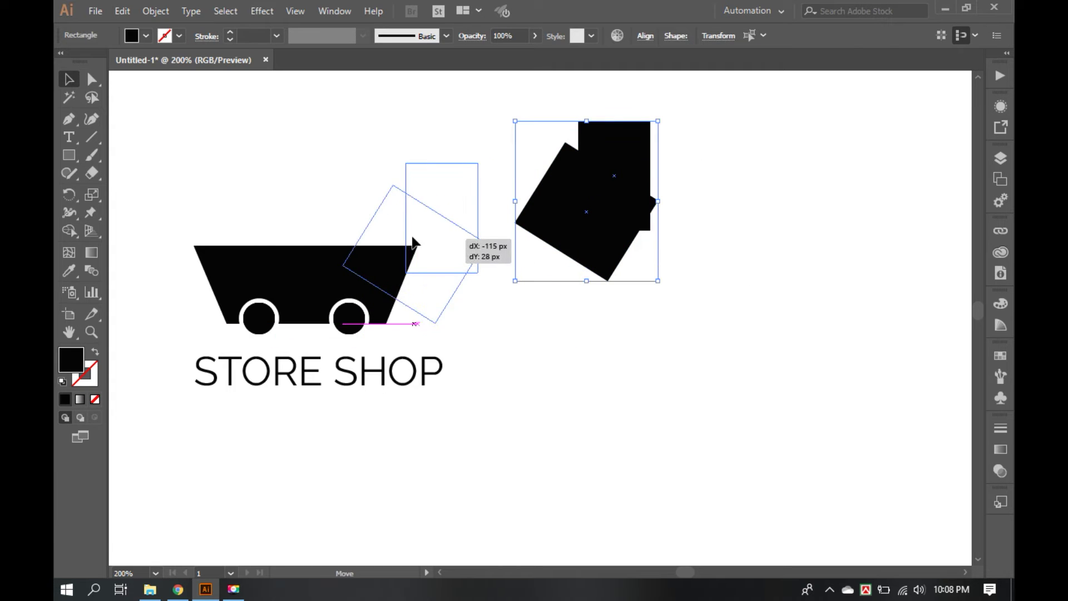
{"action": "left_click_drag", "start_coordinate": [607, 197], "coordinate": [339, 236]}
{"action": "left_click_drag", "start_coordinate": [210, 213], "coordinate": [370, 301]}
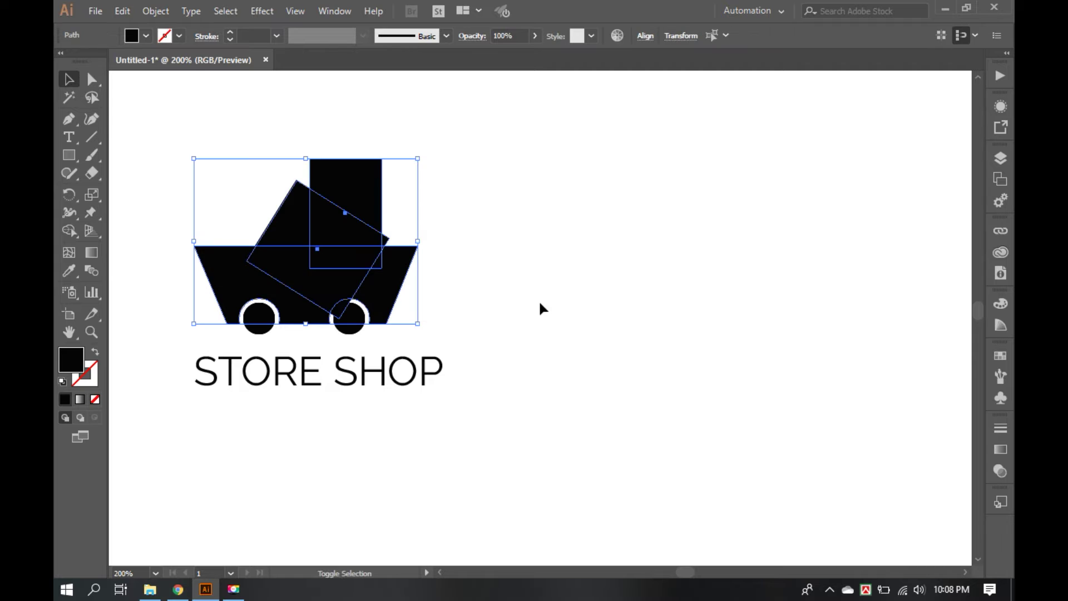
Select the cart and both cargo rectangles together
{"action": "left_click", "coordinate": [524, 304]}
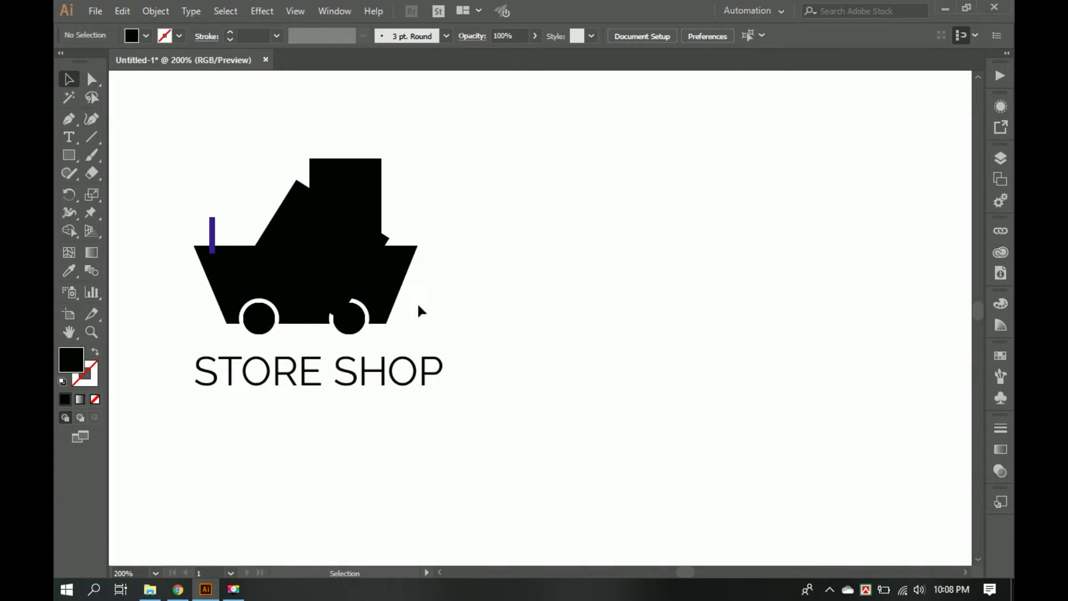
{"action": "left_click", "coordinate": [326, 267]}
{"action": "left_click", "coordinate": [470, 298]}
{"action": "left_click_drag", "start_coordinate": [458, 292], "coordinate": [298, 219]}
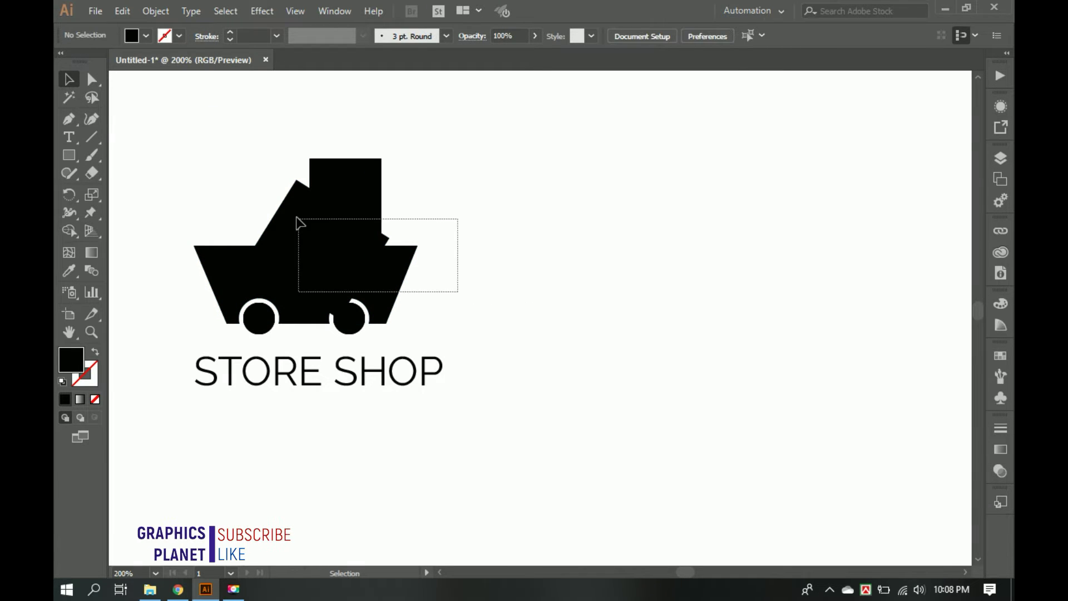
{"action": "left_click_drag", "start_coordinate": [378, 273], "coordinate": [498, 312]}
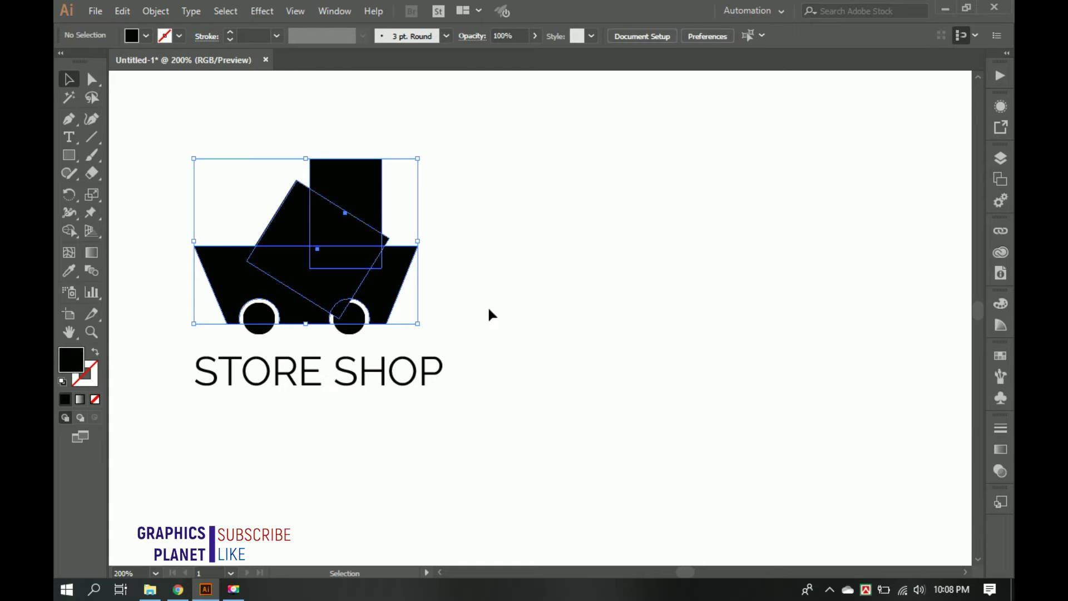
Draw a thin black rectangle bar across the cart's top edge
{"action": "key", "text": "m"}
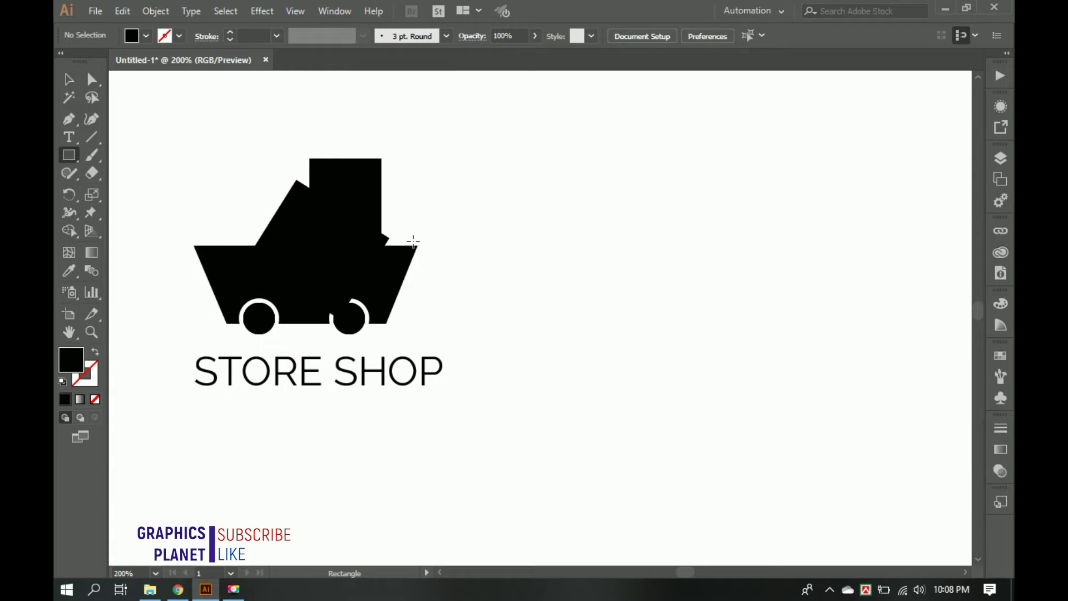
{"action": "left_click_drag", "start_coordinate": [417, 244], "coordinate": [169, 241]}
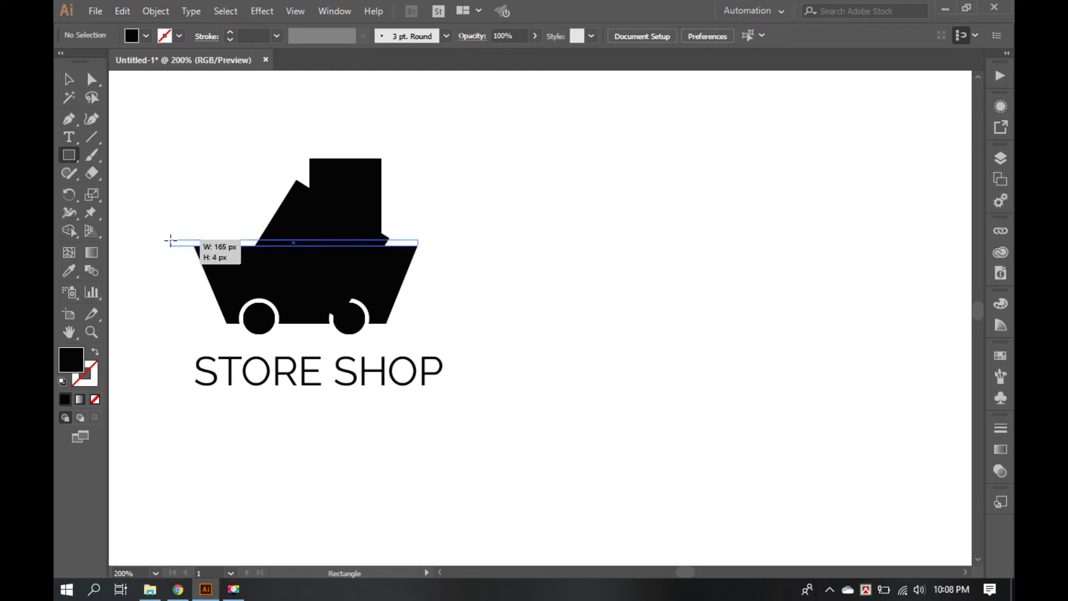
{"action": "left_click_drag", "start_coordinate": [169, 241], "coordinate": [182, 243]}
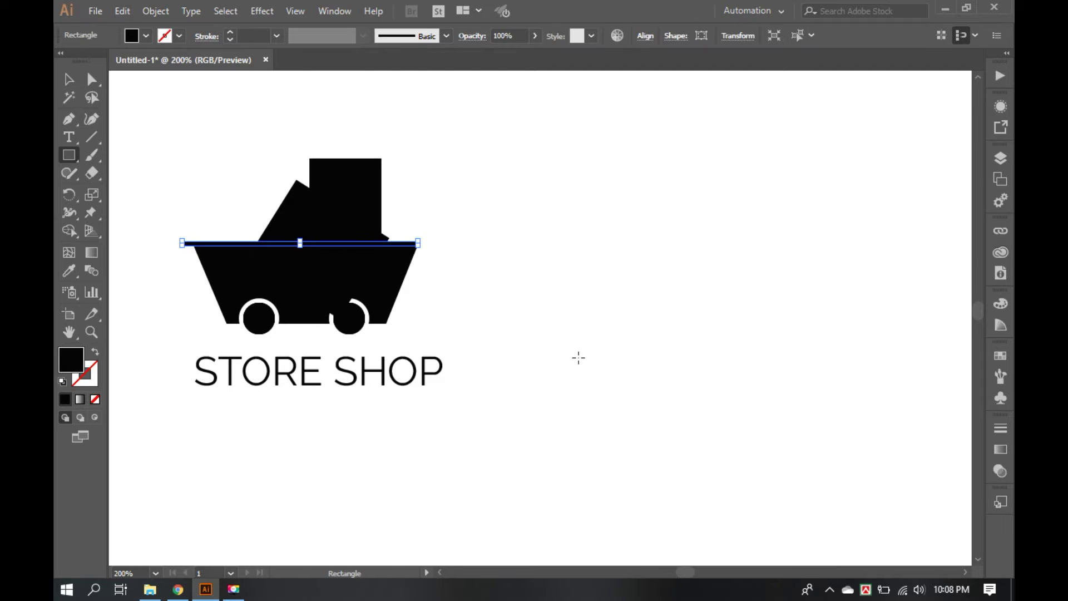
{"action": "key", "text": "v"}
Move the bar and both rectangles off to the right of the cart
{"action": "left_click_drag", "start_coordinate": [252, 207], "coordinate": [360, 246]}
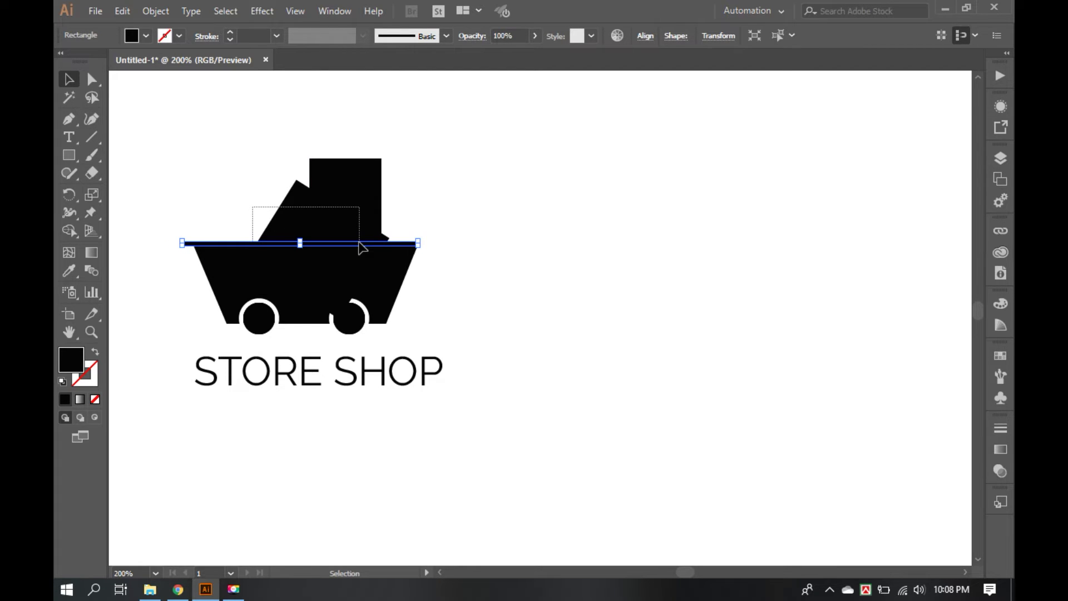
{"action": "left_click_drag", "start_coordinate": [360, 246], "coordinate": [638, 218]}
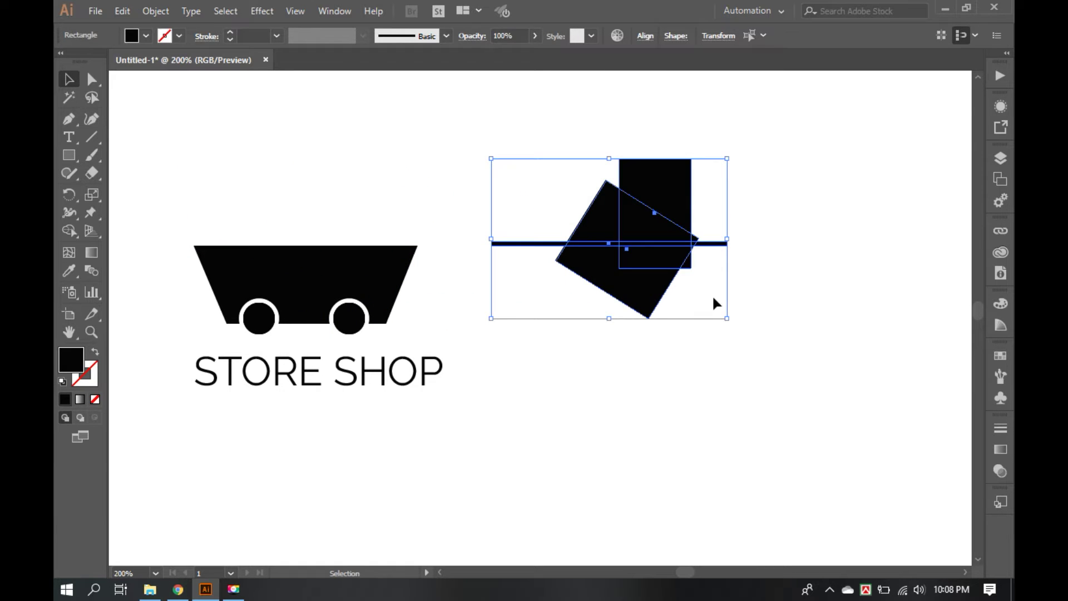
{"action": "left_click", "coordinate": [712, 298]}
{"action": "mouse_move", "coordinate": [706, 304]}
{"action": "left_mouse_down"}
{"action": "mouse_move", "coordinate": [551, 187]}
{"action": "mouse_move", "coordinate": [829, 338]}
{"action": "left_mouse_up"}
Zoom in and Alt-drag an offset duplicate of the tilted square up-right
{"action": "left_click", "coordinate": [732, 266]}
{"action": "left_click", "coordinate": [434, 317]}
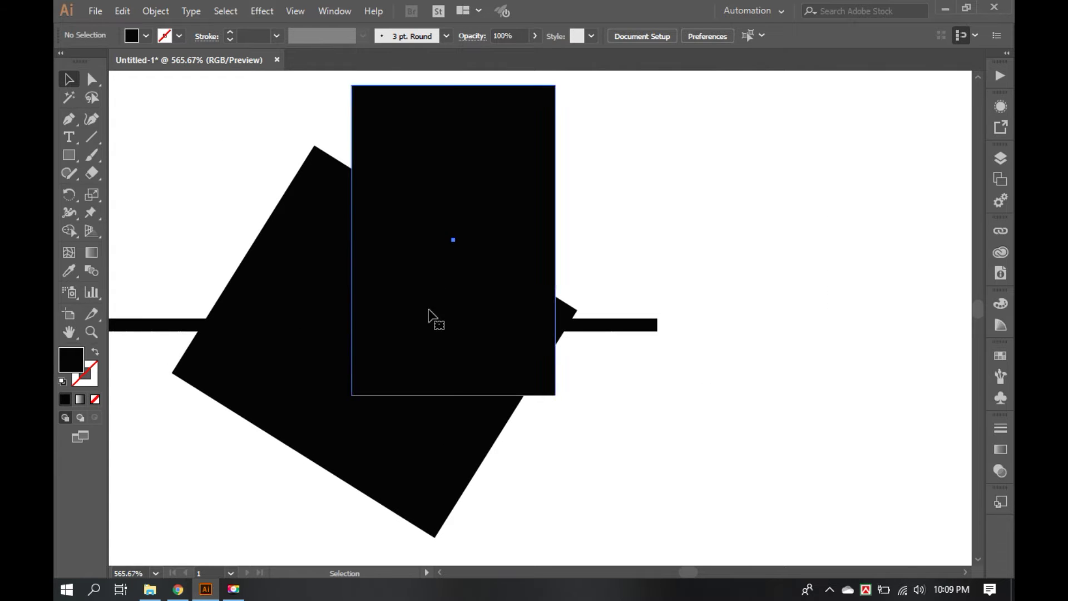
{"action": "left_click", "coordinate": [314, 309]}
{"action": "left_click_drag", "start_coordinate": [316, 303], "coordinate": [320, 298]}
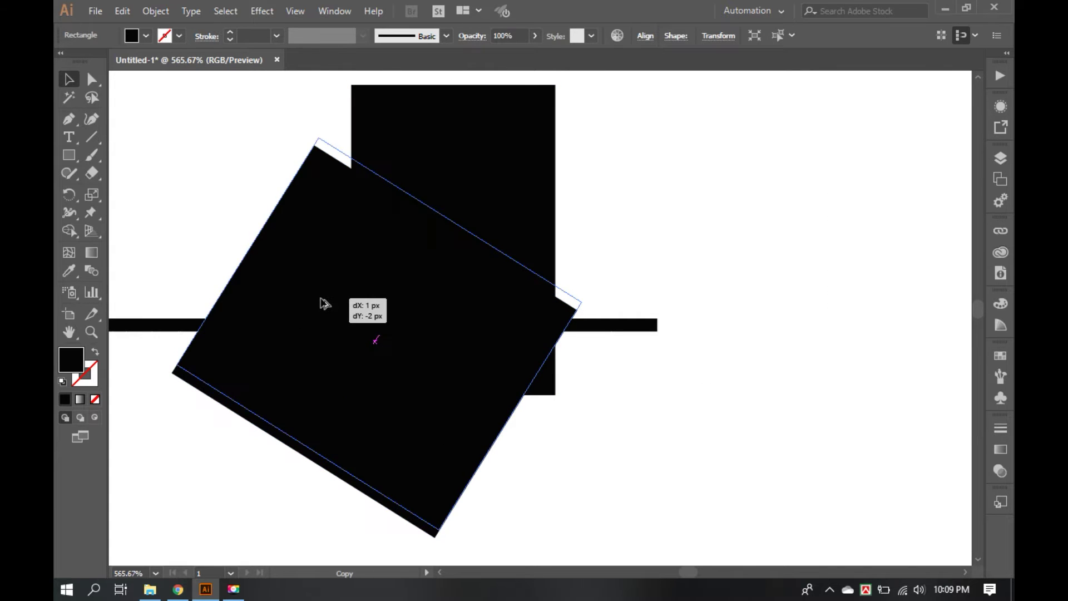
{"action": "left_click_drag", "start_coordinate": [320, 299], "coordinate": [318, 300]}
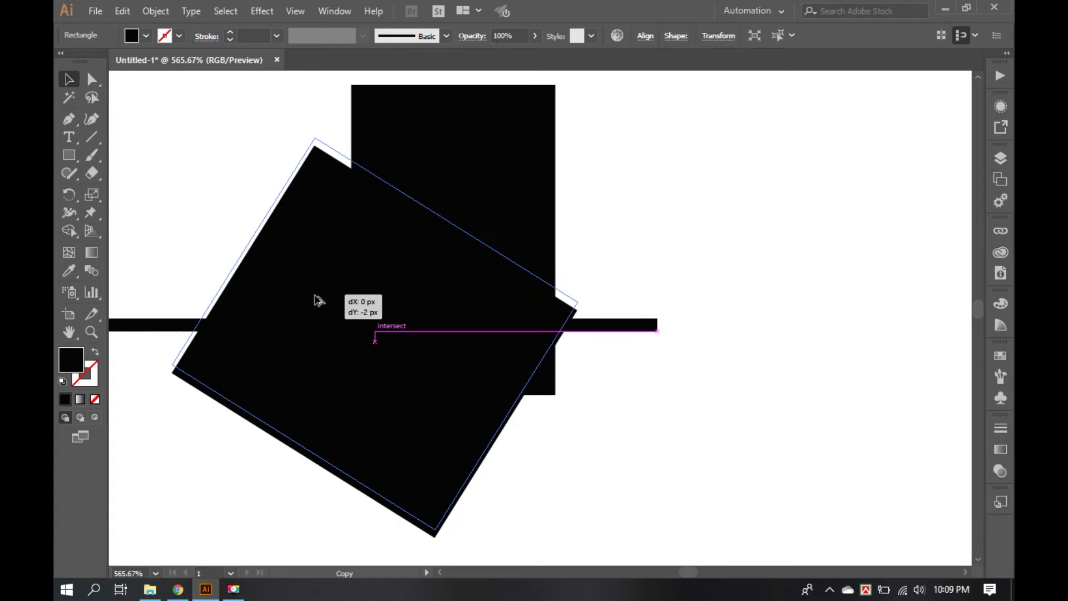
{"action": "left_click_drag", "start_coordinate": [318, 299], "coordinate": [318, 299]}
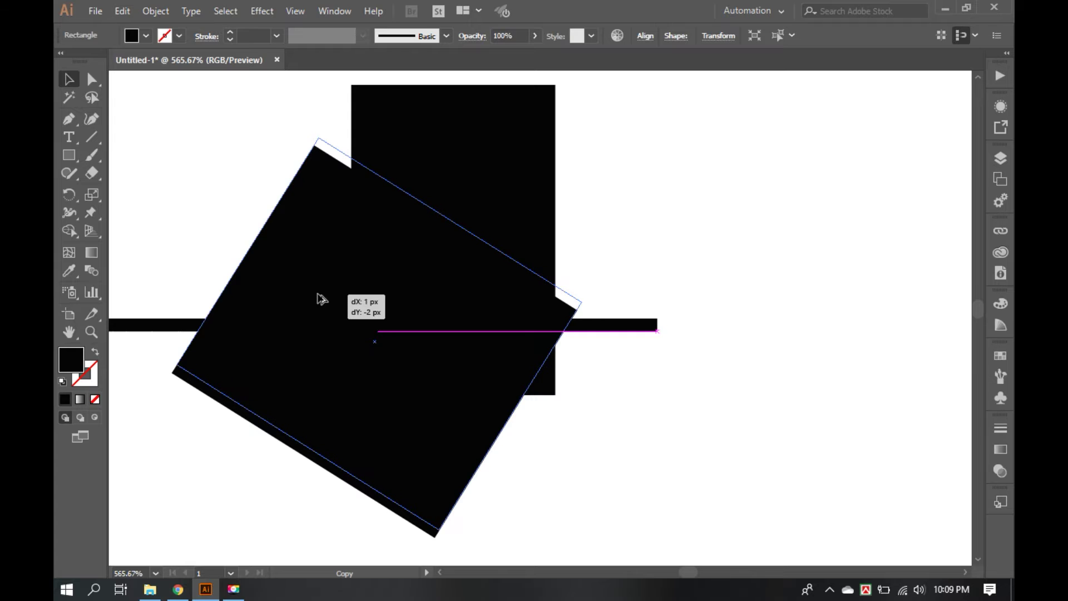
{"action": "left_click_drag", "start_coordinate": [316, 293], "coordinate": [325, 297]}
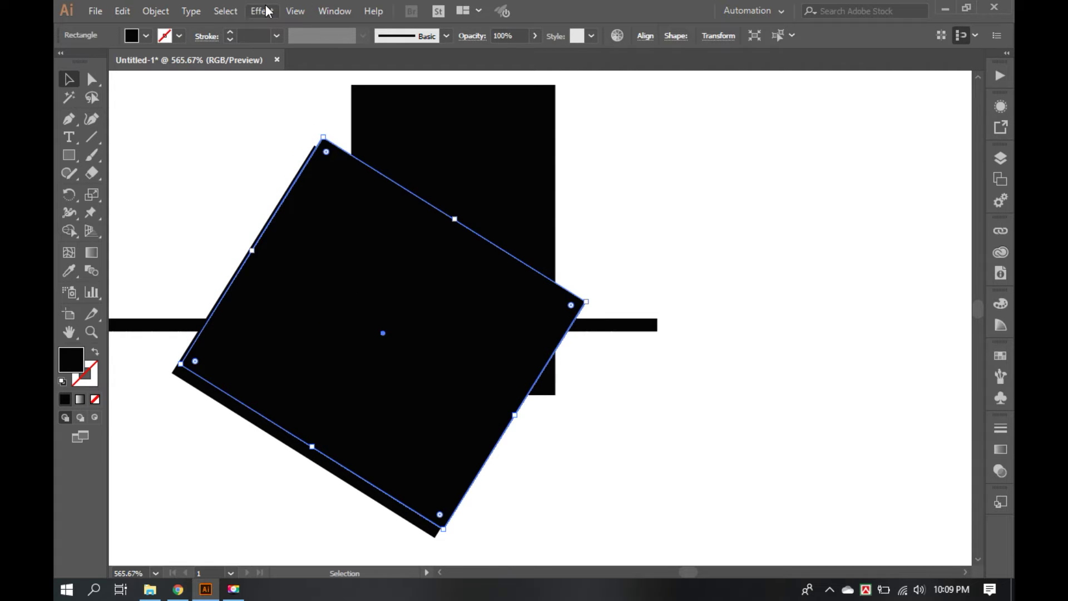
Turn off snapping alignment guides and undo an accidental rectangle duplicate
{"action": "left_click", "coordinate": [294, 11]}
{"action": "left_click", "coordinate": [356, 452]}
{"action": "key", "text": "ctrl+shift+bracketleft"}
{"action": "left_click_drag", "start_coordinate": [410, 341], "coordinate": [410, 336]}
{"action": "key", "text": "ctrl+z"}
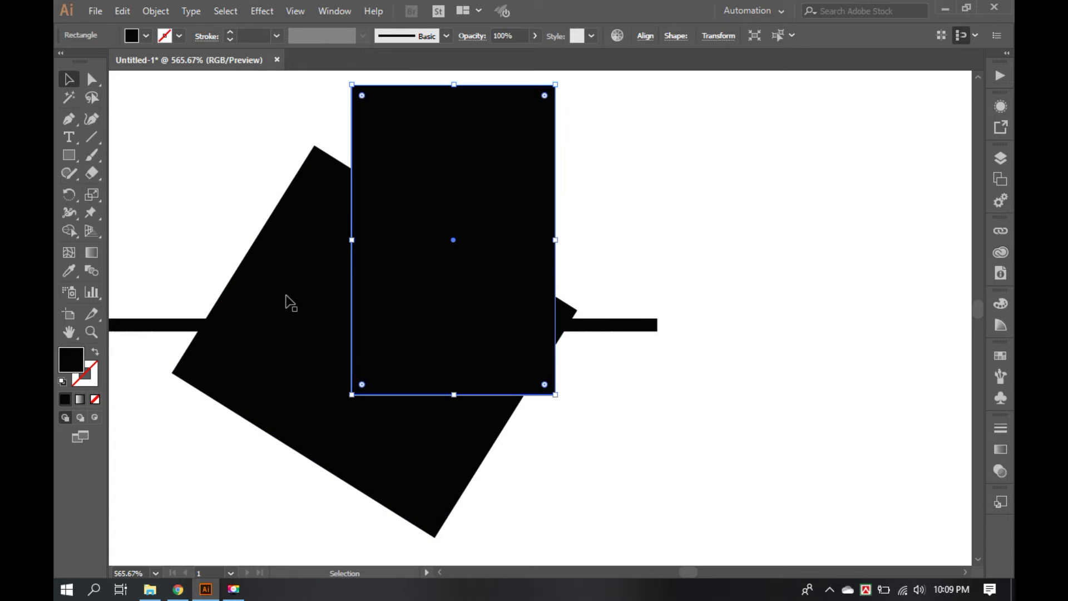
Redo the tilted square's up-right duplicate and select all the overlapping shapes
{"action": "left_click", "coordinate": [286, 298]}
{"action": "left_click_drag", "start_coordinate": [310, 298], "coordinate": [317, 295]}
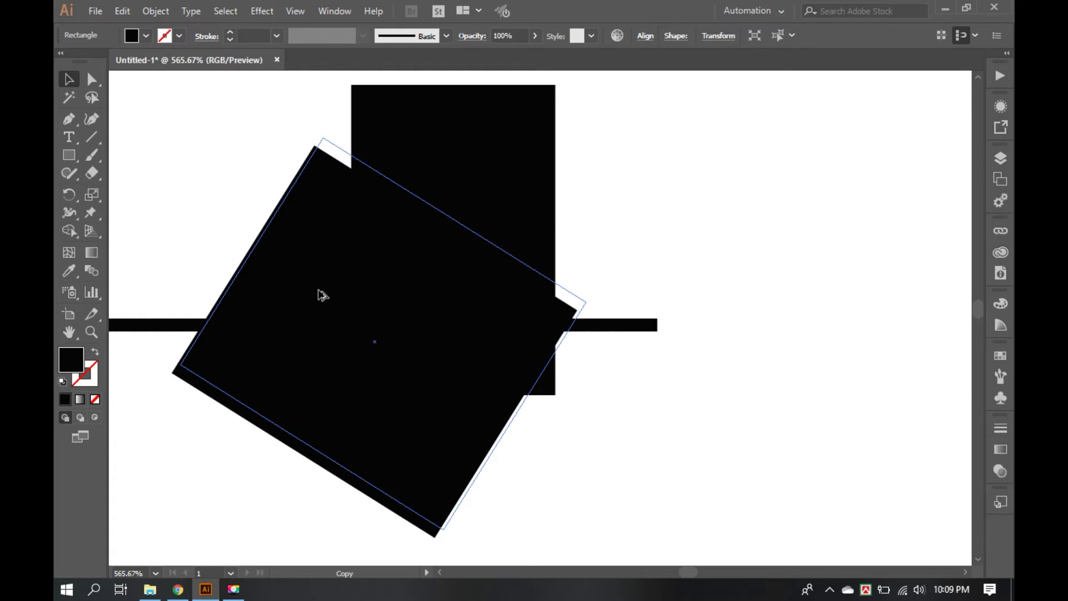
{"action": "left_click_drag", "start_coordinate": [322, 295], "coordinate": [322, 295]}
{"action": "left_click", "coordinate": [626, 399]}
{"action": "left_click_drag", "start_coordinate": [625, 400], "coordinate": [320, 162]}
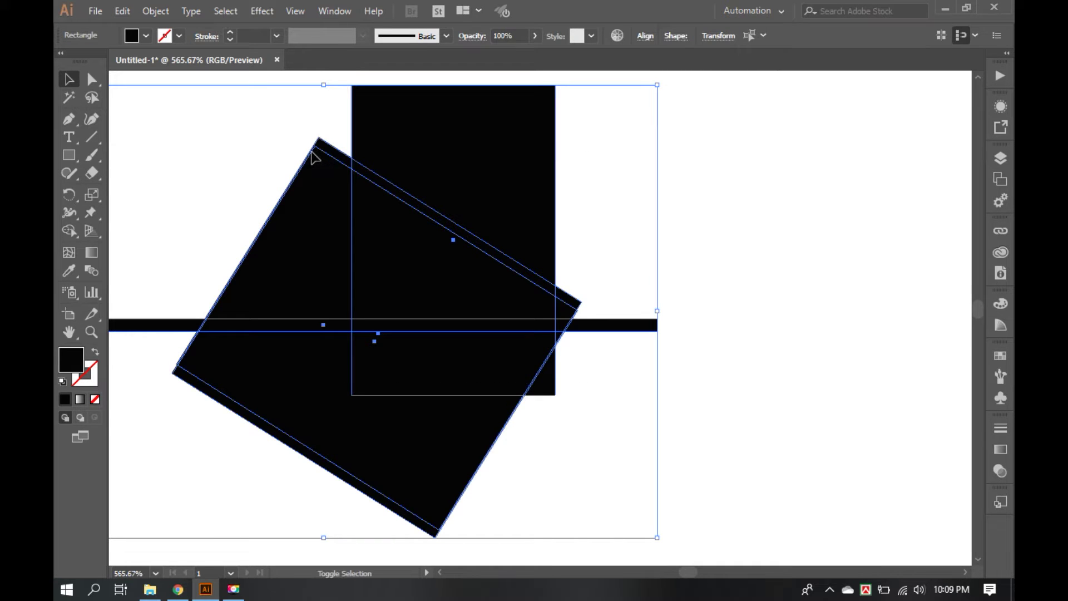
With Shape Builder, delete everything below the bar plus the thin diagonal strip and tip sliver
{"action": "key", "text": "shift+m"}
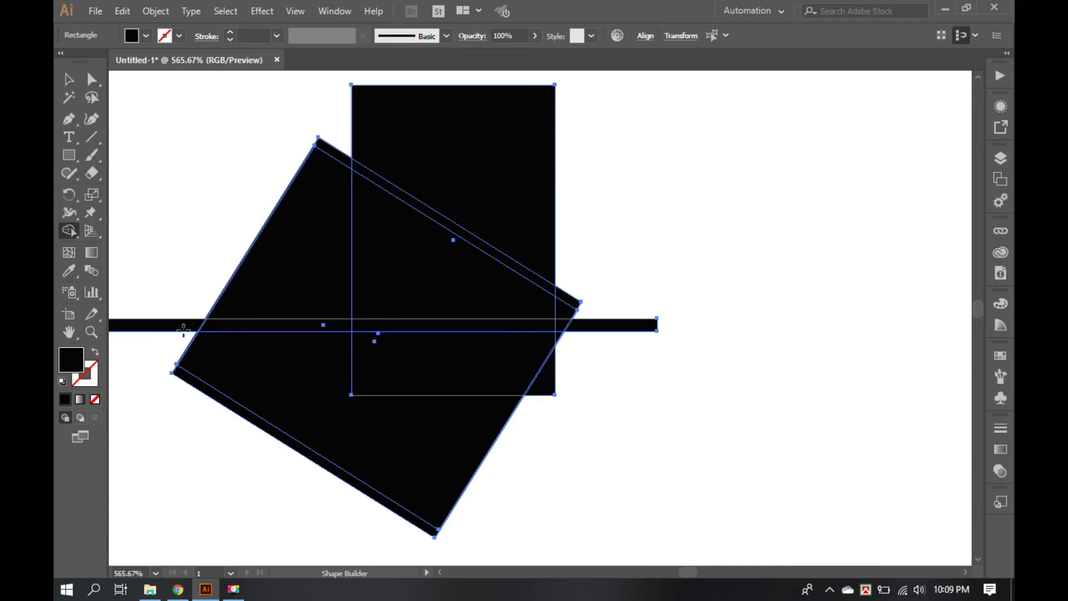
{"action": "left_click", "coordinate": [173, 329]}
{"action": "left_click_drag", "start_coordinate": [174, 329], "coordinate": [571, 325]}
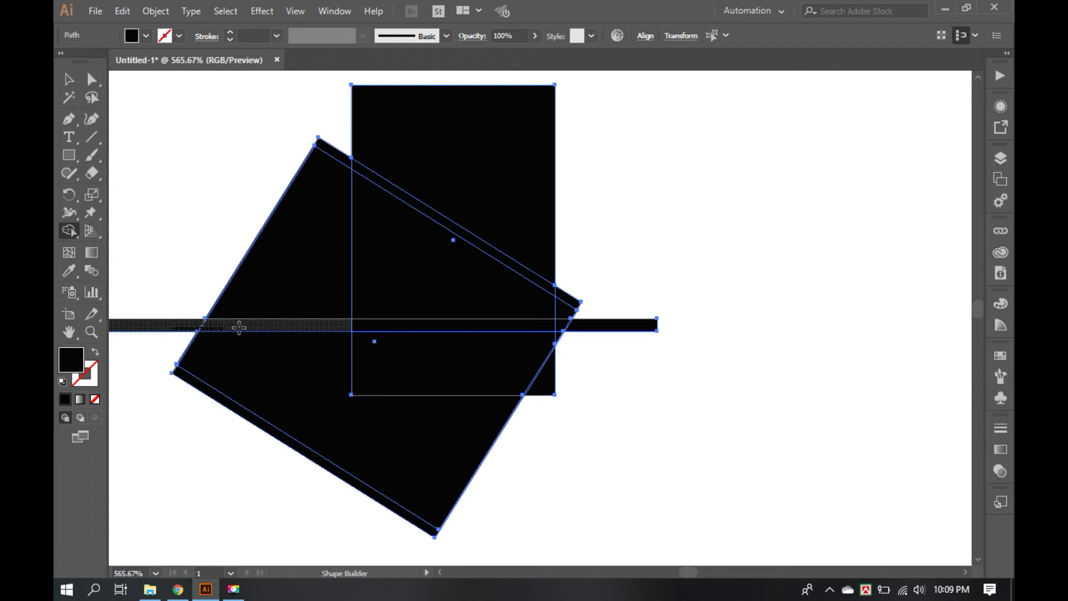
{"action": "left_click_drag", "start_coordinate": [571, 325], "coordinate": [595, 452]}
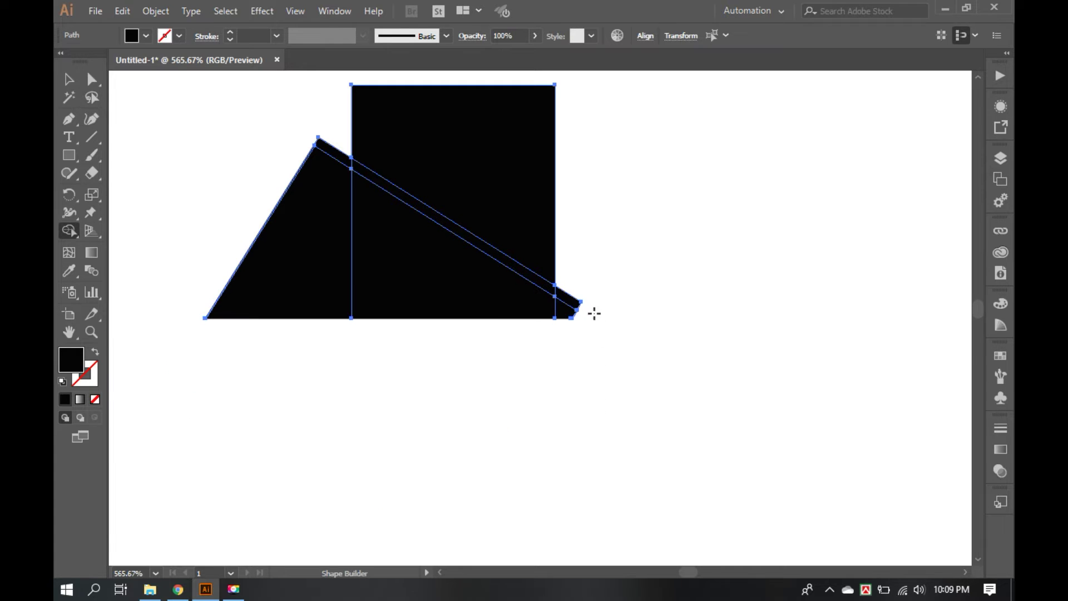
{"action": "left_click_drag", "start_coordinate": [576, 303], "coordinate": [300, 130]}
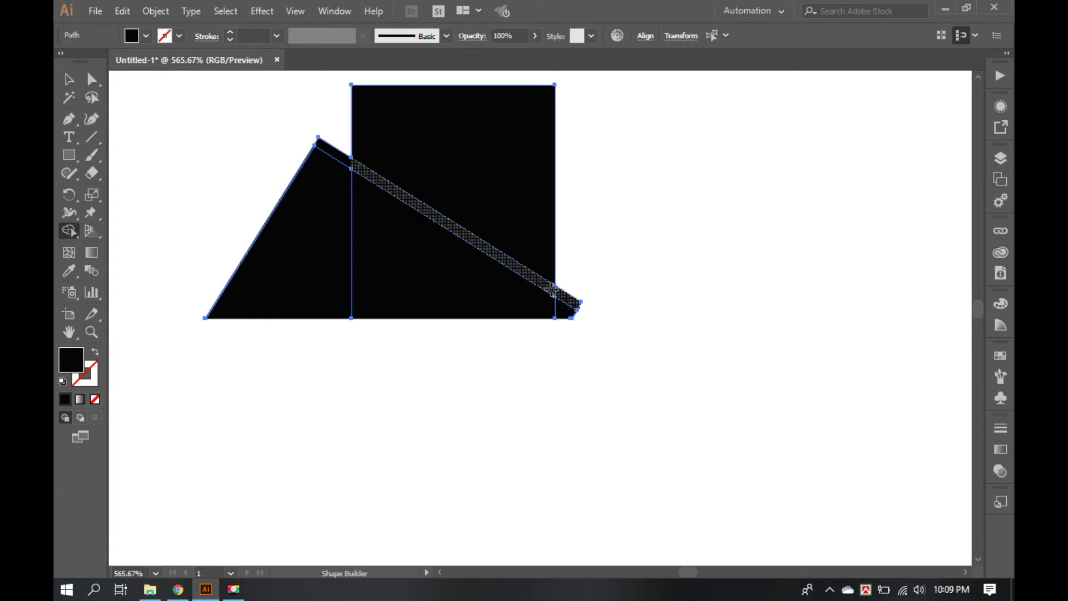
{"action": "left_click", "coordinate": [320, 145], "text": "alt"}
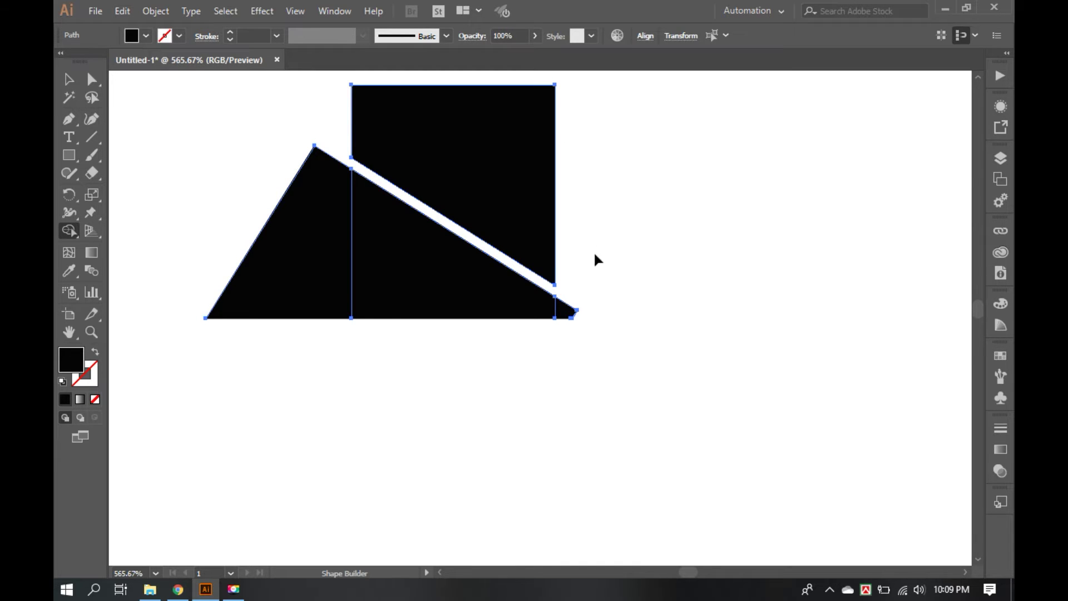
{"action": "key", "text": "v"}
{"action": "left_click", "coordinate": [672, 253]}
{"action": "key", "text": "ctrl+minus"}
{"action": "key", "text": "ctrl+minus"}
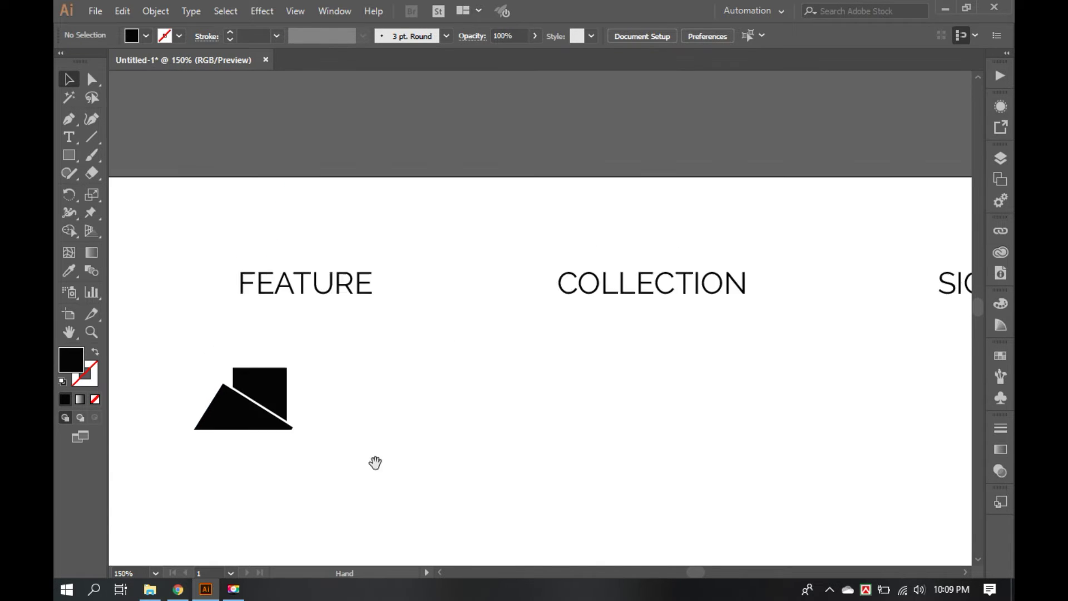
Horizontally centre the triangle-and-square icon over the cart
{"action": "left_click_drag", "start_coordinate": [375, 462], "coordinate": [750, 420]}
{"action": "key", "text": "a"}
{"action": "left_click_drag", "start_coordinate": [563, 306], "coordinate": [655, 367]}
{"action": "key", "text": "v"}
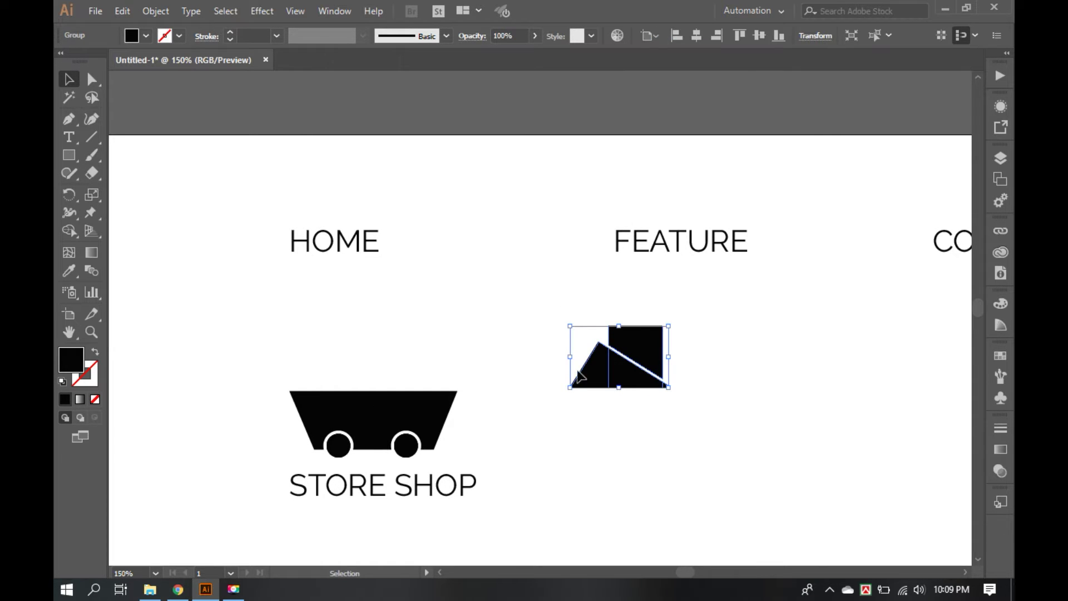
{"action": "left_click", "coordinate": [393, 405], "text": "shift"}
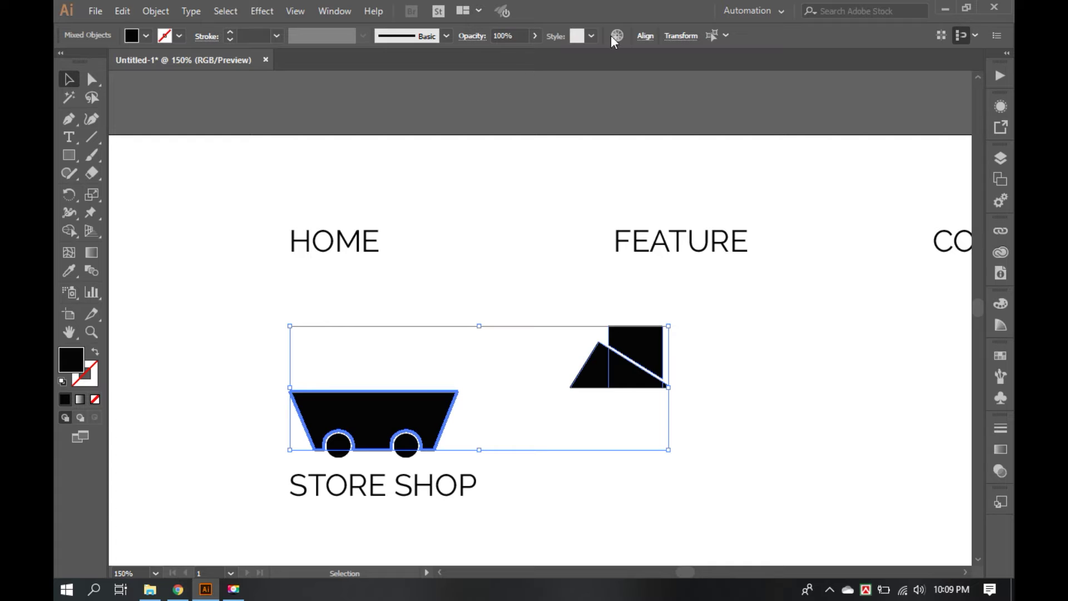
{"action": "left_click", "coordinate": [644, 35]}
{"action": "left_click", "coordinate": [523, 69]}
Nudge the cargo shapes right and slightly down so they sit on the cart
{"action": "left_click", "coordinate": [619, 399]}
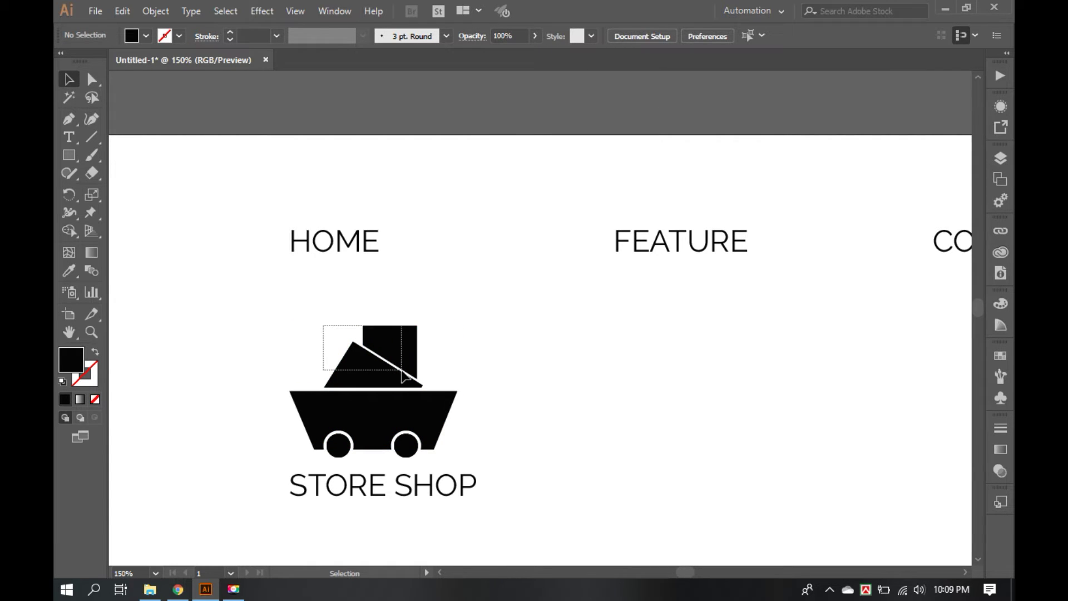
{"action": "left_click", "coordinate": [344, 372]}
{"action": "left_click_drag", "start_coordinate": [302, 385], "coordinate": [660, 498]}
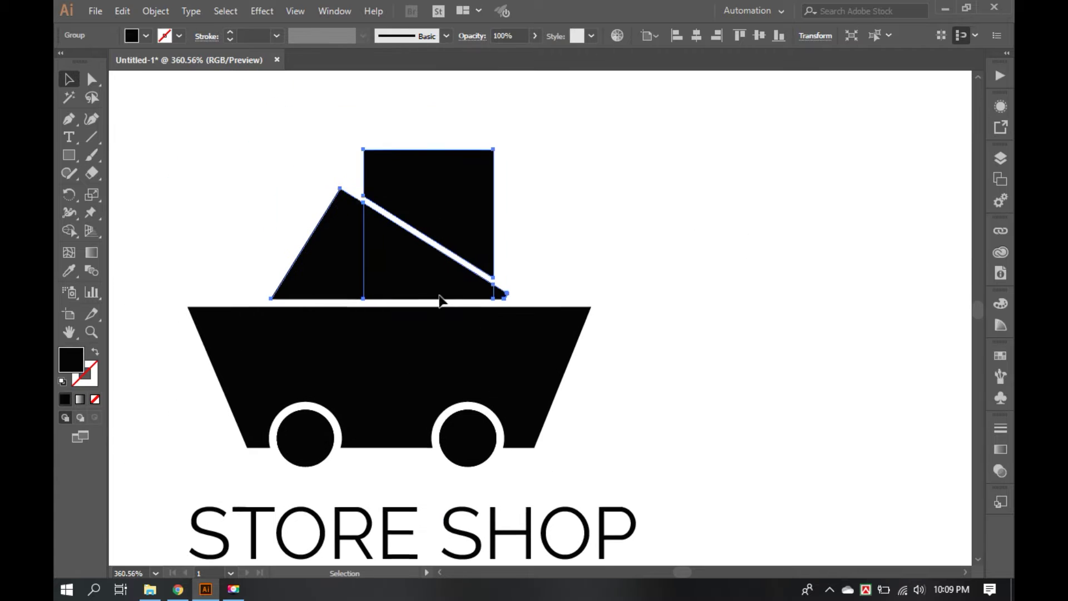
{"action": "key", "text": "Down"}
{"action": "key", "text": "Down"}
{"action": "key", "text": "Down"}
{"action": "key", "text": "Up"}
{"action": "key", "text": "Up"}
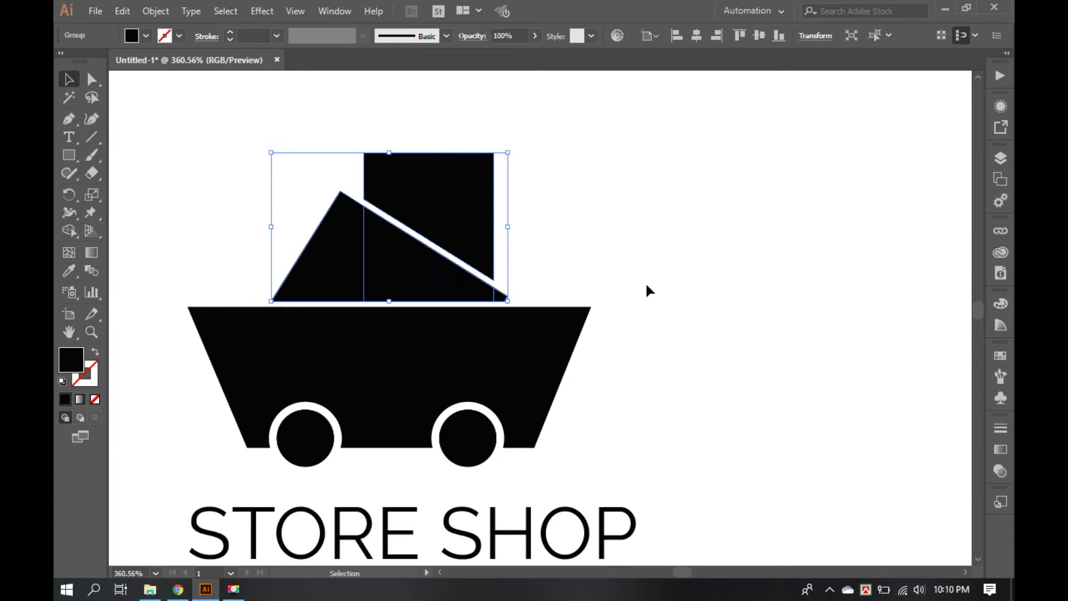
{"action": "key", "text": "shift+Right"}
{"action": "key", "text": "shift+Right"}
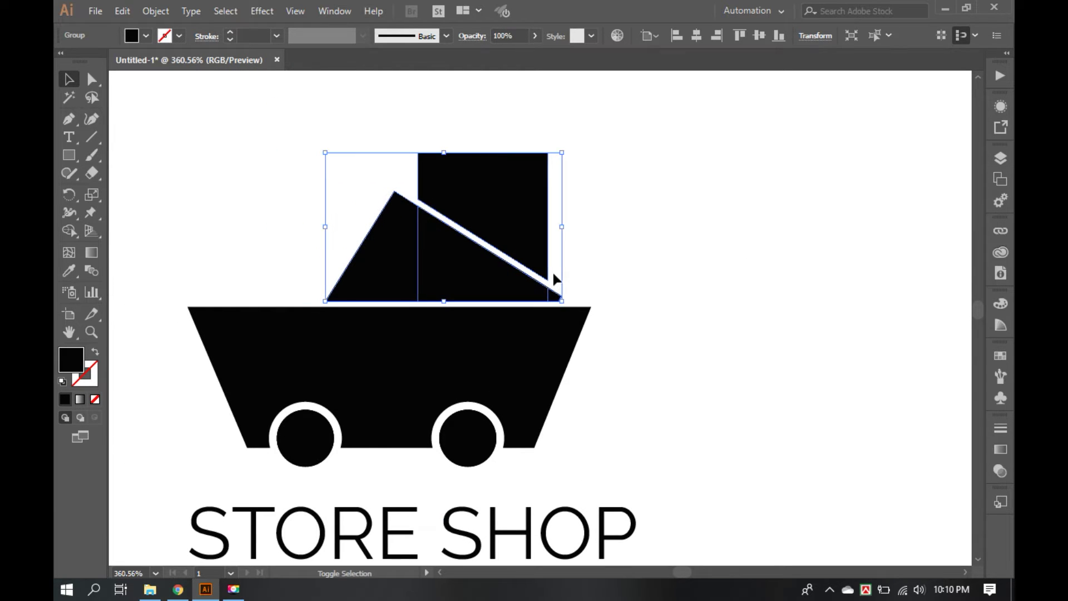
{"action": "left_click", "coordinate": [734, 269]}
{"action": "left_click_drag", "start_coordinate": [734, 270], "coordinate": [493, 352]}
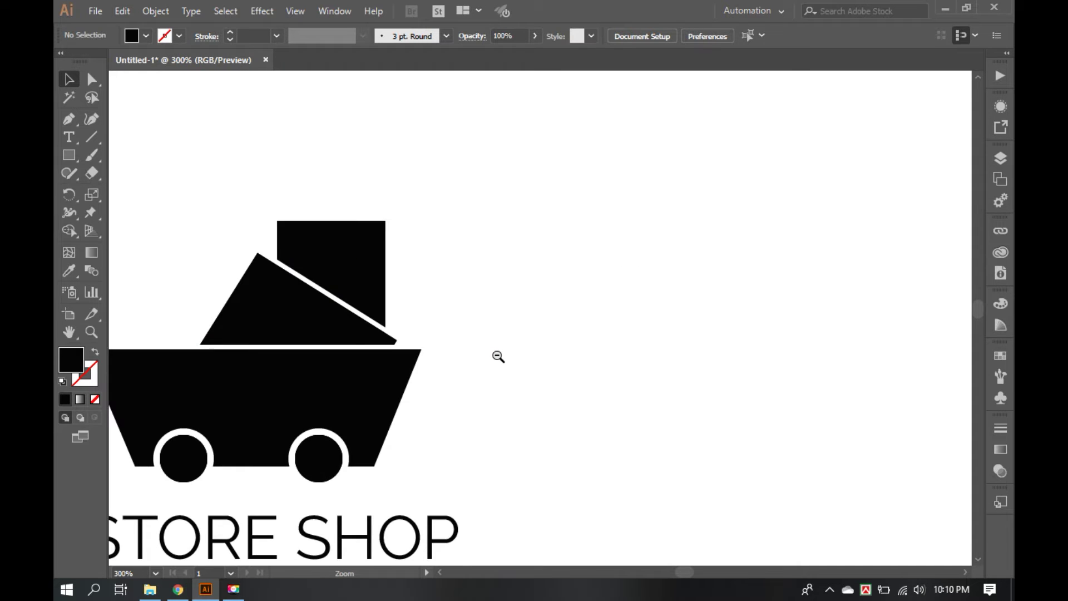
{"action": "key", "text": "ctrl+1"}
{"action": "left_click_drag", "start_coordinate": [599, 426], "coordinate": [342, 215]}
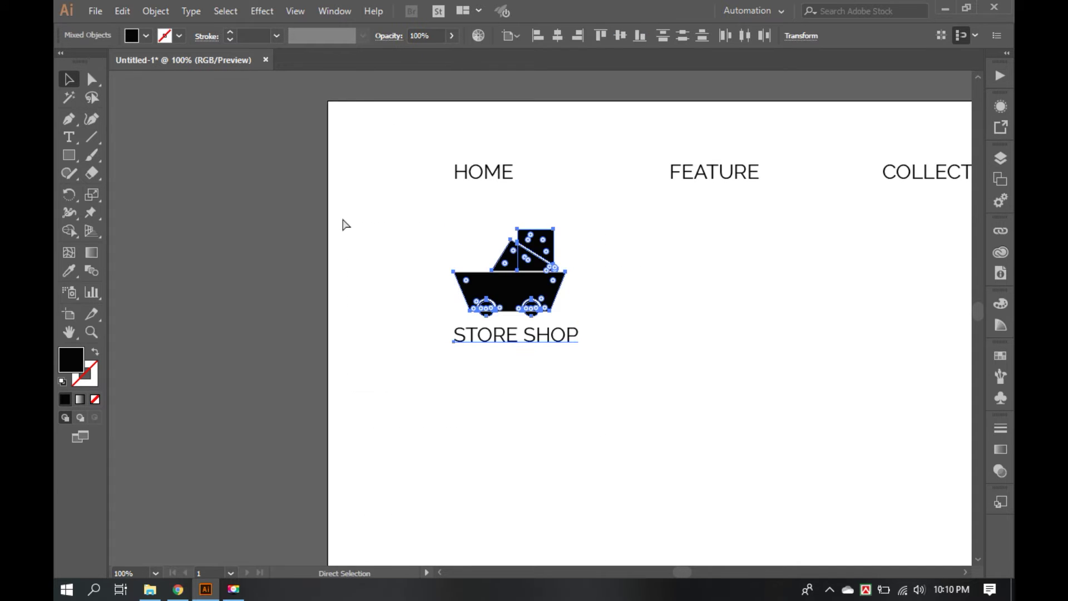
{"action": "left_click", "coordinate": [655, 354]}
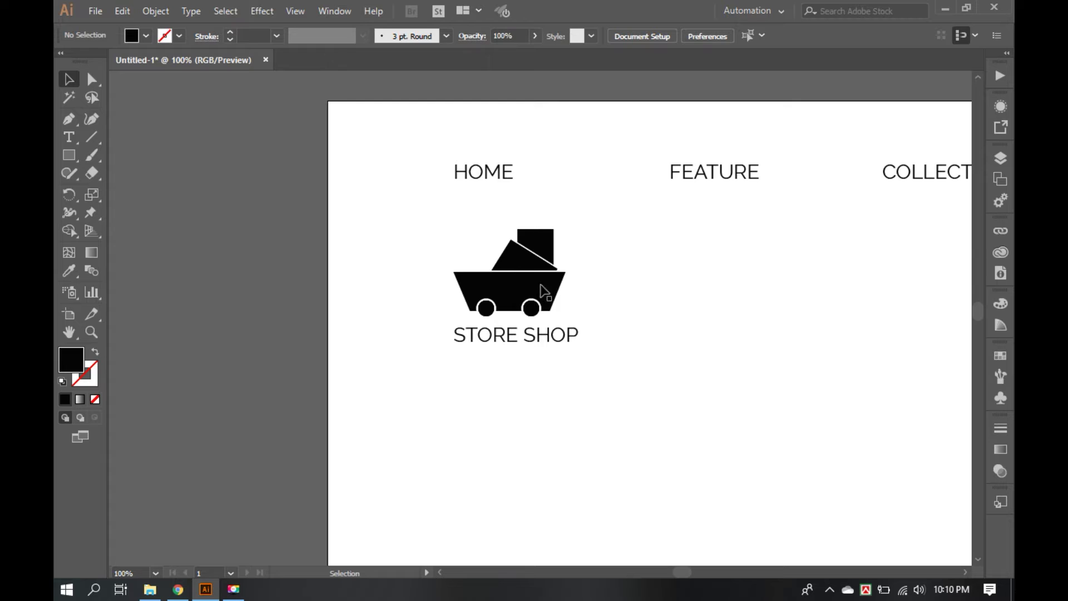
Fill the triangle red-orange and bring it to the front
{"action": "double_click", "coordinate": [506, 269]}
{"action": "left_click", "coordinate": [510, 267]}
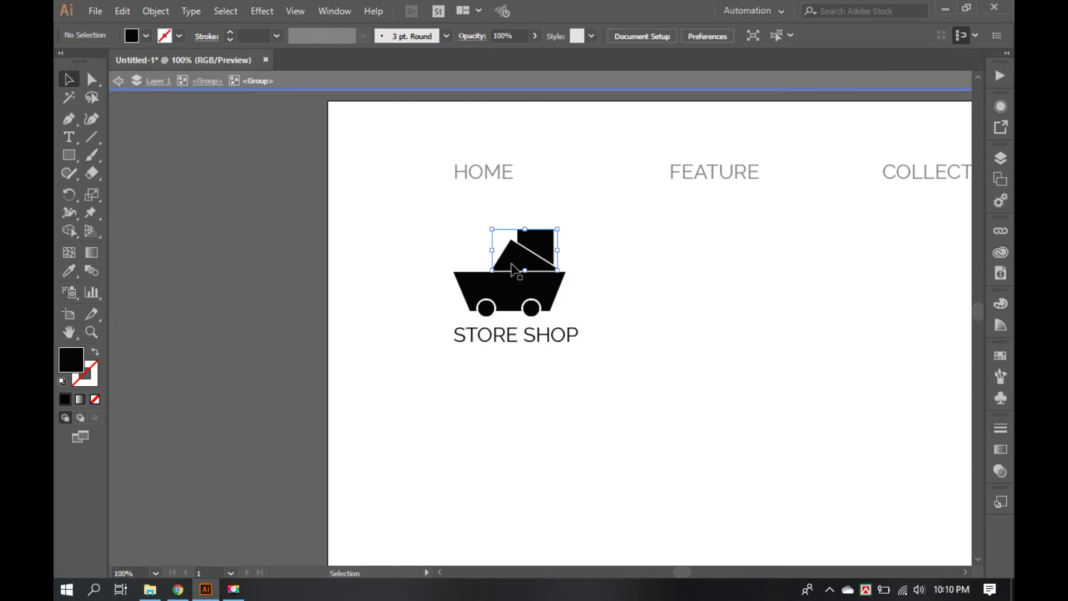
{"action": "left_click", "coordinate": [512, 267]}
{"action": "left_click", "coordinate": [145, 36]}
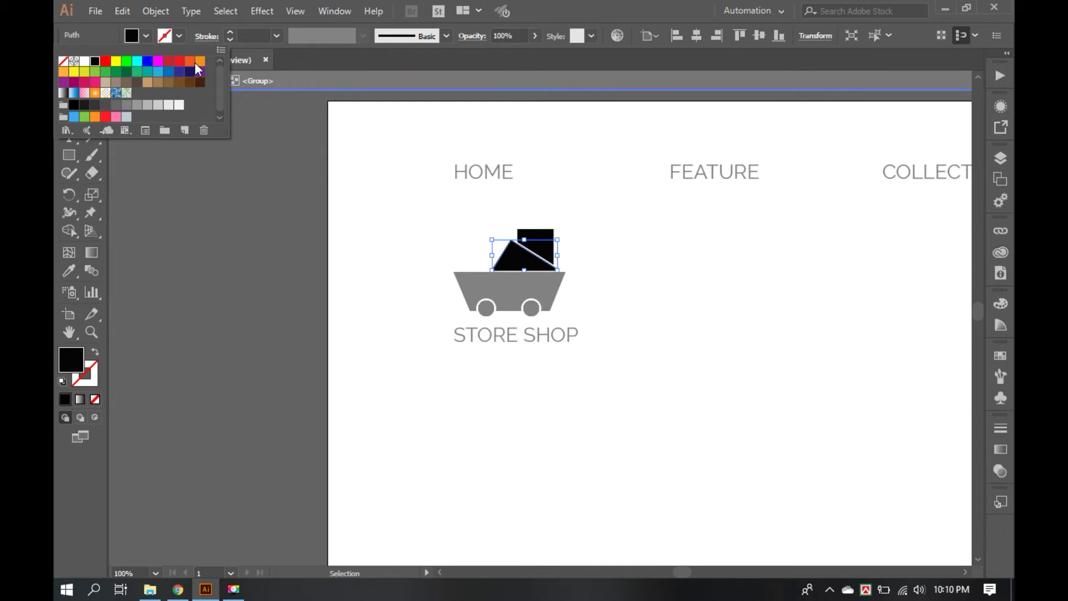
{"action": "left_click", "coordinate": [94, 61]}
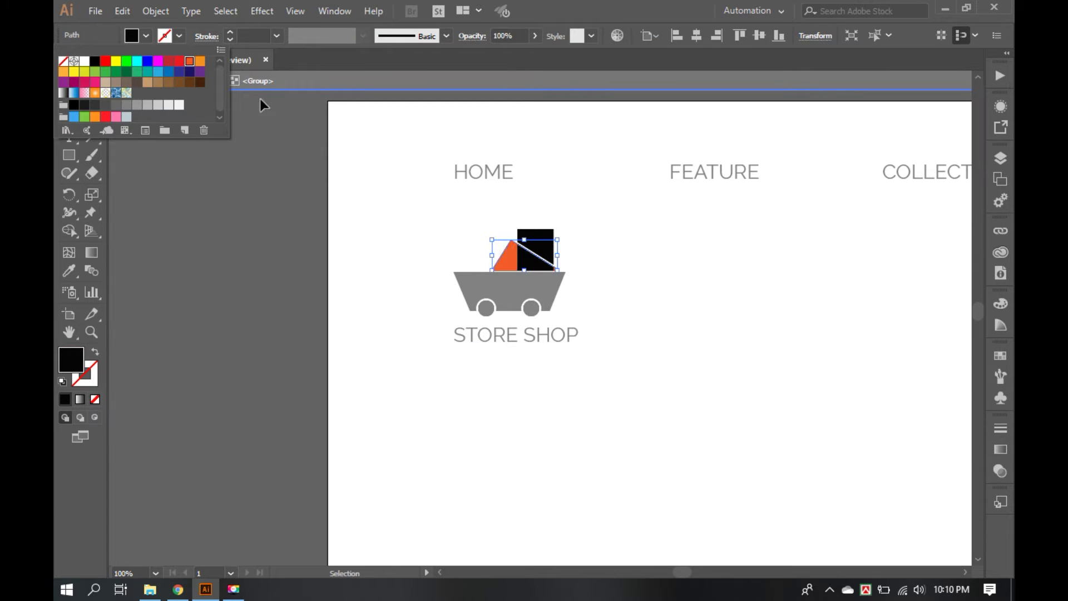
{"action": "right_click", "coordinate": [520, 251]}
{"action": "left_click", "coordinate": [723, 501]}
Fill the cargo square light orange
{"action": "left_click", "coordinate": [625, 241]}
{"action": "double_click", "coordinate": [535, 245]}
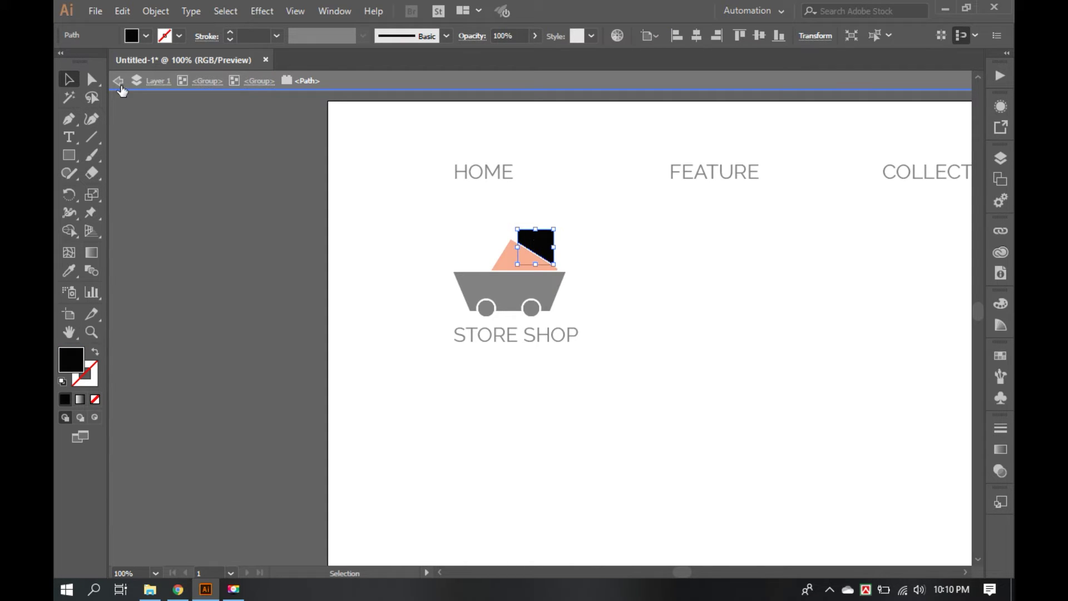
{"action": "left_click", "coordinate": [145, 36]}
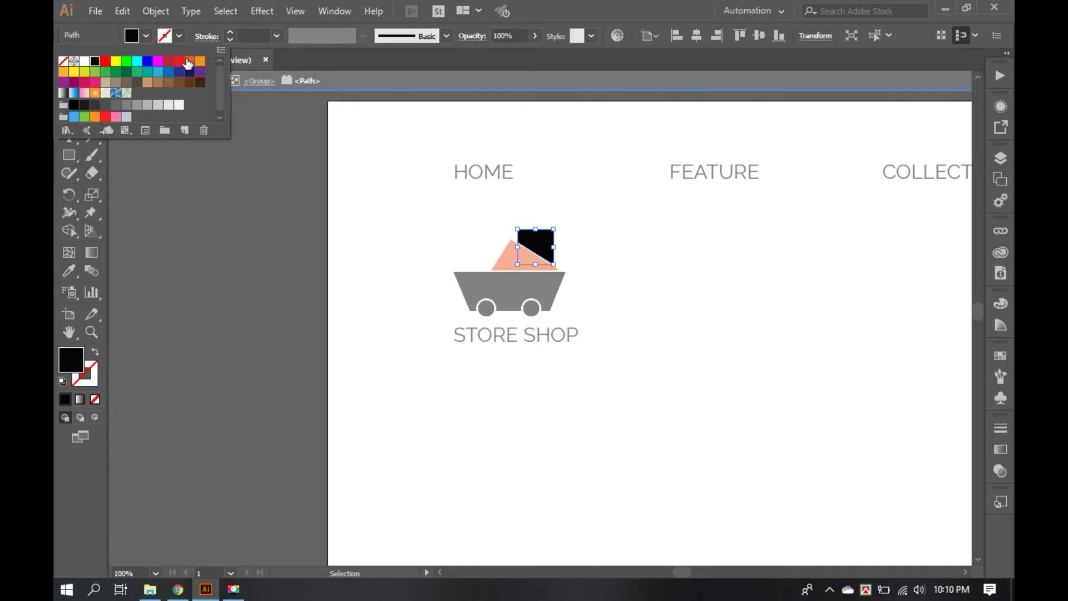
{"action": "left_click", "coordinate": [188, 63]}
{"action": "left_click", "coordinate": [637, 319]}
{"action": "double_click", "coordinate": [638, 318]}
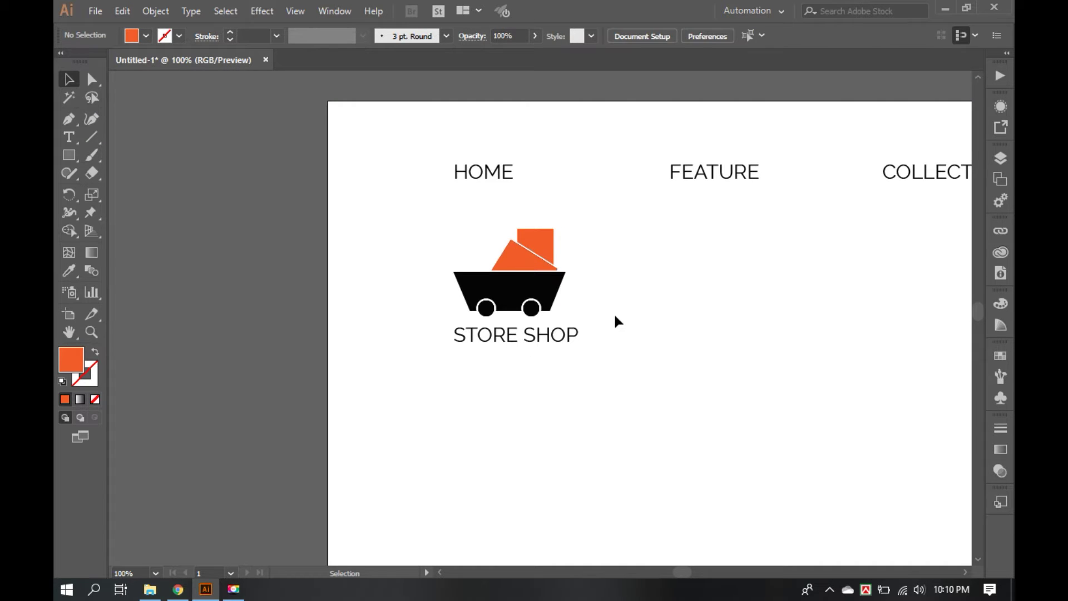
{"action": "double_click", "coordinate": [545, 239]}
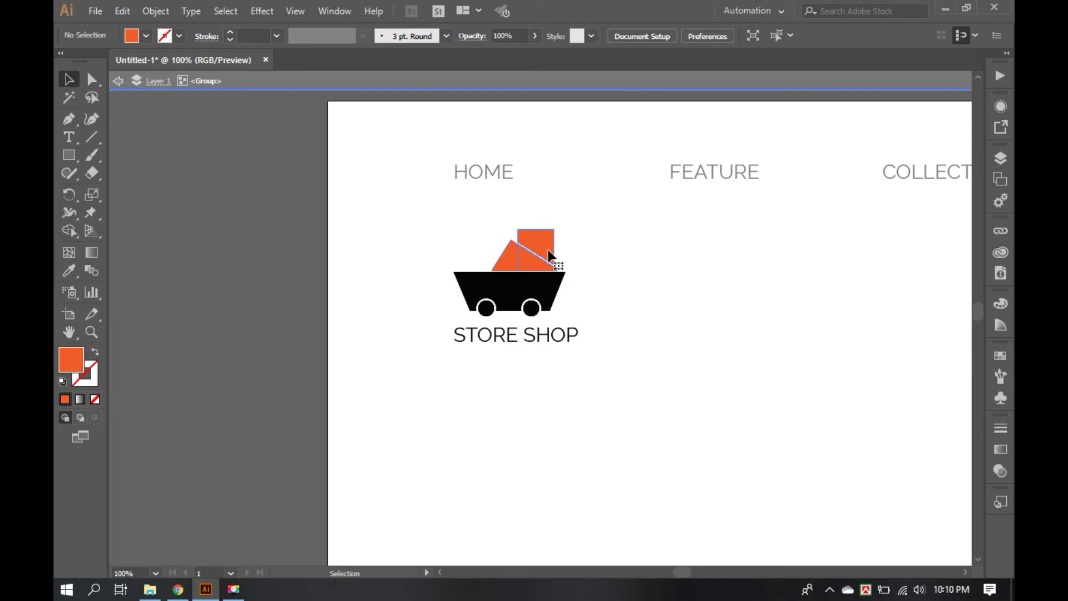
{"action": "double_click", "coordinate": [542, 250]}
{"action": "left_click", "coordinate": [145, 35]}
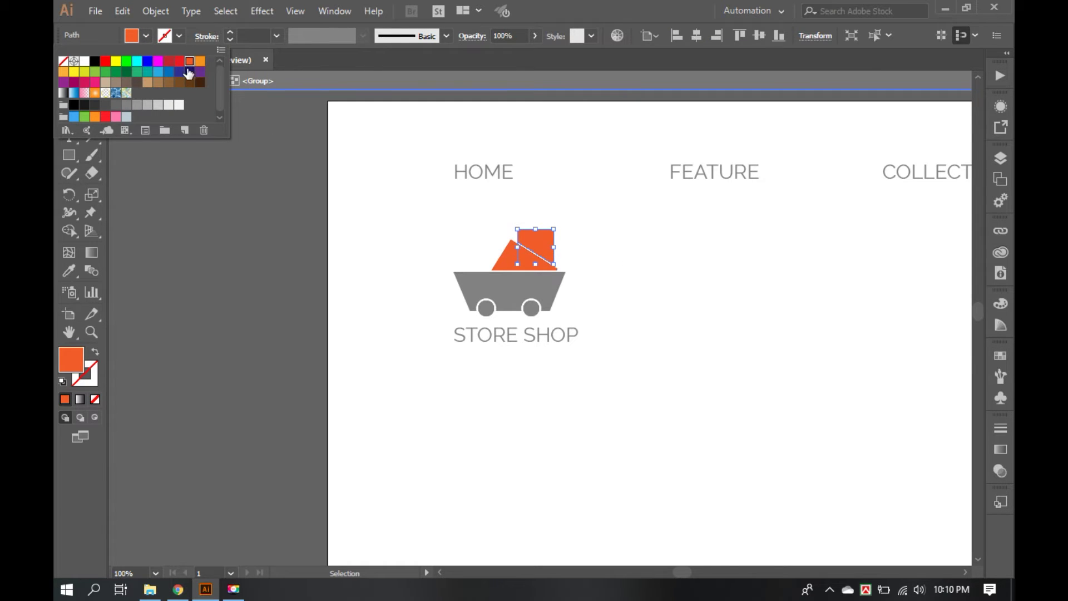
{"action": "left_click", "coordinate": [200, 60]}
{"action": "left_click", "coordinate": [392, 278]}
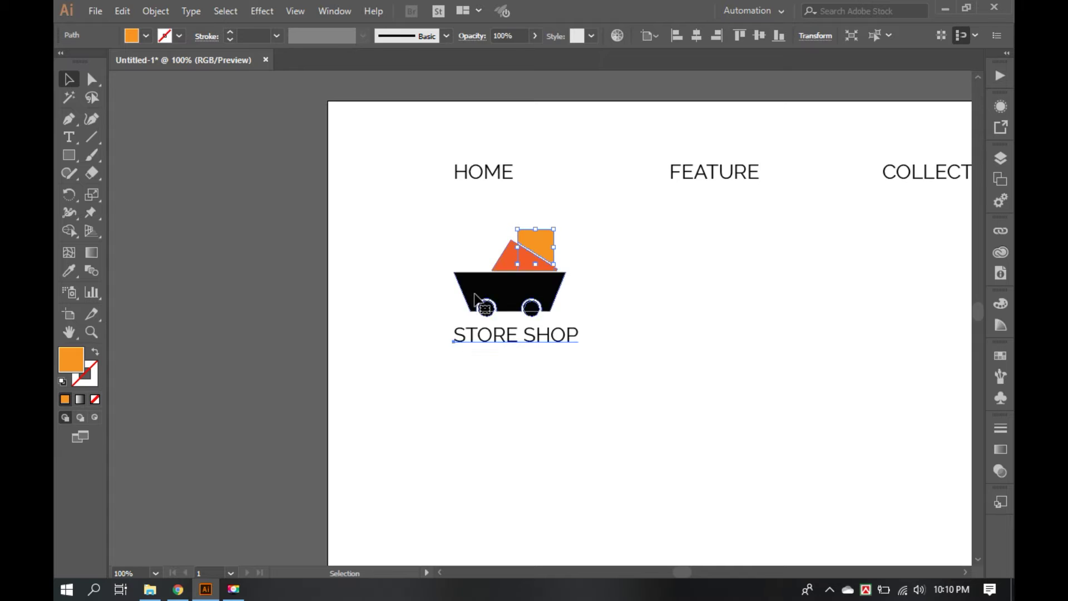
Fill the cart body dark red
{"action": "double_click", "coordinate": [453, 334]}
{"action": "left_click", "coordinate": [466, 300]}
{"action": "left_click", "coordinate": [146, 35]}
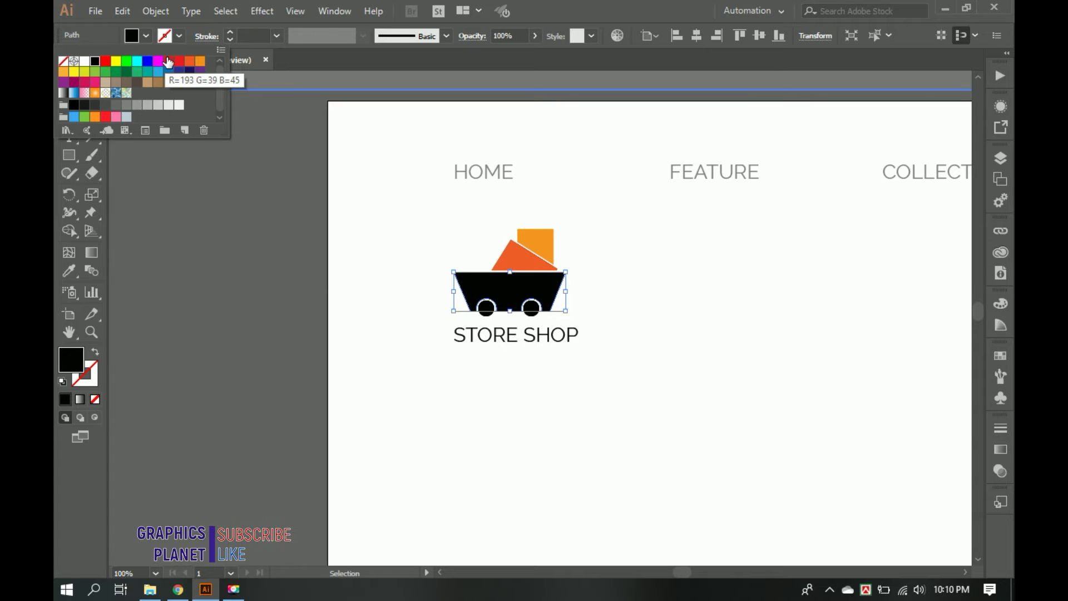
{"action": "left_click", "coordinate": [168, 61]}
{"action": "double_click", "coordinate": [435, 431]}
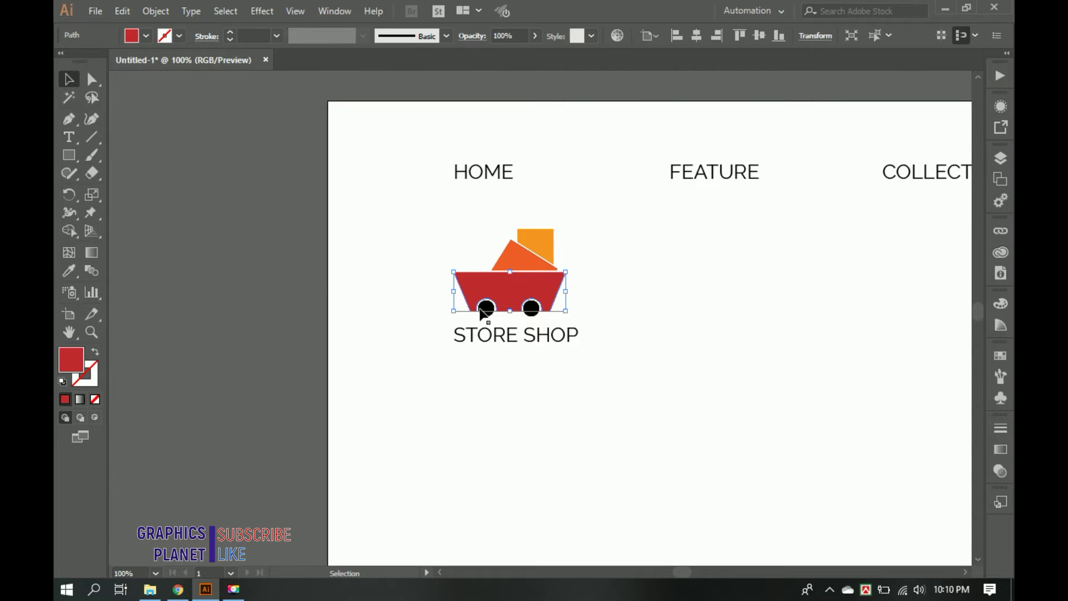
{"action": "left_click", "coordinate": [489, 317]}
Fill both wheels dark grey
{"action": "double_click", "coordinate": [488, 312]}
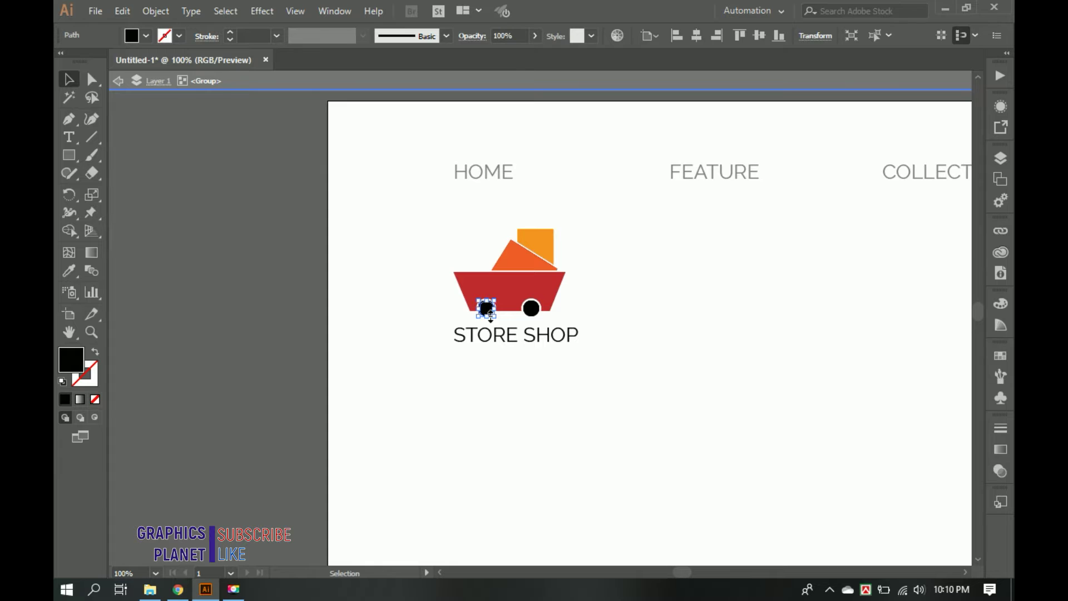
{"action": "left_click", "coordinate": [531, 308], "text": "shift"}
{"action": "left_click", "coordinate": [146, 36]}
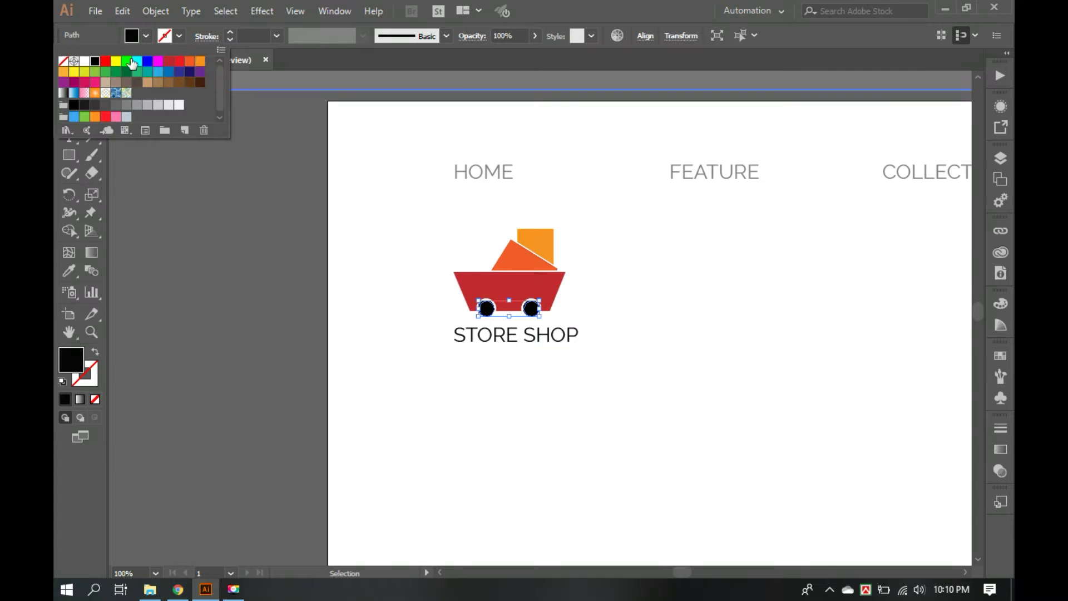
{"action": "left_click", "coordinate": [84, 104]}
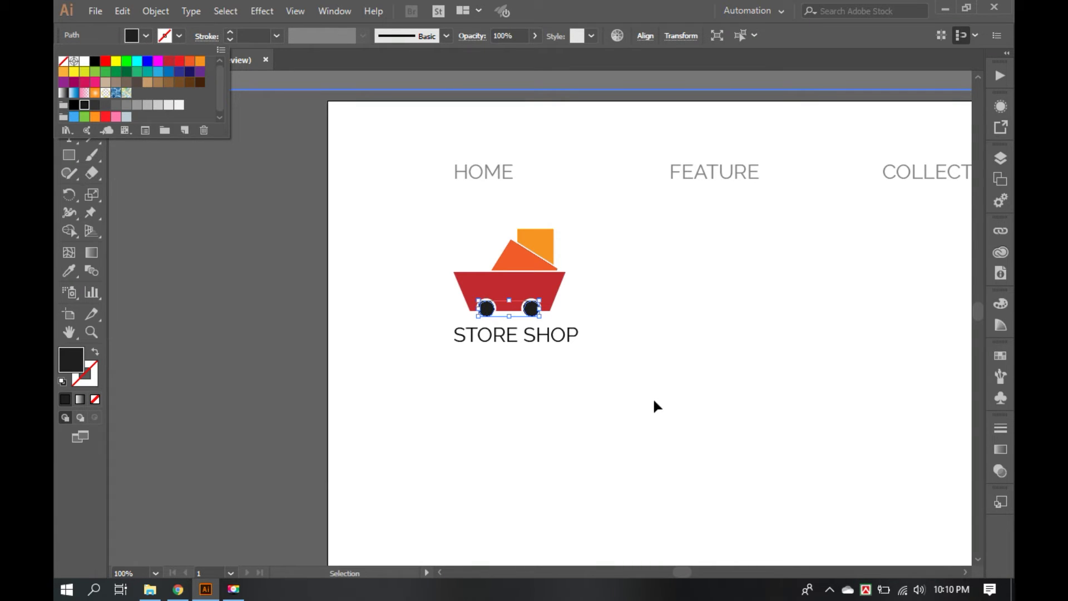
{"action": "key", "text": "Escape"}
{"action": "key", "text": "Escape"}
{"action": "left_click", "coordinate": [664, 416]}
{"action": "left_click_drag", "start_coordinate": [604, 314], "coordinate": [416, 229]}
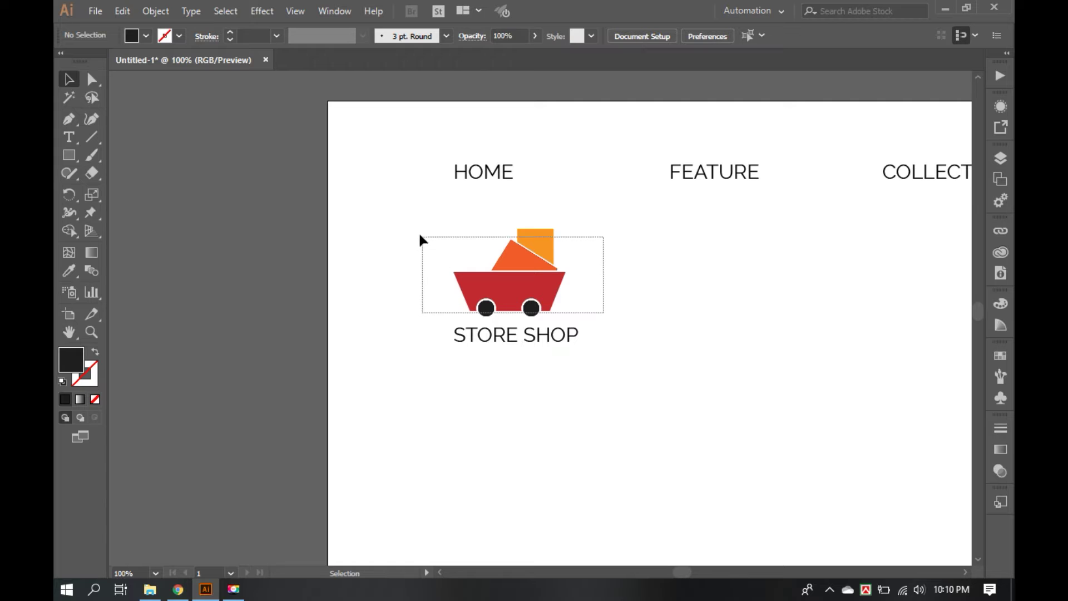
Ungroup the logo and horizontally centre STORE SHOP under it
{"action": "right_click", "coordinate": [547, 341]}
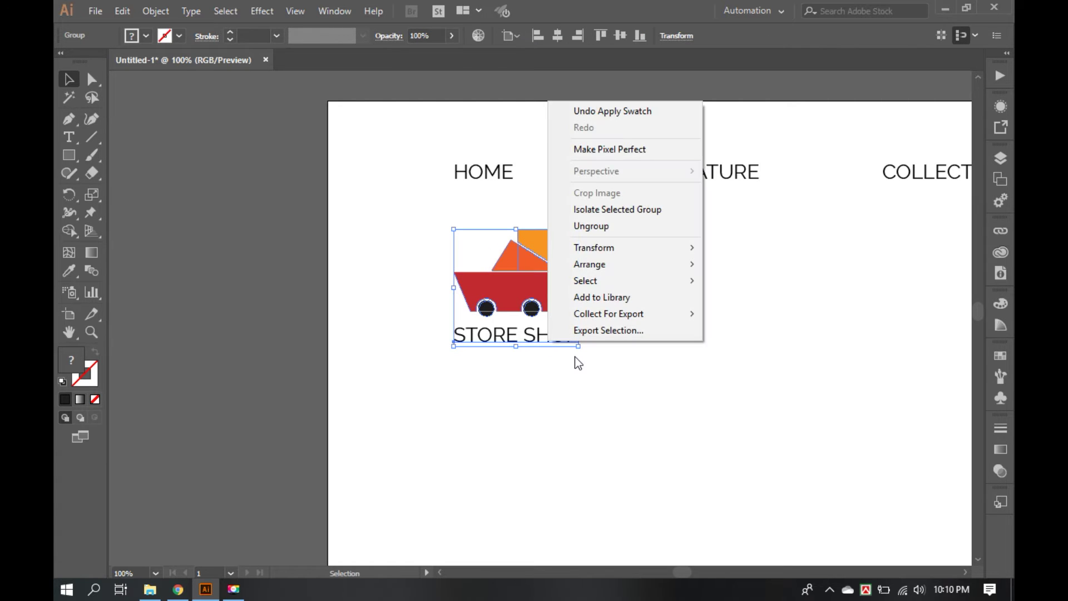
{"action": "left_click", "coordinate": [591, 225]}
{"action": "left_click_drag", "start_coordinate": [594, 309], "coordinate": [458, 248]}
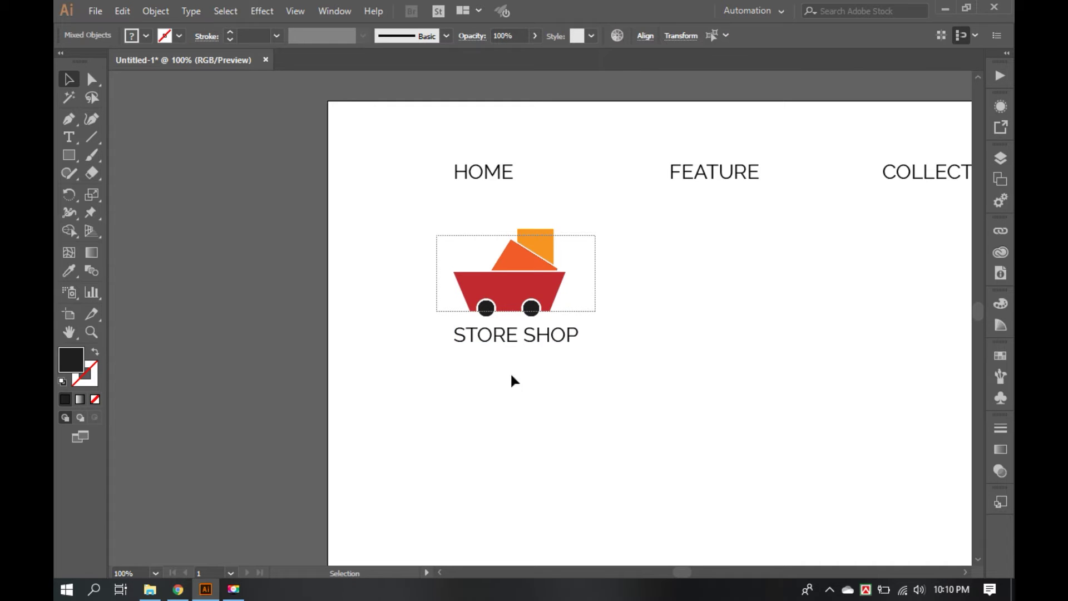
{"action": "key", "text": "a"}
{"action": "key", "text": "v"}
{"action": "left_click_drag", "start_coordinate": [601, 511], "coordinate": [419, 268]}
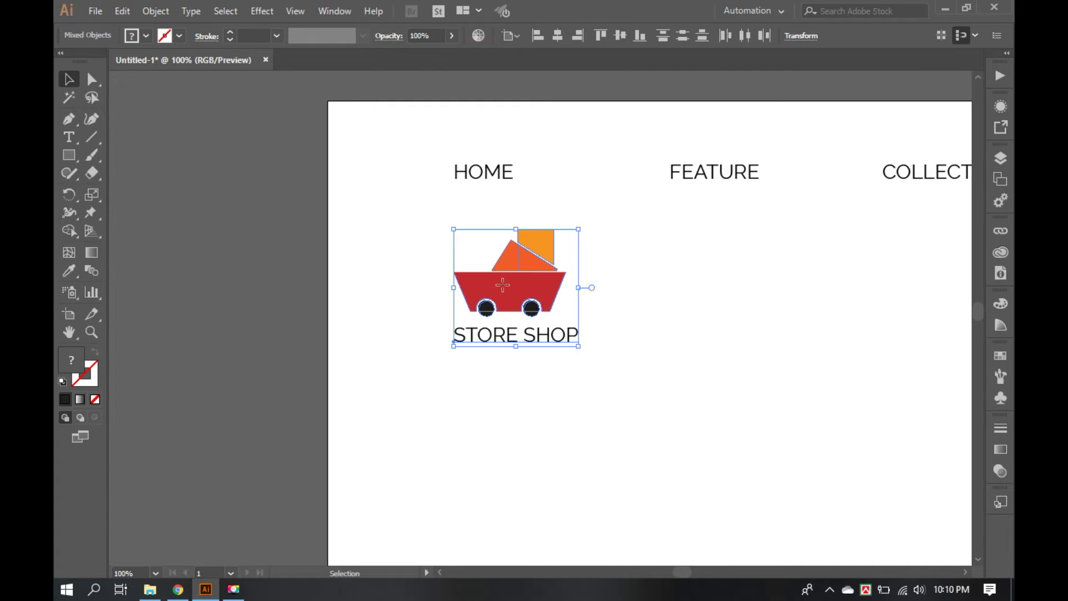
{"action": "left_click", "coordinate": [558, 36]}
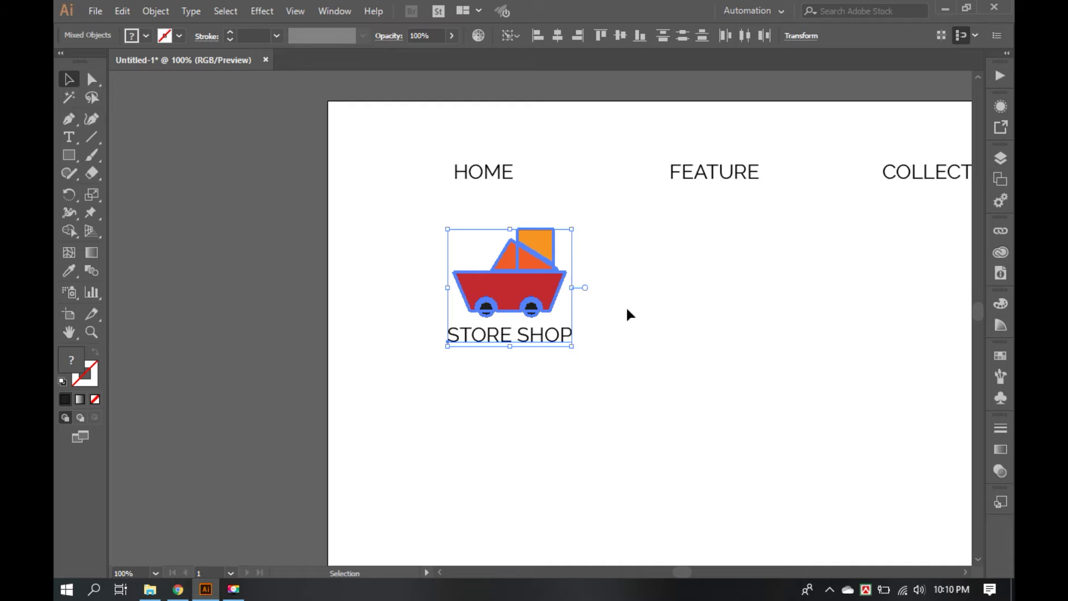
{"action": "left_click", "coordinate": [616, 378]}
Scale the cart logo down to a small icon and fit the artboard in view
{"action": "left_click_drag", "start_coordinate": [433, 227], "coordinate": [573, 241]}
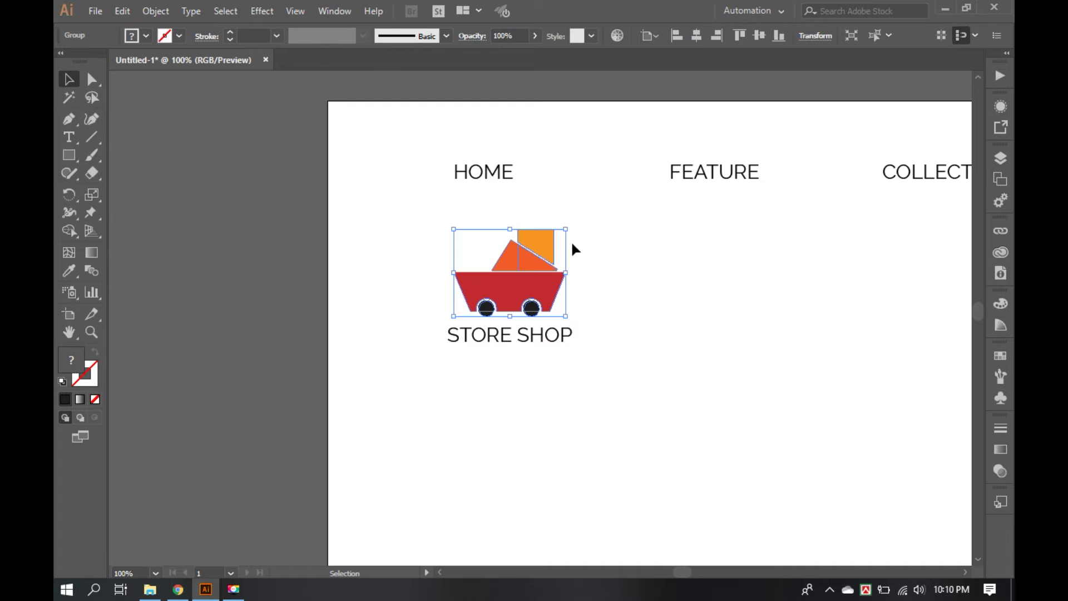
{"action": "left_click_drag", "start_coordinate": [455, 231], "coordinate": [505, 269]}
{"action": "left_click_drag", "start_coordinate": [610, 387], "coordinate": [476, 270]}
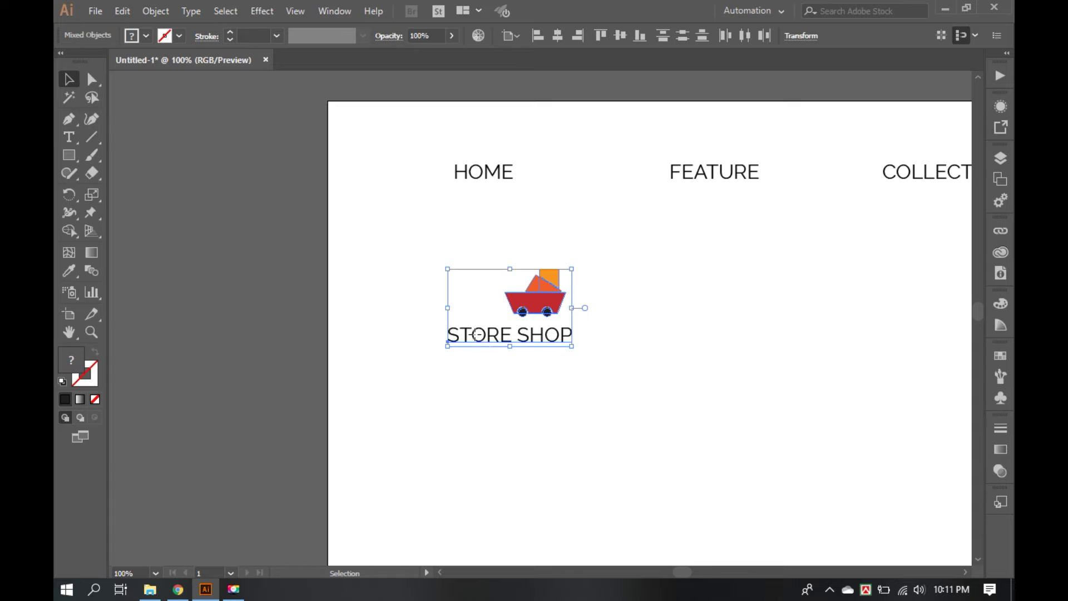
{"action": "key", "text": "a"}
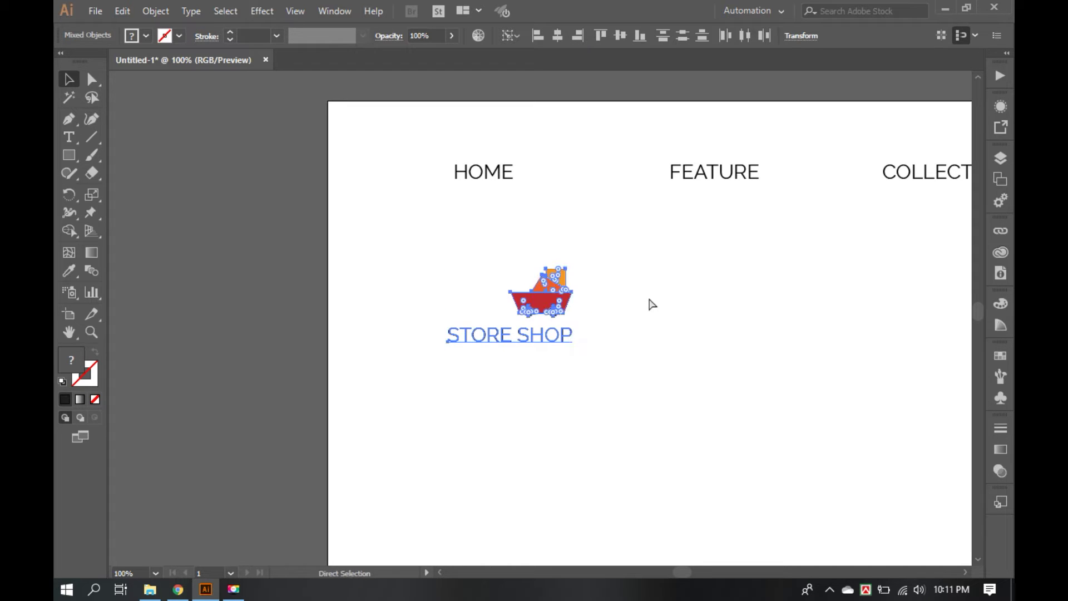
{"action": "left_click", "coordinate": [652, 303]}
{"action": "left_click_drag", "start_coordinate": [713, 348], "coordinate": [567, 341]}
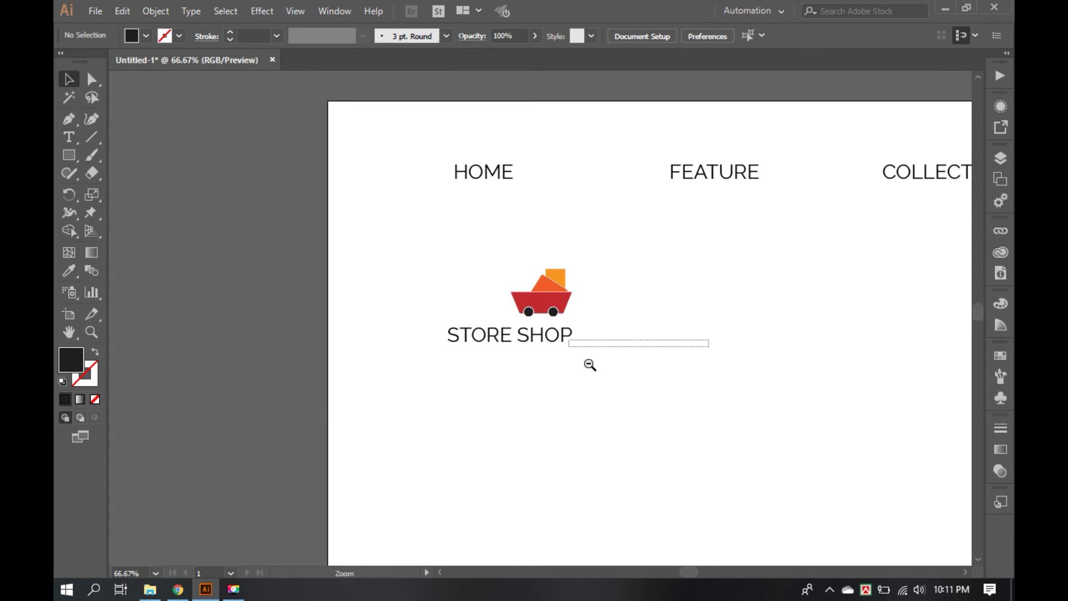
{"action": "key", "text": "ctrl+0"}
Ungroup the logo and horizontally centre the cart icon above STORE SHOP
{"action": "key", "text": "v"}
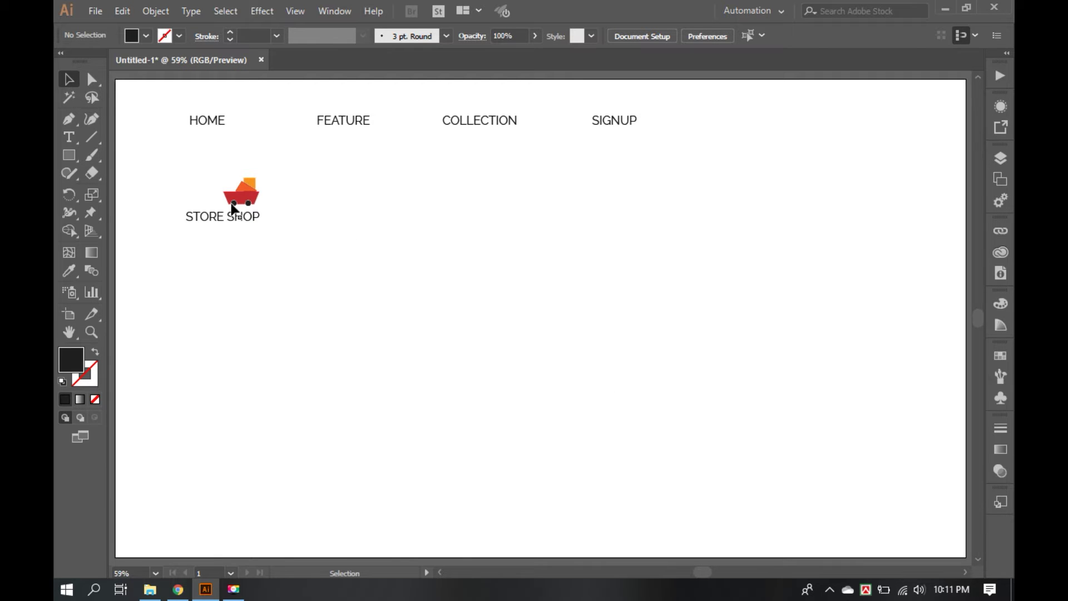
{"action": "right_click", "coordinate": [255, 195]}
{"action": "left_click", "coordinate": [365, 315]}
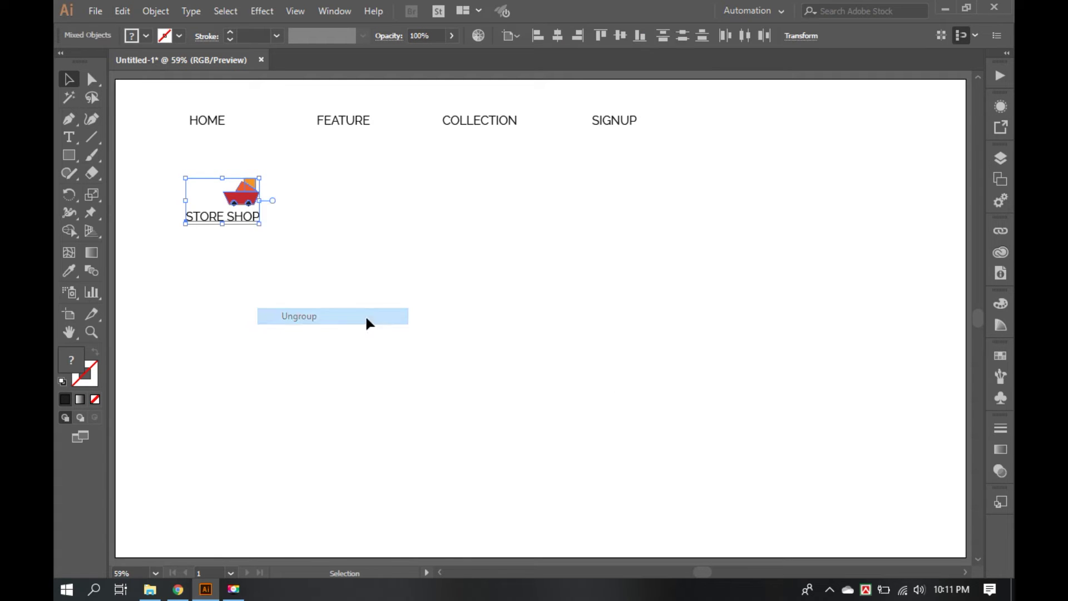
{"action": "left_click_drag", "start_coordinate": [276, 253], "coordinate": [188, 167]}
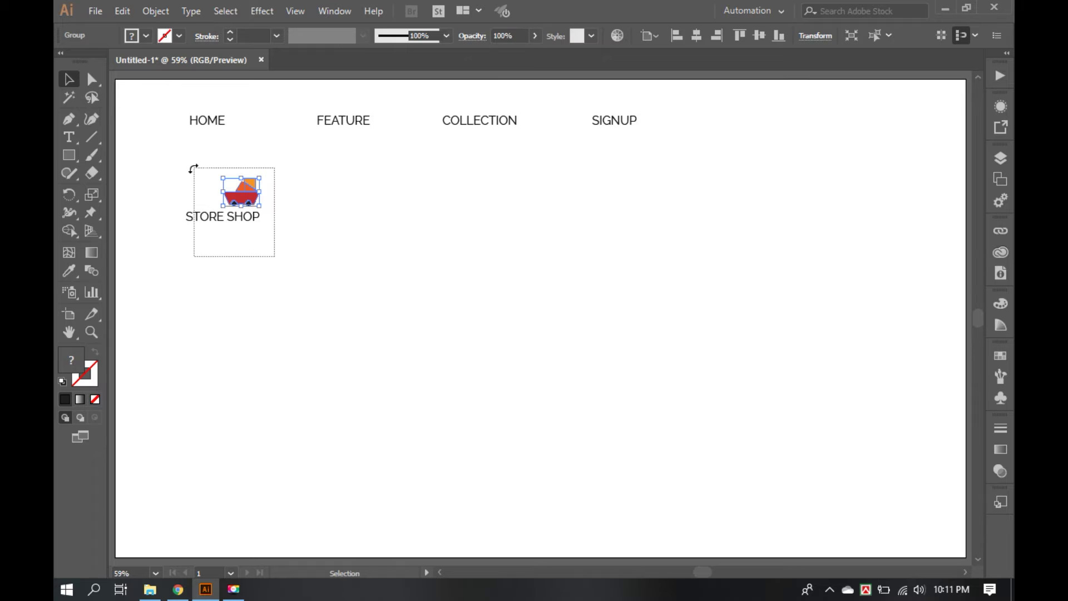
{"action": "left_click", "coordinate": [557, 35]}
{"action": "left_click_drag", "start_coordinate": [242, 246], "coordinate": [169, 148]}
{"action": "left_click", "coordinate": [325, 217]}
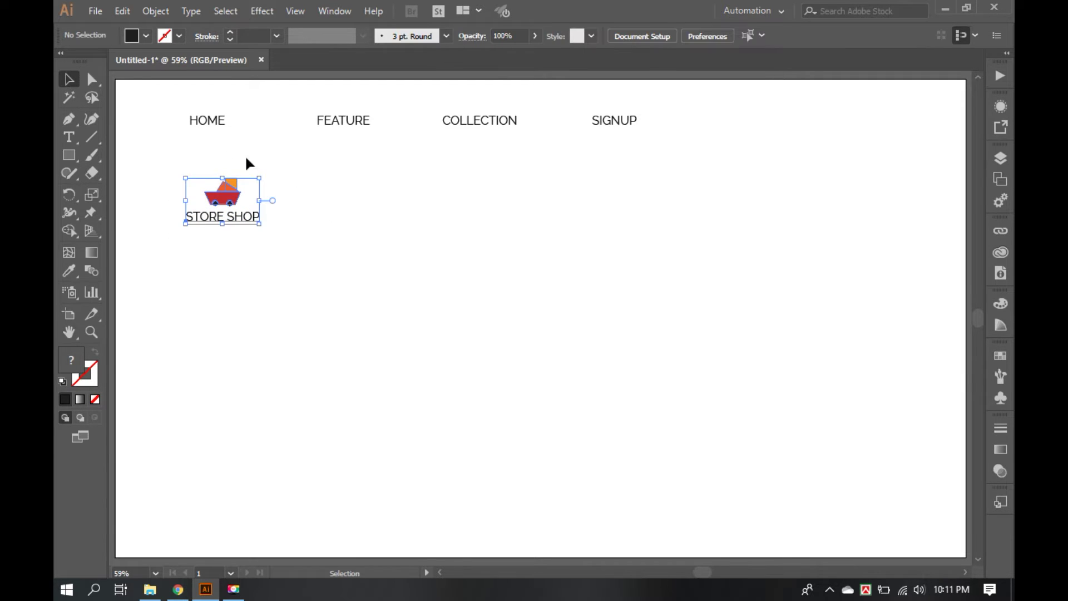
Shift the nav links right, move the logo top-left, and bottom-align them all
{"action": "left_click_drag", "start_coordinate": [186, 107], "coordinate": [728, 170]}
{"action": "left_click_drag", "start_coordinate": [350, 136], "coordinate": [467, 139]}
{"action": "left_click", "coordinate": [406, 231]}
{"action": "left_click_drag", "start_coordinate": [224, 189], "coordinate": [185, 101]}
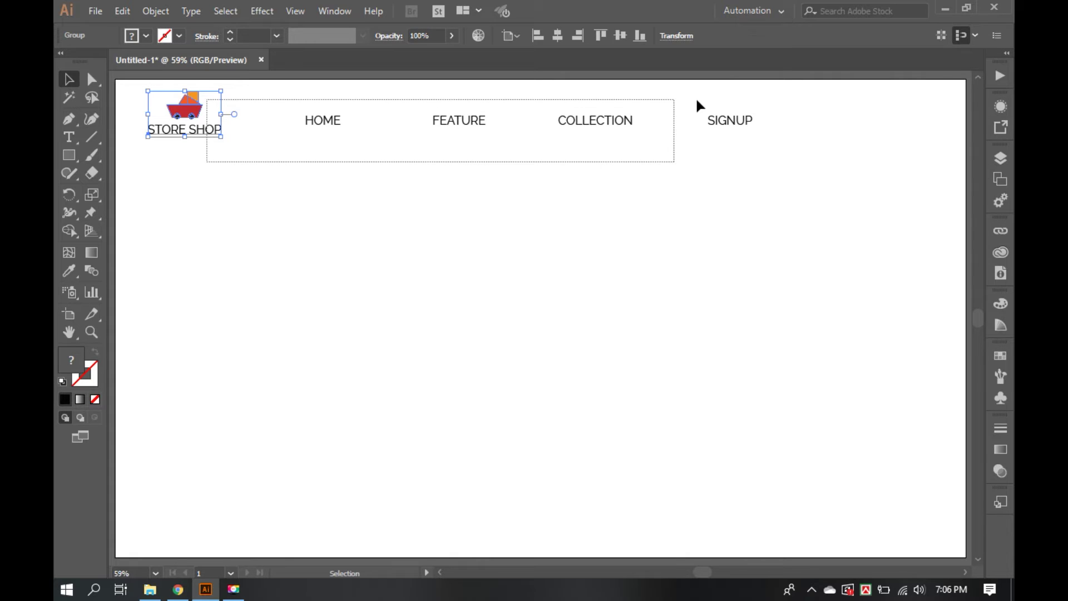
{"action": "left_click_drag", "start_coordinate": [206, 162], "coordinate": [714, 99]}
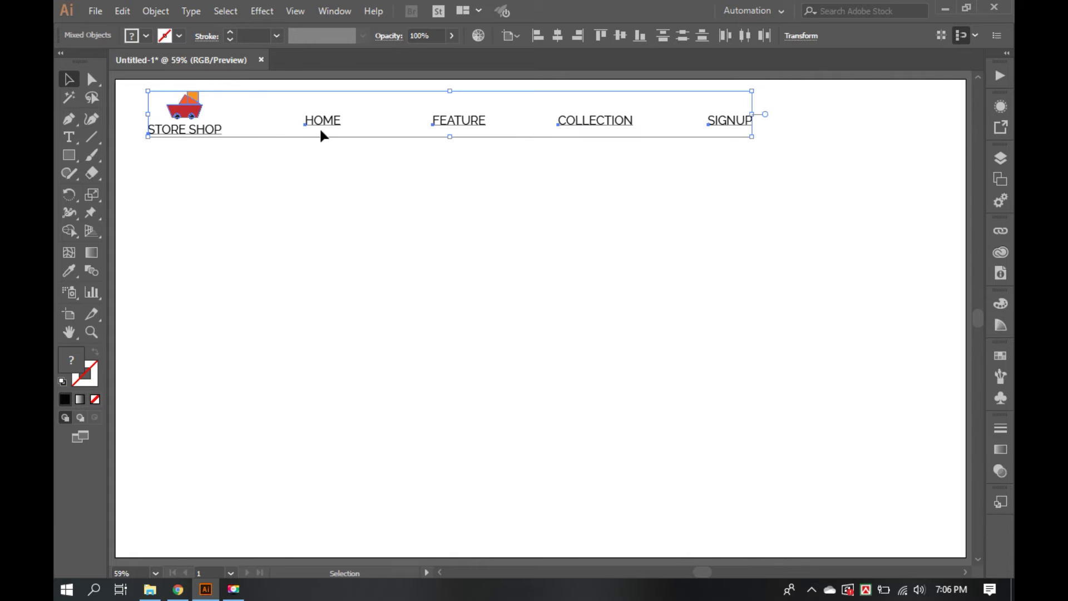
{"action": "left_click", "coordinate": [635, 38]}
{"action": "left_click", "coordinate": [648, 179]}
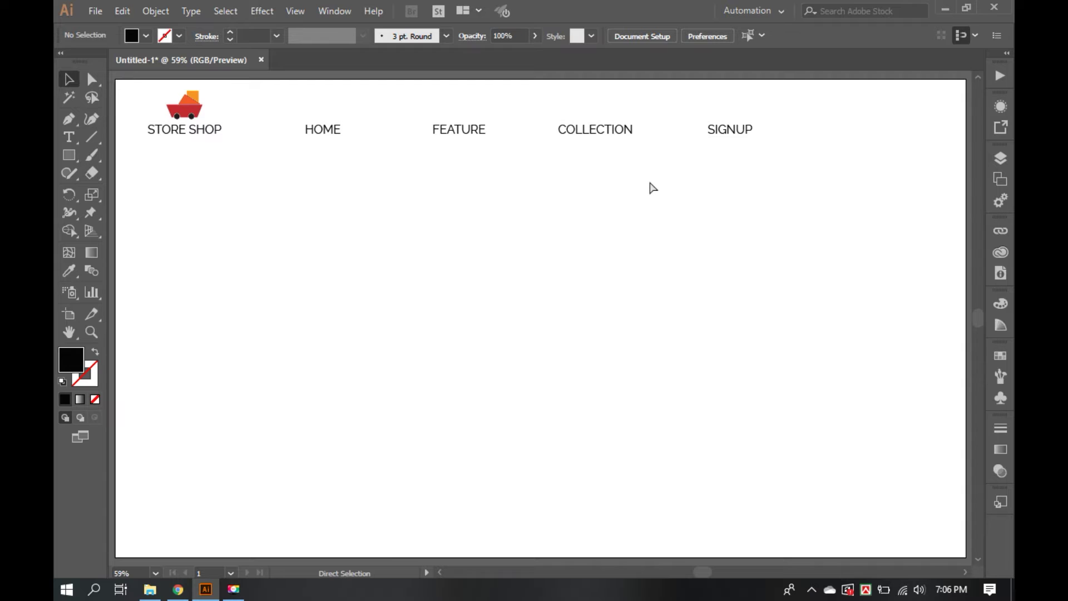
Select the four nav links, nudge them slightly left and set them to 15 pt
{"action": "scroll", "coordinate": [649, 185], "scroll_direction": "down", "scroll_amount": 2}
{"action": "scroll", "coordinate": [660, 195], "scroll_direction": "down", "scroll_amount": 2}
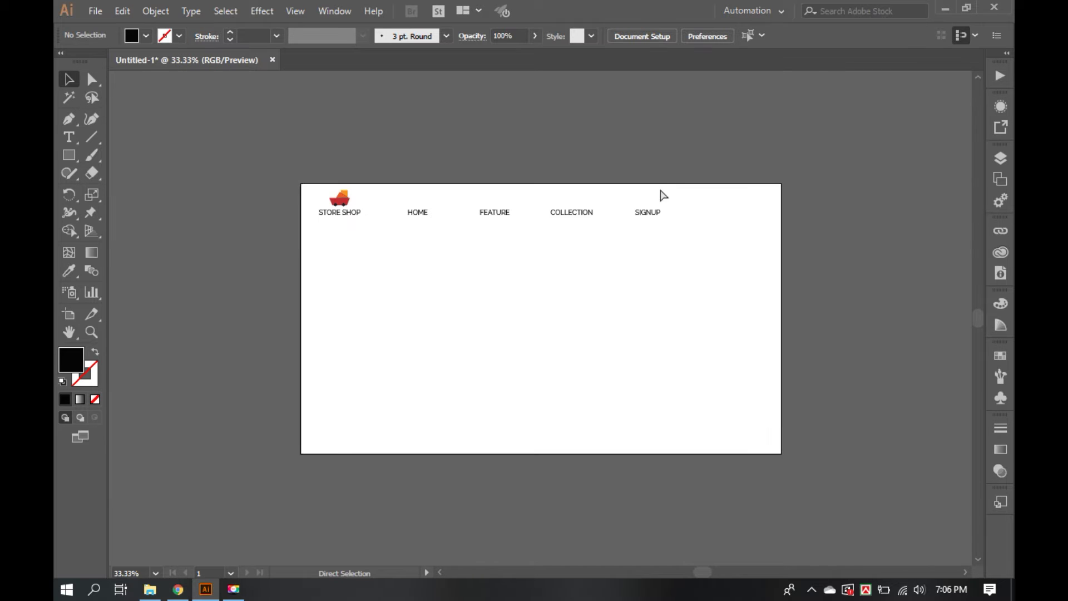
{"action": "scroll", "coordinate": [653, 248], "scroll_direction": "up", "scroll_amount": 3}
{"action": "left_click_drag", "start_coordinate": [516, 341], "coordinate": [705, 254]}
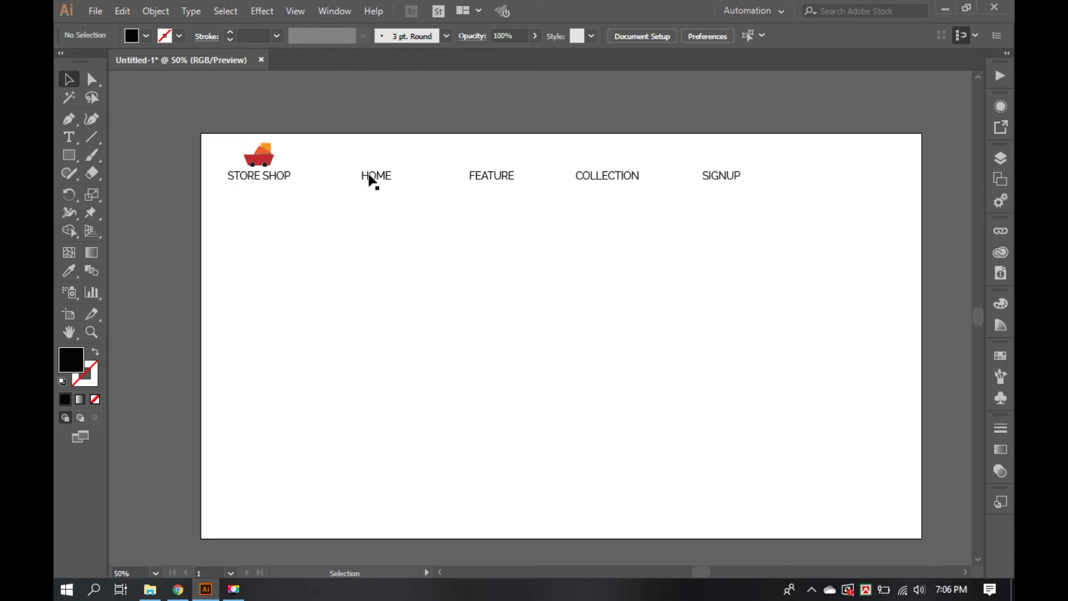
{"action": "left_click_drag", "start_coordinate": [372, 149], "coordinate": [762, 240]}
{"action": "left_click_drag", "start_coordinate": [708, 180], "coordinate": [681, 183]}
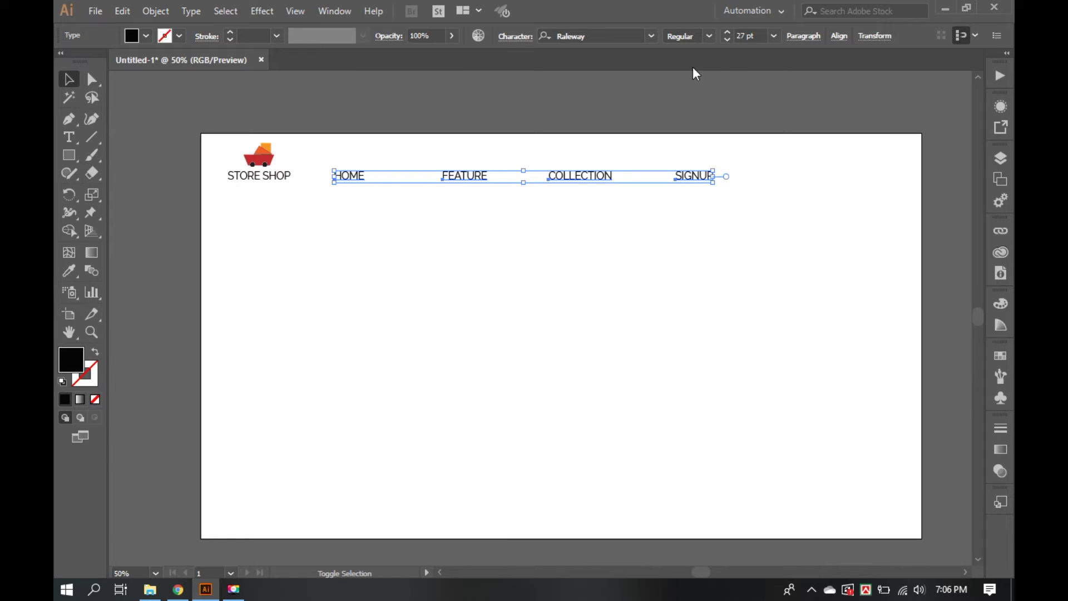
{"action": "left_click", "coordinate": [744, 35]}
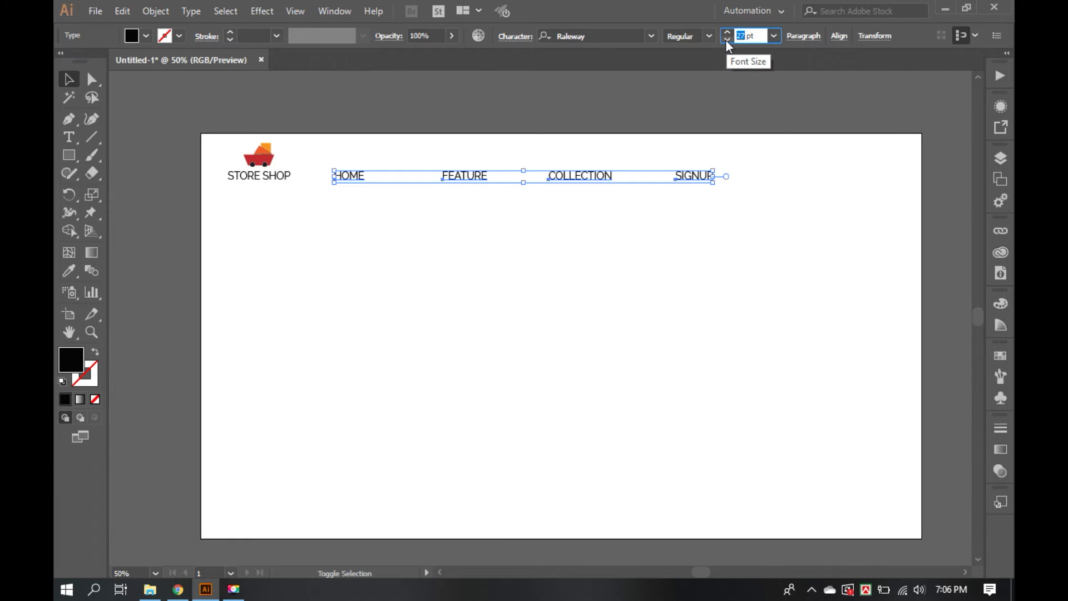
{"action": "type", "text": "15"}
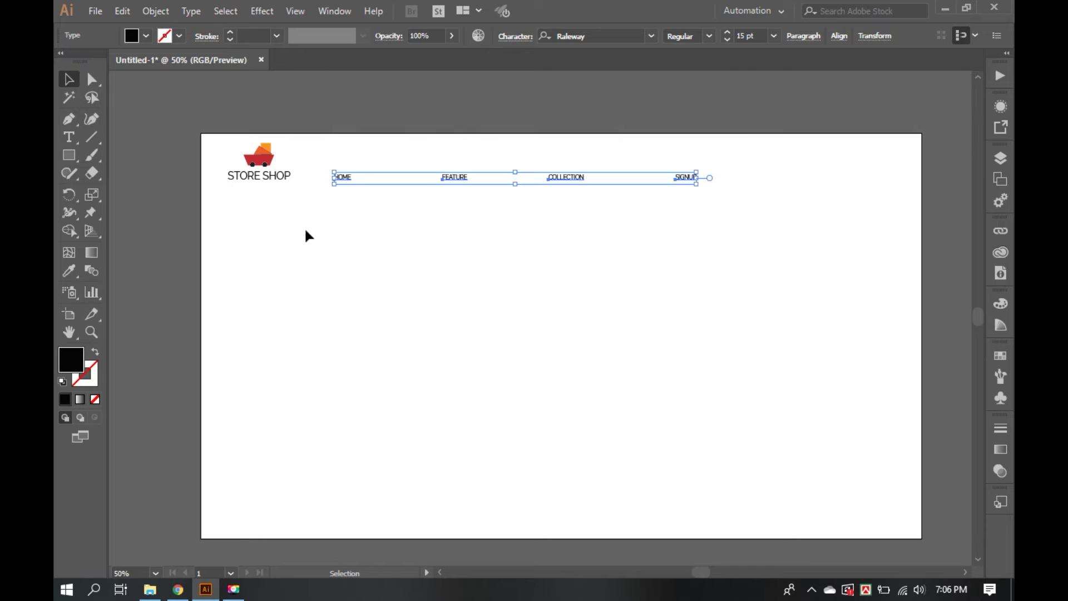
Shrink the logo, bottom-align the links with STORE SHOP and move the header up-left
{"action": "left_click", "coordinate": [264, 188]}
{"action": "left_click", "coordinate": [246, 152]}
{"action": "left_click_drag", "start_coordinate": [228, 143], "coordinate": [818, 241]}
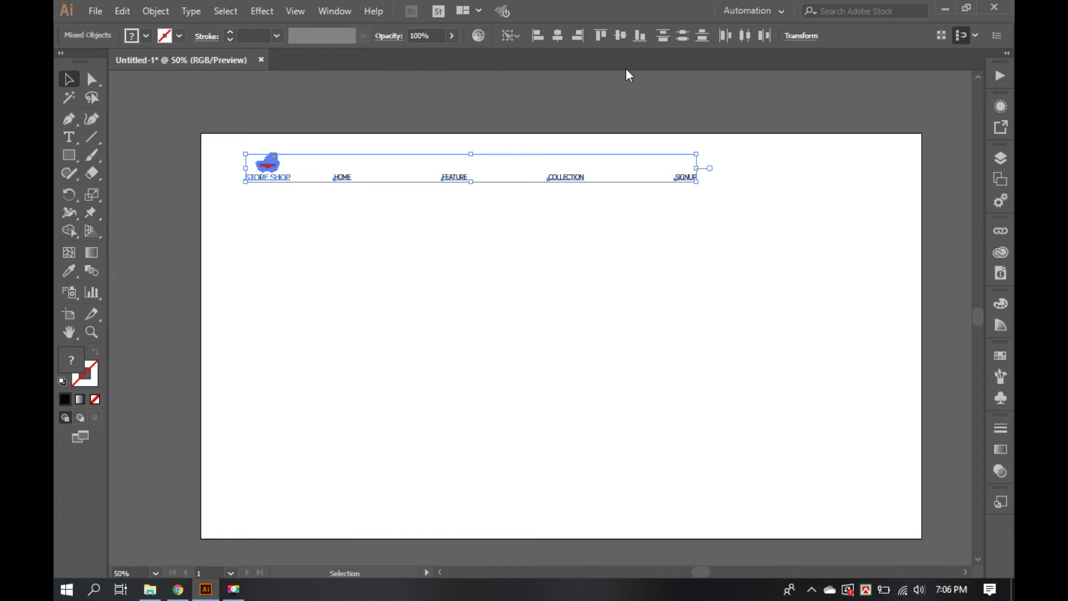
{"action": "left_click", "coordinate": [640, 36]}
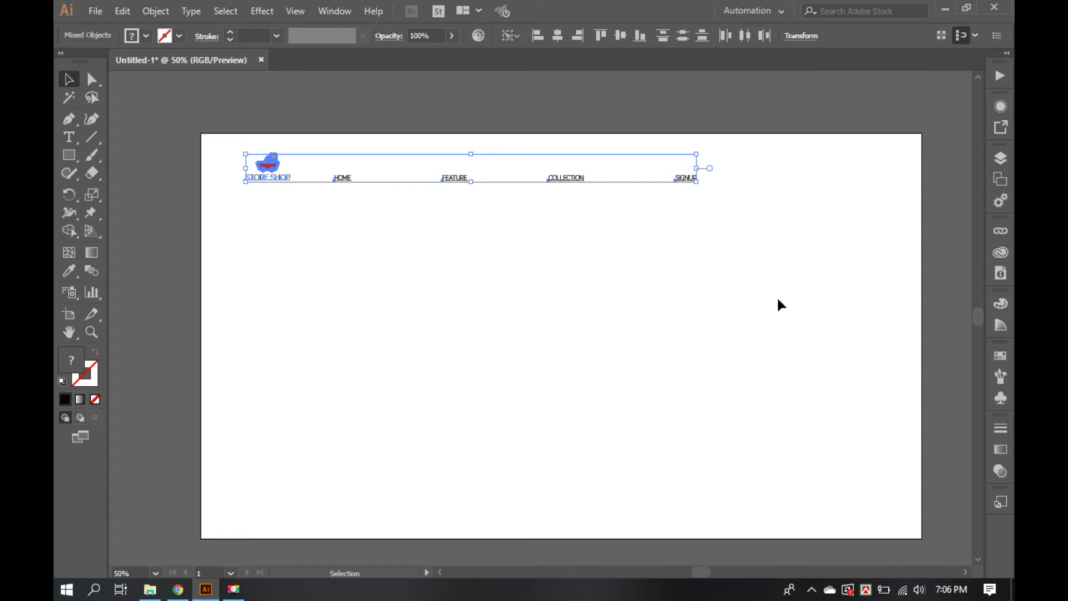
{"action": "left_click", "coordinate": [767, 287]}
{"action": "left_click_drag", "start_coordinate": [726, 257], "coordinate": [341, 148]}
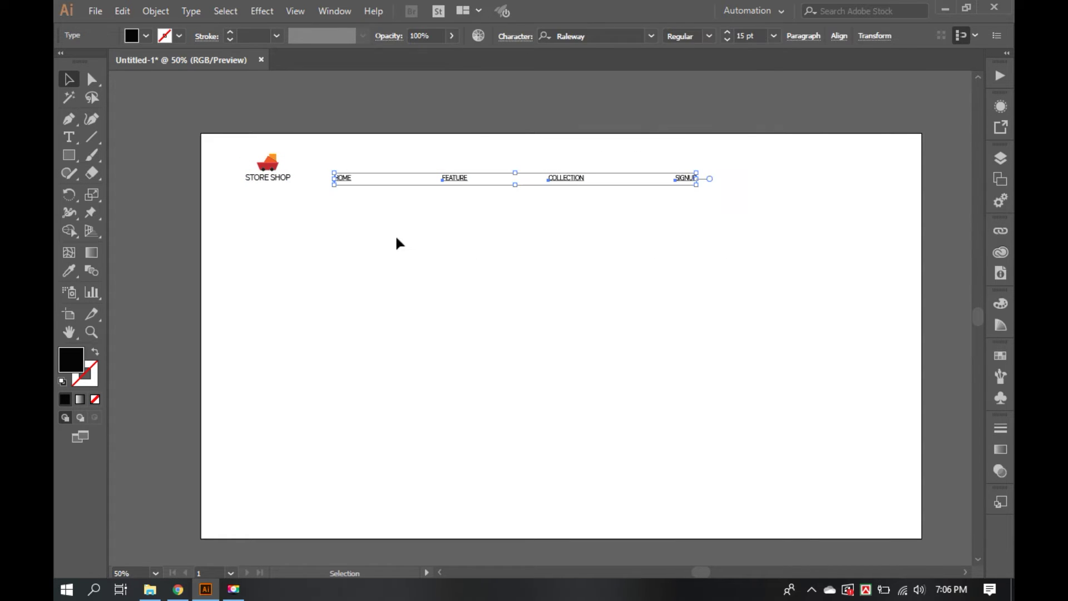
{"action": "mouse_move", "coordinate": [683, 253]}
{"action": "left_mouse_down"}
{"action": "mouse_move", "coordinate": [393, 158]}
{"action": "mouse_move", "coordinate": [240, 129]}
{"action": "left_mouse_up"}
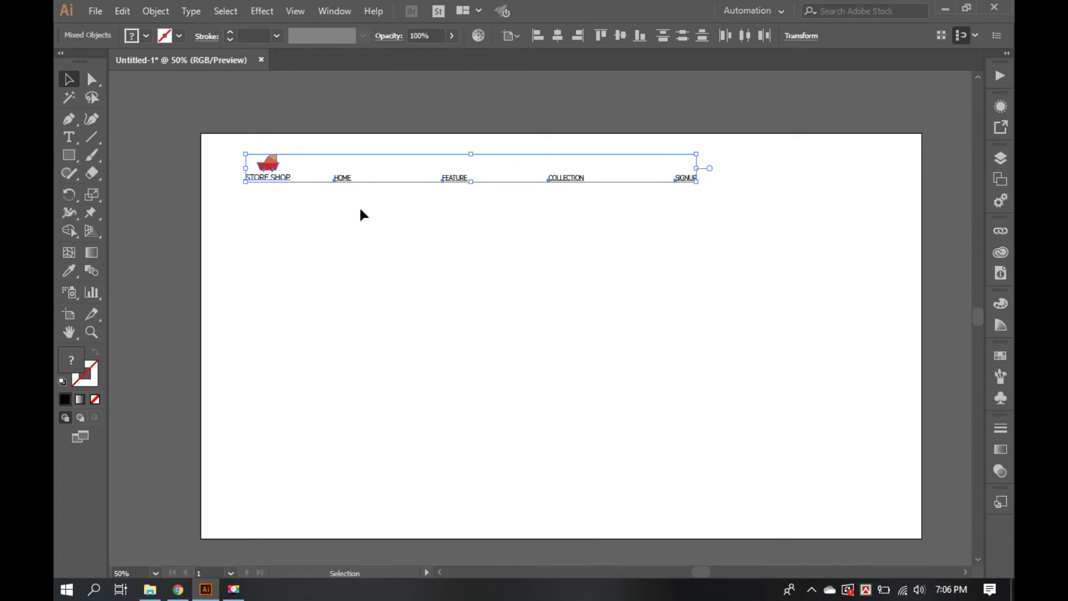
{"action": "left_click_drag", "start_coordinate": [288, 173], "coordinate": [245, 158]}
{"action": "left_click", "coordinate": [318, 222]}
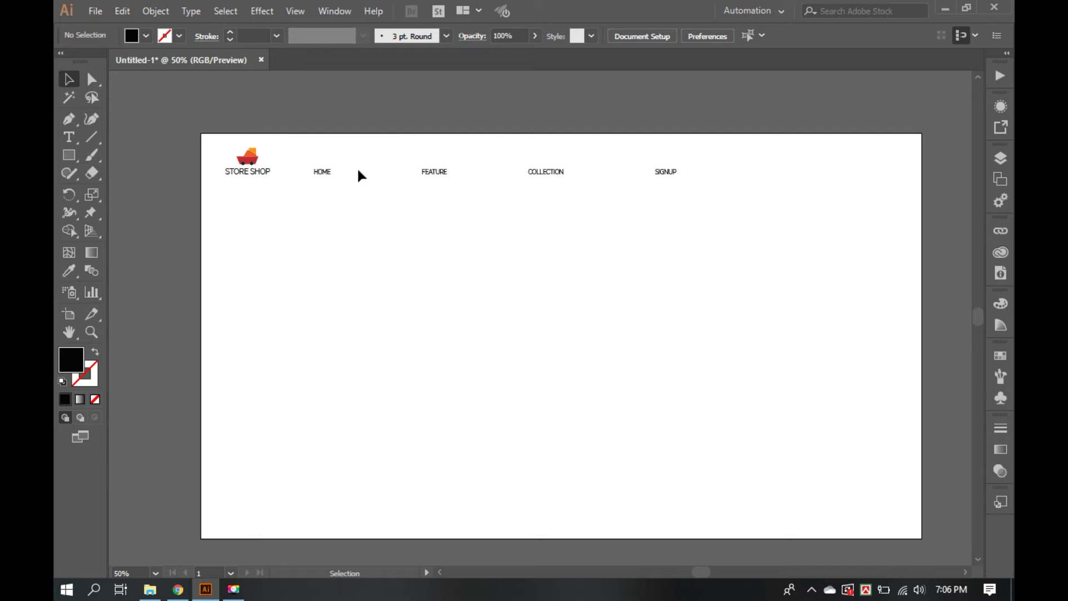
Move FEATURE, COLLECTION and SIGNUP closer to HOME, tightening SIGNUP toward COLLECTION
{"action": "left_click_drag", "start_coordinate": [398, 138], "coordinate": [666, 230]}
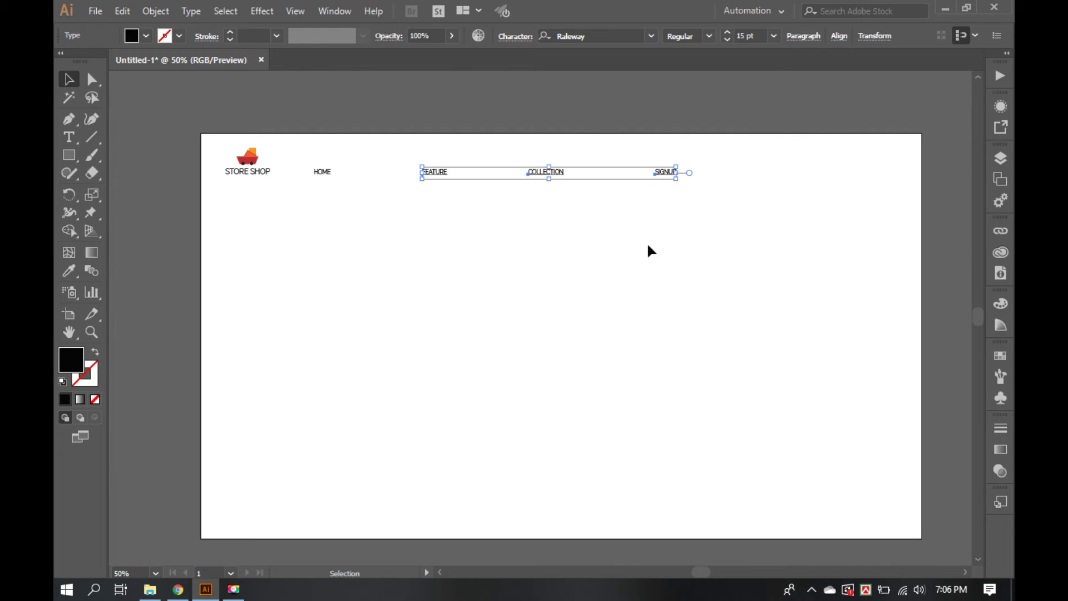
{"action": "left_click_drag", "start_coordinate": [437, 177], "coordinate": [401, 176]}
{"action": "mouse_move", "coordinate": [632, 238]}
{"action": "left_mouse_down"}
{"action": "mouse_move", "coordinate": [502, 168]}
{"action": "mouse_move", "coordinate": [476, 171]}
{"action": "left_mouse_up"}
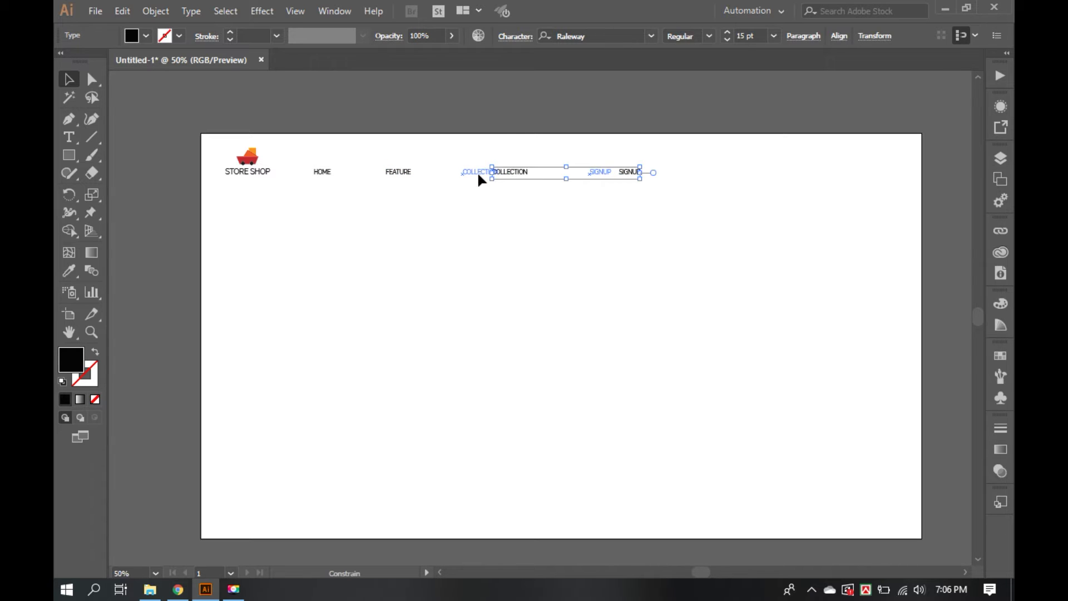
{"action": "left_click_drag", "start_coordinate": [628, 207], "coordinate": [578, 142]}
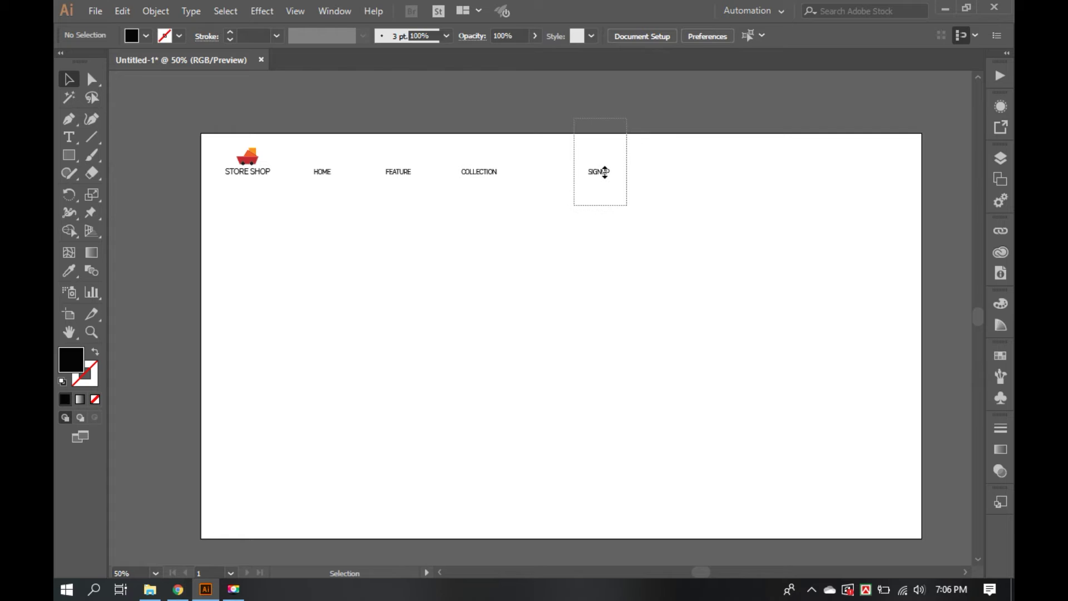
{"action": "left_click_drag", "start_coordinate": [601, 179], "coordinate": [556, 177]}
{"action": "left_click", "coordinate": [579, 231]}
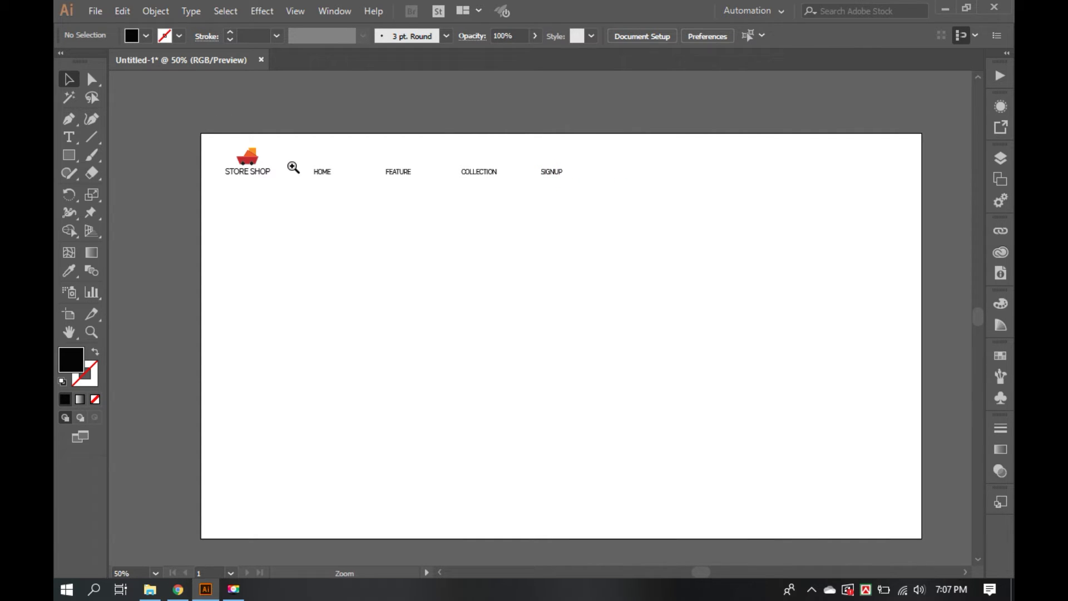
{"action": "left_click_drag", "start_coordinate": [307, 148], "coordinate": [563, 202]}
Copy STORE SHOP's text style onto all four nav links with the Eyedropper
{"action": "key", "text": "t"}
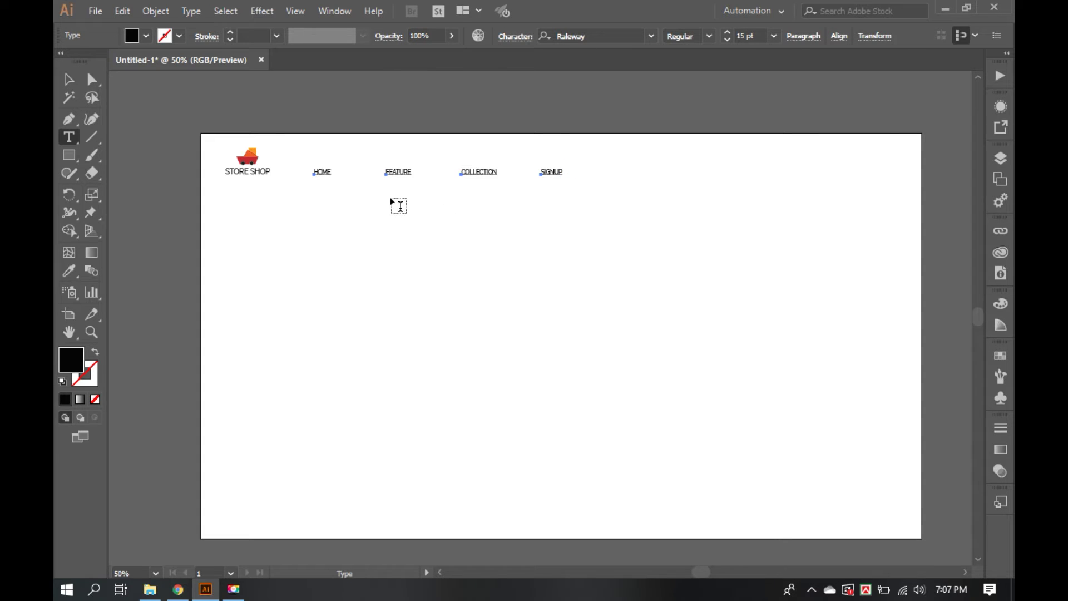
{"action": "key", "text": "i"}
{"action": "left_click", "coordinate": [259, 171]}
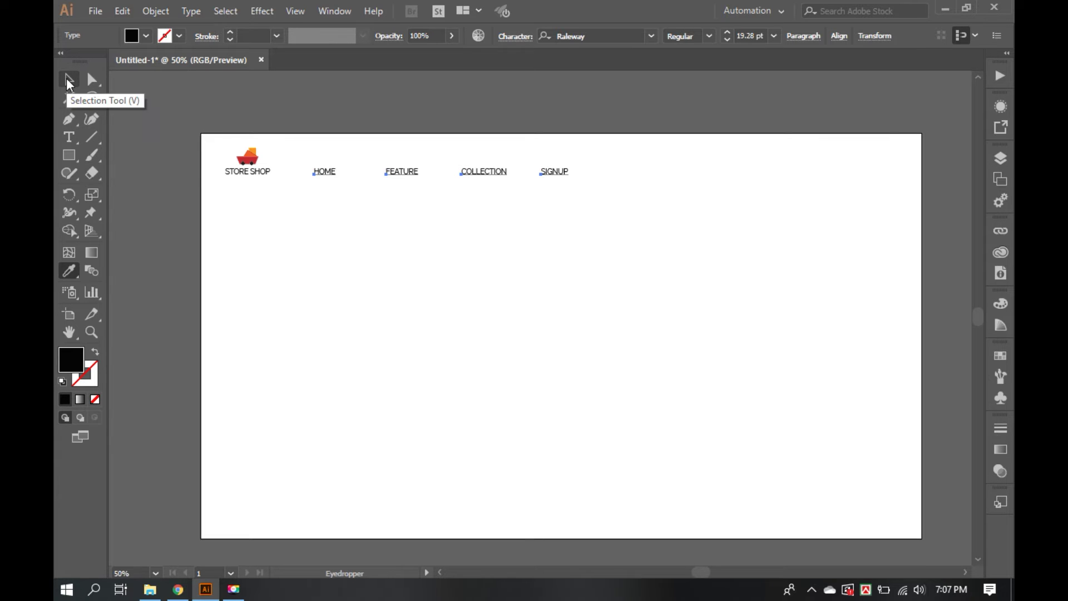
{"action": "left_click", "coordinate": [69, 81]}
{"action": "left_click", "coordinate": [402, 294]}
{"action": "key", "text": "ctrl+space"}
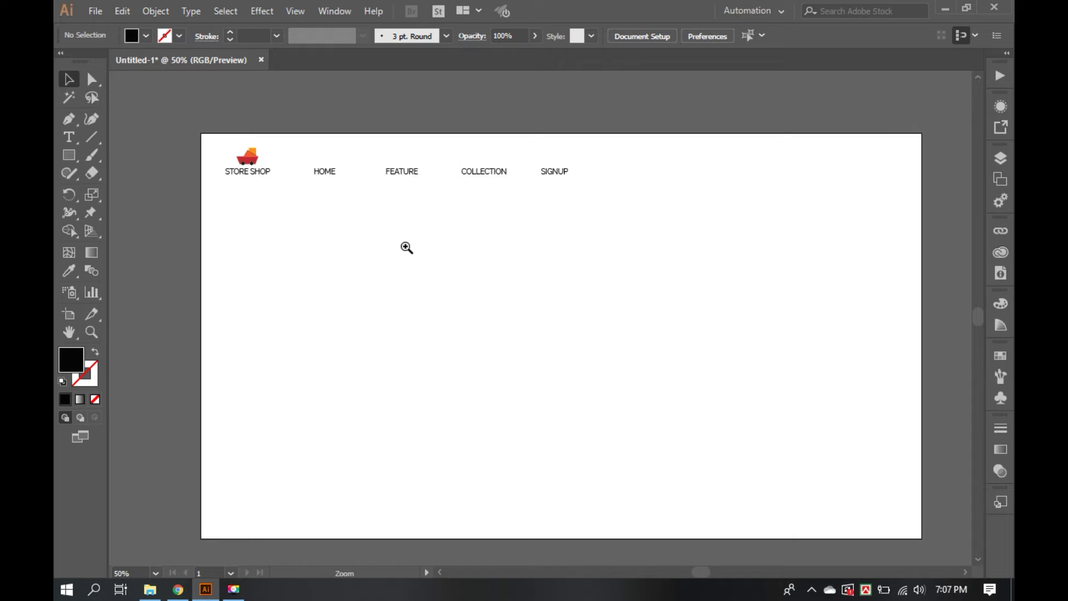
{"action": "key", "text": "m"}
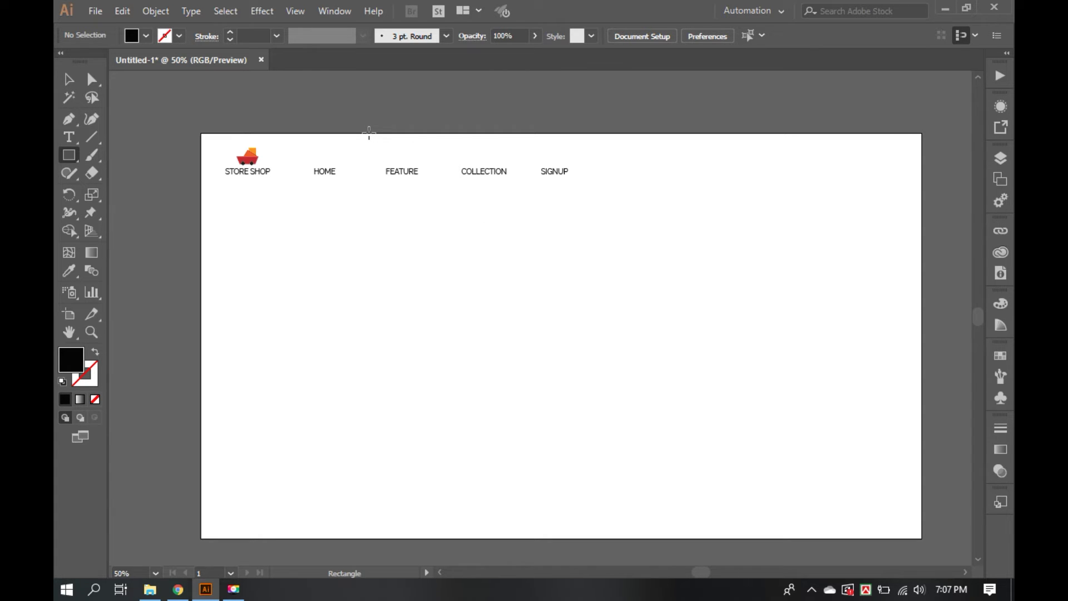
Draw a rectangle over FEATURE and align it to the label
{"action": "left_click_drag", "start_coordinate": [369, 133], "coordinate": [435, 190]}
{"action": "key", "text": "v"}
{"action": "left_click_drag", "start_coordinate": [432, 228], "coordinate": [379, 105]}
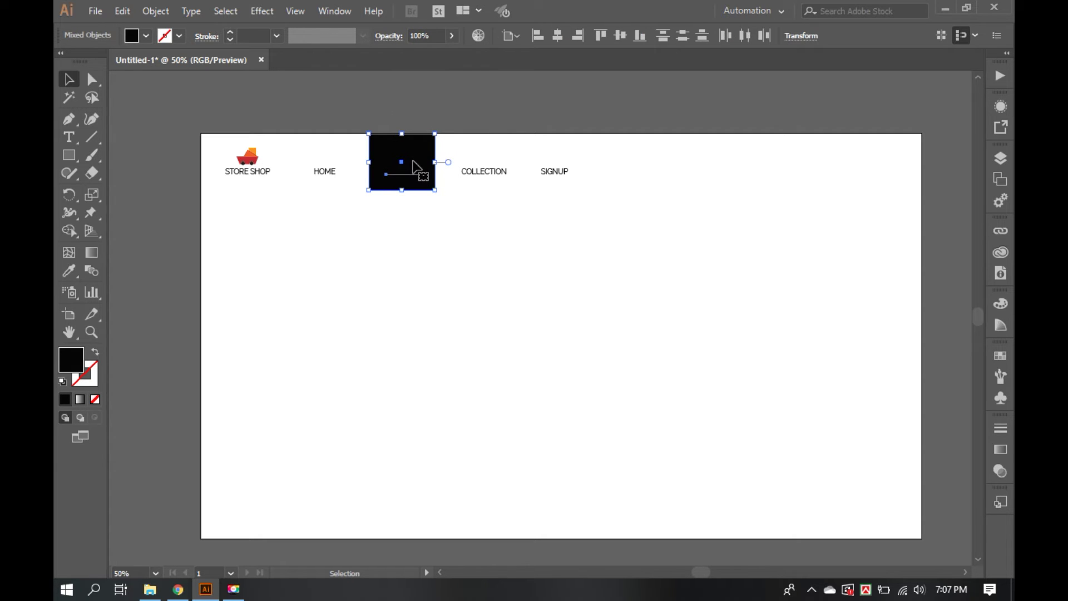
{"action": "left_click", "coordinate": [415, 173]}
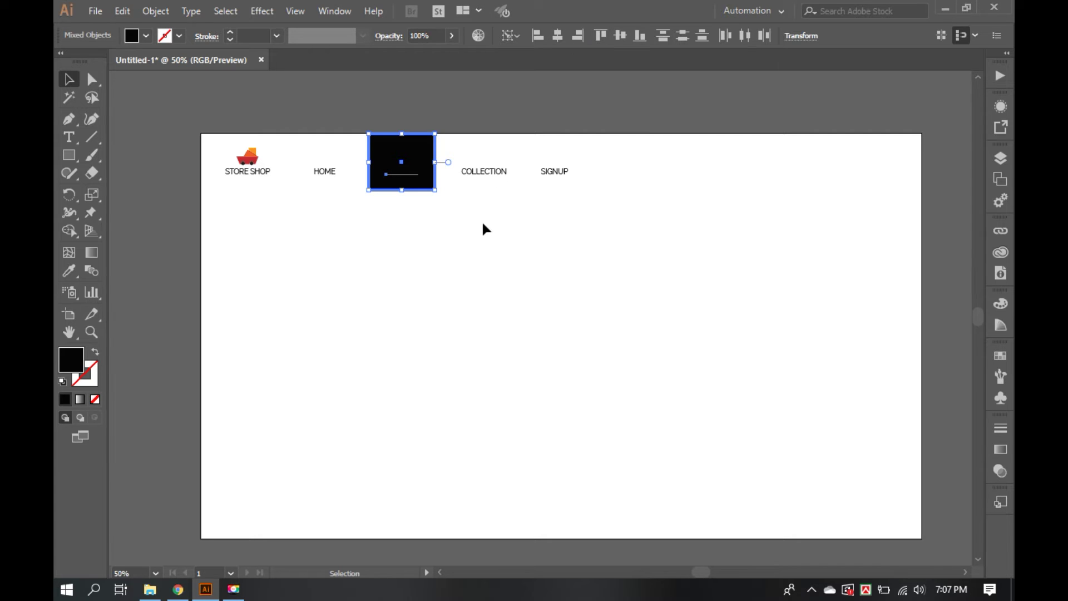
{"action": "left_click", "coordinate": [423, 211]}
Round the rectangle's bottom corners and send it behind the FEATURE text
{"action": "left_click", "coordinate": [417, 186]}
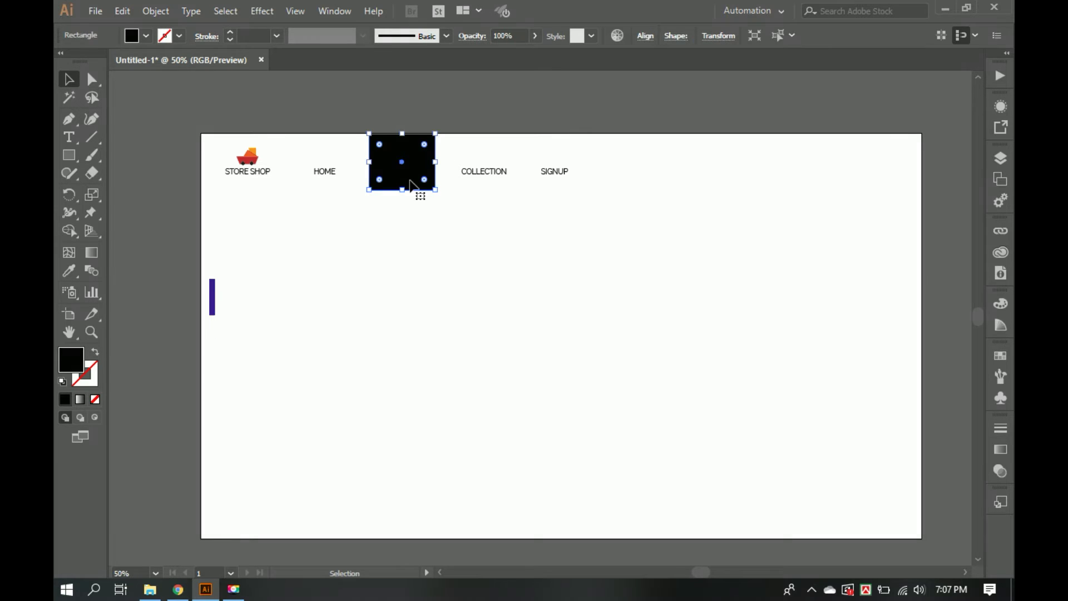
{"action": "key", "text": "a"}
{"action": "left_click_drag", "start_coordinate": [374, 191], "coordinate": [384, 180]}
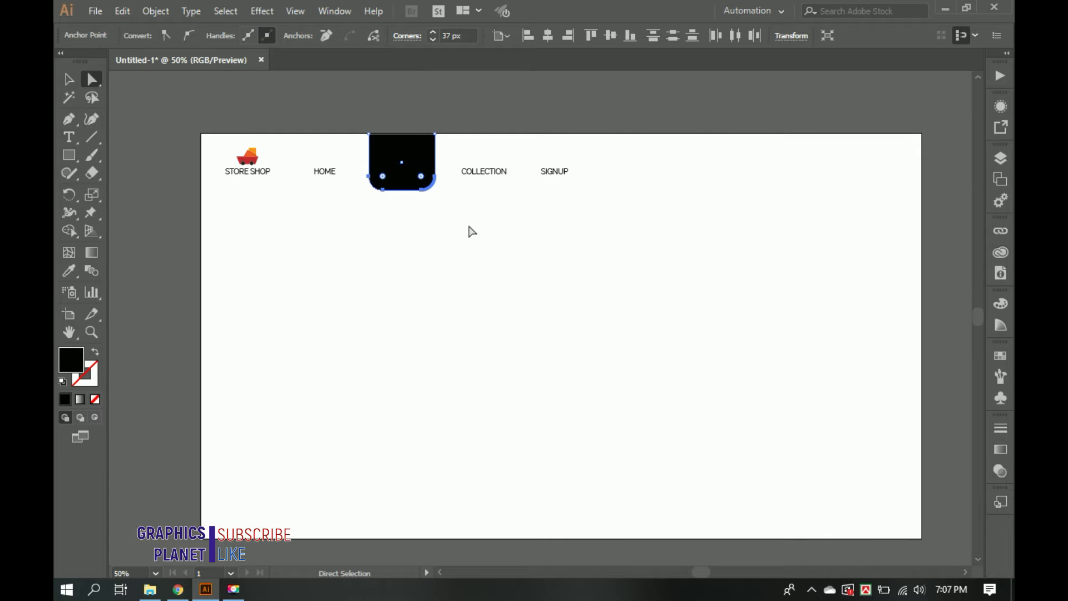
{"action": "key", "text": "v"}
{"action": "left_click", "coordinate": [418, 218]}
{"action": "right_click", "coordinate": [418, 171]}
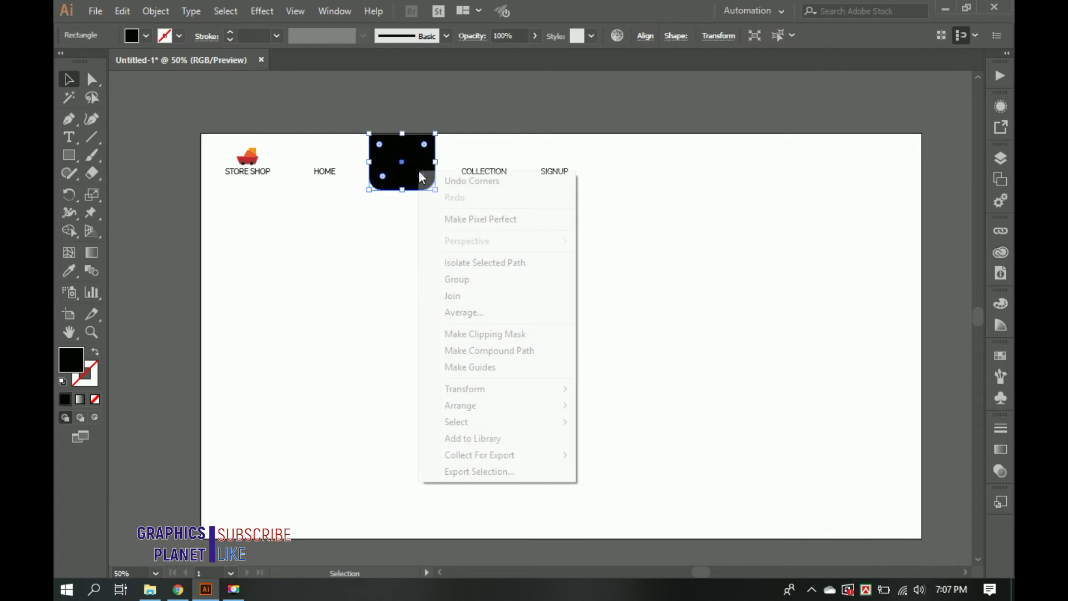
{"action": "mouse_move", "coordinate": [460, 405]}
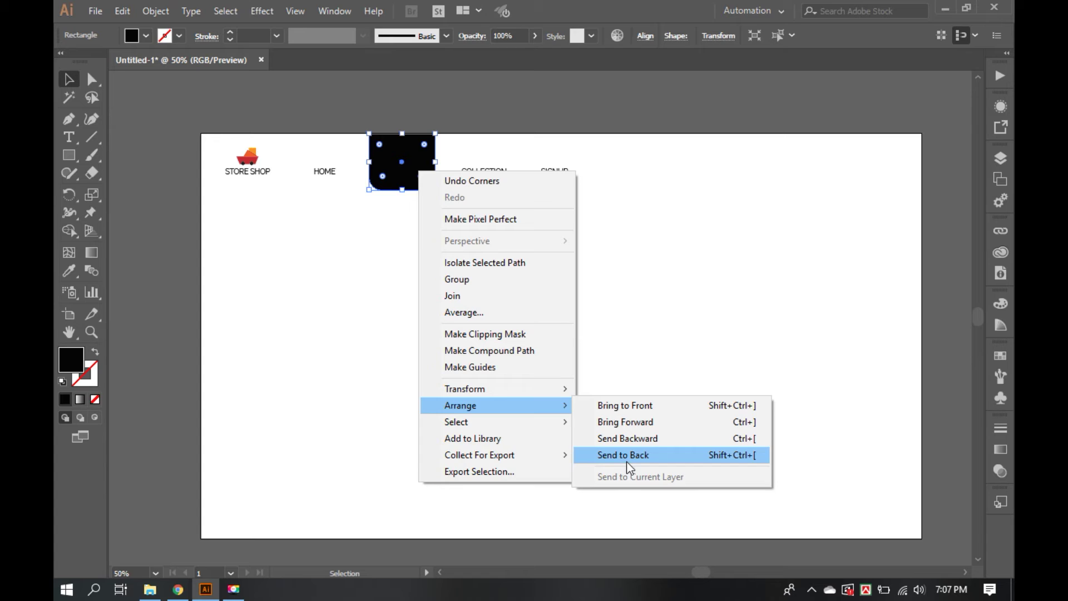
{"action": "left_click", "coordinate": [623, 455]}
{"action": "left_click", "coordinate": [438, 277]}
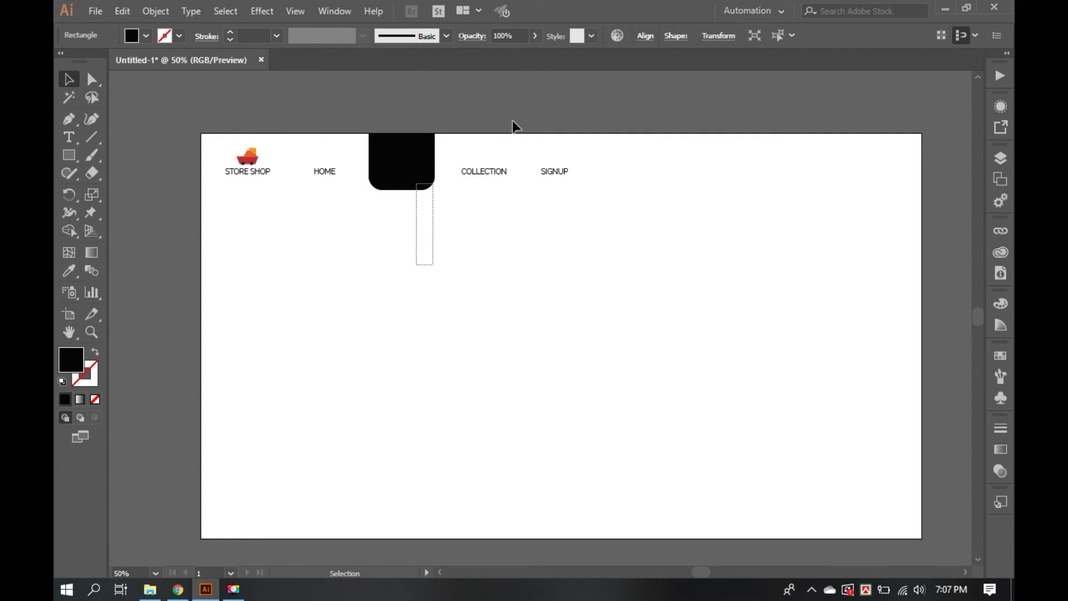
Align the tab to the page top and give it a black fill
{"action": "left_click", "coordinate": [645, 37]}
{"action": "left_click", "coordinate": [588, 75]}
{"action": "left_click", "coordinate": [532, 234]}
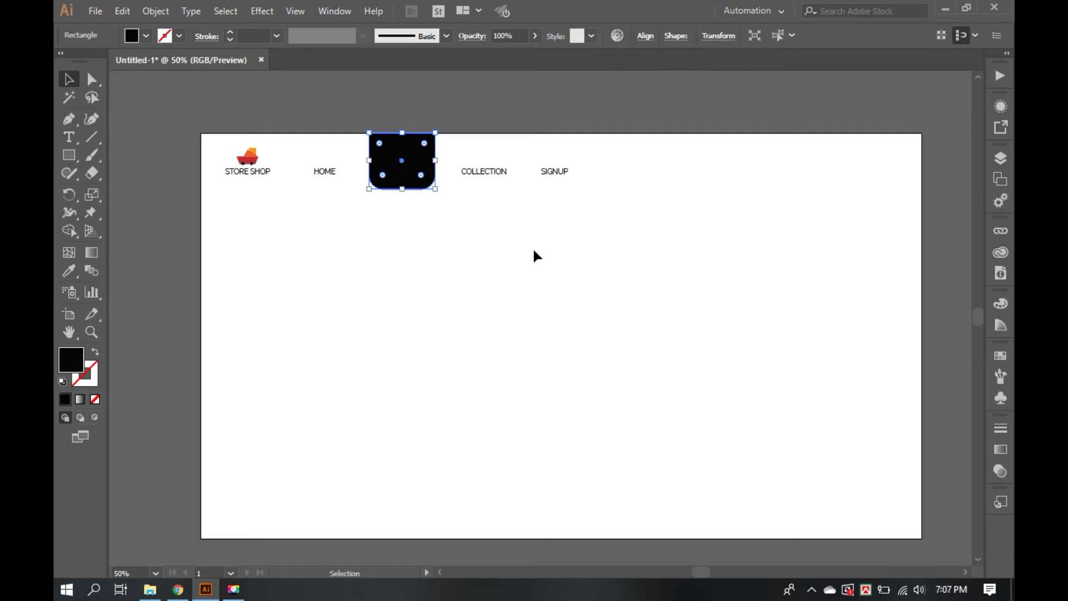
{"action": "left_click", "coordinate": [402, 186]}
{"action": "left_click", "coordinate": [145, 36]}
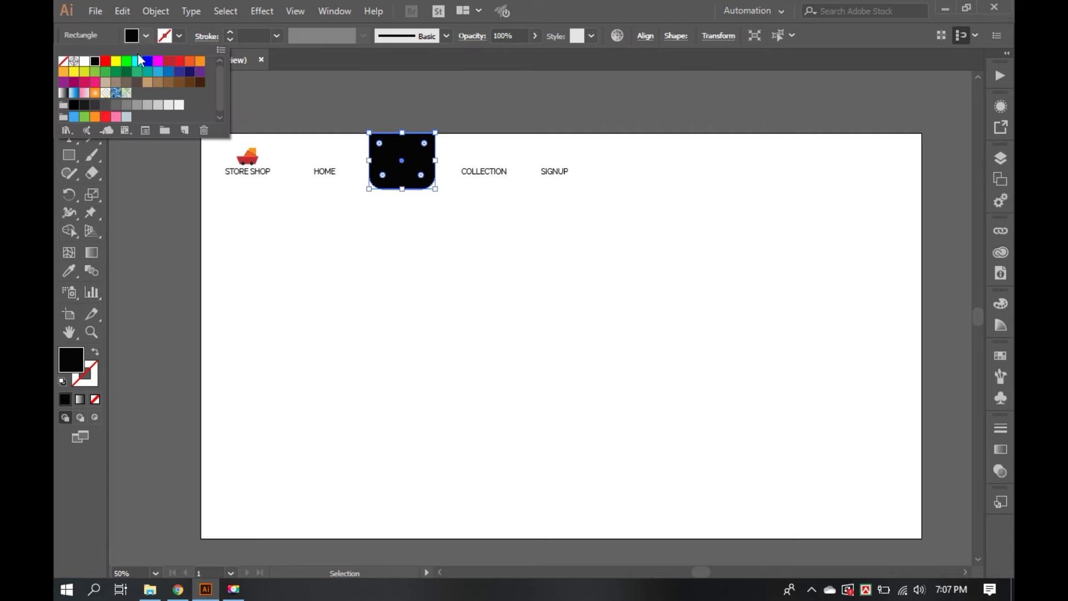
{"action": "left_click", "coordinate": [442, 215]}
{"action": "left_click", "coordinate": [404, 170]}
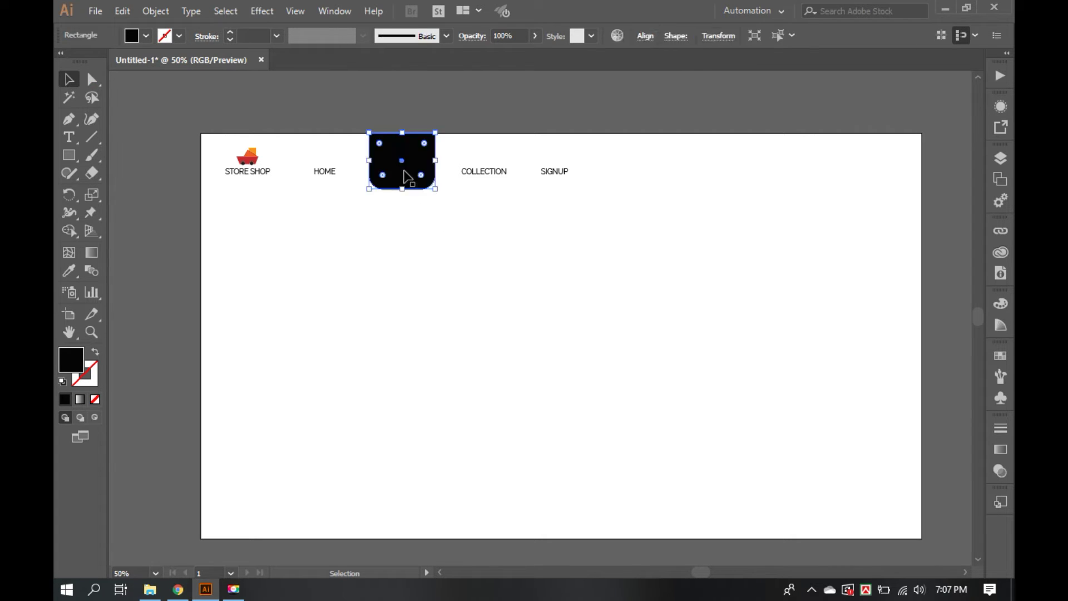
Select the hidden FEATURE text inside the tab and make it white
{"action": "left_click", "coordinate": [407, 196]}
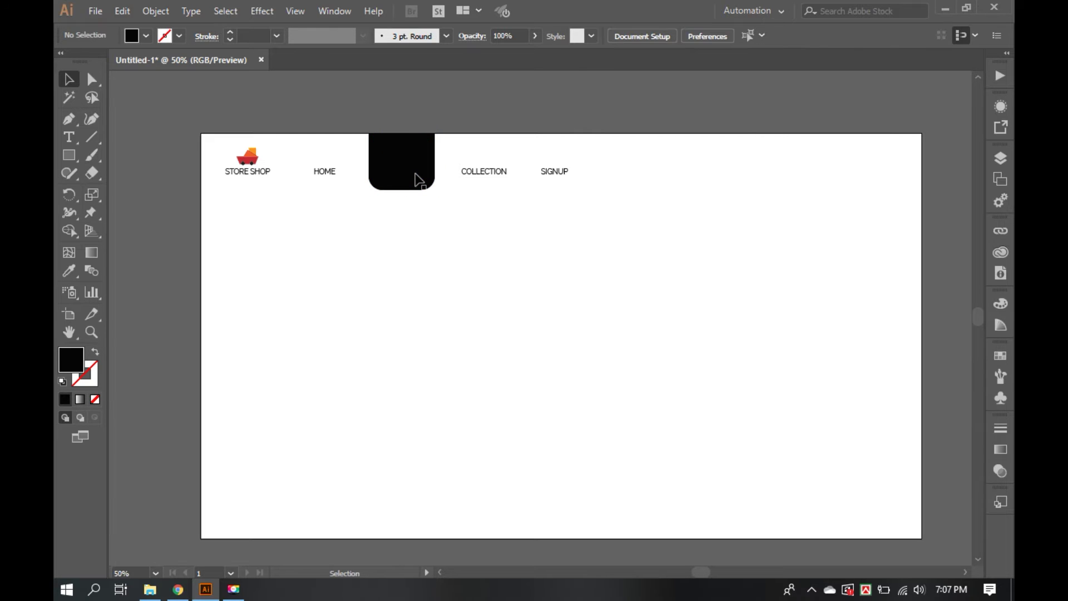
{"action": "right_click", "coordinate": [418, 179]}
{"action": "left_click", "coordinate": [142, 37]}
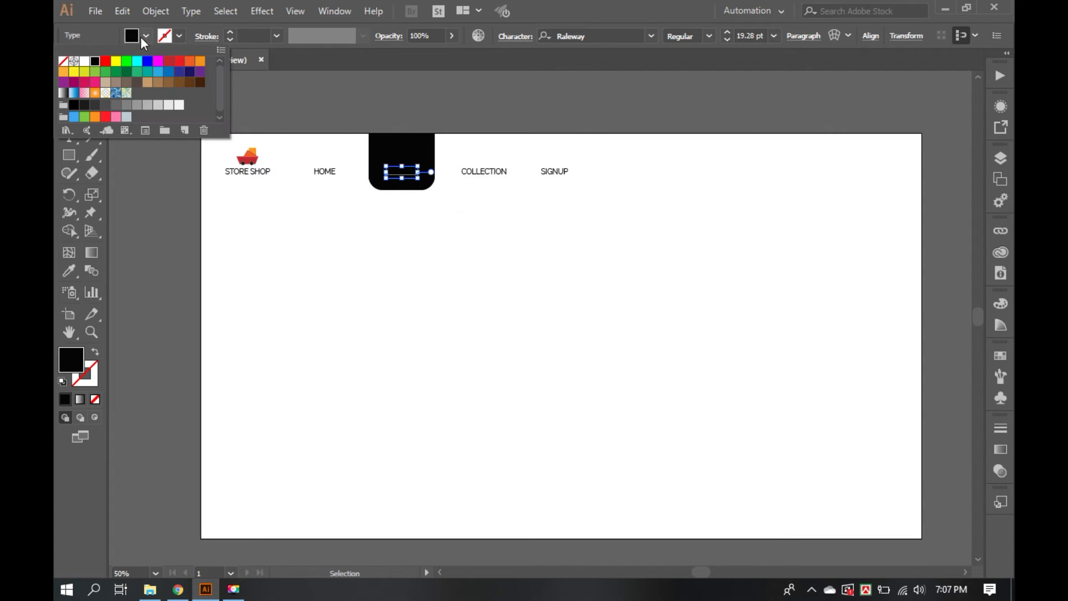
{"action": "left_click", "coordinate": [84, 62]}
{"action": "left_click", "coordinate": [413, 296]}
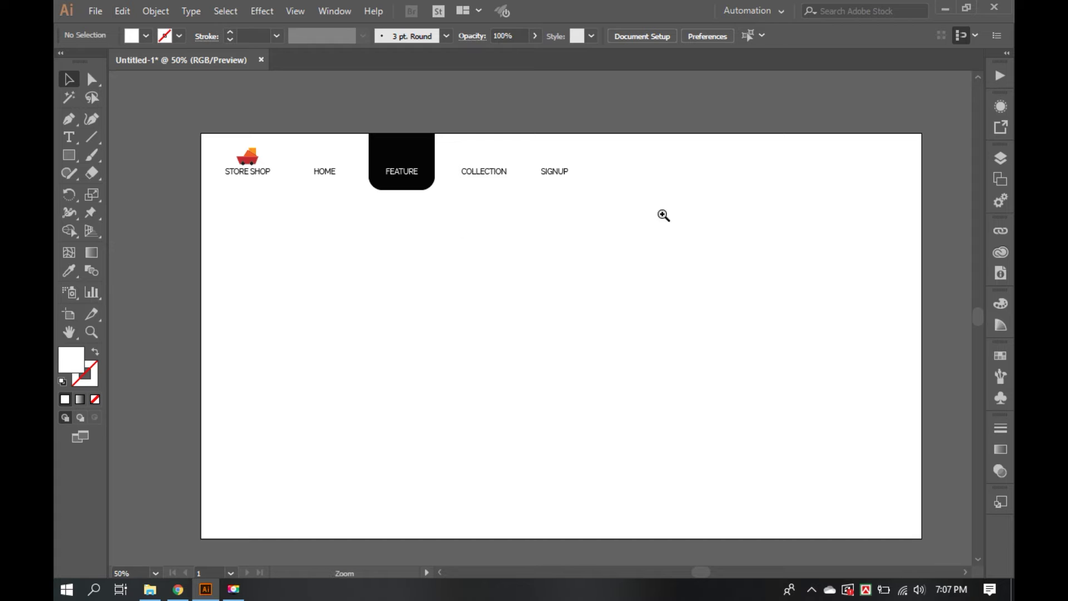
Zoom out, draw a test white circle beside the artboard, then delete it
{"action": "left_click_drag", "start_coordinate": [730, 212], "coordinate": [621, 276]}
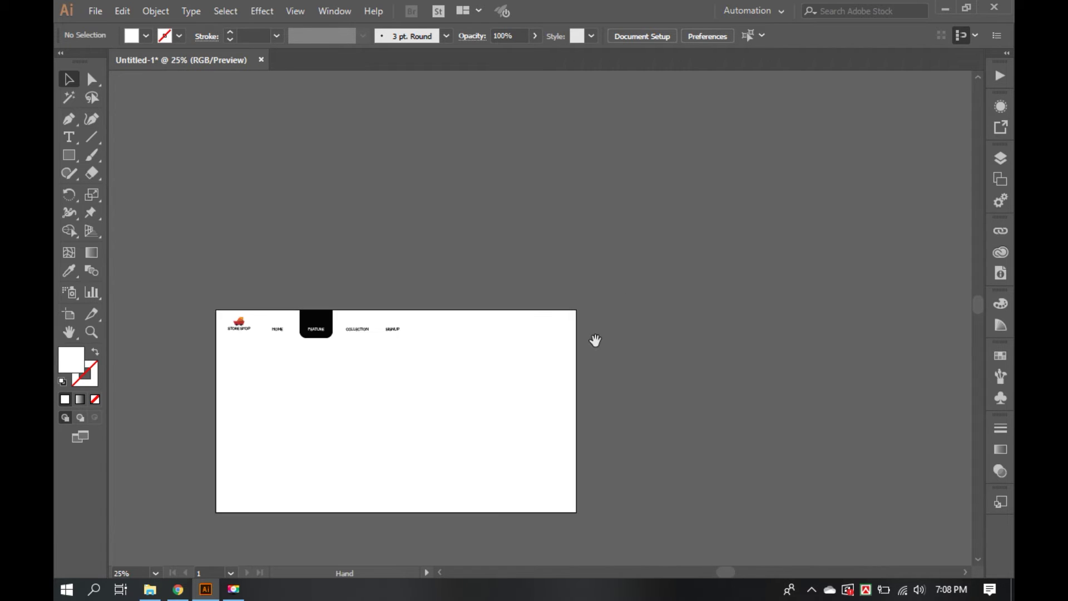
{"action": "left_click_drag", "start_coordinate": [593, 341], "coordinate": [635, 193]}
{"action": "key", "text": "l"}
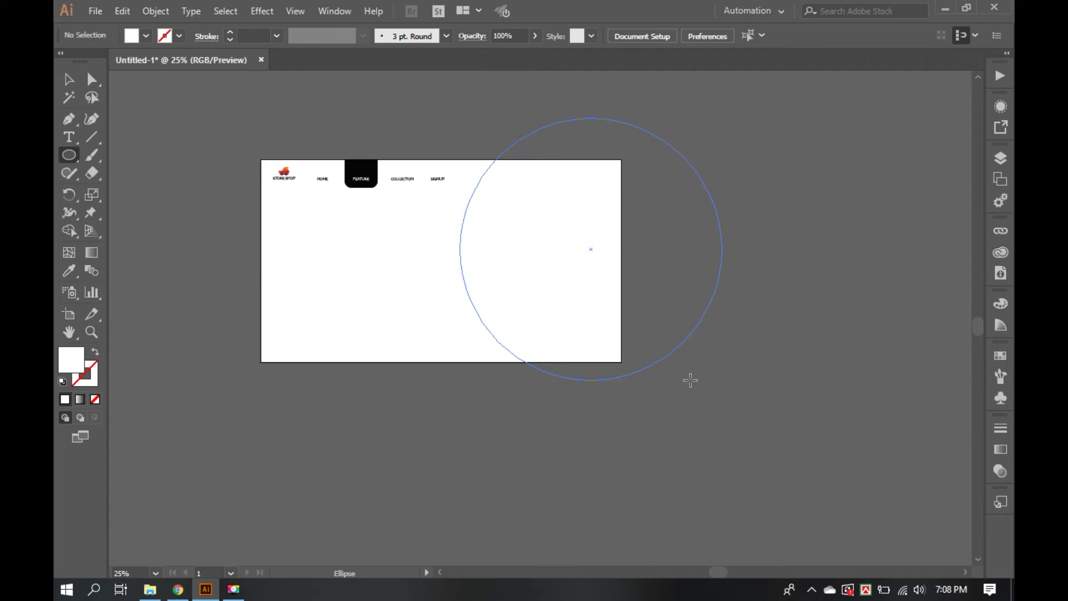
{"action": "left_click_drag", "start_coordinate": [459, 117], "coordinate": [690, 380]}
{"action": "key", "text": "v"}
{"action": "left_click_drag", "start_coordinate": [568, 310], "coordinate": [559, 311]}
{"action": "left_click", "coordinate": [398, 226]}
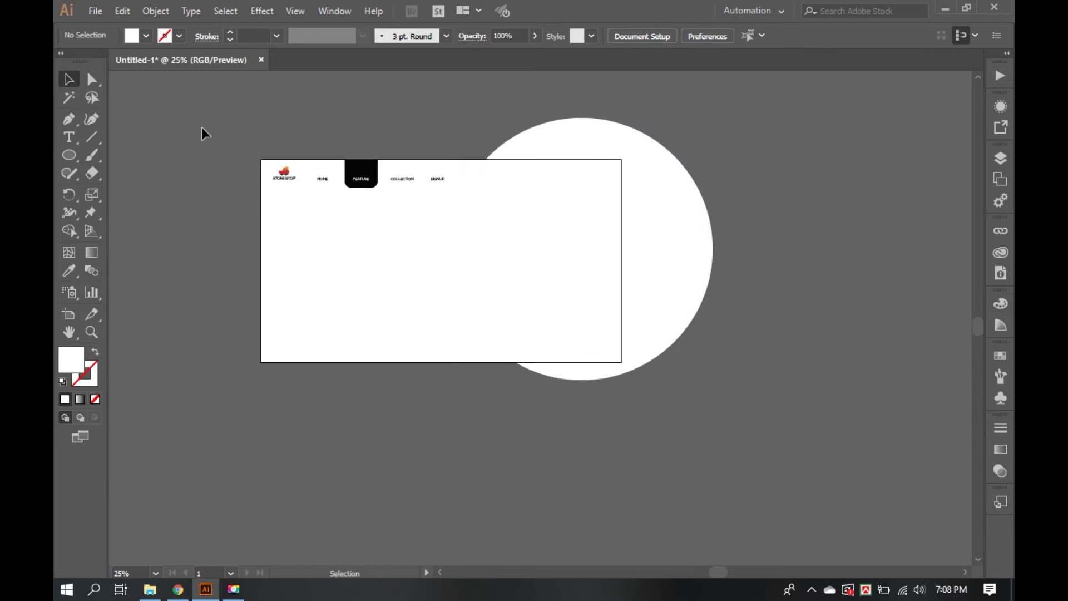
{"action": "left_click", "coordinate": [95, 11]}
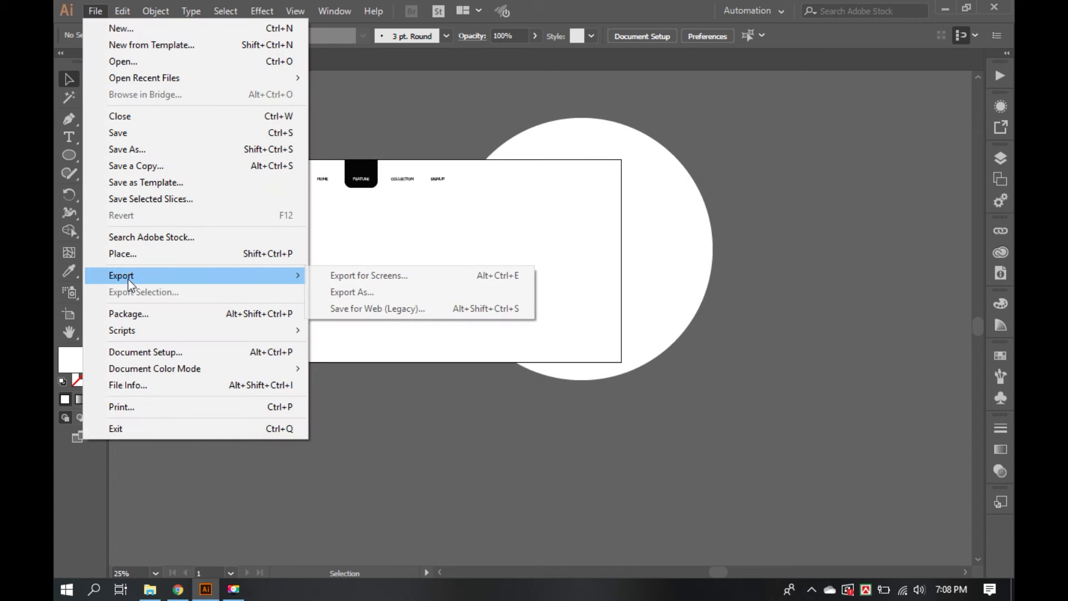
{"action": "left_click", "coordinate": [749, 381]}
{"action": "left_click", "coordinate": [670, 282]}
{"action": "key", "text": "Delete"}
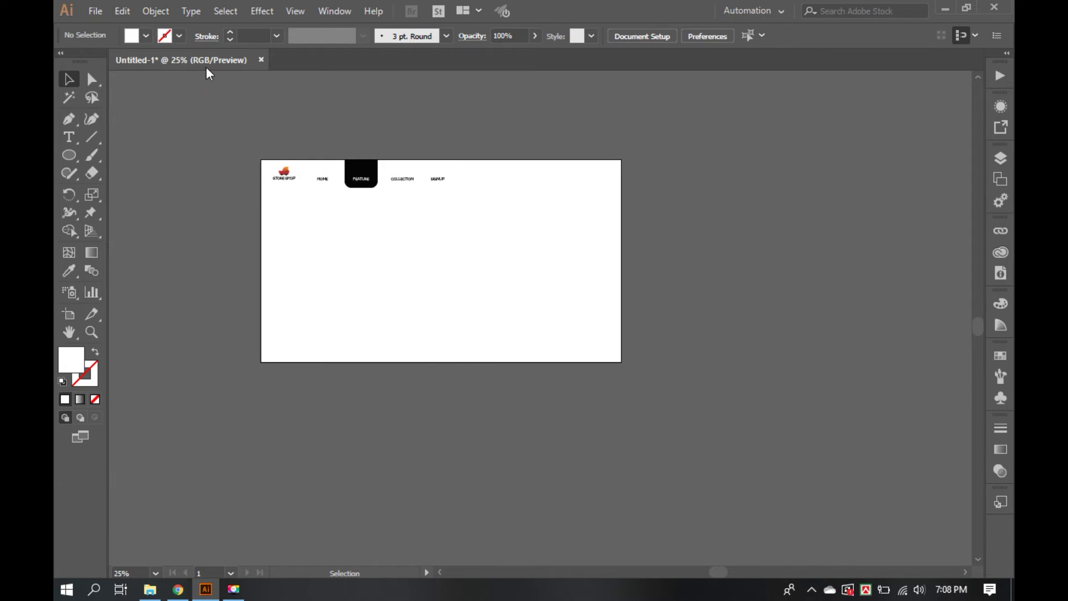
Create a small rectangle at an exact size near the artboard's lower right
{"action": "key", "text": "m"}
{"action": "left_click", "coordinate": [512, 311]}
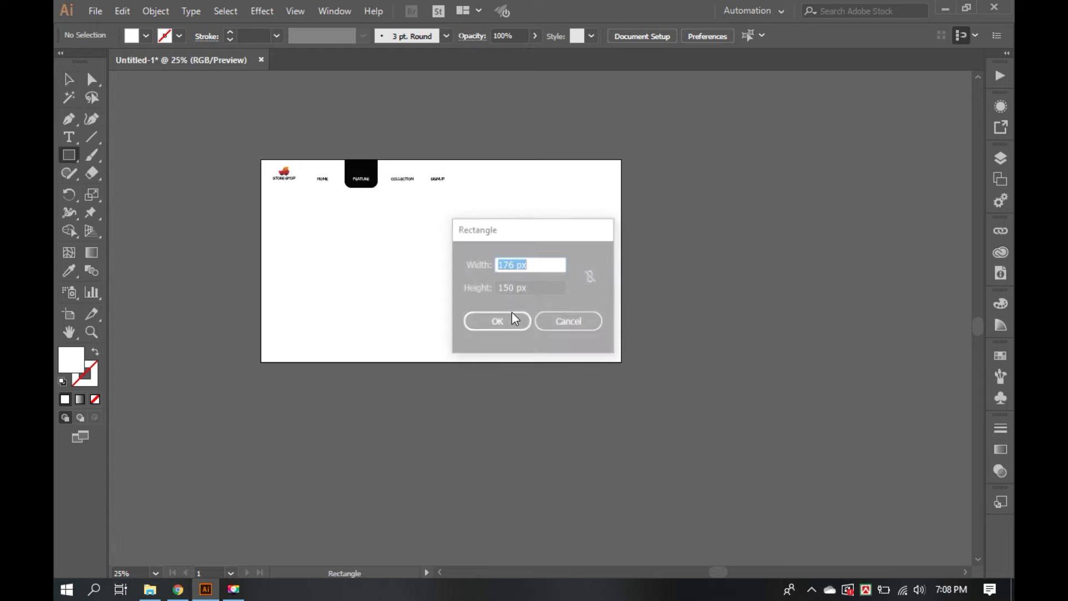
{"action": "left_click", "coordinate": [511, 311]}
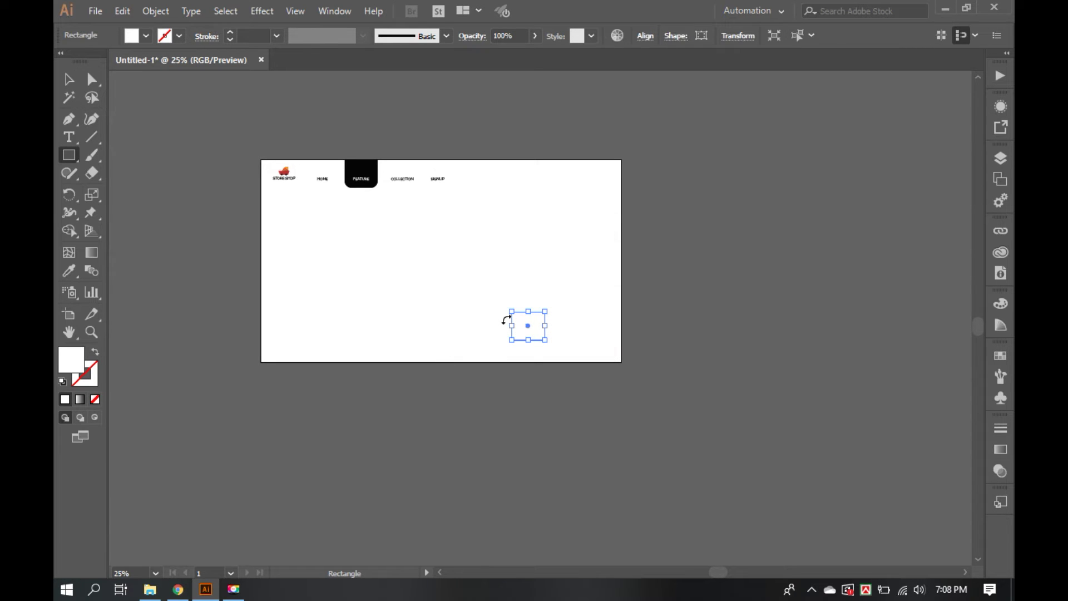
{"action": "key", "text": "a"}
{"action": "key", "text": "i"}
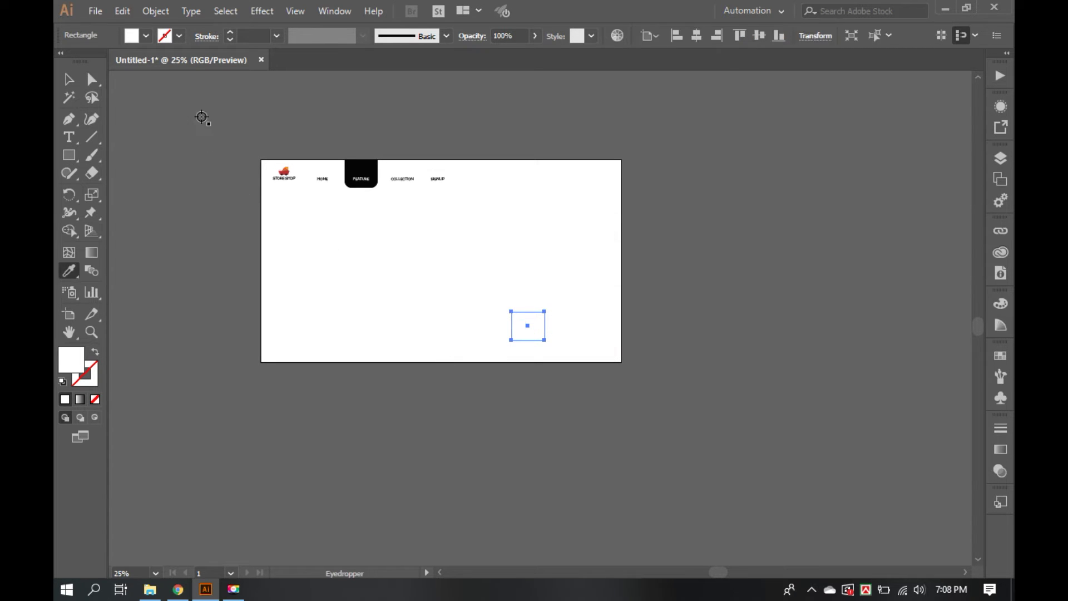
Place the image pngwing.com (1) via File > Place
{"action": "left_click", "coordinate": [95, 11]}
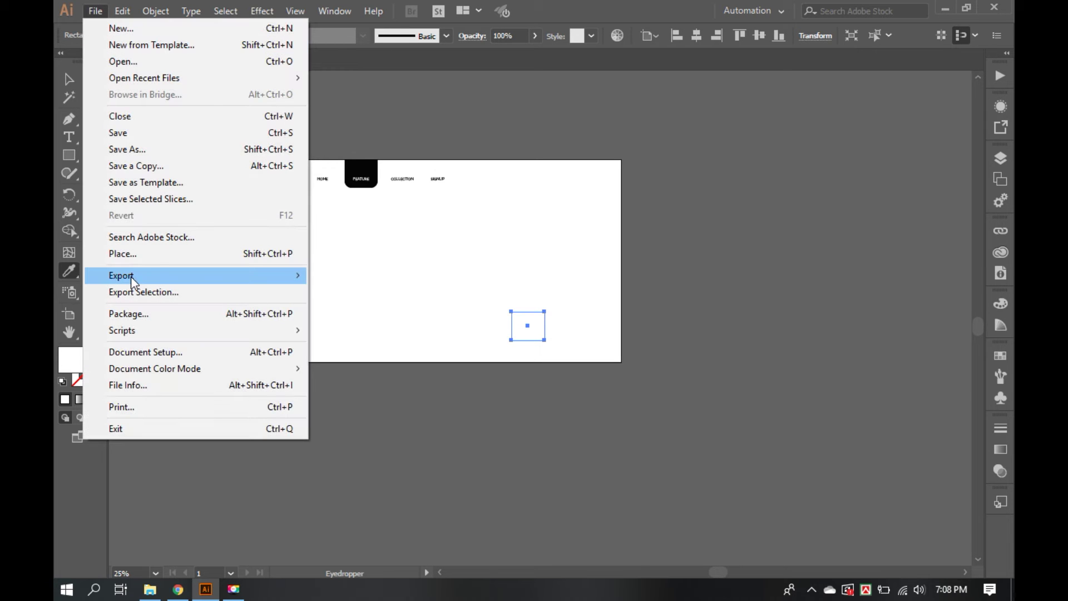
{"action": "left_click", "coordinate": [133, 255]}
{"action": "left_click", "coordinate": [317, 226]}
{"action": "left_click", "coordinate": [432, 397]}
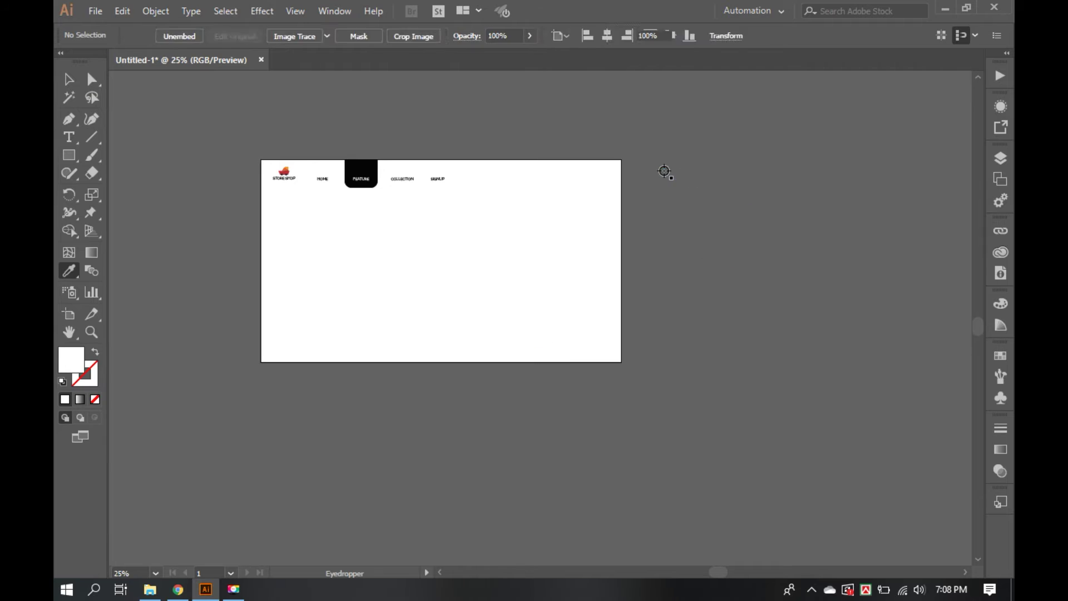
Drop the sofa image beside the artboard and resize it
{"action": "left_click", "coordinate": [664, 171]}
{"action": "key", "text": "v"}
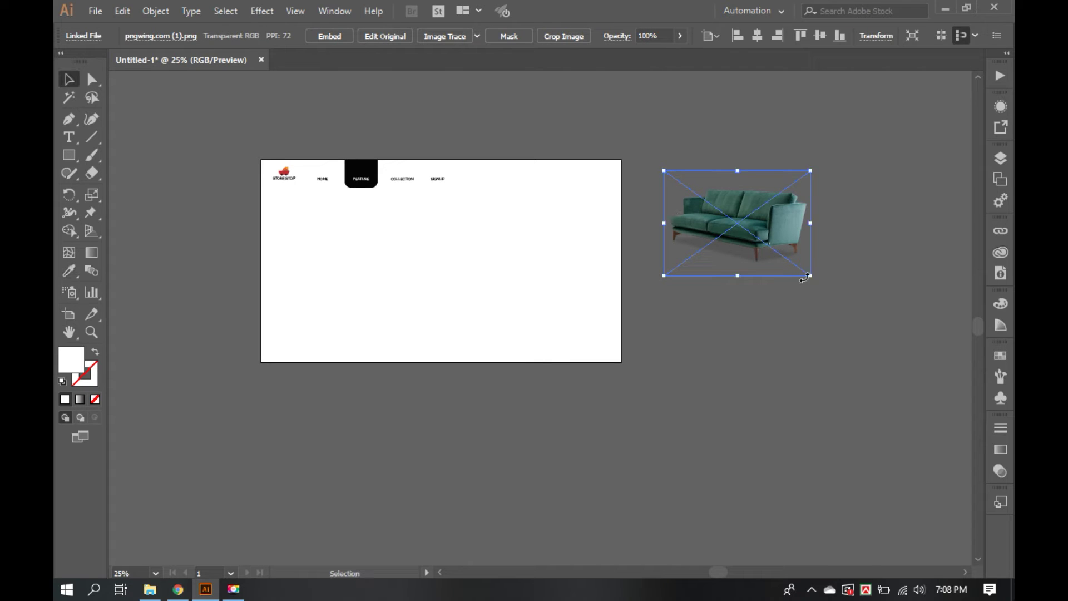
{"action": "left_click_drag", "start_coordinate": [809, 275], "coordinate": [961, 435]}
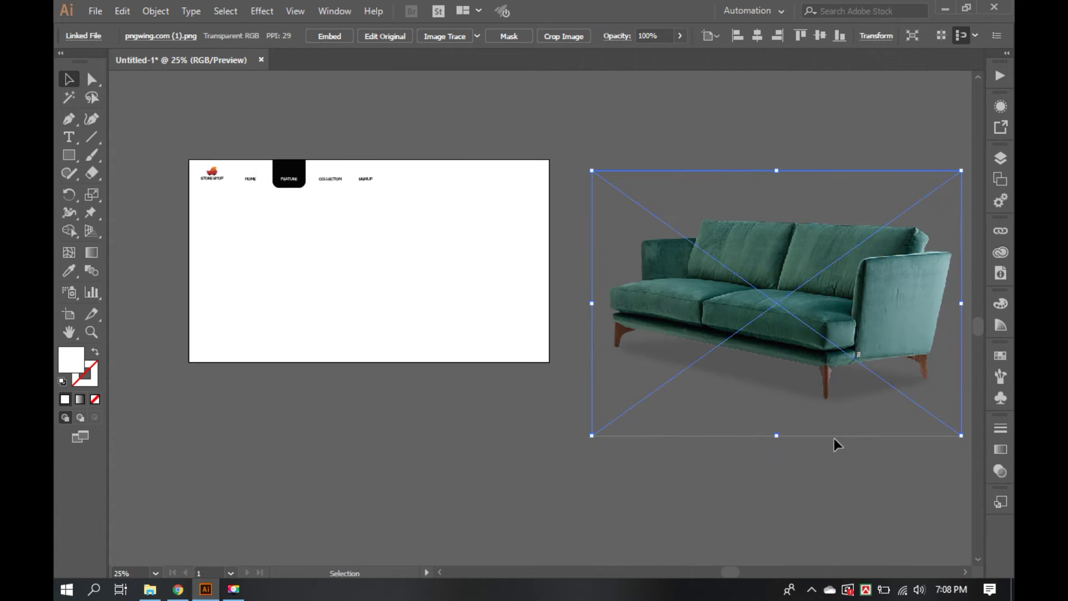
{"action": "key", "text": "ctrl+shift+b"}
{"action": "key", "text": "ctrl+shift+b"}
{"action": "left_click_drag", "start_coordinate": [960, 435], "coordinate": [860, 367]}
{"action": "left_click", "coordinate": [844, 448]}
Fill the small rectangle with the sofa's teal and select its right-side anchors
{"action": "left_click_drag", "start_coordinate": [436, 267], "coordinate": [513, 499]}
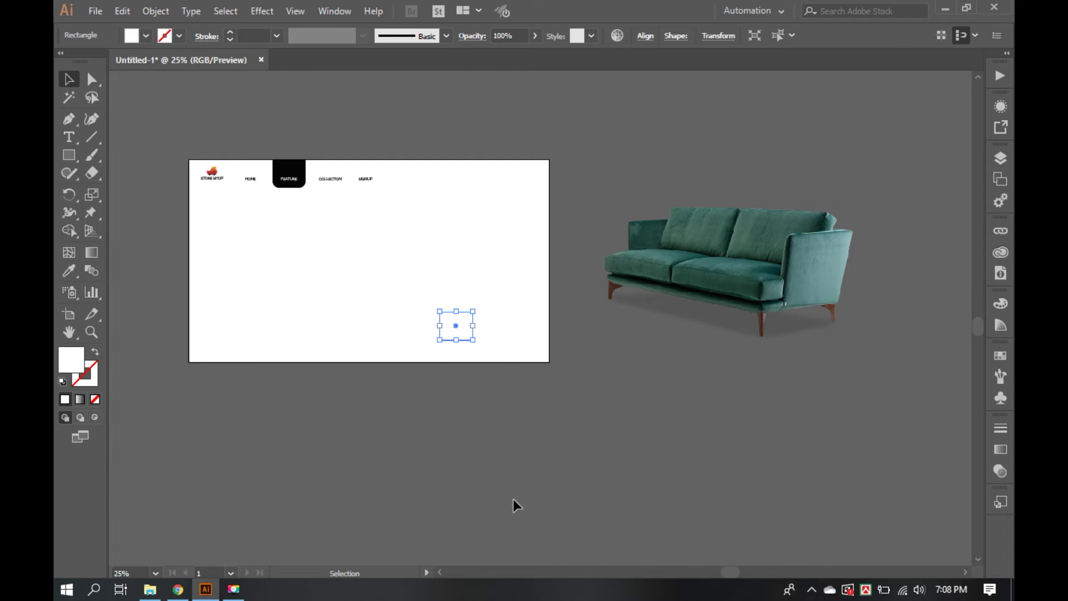
{"action": "key", "text": "i"}
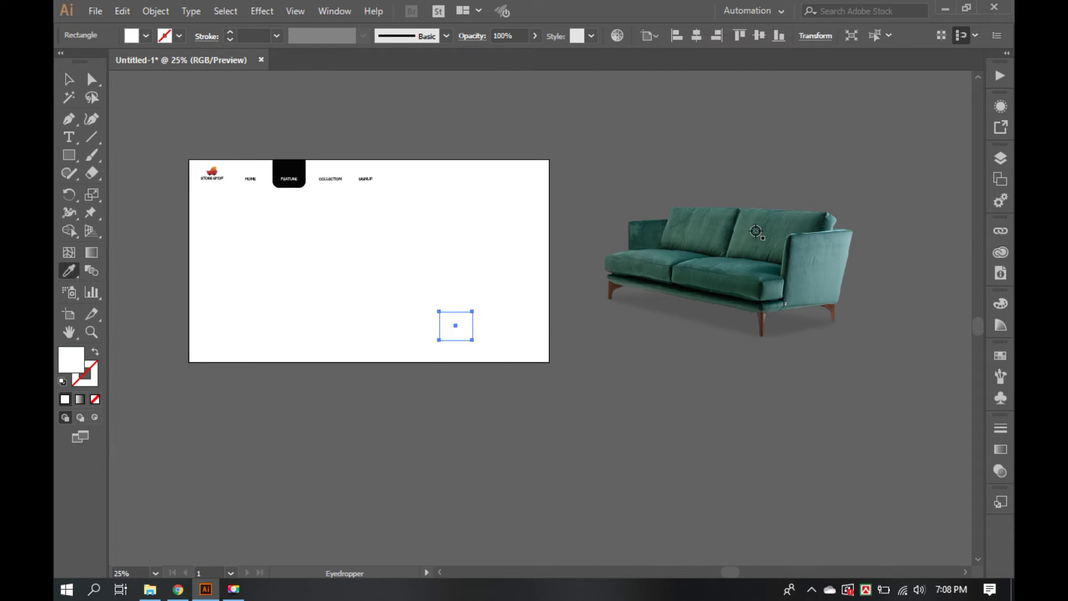
{"action": "left_click", "coordinate": [755, 230]}
{"action": "key", "text": "a"}
{"action": "left_click_drag", "start_coordinate": [448, 285], "coordinate": [489, 395]}
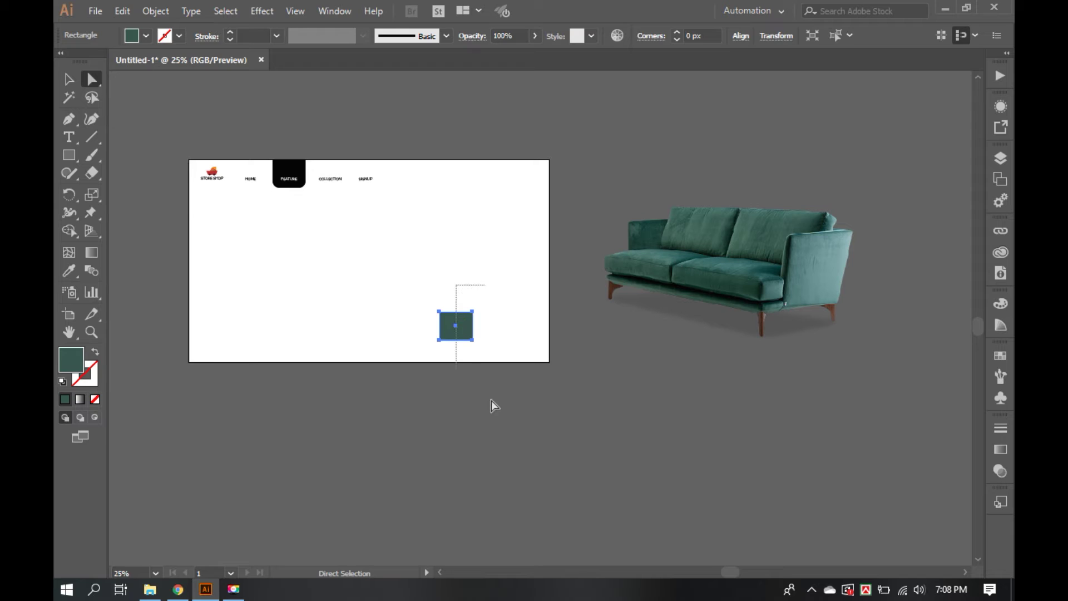
Stretch the teal rectangle to the artboard's right, top and bottom edges
{"action": "left_click_drag", "start_coordinate": [472, 326], "coordinate": [548, 325]}
{"action": "left_click_drag", "start_coordinate": [579, 381], "coordinate": [389, 326]}
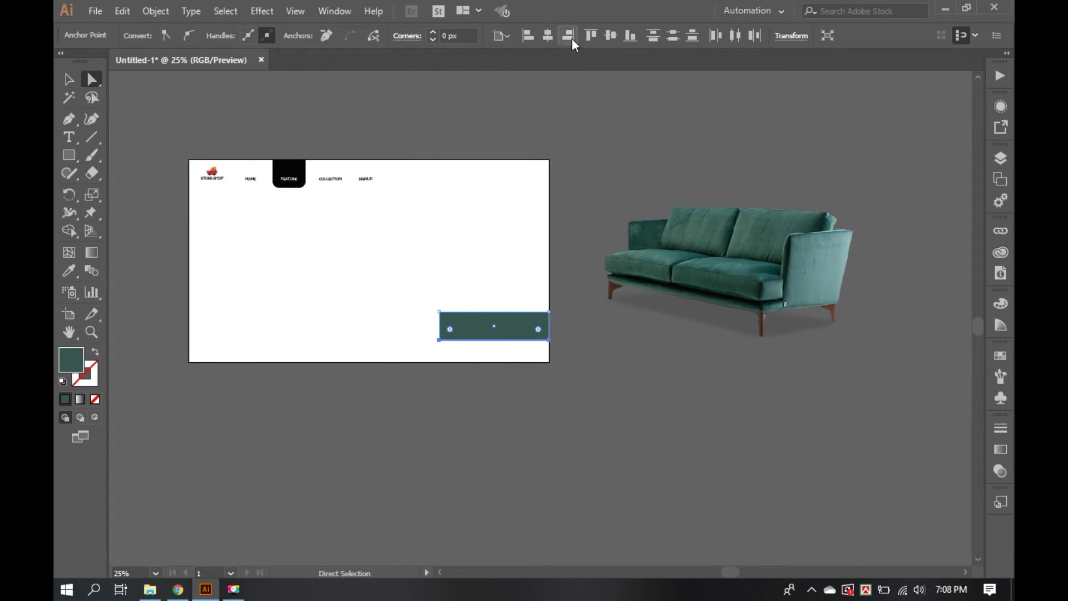
{"action": "left_click", "coordinate": [630, 35]}
{"action": "left_click_drag", "start_coordinate": [389, 278], "coordinate": [553, 327]}
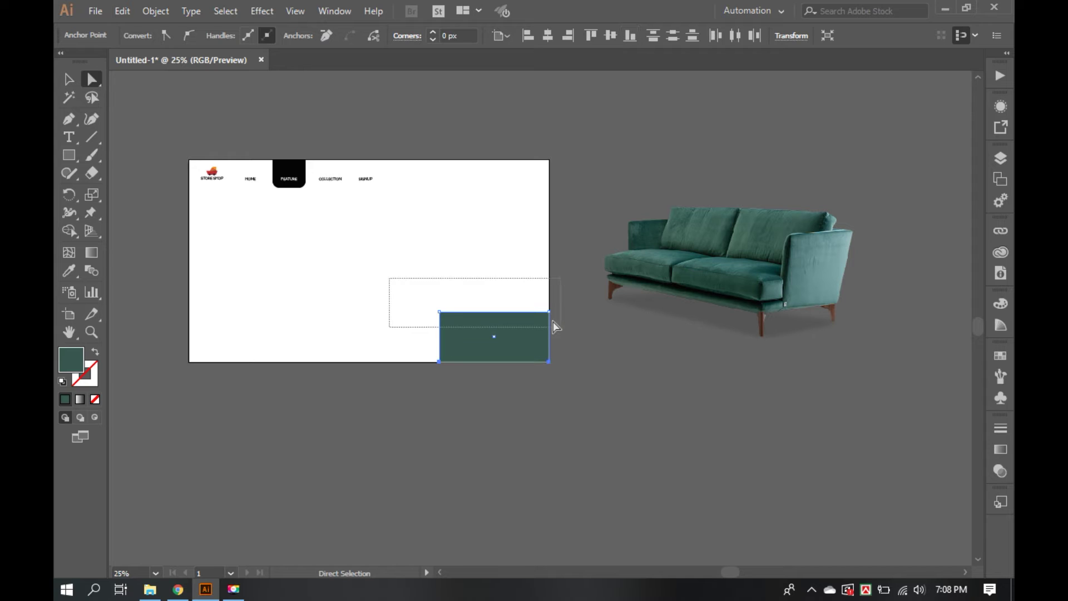
{"action": "left_click", "coordinate": [590, 36]}
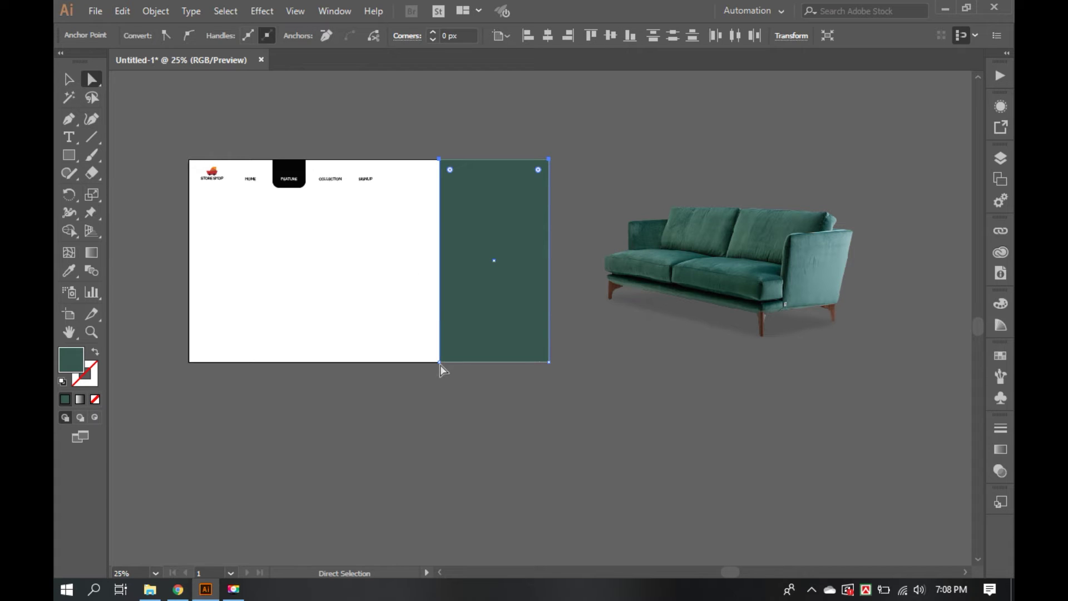
{"action": "left_click", "coordinate": [440, 365]}
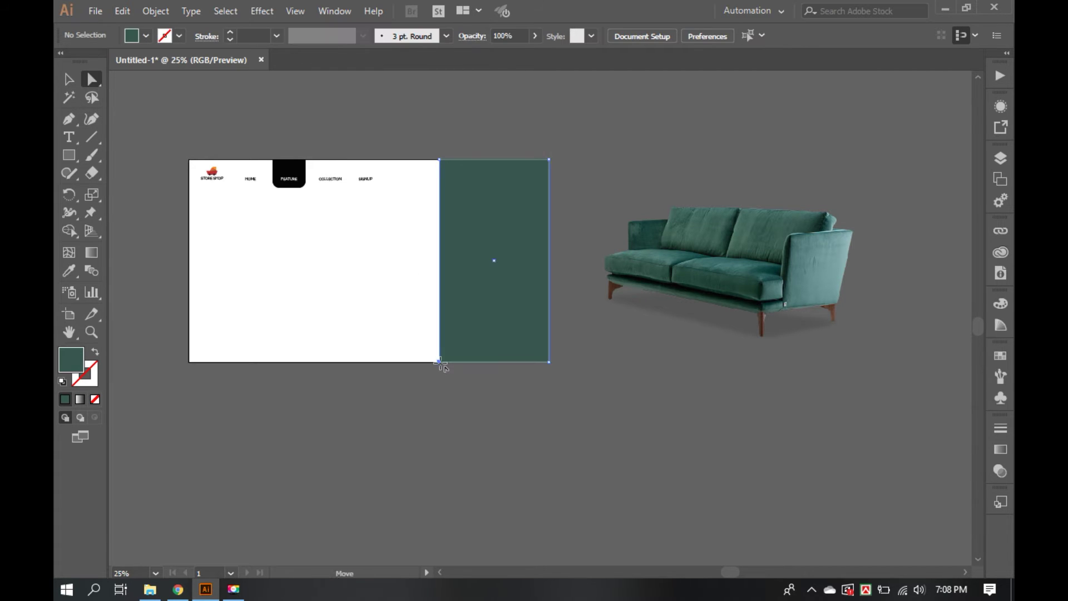
Drag the panel's bottom-left corner left to slant it, then move the sofa onto the artboard
{"action": "left_click_drag", "start_coordinate": [439, 362], "coordinate": [356, 362]}
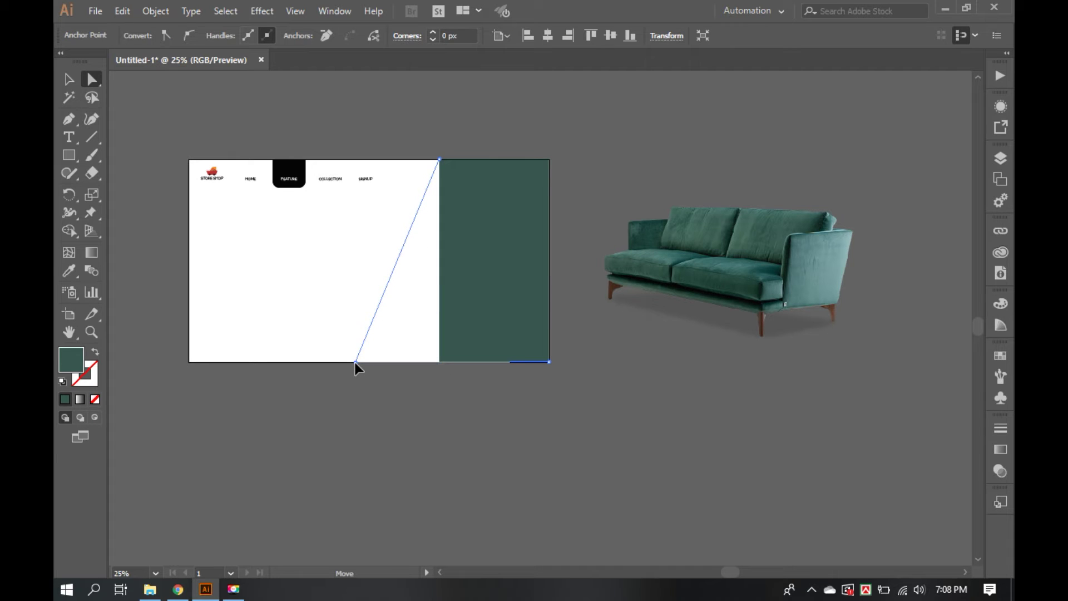
{"action": "left_click_drag", "start_coordinate": [355, 362], "coordinate": [345, 362]}
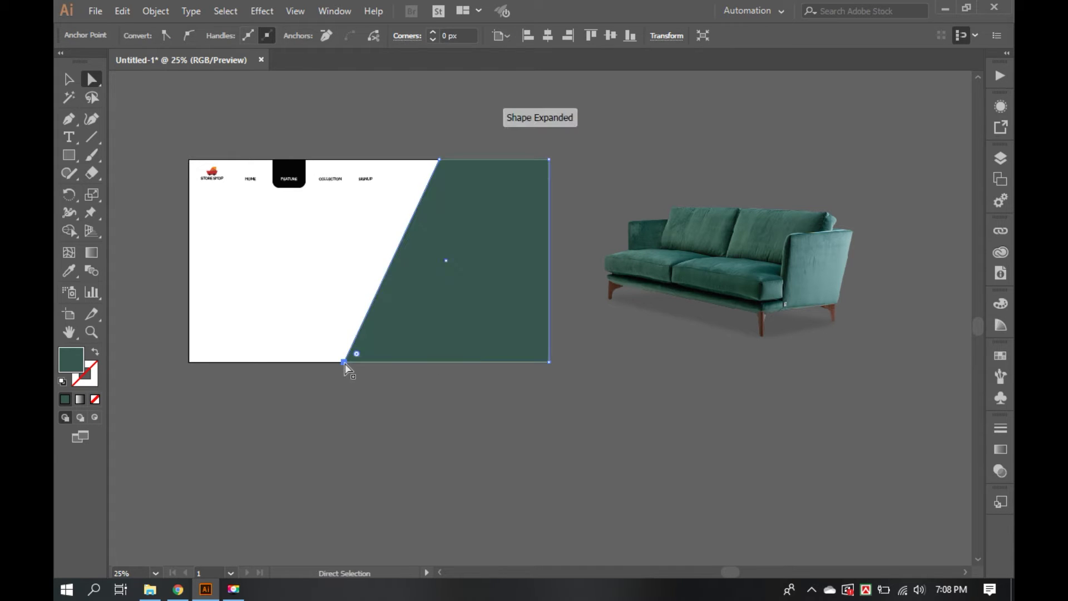
{"action": "key", "text": "v"}
{"action": "left_click", "coordinate": [465, 428]}
{"action": "left_click_drag", "start_coordinate": [701, 278], "coordinate": [391, 278]}
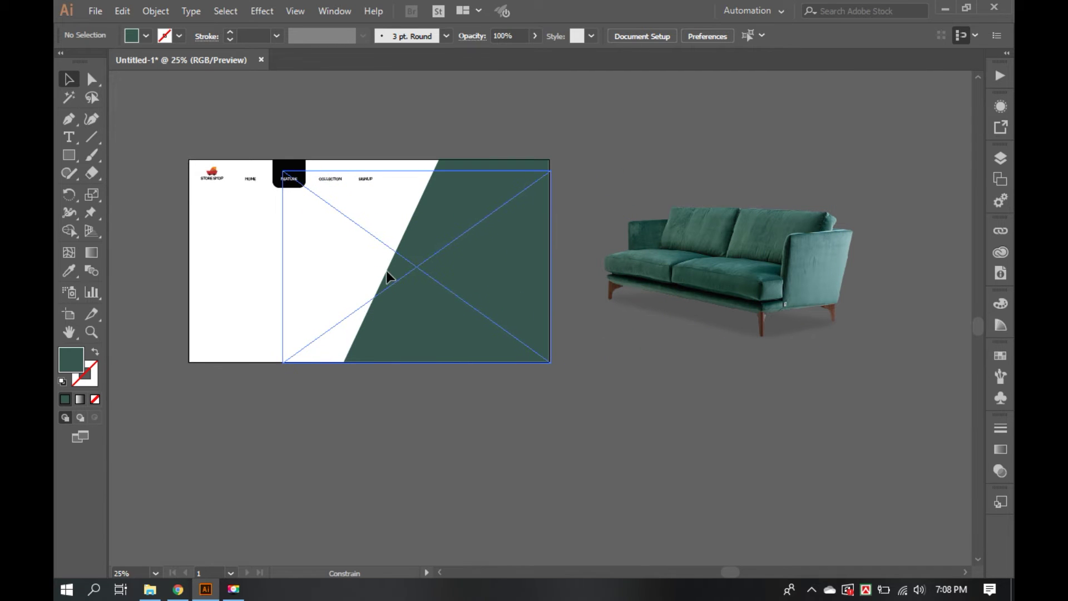
Redo the last change and zoom out to see the whole artboard
{"action": "key", "text": "ctrl+shift+z"}
{"action": "right_click", "coordinate": [387, 273]}
{"action": "key", "text": "Escape"}
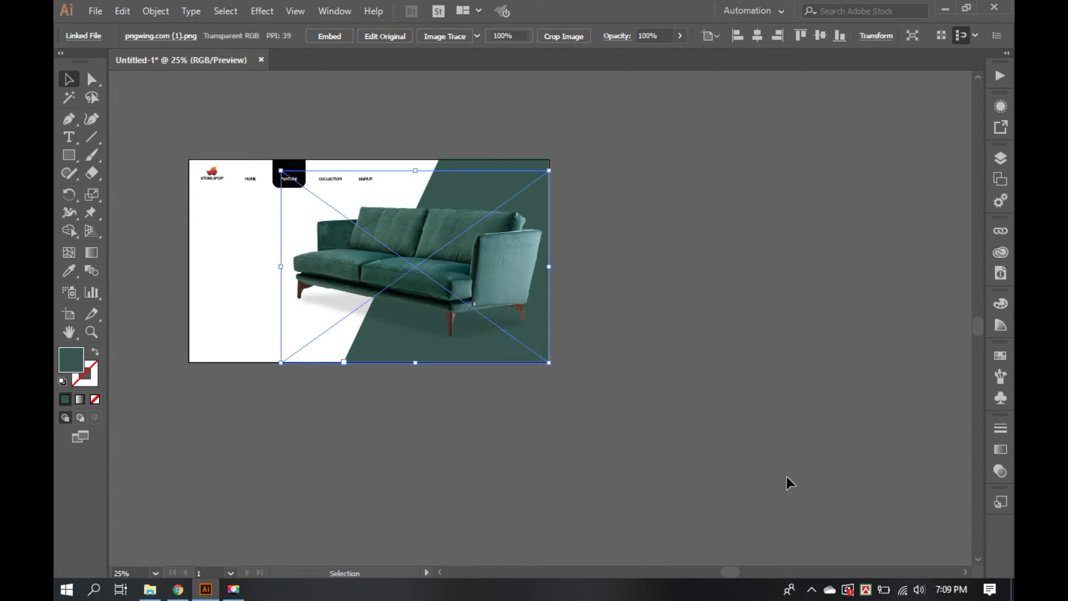
{"action": "left_click", "coordinate": [786, 478]}
{"action": "key", "text": "ctrl+0"}
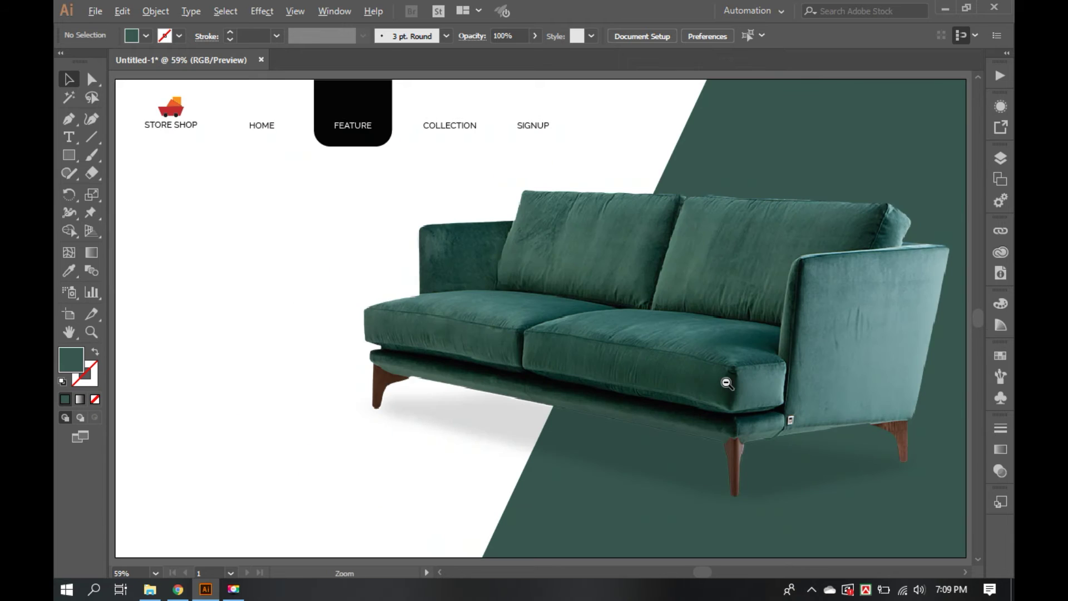
{"action": "left_click", "coordinate": [723, 377], "text": "ctrl+alt"}
{"action": "left_click", "coordinate": [683, 367], "text": "ctrl+alt"}
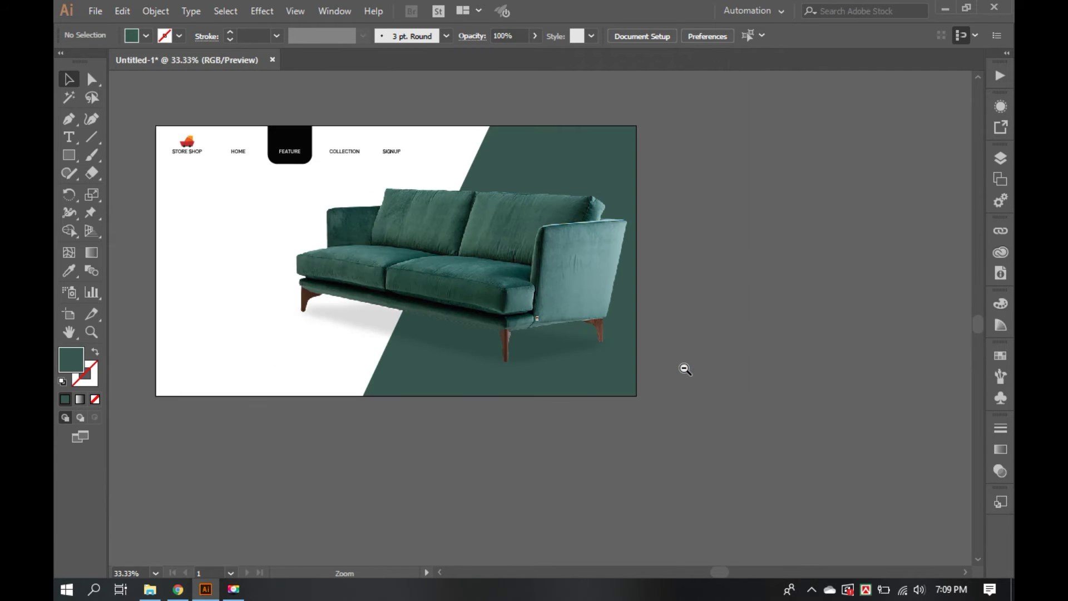
Shrink the sofa image and nudge it slightly left
{"action": "left_click", "coordinate": [505, 304]}
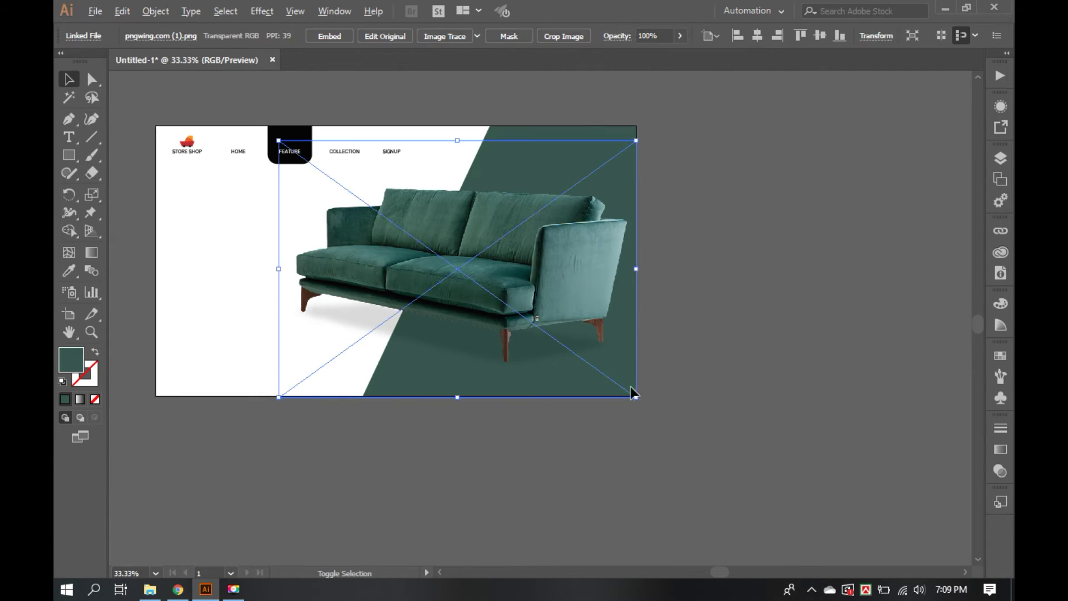
{"action": "left_click_drag", "start_coordinate": [636, 395], "coordinate": [532, 322]}
{"action": "mouse_move", "coordinate": [381, 244]}
{"action": "left_mouse_down"}
{"action": "mouse_move", "coordinate": [475, 282]}
{"action": "mouse_move", "coordinate": [536, 285]}
{"action": "left_mouse_up"}
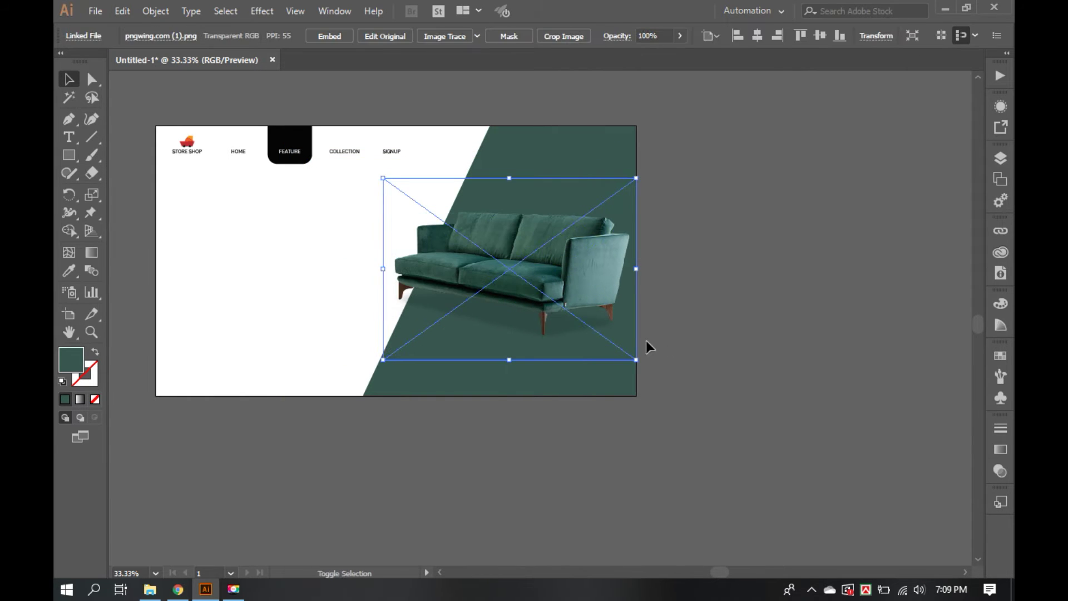
{"action": "left_click", "coordinate": [686, 352]}
{"action": "left_click_drag", "start_coordinate": [517, 267], "coordinate": [503, 267]}
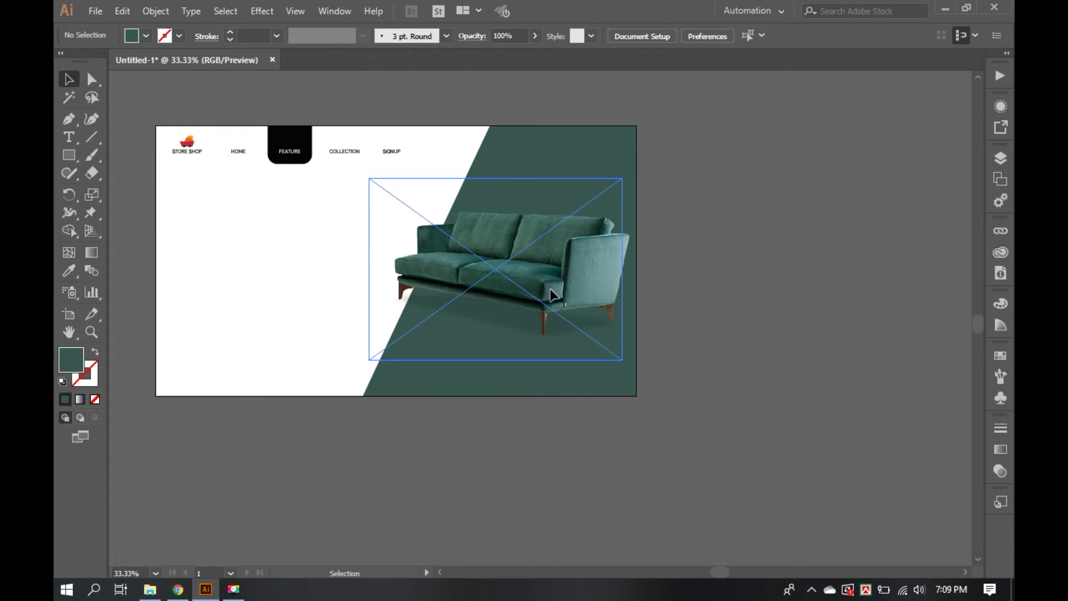
Slide the teal background panel to a new position across the artboard
{"action": "left_click", "coordinate": [719, 357]}
{"action": "left_click_drag", "start_coordinate": [539, 378], "coordinate": [503, 379]}
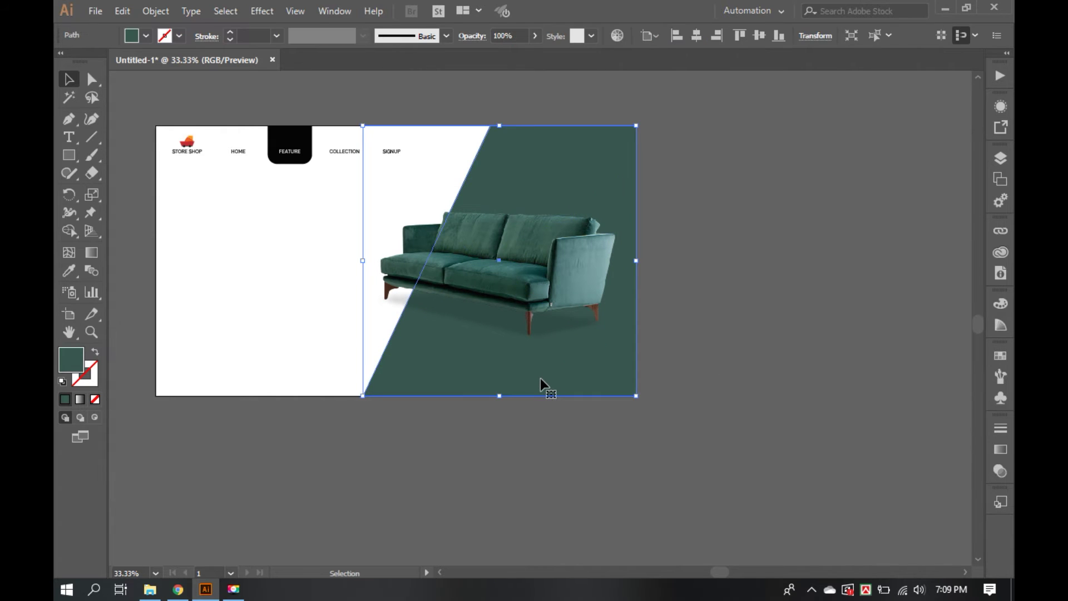
{"action": "mouse_move", "coordinate": [502, 379]}
{"action": "left_mouse_down"}
{"action": "mouse_move", "coordinate": [479, 376]}
{"action": "mouse_move", "coordinate": [756, 382]}
{"action": "left_mouse_up"}
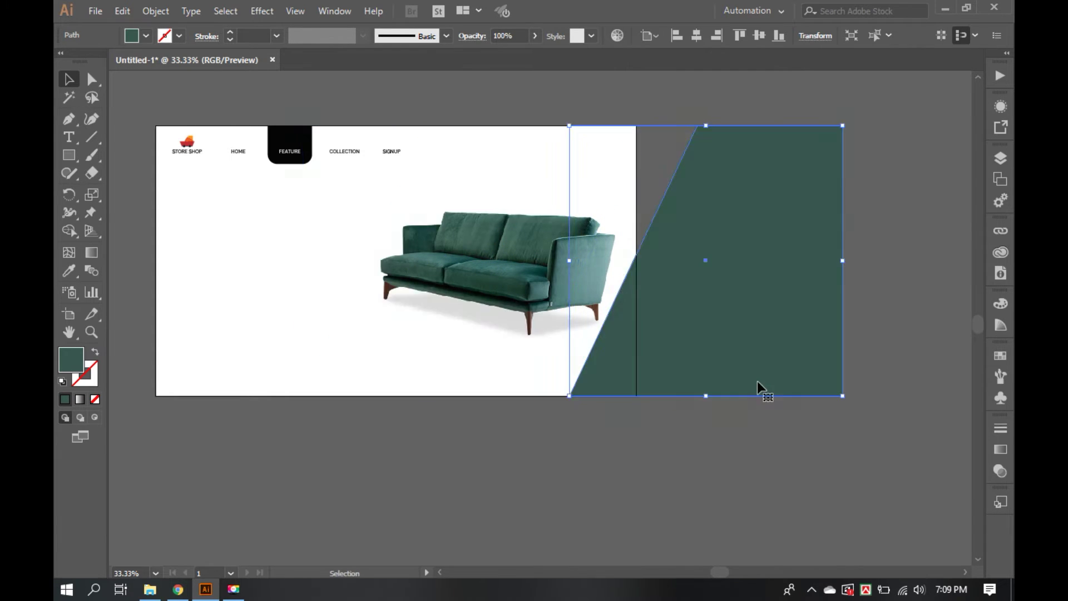
Push the teal panel's right anchors outward and align its right edge to the artboard
{"action": "key", "text": "a"}
{"action": "left_click_drag", "start_coordinate": [825, 102], "coordinate": [895, 455]}
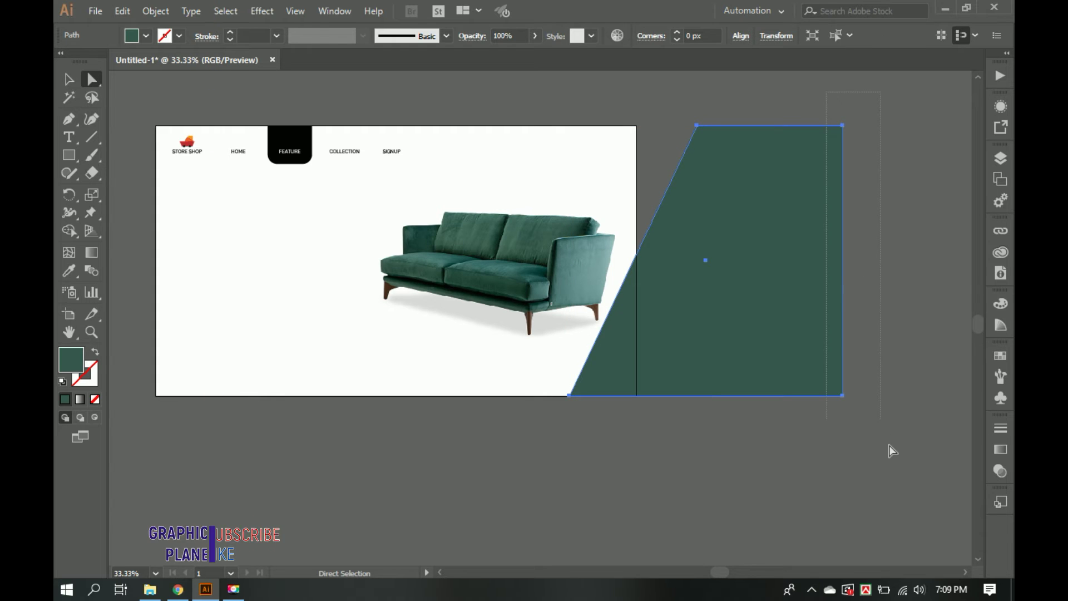
{"action": "key", "text": "Right"}
{"action": "key", "text": "Right"}
{"action": "key", "text": "Right"}
{"action": "key", "text": "Right"}
{"action": "key", "text": "Right"}
{"action": "key", "text": "Right"}
{"action": "key", "text": "Right"}
{"action": "key", "text": "Right"}
{"action": "key", "text": "Right"}
{"action": "key", "text": "Right"}
{"action": "key", "text": "Right"}
{"action": "key", "text": "Right"}
{"action": "key", "text": "Right"}
{"action": "key", "text": "Right"}
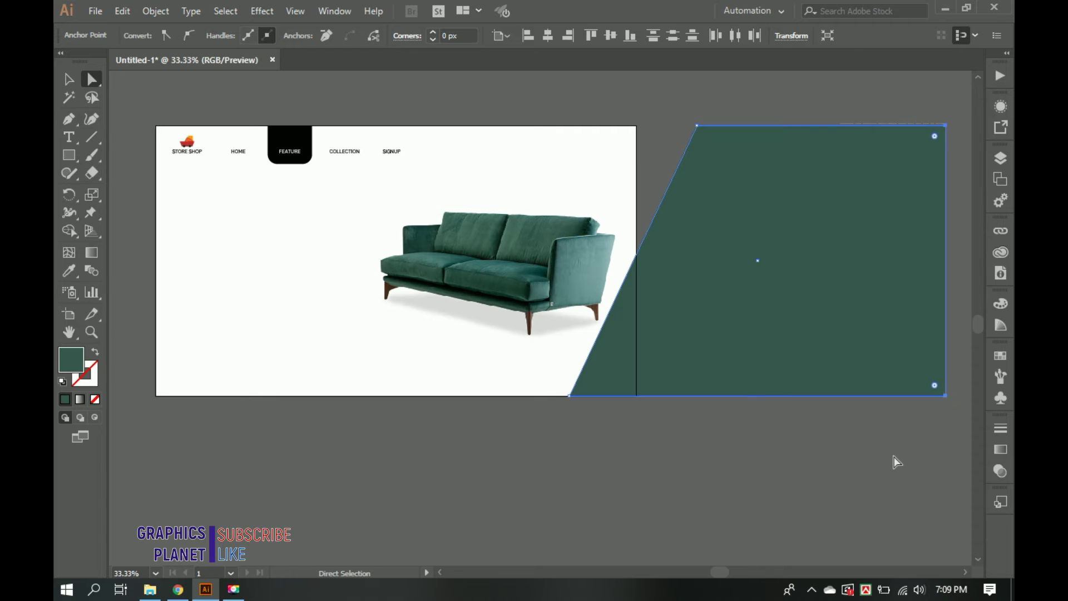
{"action": "key", "text": "v"}
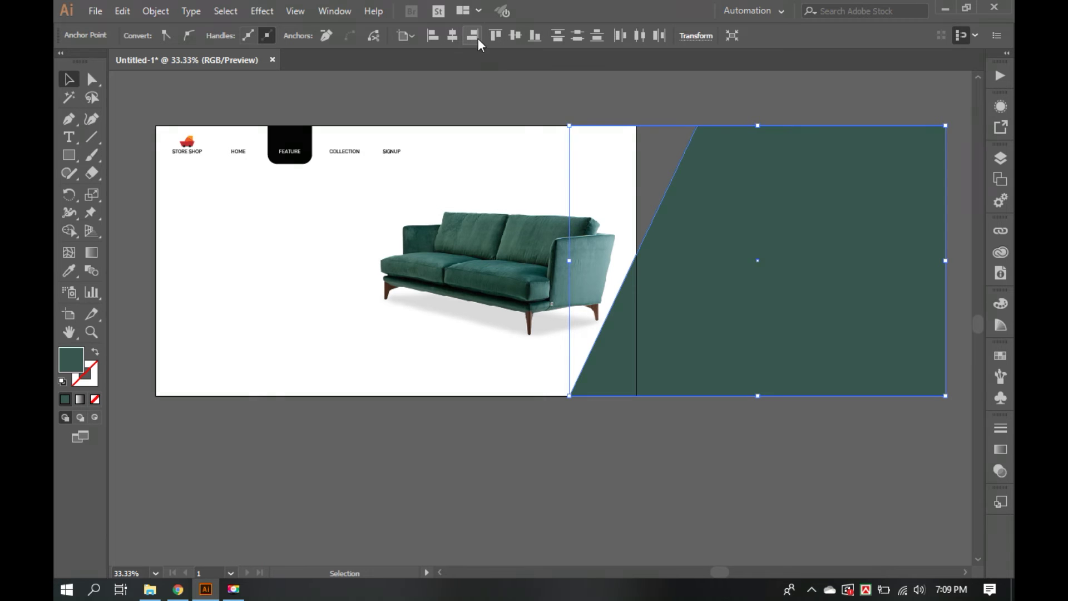
{"action": "key", "text": "ctrl+z"}
{"action": "key", "text": "ctrl+shift+z"}
{"action": "left_click", "coordinate": [839, 290]}
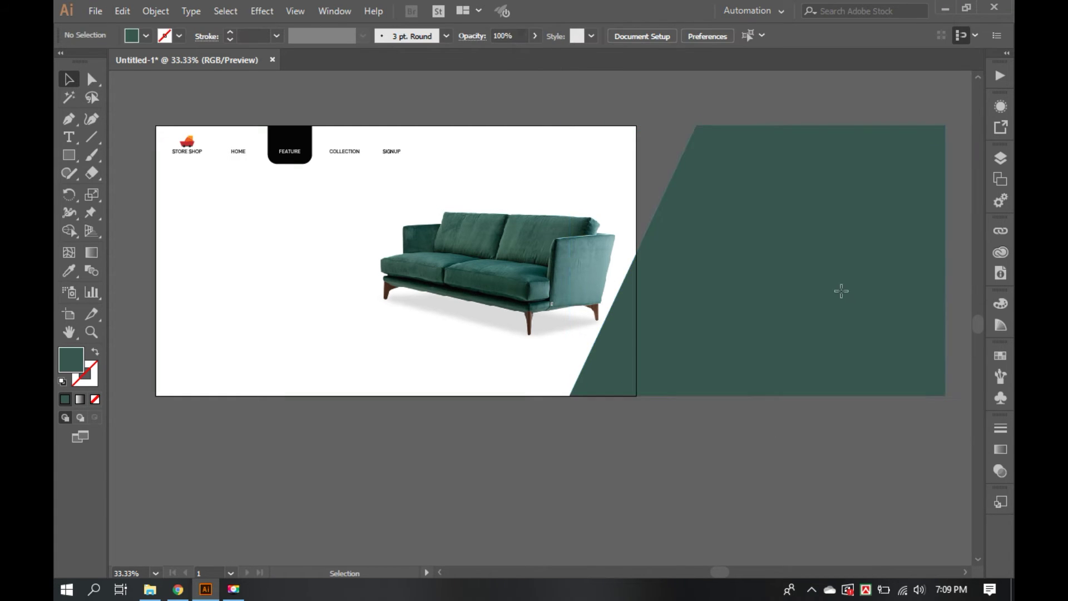
{"action": "left_click", "coordinate": [714, 35]}
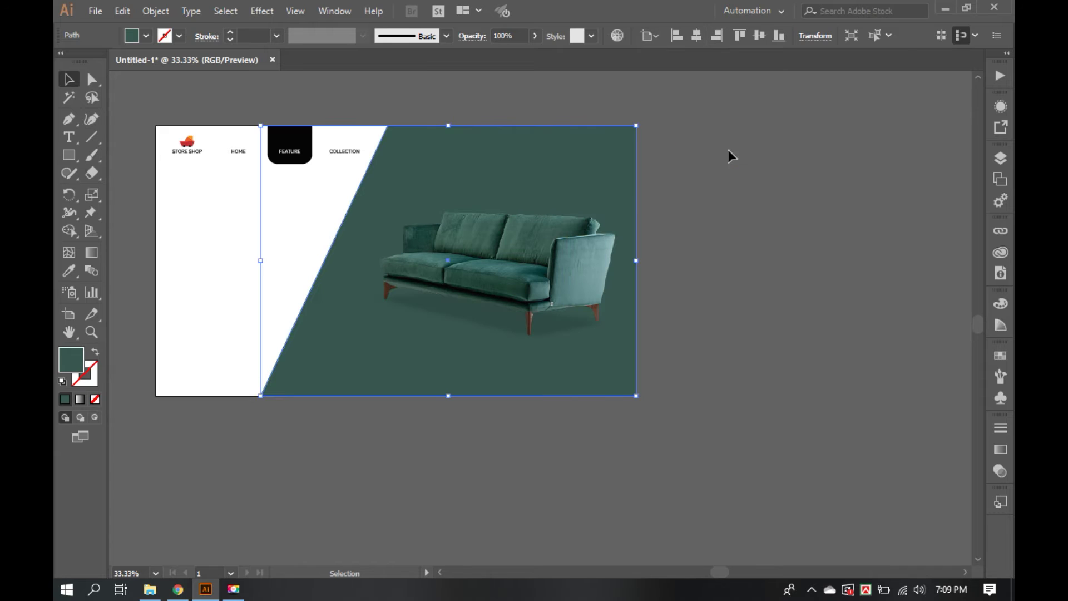
{"action": "left_click", "coordinate": [746, 346]}
Recolour the panel with the sofa arm's lighter teal and shift it about 40 px right
{"action": "left_click", "coordinate": [613, 363]}
{"action": "key", "text": "i"}
{"action": "left_click", "coordinate": [583, 263]}
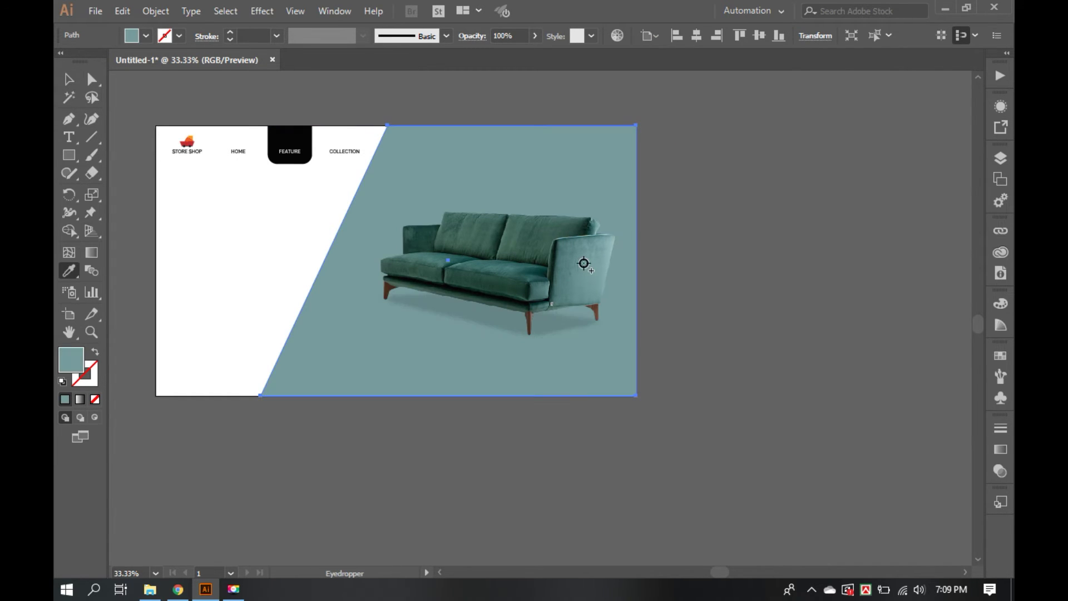
{"action": "key", "text": "v"}
{"action": "left_click", "coordinate": [677, 345]}
{"action": "mouse_move", "coordinate": [573, 385]}
{"action": "left_mouse_down"}
{"action": "mouse_move", "coordinate": [626, 375]}
{"action": "mouse_move", "coordinate": [599, 365]}
{"action": "left_mouse_up"}
Align the panel's right anchors flush with the artboard edge, then zoom in
{"action": "key", "text": "a"}
{"action": "left_click_drag", "start_coordinate": [677, 100], "coordinate": [719, 468]}
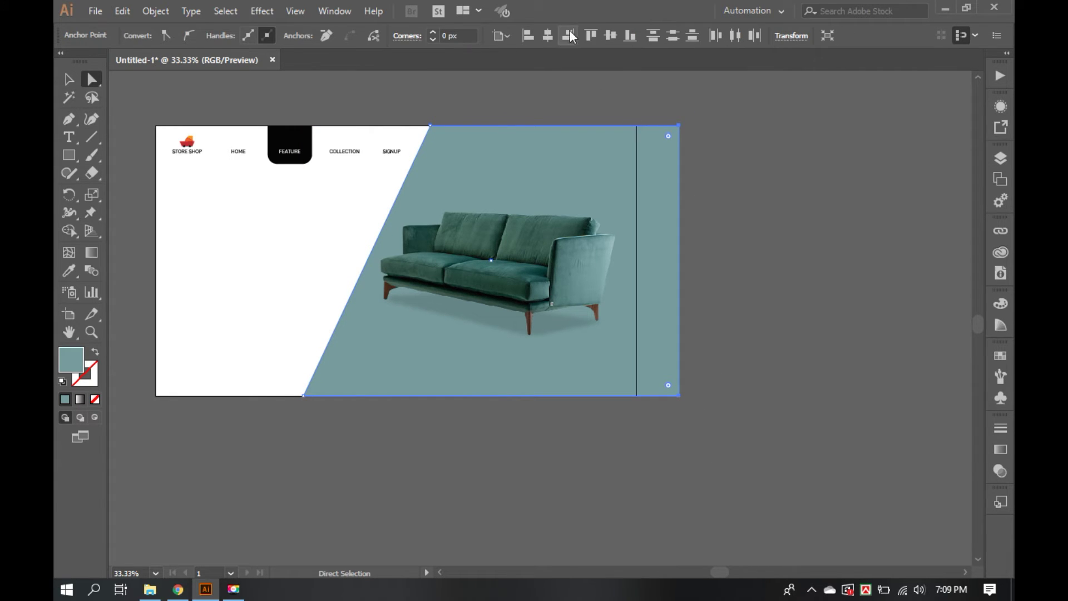
{"action": "left_click", "coordinate": [567, 35]}
{"action": "left_click", "coordinate": [804, 217]}
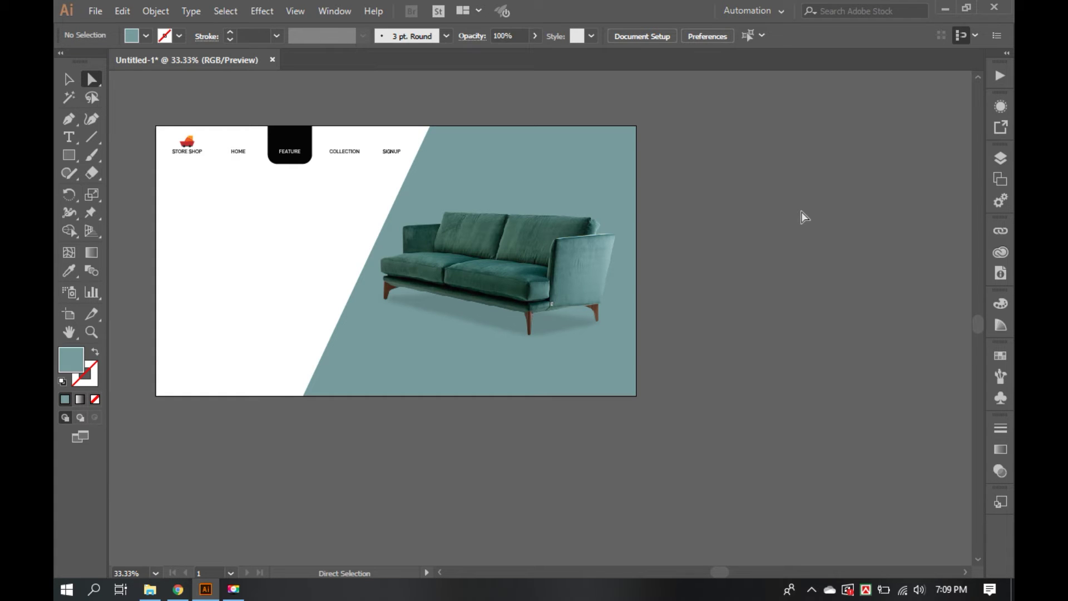
{"action": "key", "text": "ctrl+0"}
{"action": "left_click", "coordinate": [797, 216], "text": "alt"}
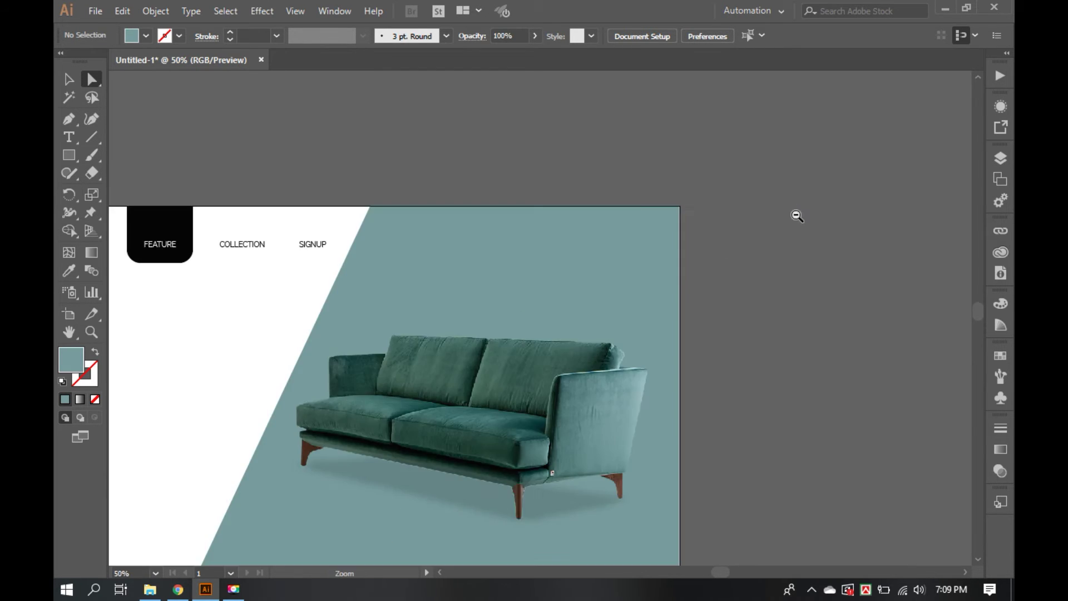
{"action": "left_click_drag", "start_coordinate": [548, 325], "coordinate": [729, 258]}
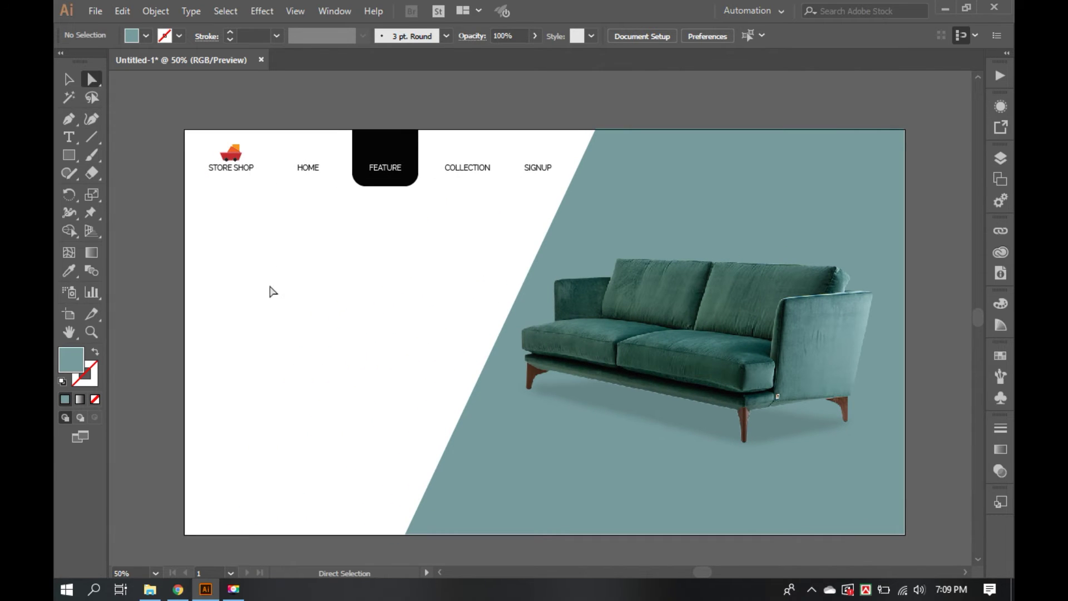
{"action": "left_click", "coordinate": [515, 419]}
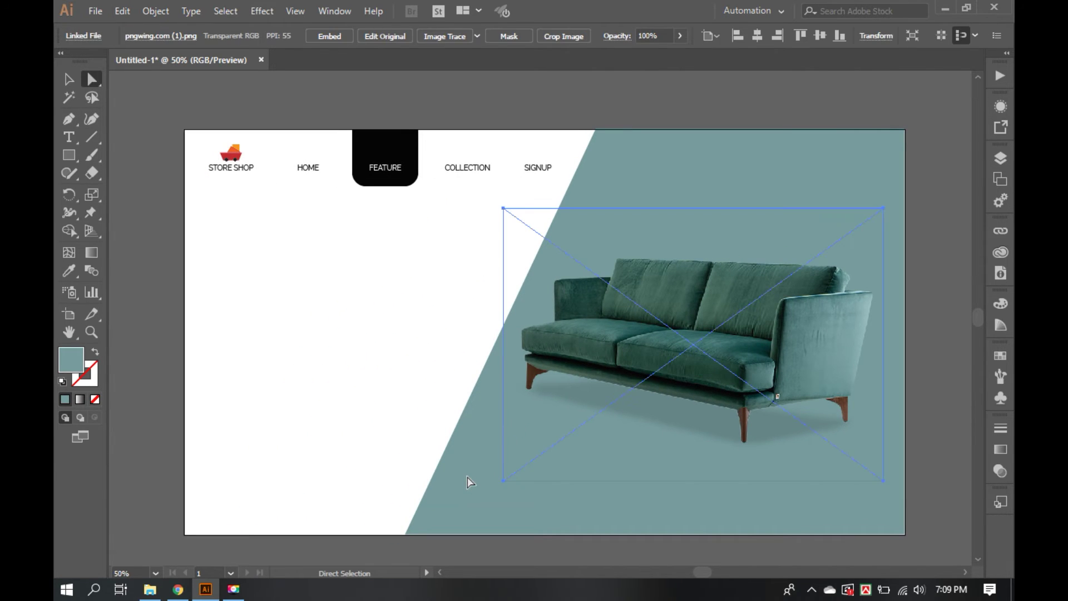
{"action": "left_click", "coordinate": [467, 476]}
{"action": "key", "text": "v"}
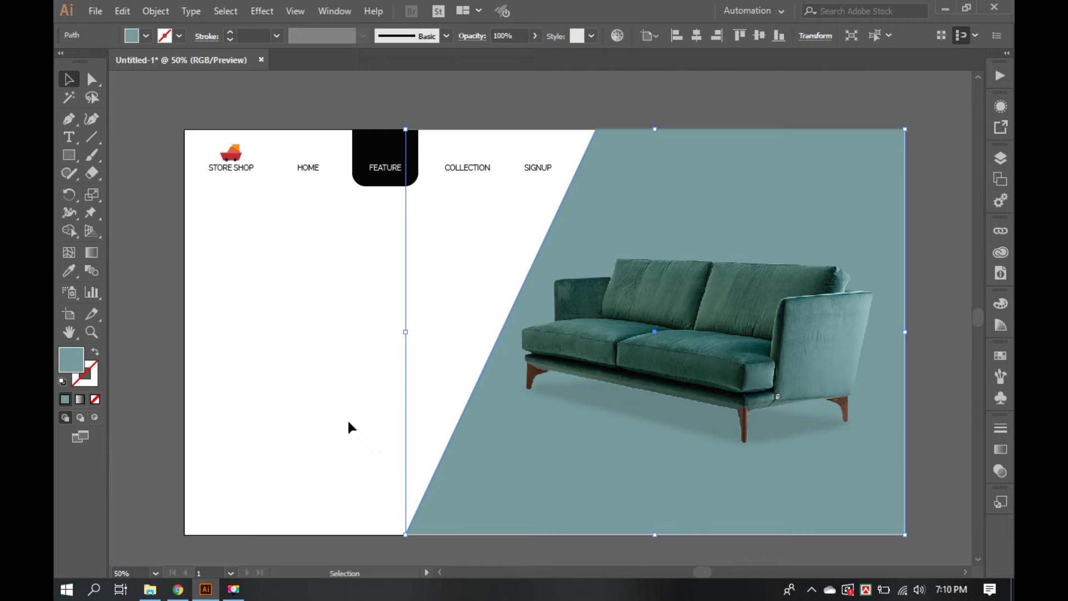
{"action": "key", "text": "i"}
{"action": "left_click", "coordinate": [231, 152]}
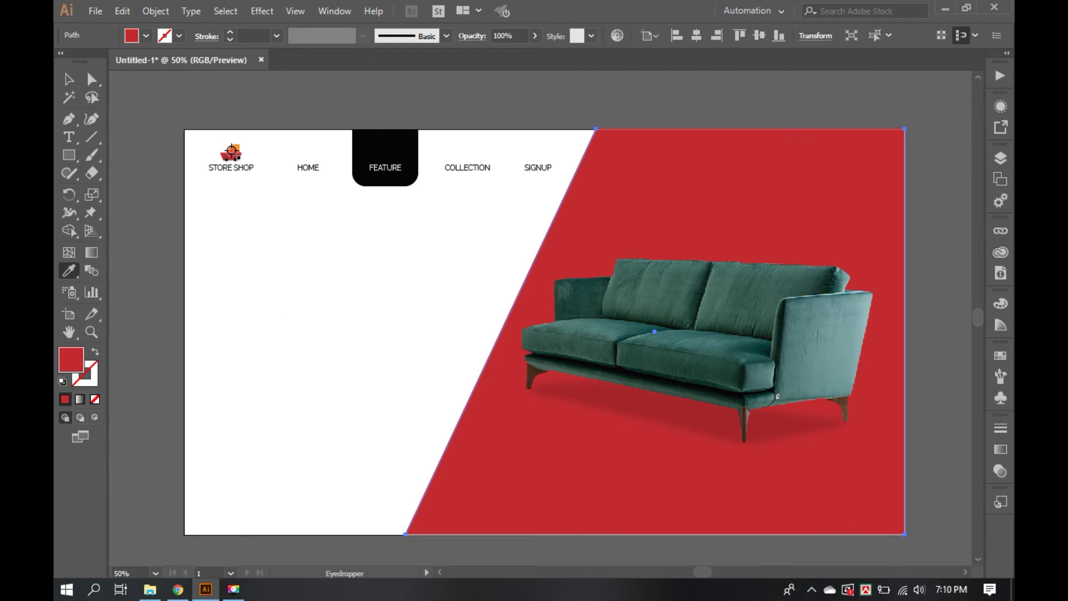
{"action": "left_click", "coordinate": [235, 149]}
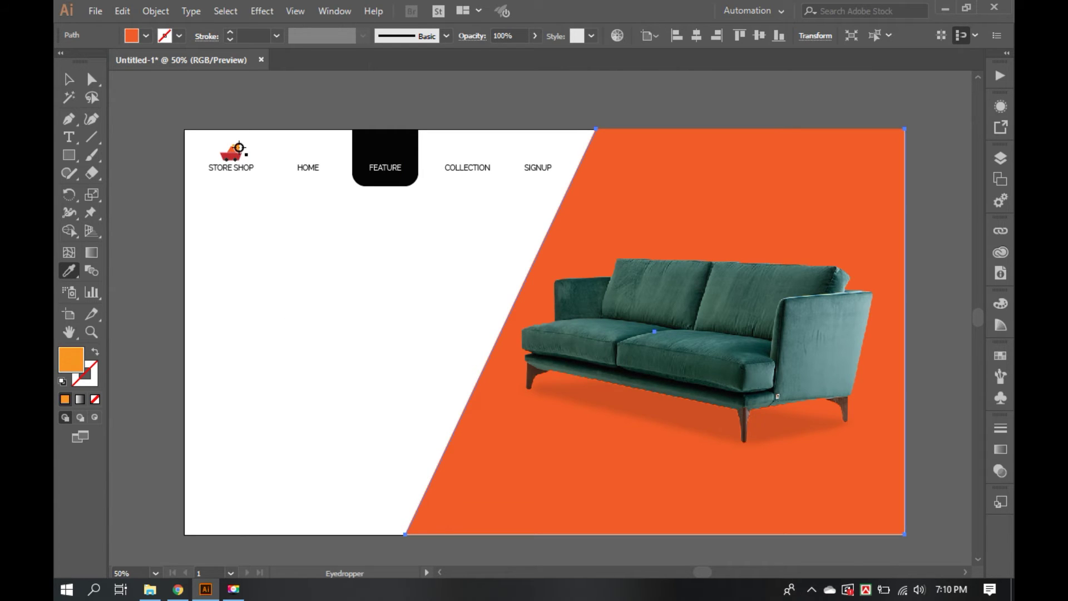
{"action": "key", "text": "v"}
{"action": "left_click", "coordinate": [362, 365]}
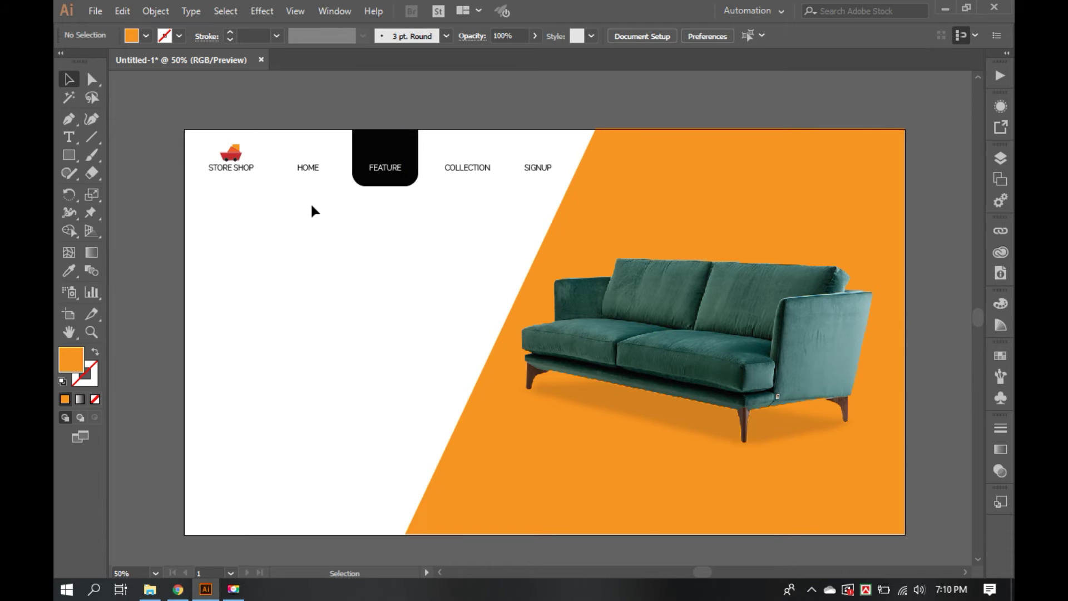
{"action": "left_click", "coordinate": [306, 169]}
{"action": "left_click", "coordinate": [389, 172], "text": "shift"}
{"action": "left_click", "coordinate": [396, 195]}
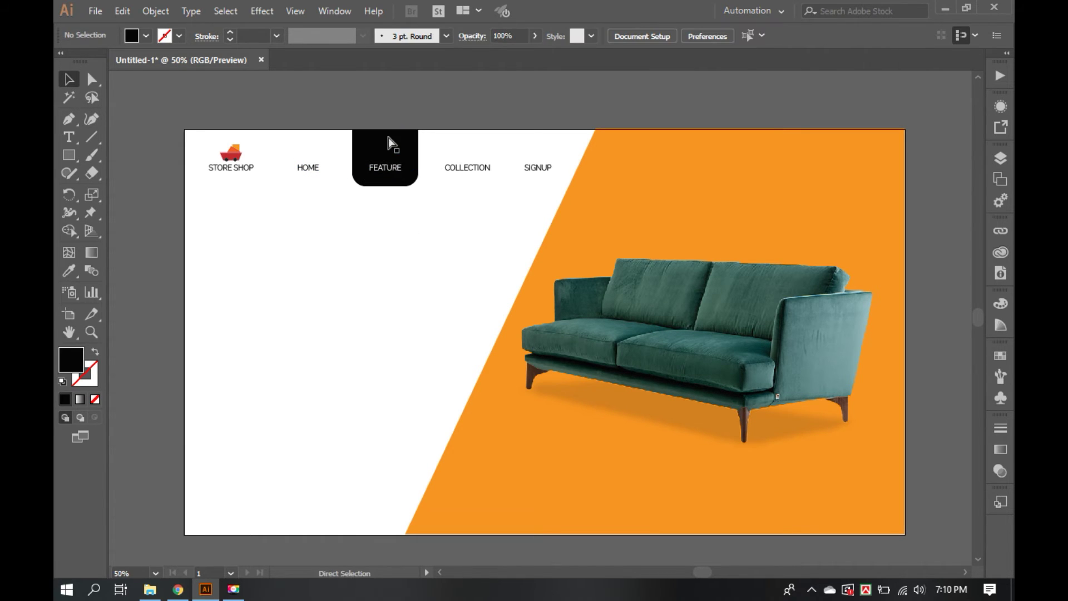
{"action": "left_click", "coordinate": [516, 470]}
{"action": "left_click", "coordinate": [465, 481]}
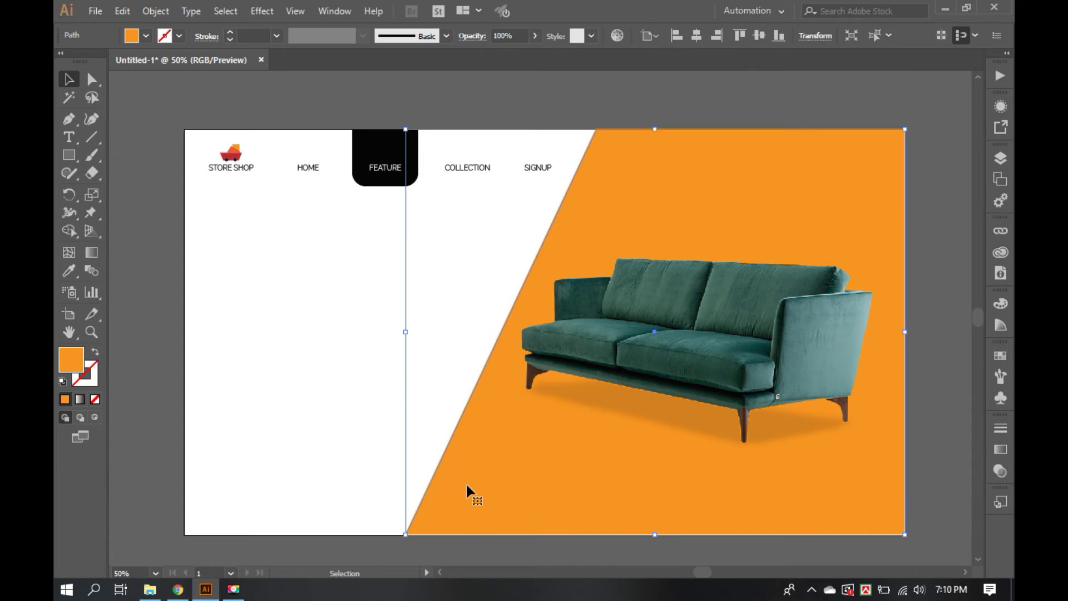
{"action": "key", "text": "i"}
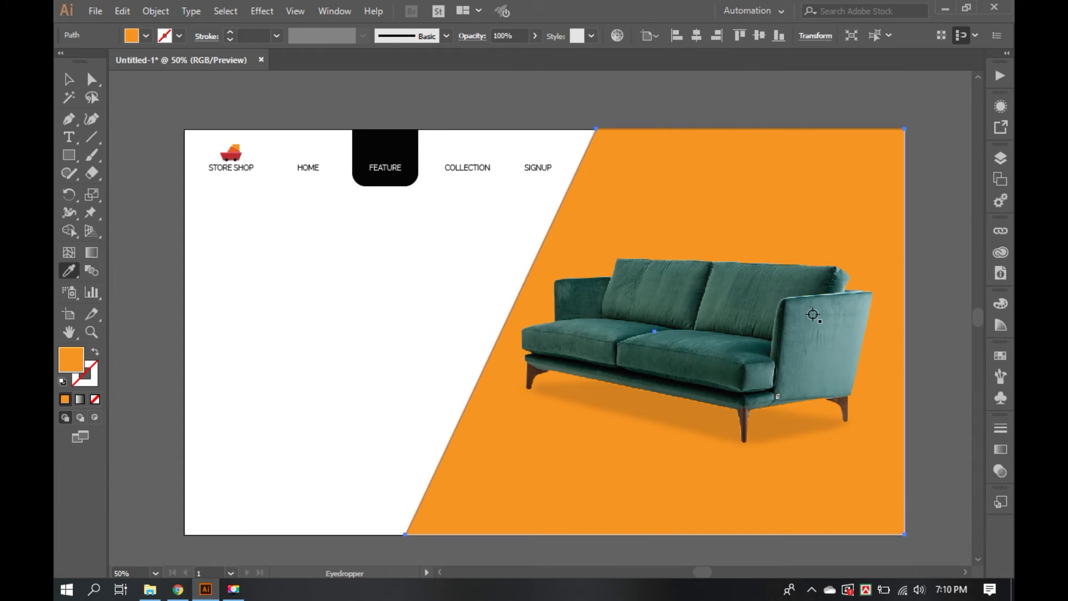
{"action": "left_click", "coordinate": [816, 306]}
{"action": "left_click", "coordinate": [854, 311]}
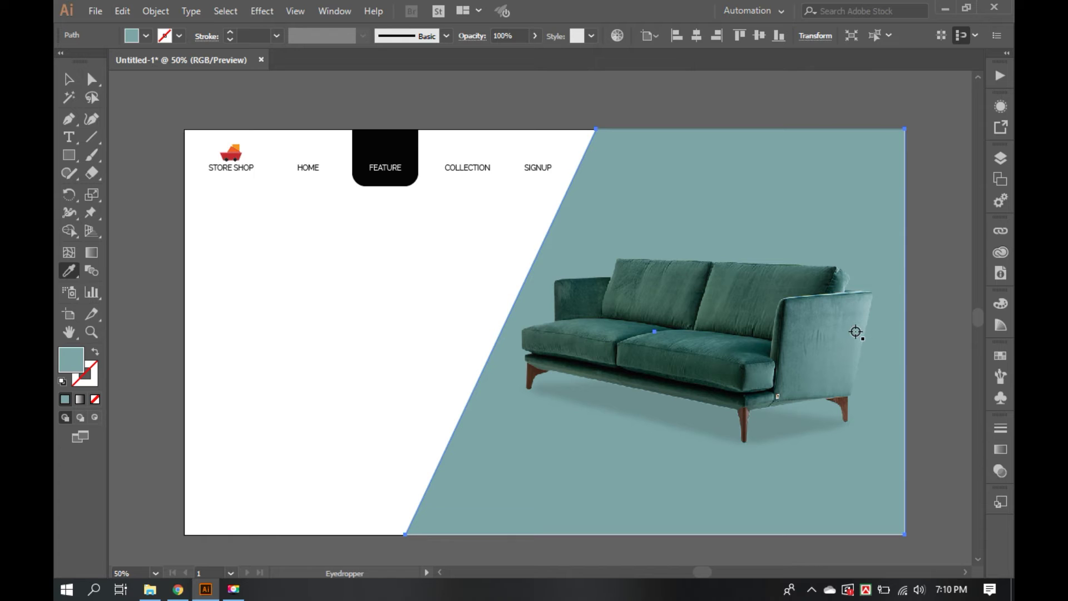
{"action": "key", "text": "v"}
{"action": "left_click", "coordinate": [211, 360]}
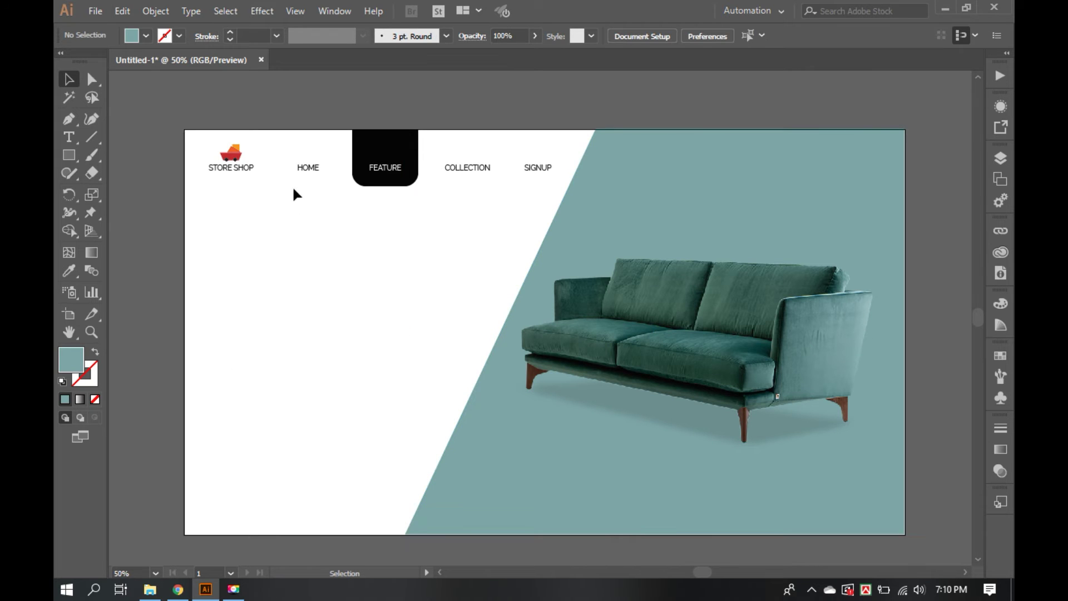
{"action": "left_click", "coordinate": [307, 168]}
Colour the FEATURE, COLLECTION and SIGNUP nav labels with the panel's teal
{"action": "left_click", "coordinate": [384, 168], "text": "shift"}
{"action": "left_click", "coordinate": [461, 170], "text": "shift"}
{"action": "left_click", "coordinate": [534, 168], "text": "shift"}
{"action": "key", "text": "i"}
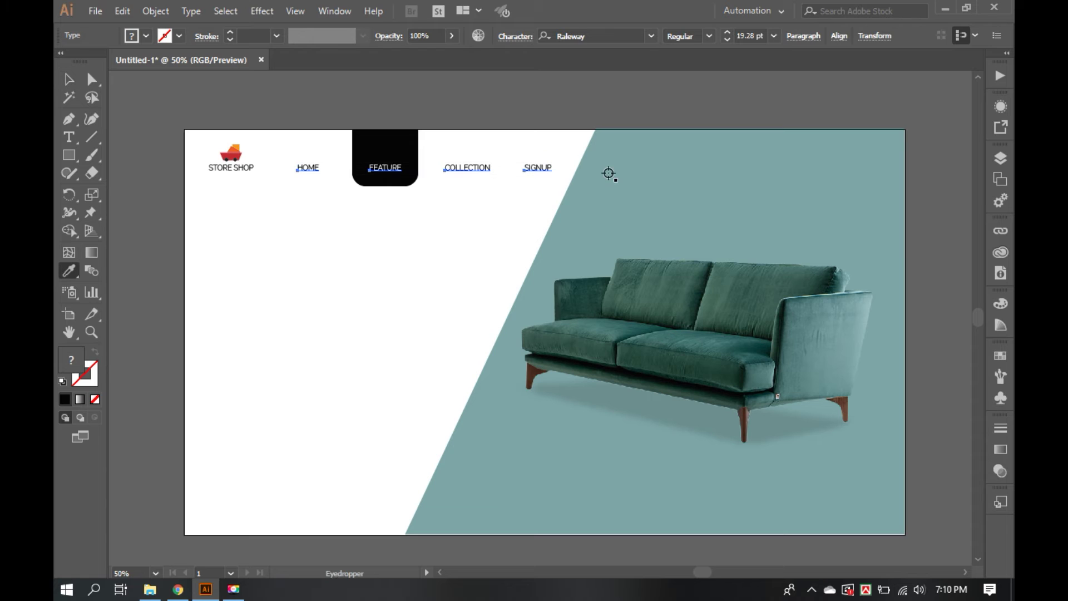
{"action": "left_click", "coordinate": [632, 157]}
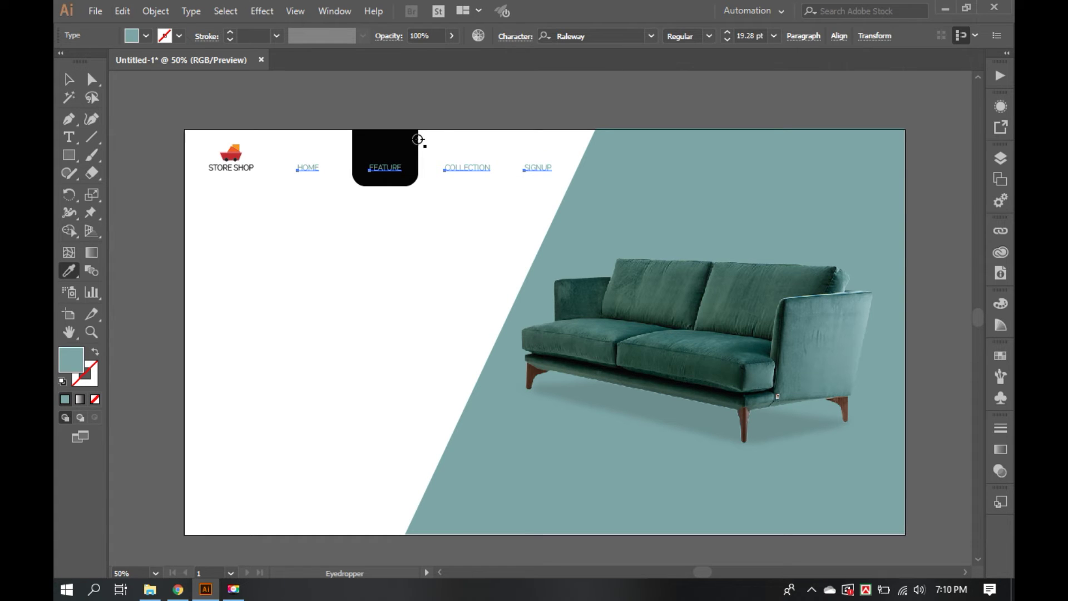
{"action": "key", "text": "v"}
{"action": "left_click", "coordinate": [340, 231]}
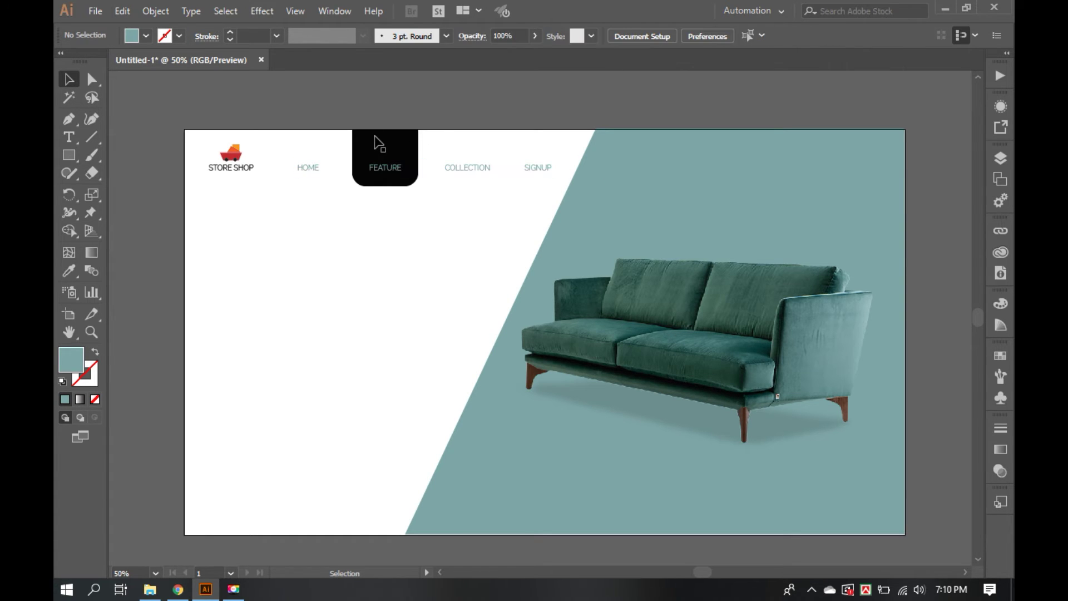
Fill the black FEATURE tab with the panel's teal
{"action": "left_click", "coordinate": [370, 143]}
{"action": "key", "text": "i"}
{"action": "left_click", "coordinate": [631, 141]}
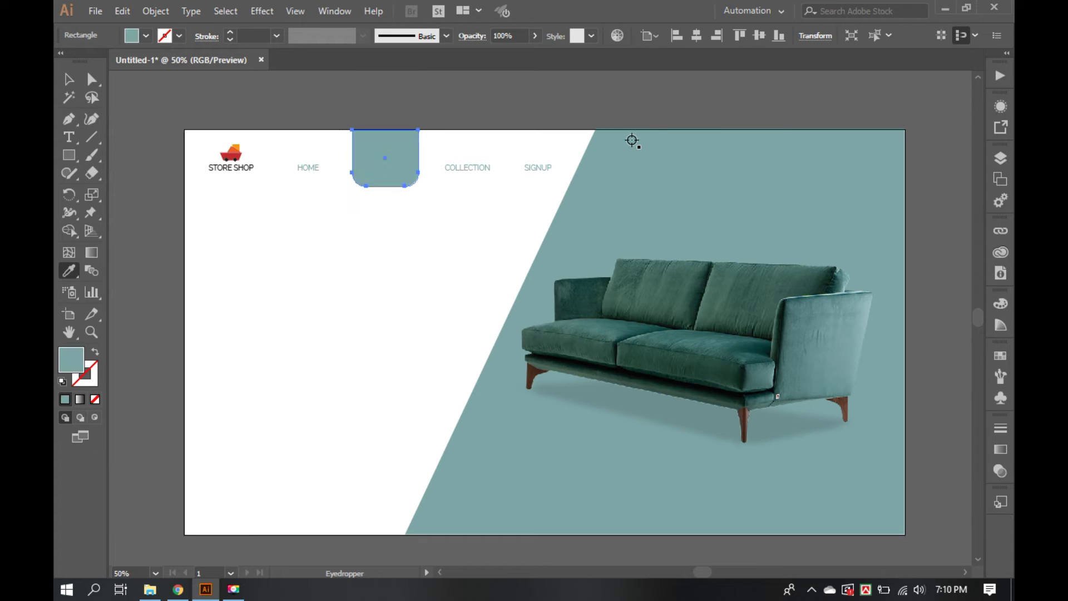
{"action": "key", "text": "v"}
{"action": "left_click", "coordinate": [339, 214]}
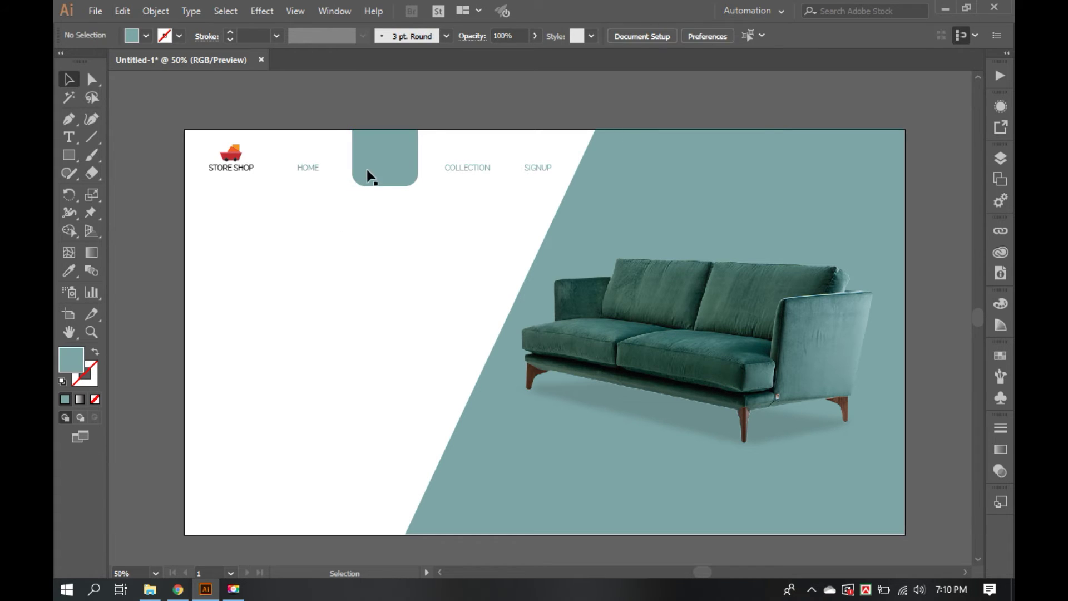
Centre the teal tab horizontally on its FEATURE label
{"action": "left_click", "coordinate": [368, 168]}
{"action": "left_click_drag", "start_coordinate": [393, 217], "coordinate": [348, 118]}
{"action": "left_click", "coordinate": [390, 165]}
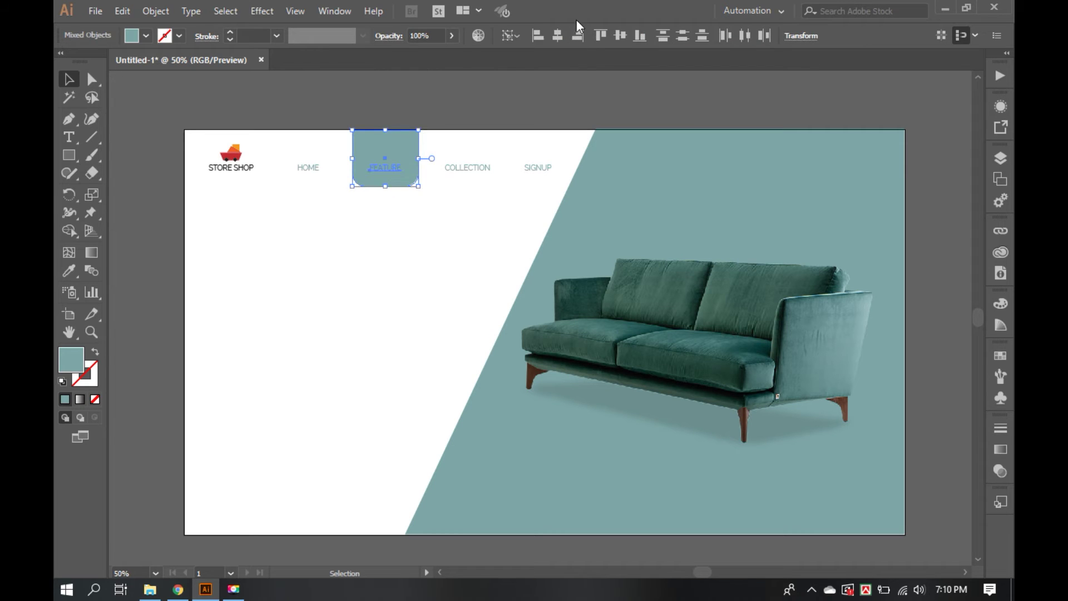
{"action": "left_click", "coordinate": [556, 35]}
{"action": "left_click", "coordinate": [430, 240]}
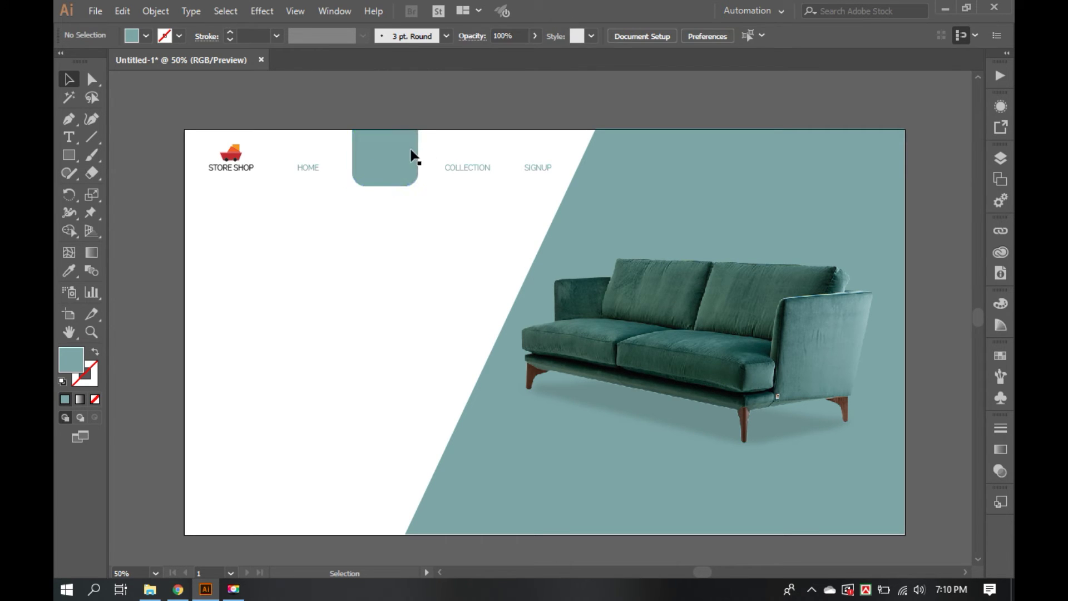
Darken the tab's fill to 50% brightness, #5E7F7E
{"action": "left_click", "coordinate": [411, 155]}
{"action": "double_click", "coordinate": [71, 360]}
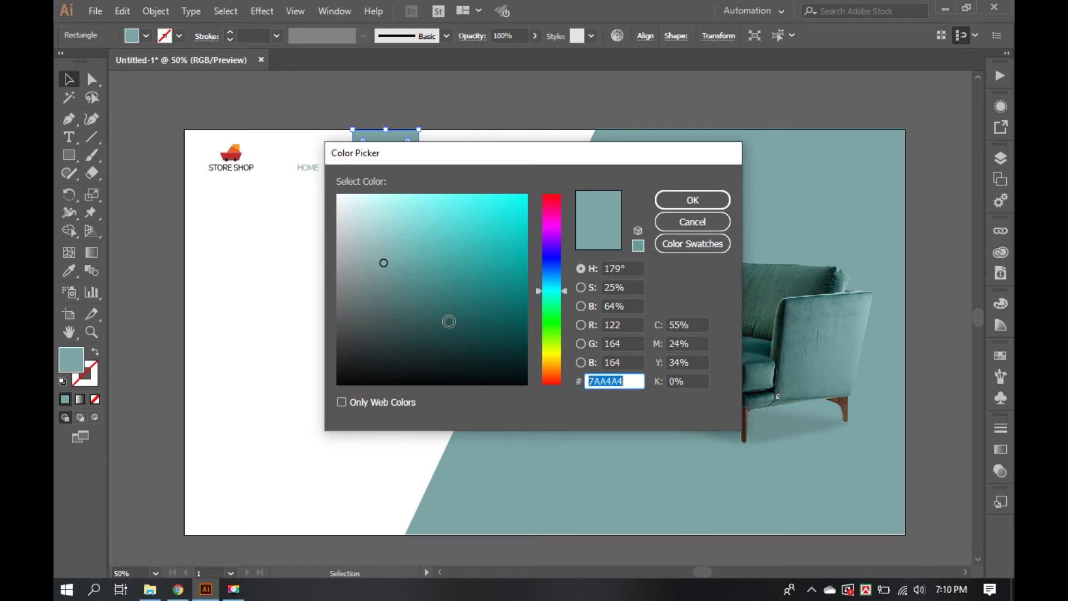
{"action": "left_click", "coordinate": [384, 288]}
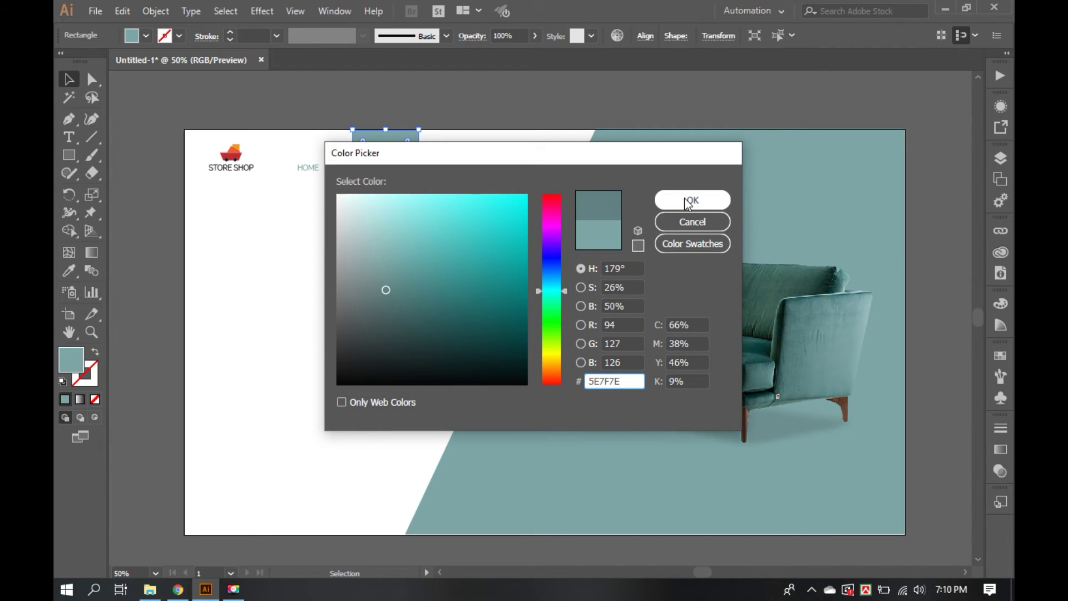
{"action": "left_click", "coordinate": [691, 200]}
{"action": "left_click", "coordinate": [423, 205]}
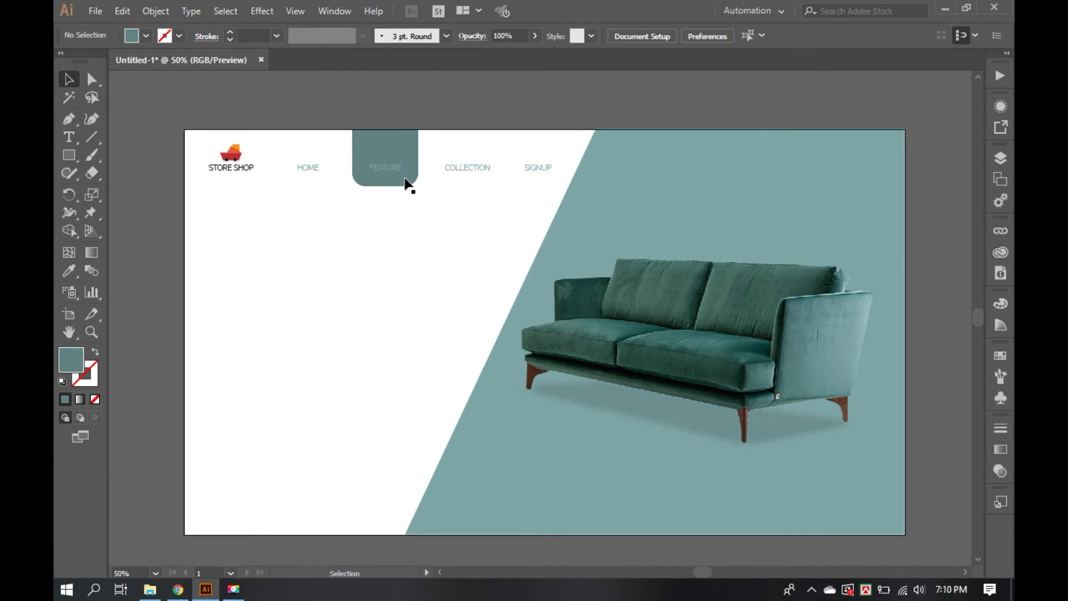
Make the FEATURE label text white from the fill swatches
{"action": "left_click", "coordinate": [390, 168]}
{"action": "left_click", "coordinate": [138, 34]}
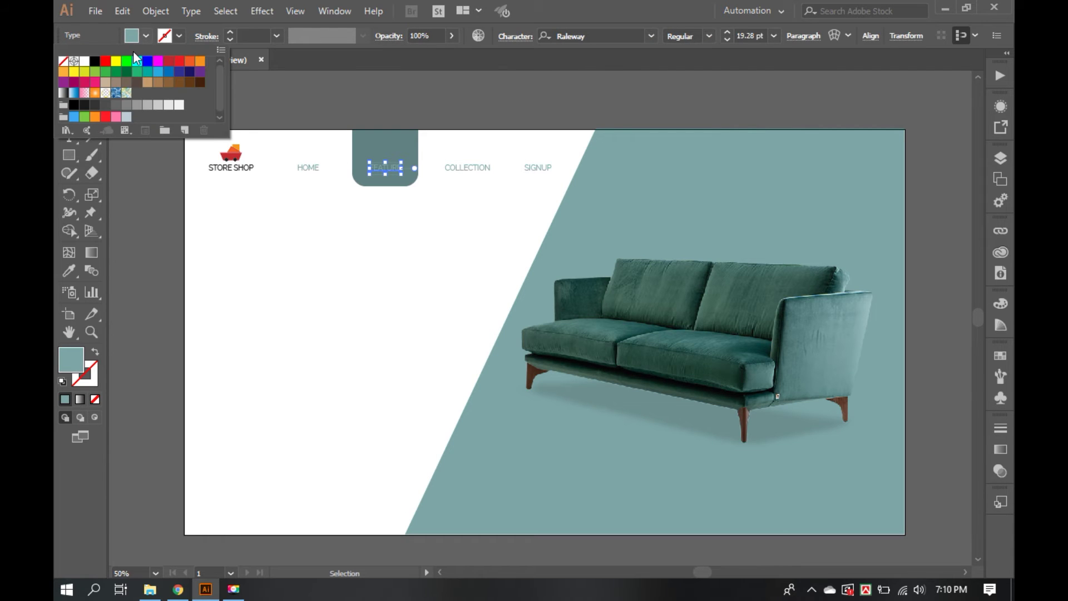
{"action": "left_click", "coordinate": [85, 66]}
{"action": "left_click", "coordinate": [374, 327]}
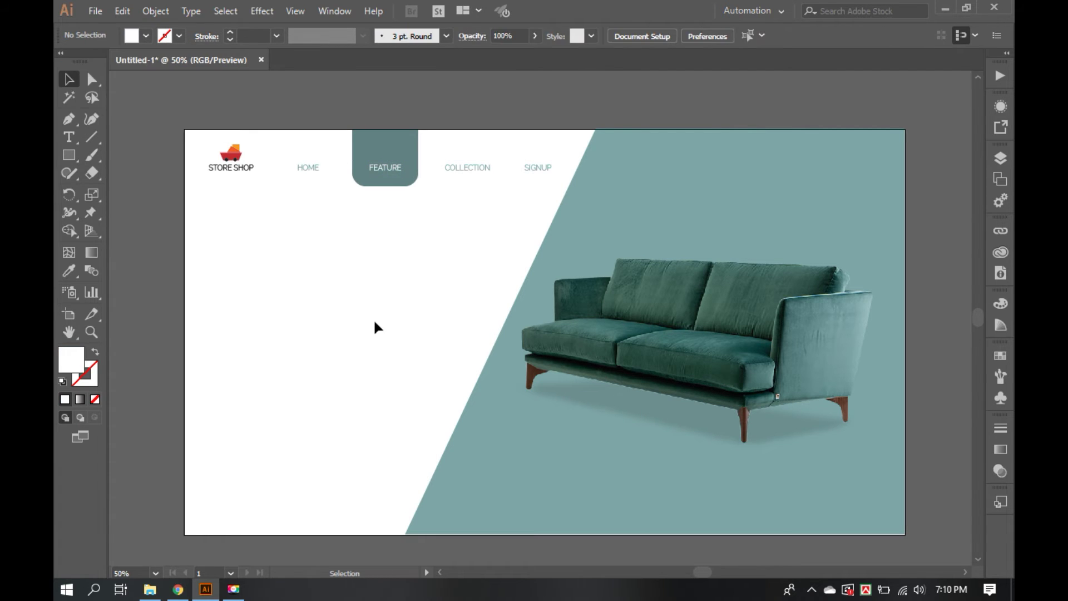
Add a NIKE AIR FURNITURE text object below the navigation
{"action": "key", "text": "z"}
{"action": "left_click_drag", "start_coordinate": [193, 245], "coordinate": [274, 300]}
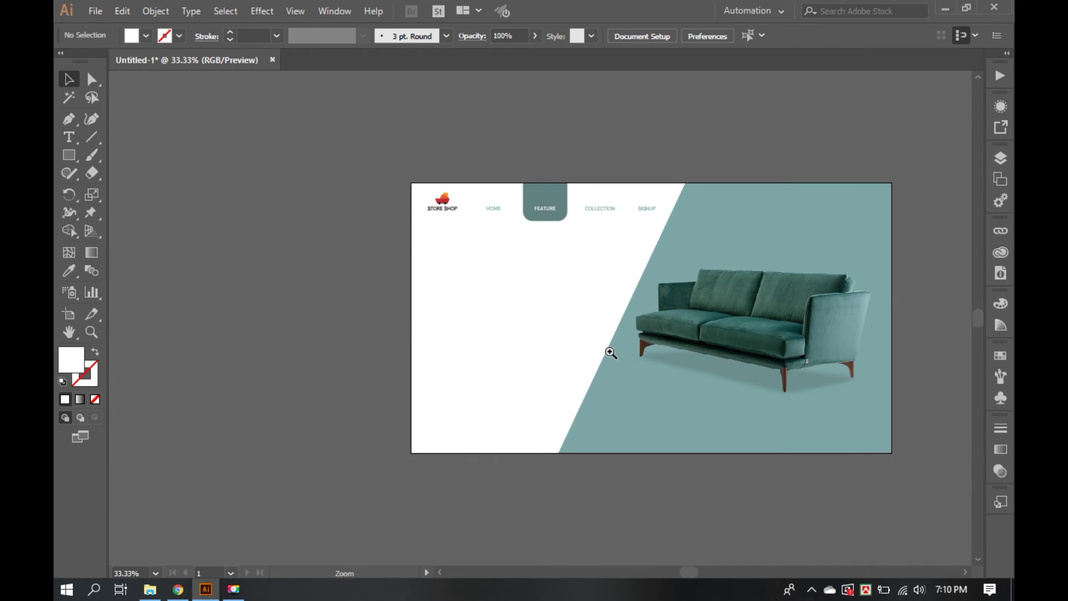
{"action": "left_click", "coordinate": [610, 353]}
{"action": "left_click_drag", "start_coordinate": [451, 336], "coordinate": [376, 342]}
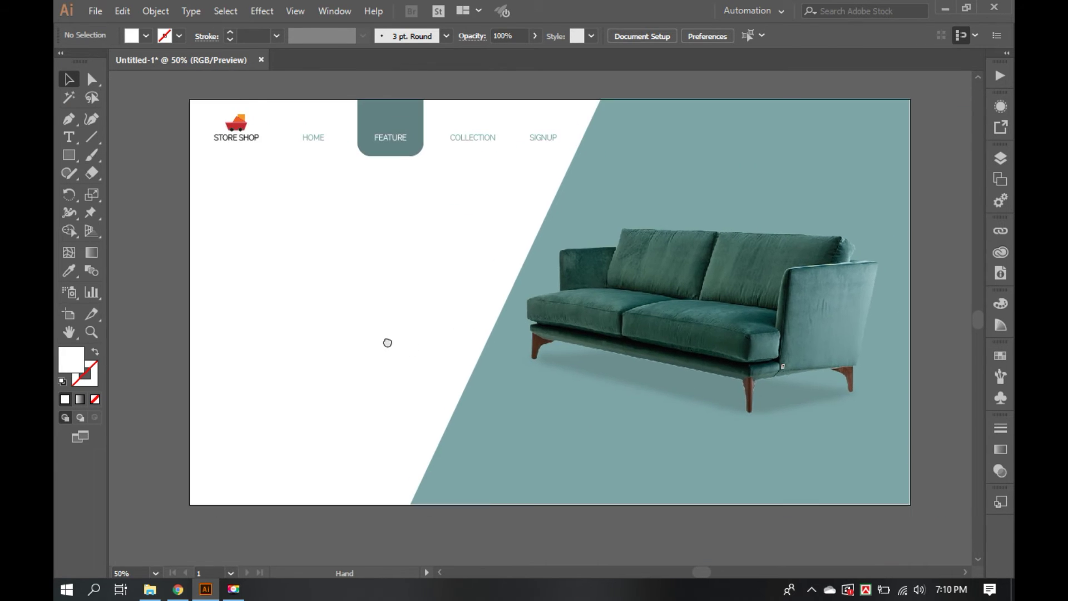
{"action": "left_click", "coordinate": [67, 139]}
{"action": "left_click", "coordinate": [240, 219]}
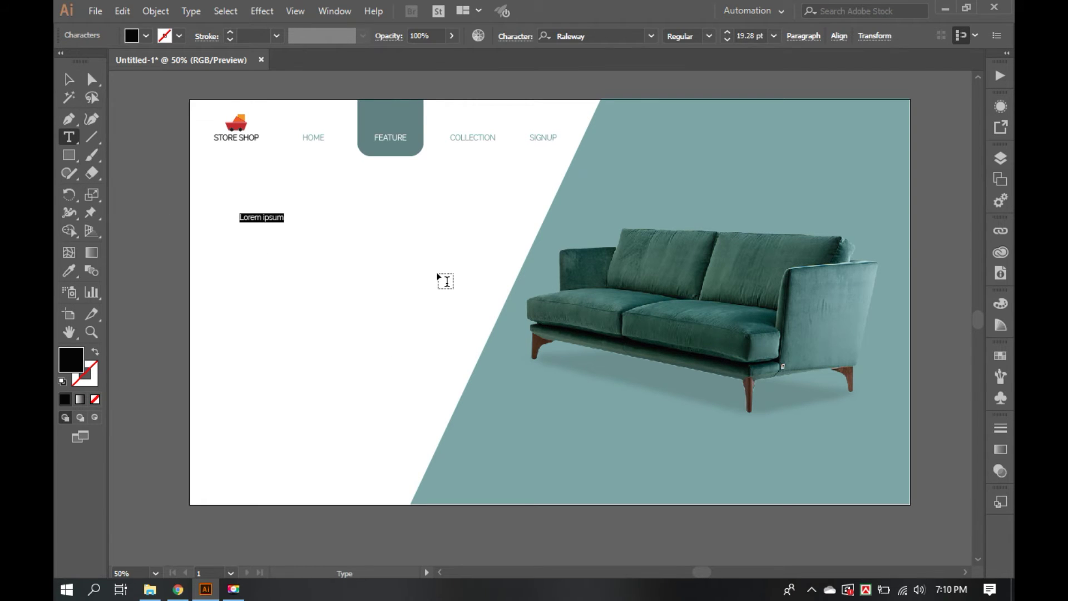
{"action": "key", "text": "BackSpace"}
{"action": "type", "text": "IKE AIR FURNITU"}
{"action": "type", "text": "RE"}
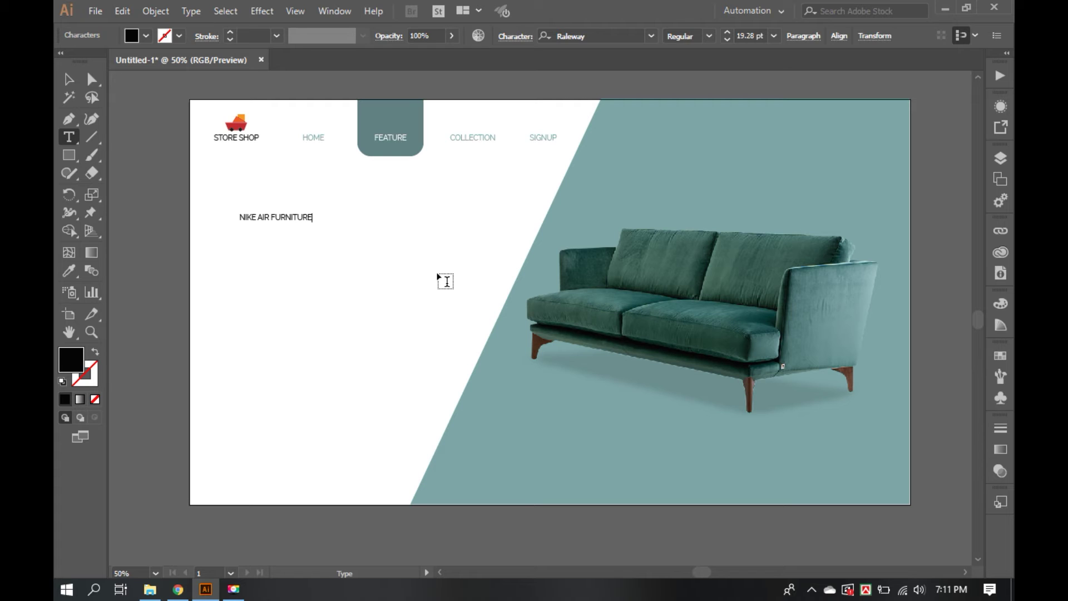
{"action": "left_click", "coordinate": [69, 79]}
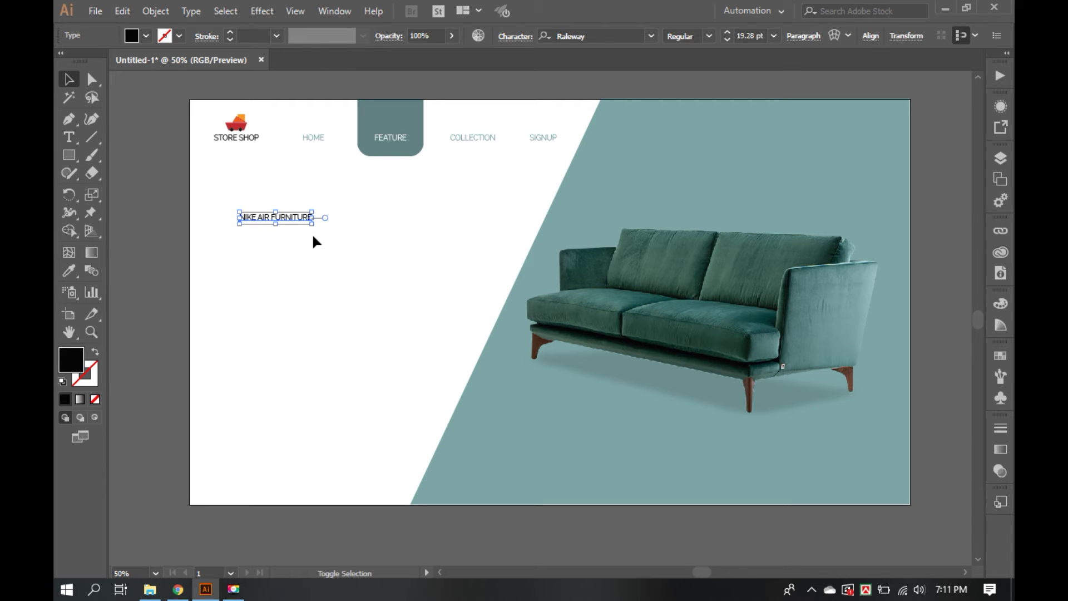
Enlarge the heading, move it under the nav, and set it to Light weight
{"action": "left_click_drag", "start_coordinate": [312, 221], "coordinate": [453, 312]}
{"action": "left_click", "coordinate": [453, 313]}
{"action": "mouse_move", "coordinate": [356, 228]}
{"action": "left_mouse_down"}
{"action": "mouse_move", "coordinate": [335, 200]}
{"action": "mouse_move", "coordinate": [346, 196]}
{"action": "left_mouse_up"}
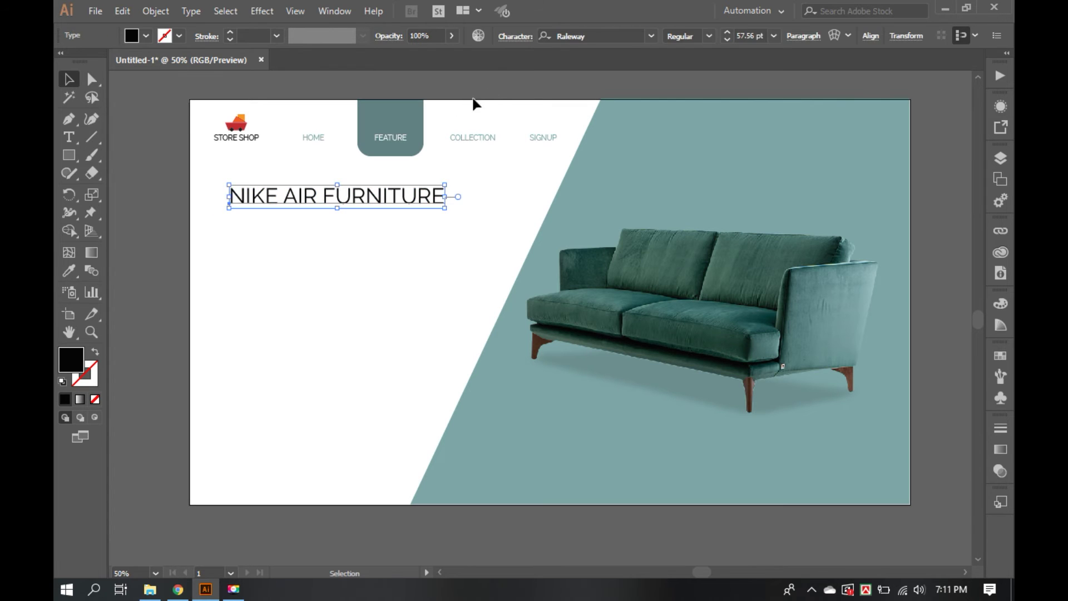
{"action": "left_click", "coordinate": [709, 36]}
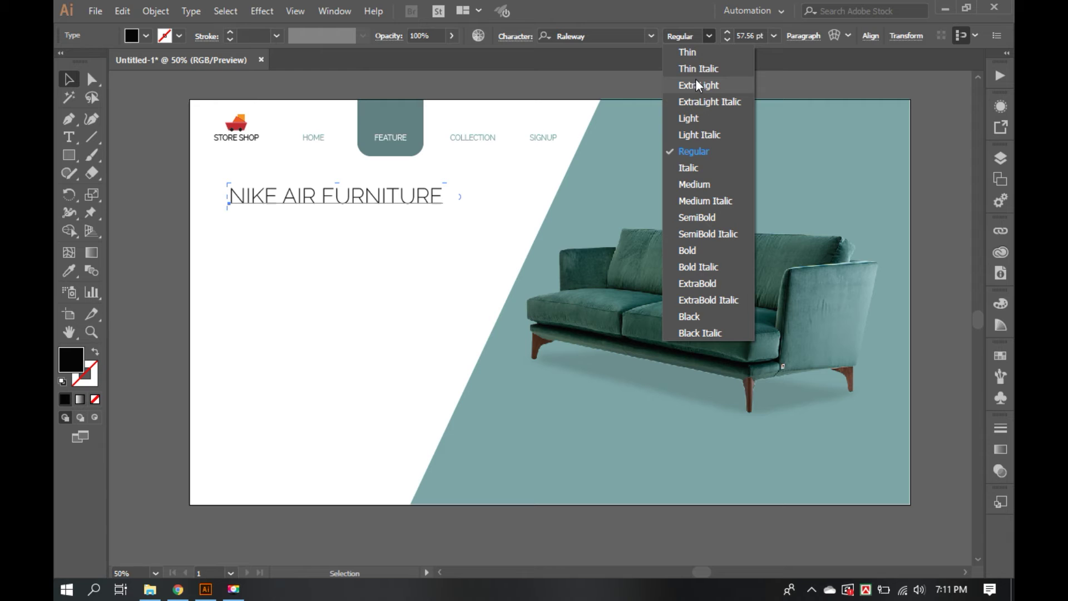
{"action": "left_click", "coordinate": [699, 118]}
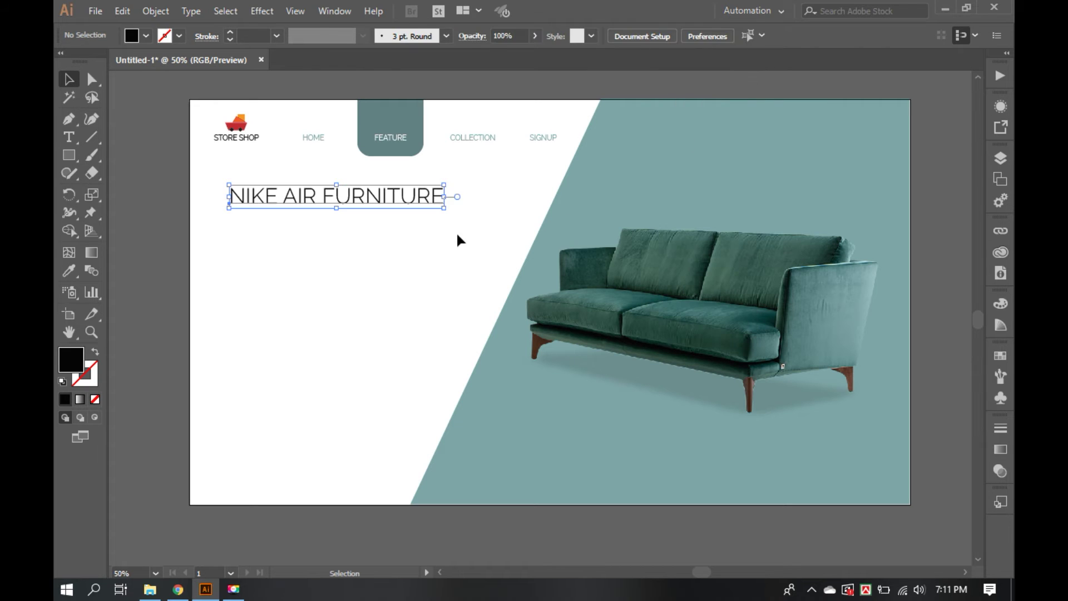
Try a duplicate of the heading, delete it, and draw a paragraph text area beneath
{"action": "left_click", "coordinate": [318, 202]}
{"action": "left_click_drag", "start_coordinate": [318, 204], "coordinate": [321, 245]}
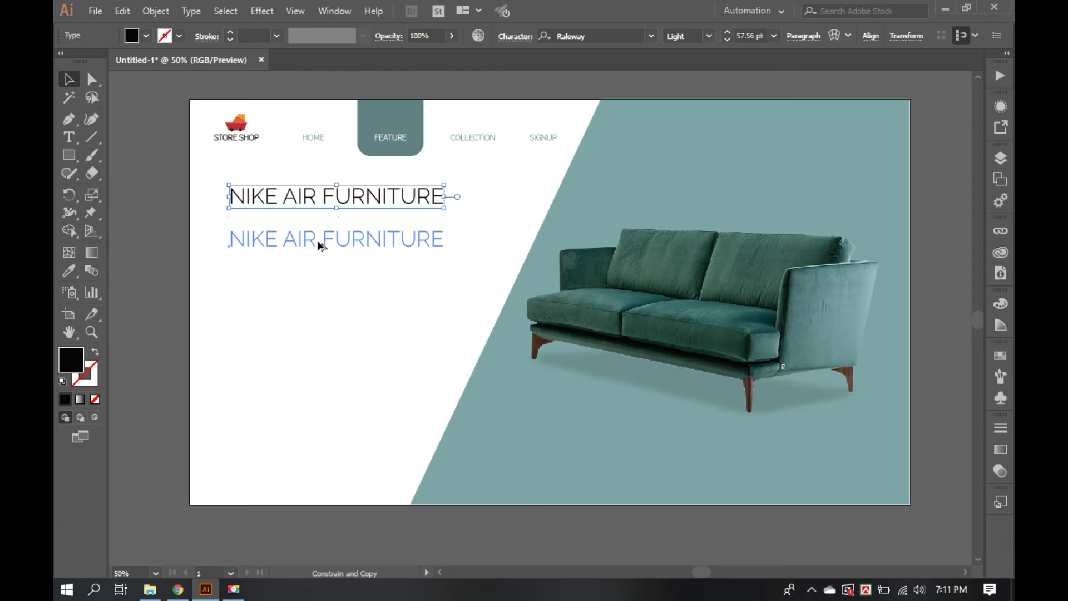
{"action": "left_click_drag", "start_coordinate": [321, 245], "coordinate": [319, 245]}
{"action": "key", "text": "Delete"}
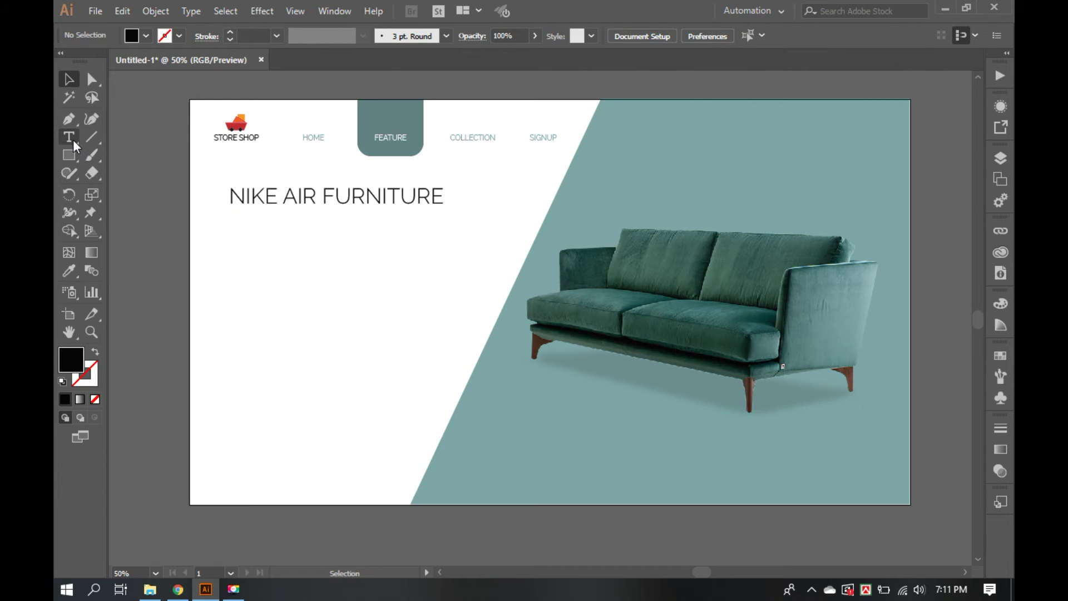
{"action": "left_click", "coordinate": [72, 139]}
{"action": "left_click_drag", "start_coordinate": [231, 216], "coordinate": [440, 311]}
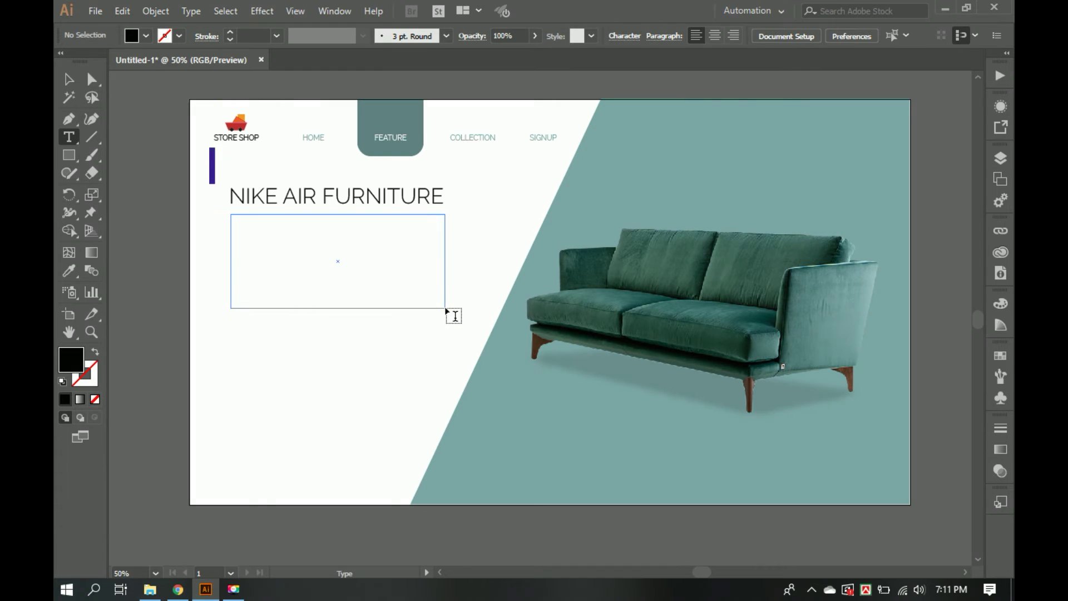
Keep the placeholder paragraph text but delete its last two lines
{"action": "left_click_drag", "start_coordinate": [439, 312], "coordinate": [445, 306]}
{"action": "key", "text": "Delete"}
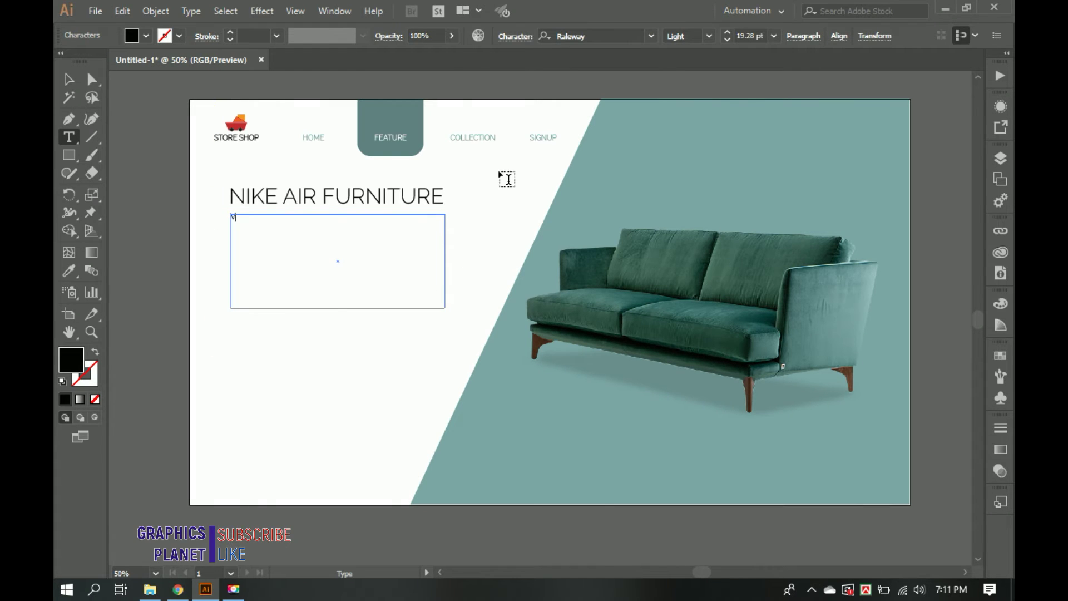
{"action": "key", "text": "ctrl+z"}
{"action": "left_click", "coordinate": [61, 82]}
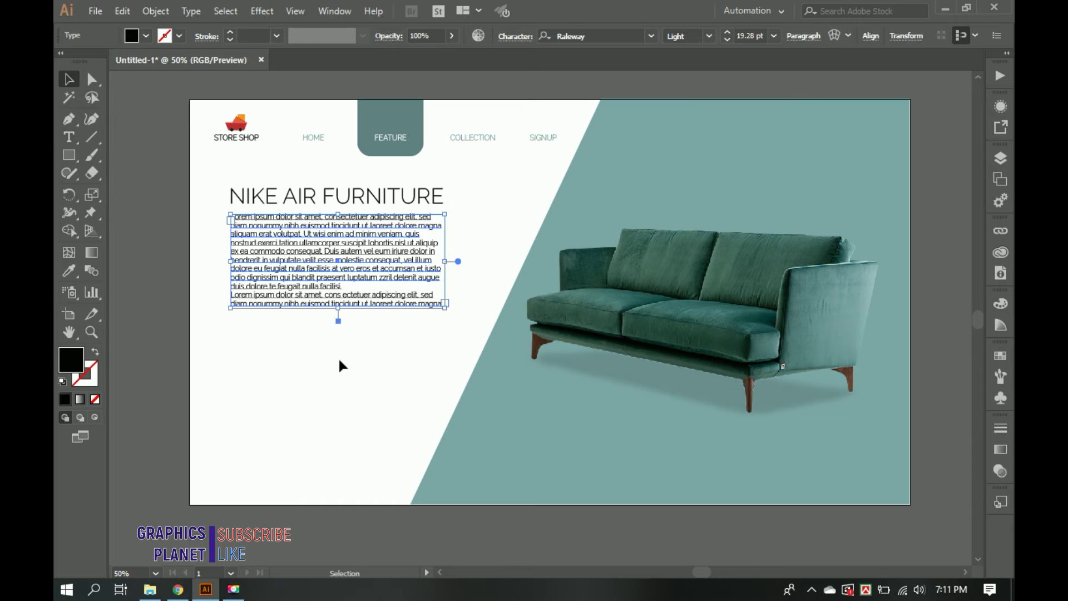
{"action": "left_click", "coordinate": [338, 356]}
{"action": "left_click", "coordinate": [338, 294]}
{"action": "double_click", "coordinate": [339, 294]}
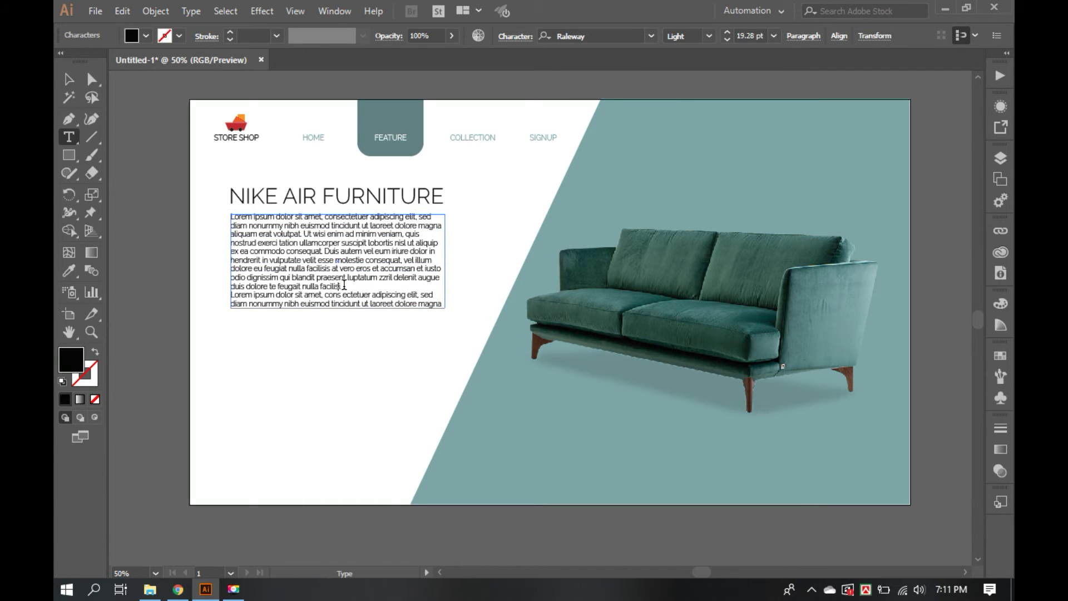
{"action": "left_click_drag", "start_coordinate": [345, 286], "coordinate": [442, 305]}
{"action": "key", "text": "BackSpace"}
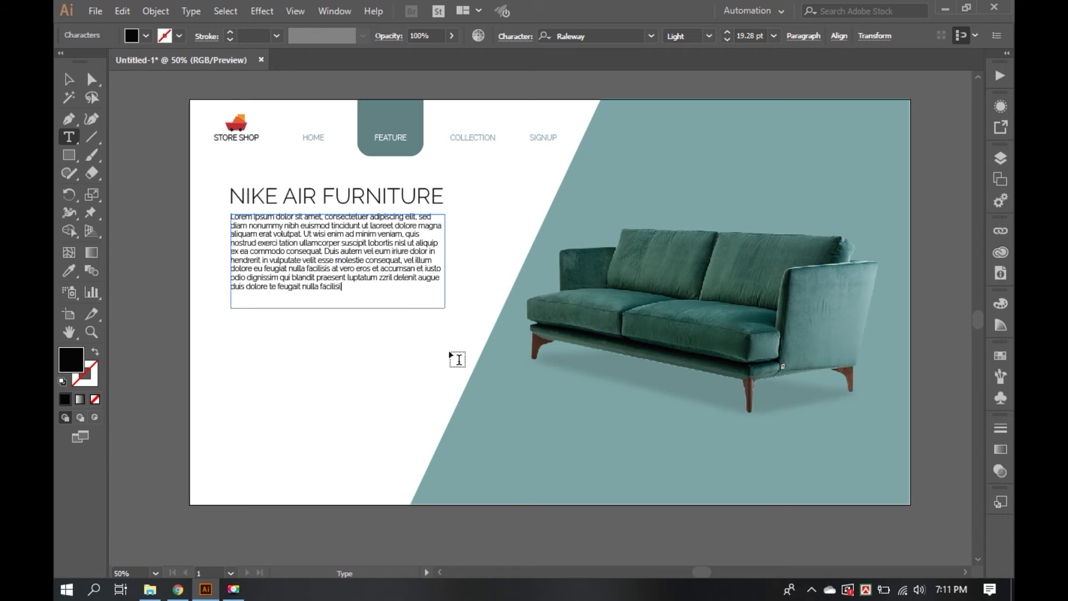
{"action": "left_click", "coordinate": [69, 79]}
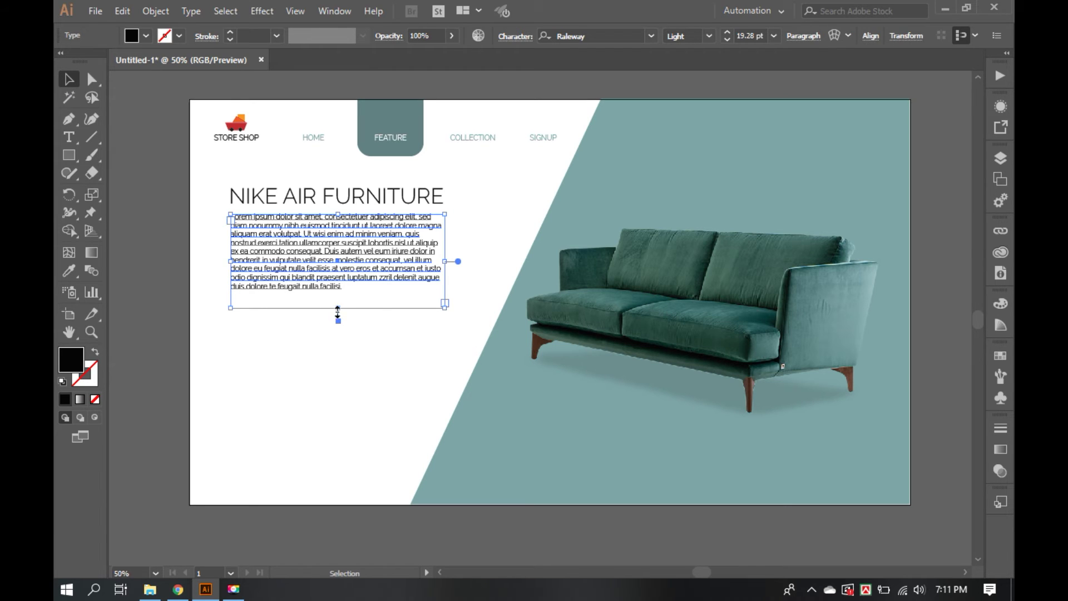
Trim the paragraph so it ends before 'Duis autem'
{"action": "double_click", "coordinate": [322, 250]}
{"action": "key", "text": "ctrl+a"}
{"action": "left_click", "coordinate": [361, 280]}
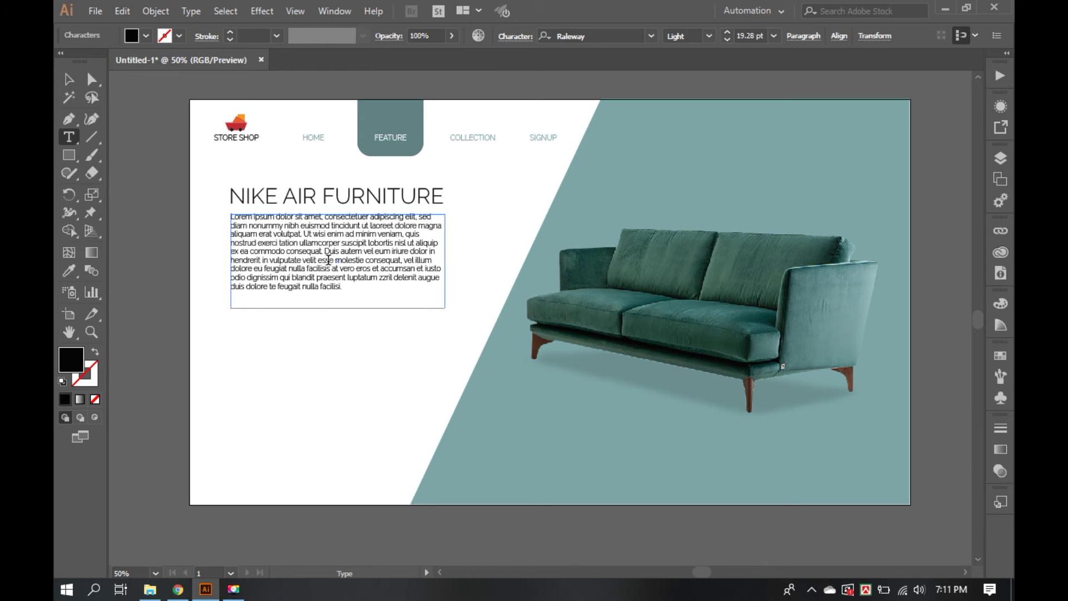
{"action": "left_click_drag", "start_coordinate": [326, 252], "coordinate": [357, 286]}
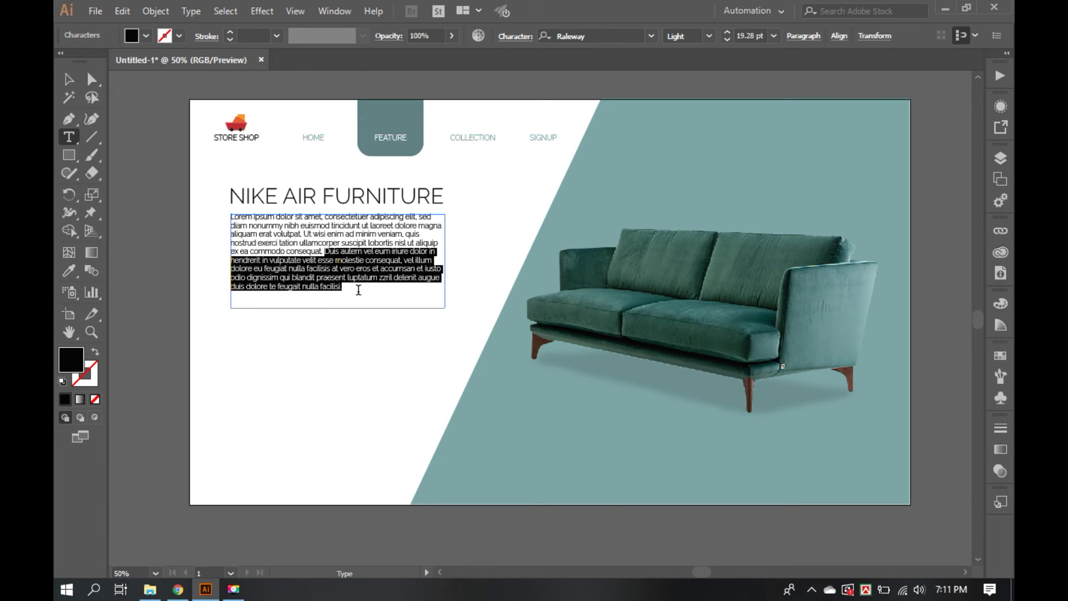
{"action": "key", "text": "BackSpace"}
{"action": "left_click", "coordinate": [69, 79]}
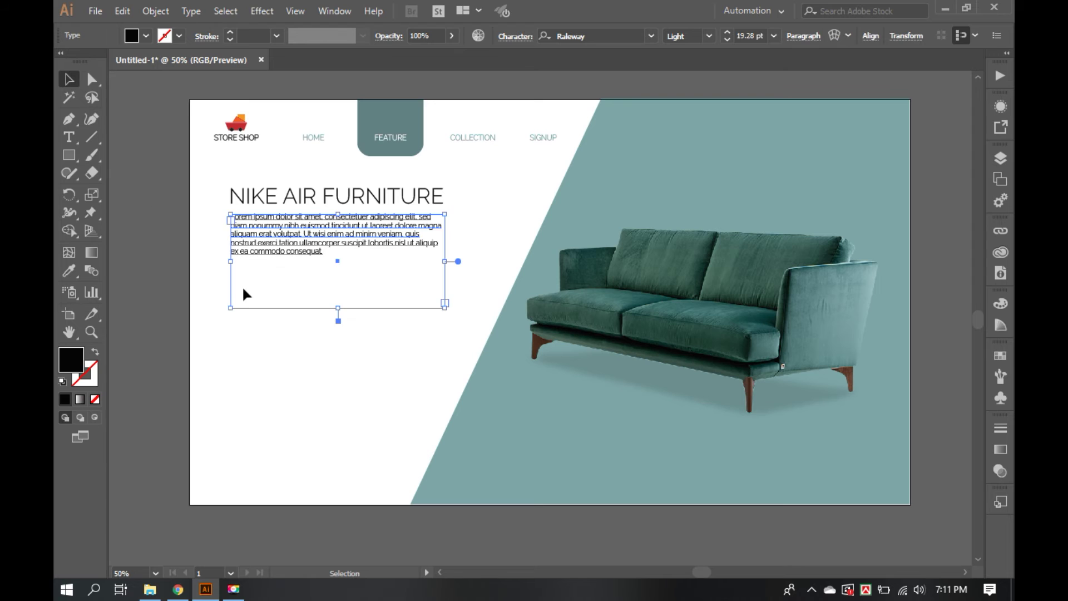
Shrink the frame to fit and justify the paragraph with last line left
{"action": "left_click_drag", "start_coordinate": [337, 308], "coordinate": [336, 259]}
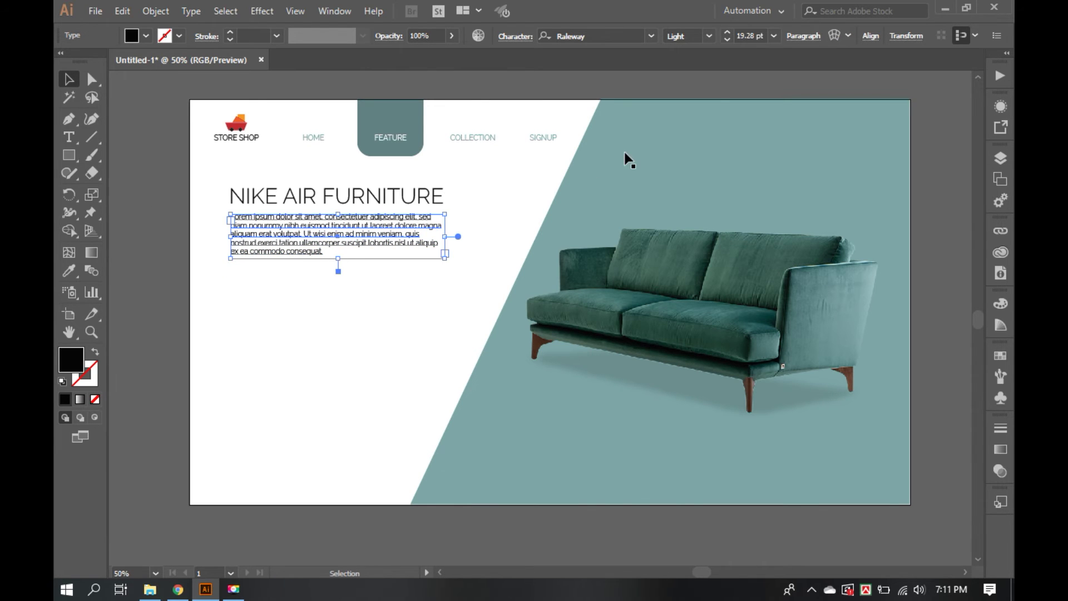
{"action": "left_click", "coordinate": [804, 36]}
{"action": "left_click", "coordinate": [733, 62]}
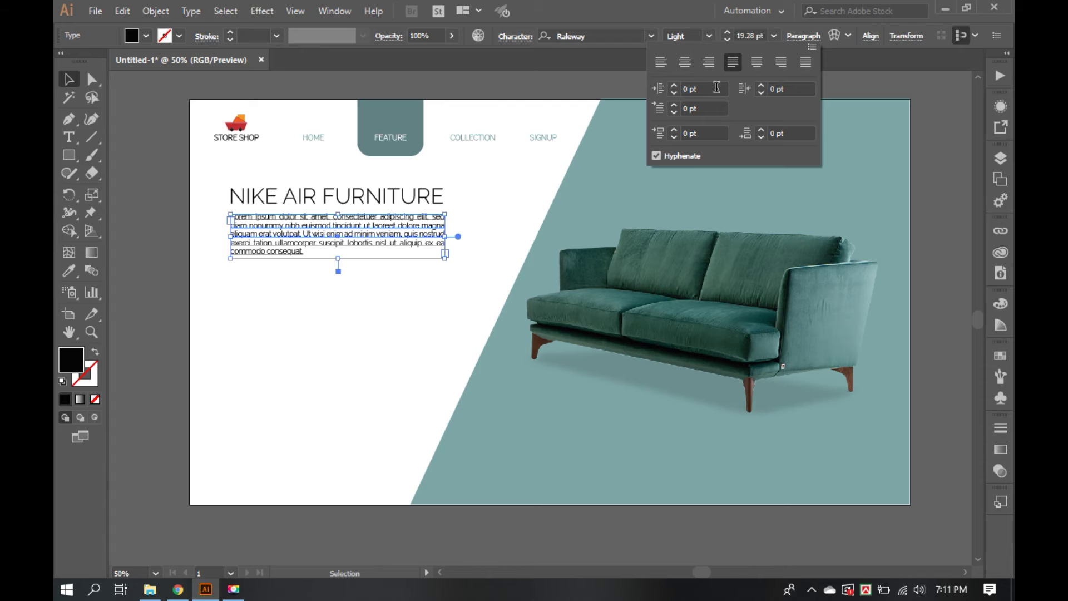
{"action": "left_click_drag", "start_coordinate": [383, 303], "coordinate": [270, 198]}
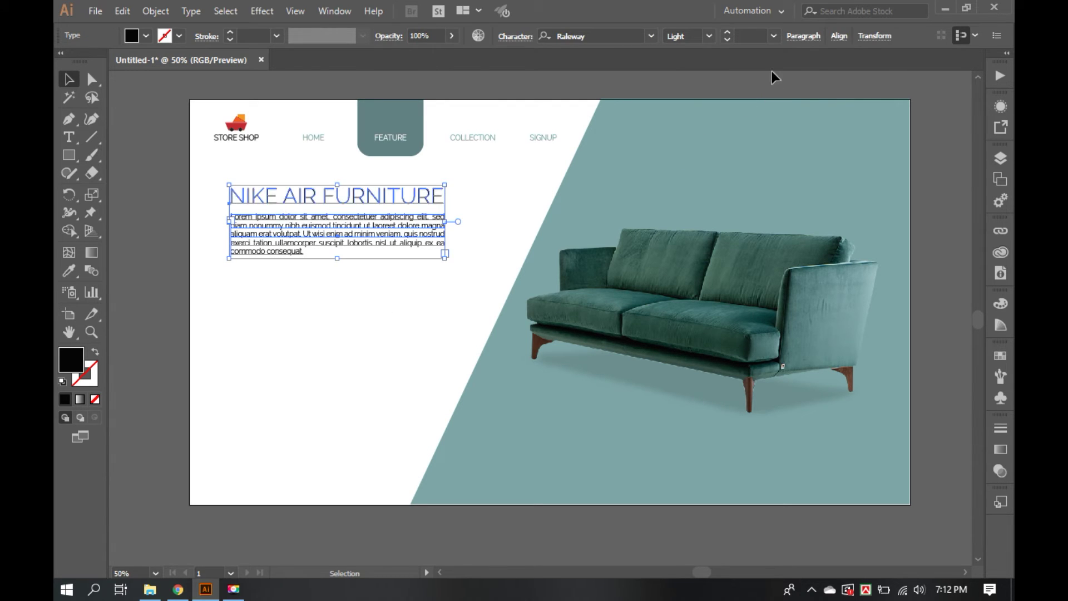
{"action": "left_click", "coordinate": [793, 40]}
Left-align the paragraph with the heading and widen it to the heading's width
{"action": "left_click", "coordinate": [839, 37]}
{"action": "left_click", "coordinate": [687, 77]}
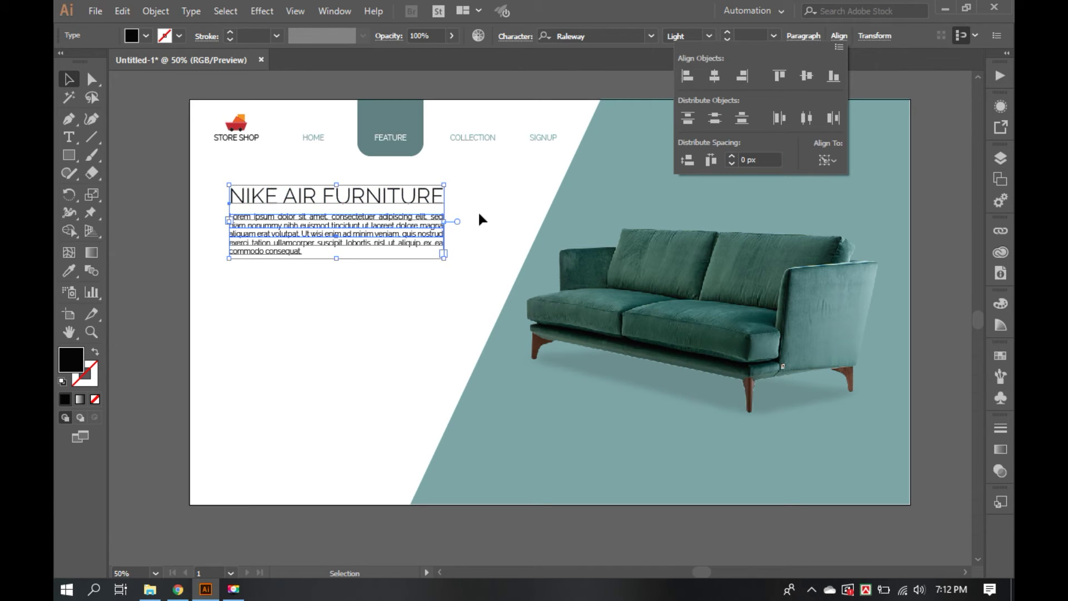
{"action": "left_click", "coordinate": [334, 321]}
{"action": "mouse_move", "coordinate": [212, 177]}
{"action": "left_mouse_down"}
{"action": "mouse_move", "coordinate": [631, 382]}
{"action": "mouse_move", "coordinate": [680, 437]}
{"action": "left_mouse_up"}
{"action": "left_click", "coordinate": [553, 285]}
{"action": "left_click_drag", "start_coordinate": [649, 345], "coordinate": [562, 174]}
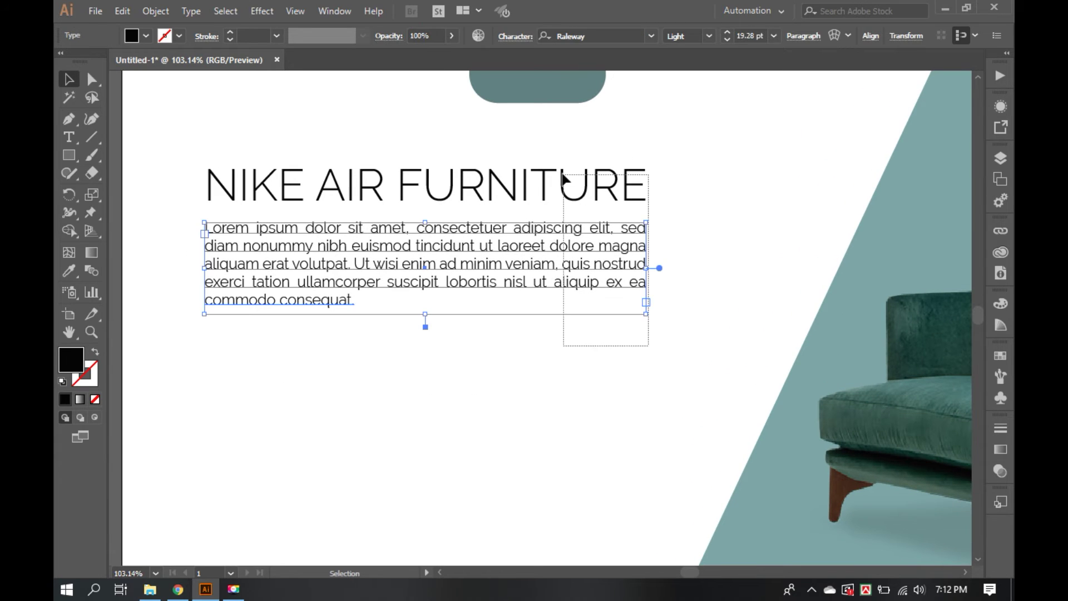
{"action": "left_click", "coordinate": [592, 282]}
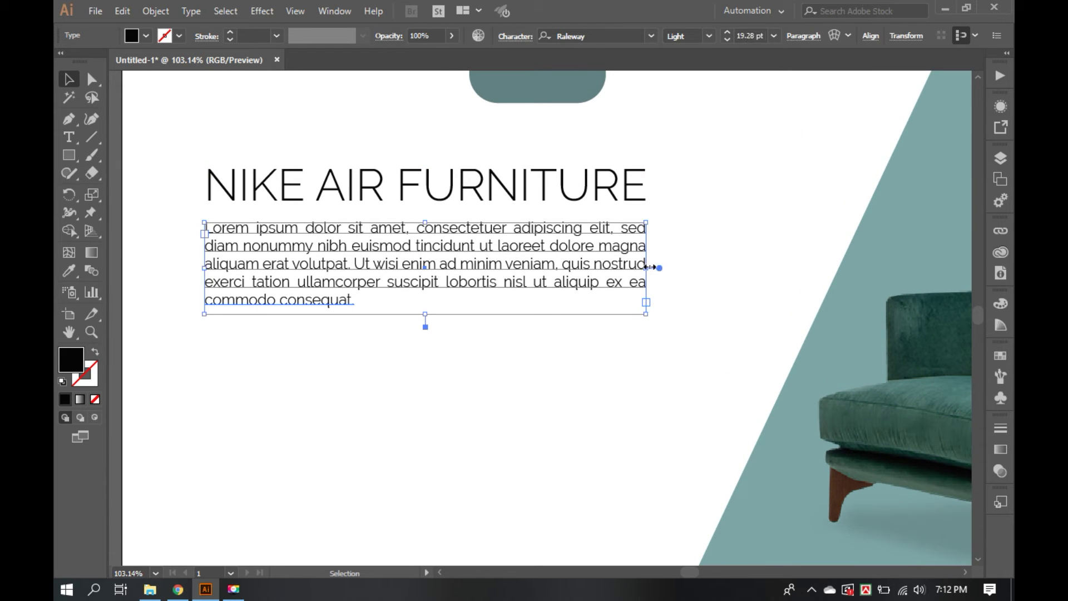
{"action": "left_click_drag", "start_coordinate": [650, 269], "coordinate": [653, 269]}
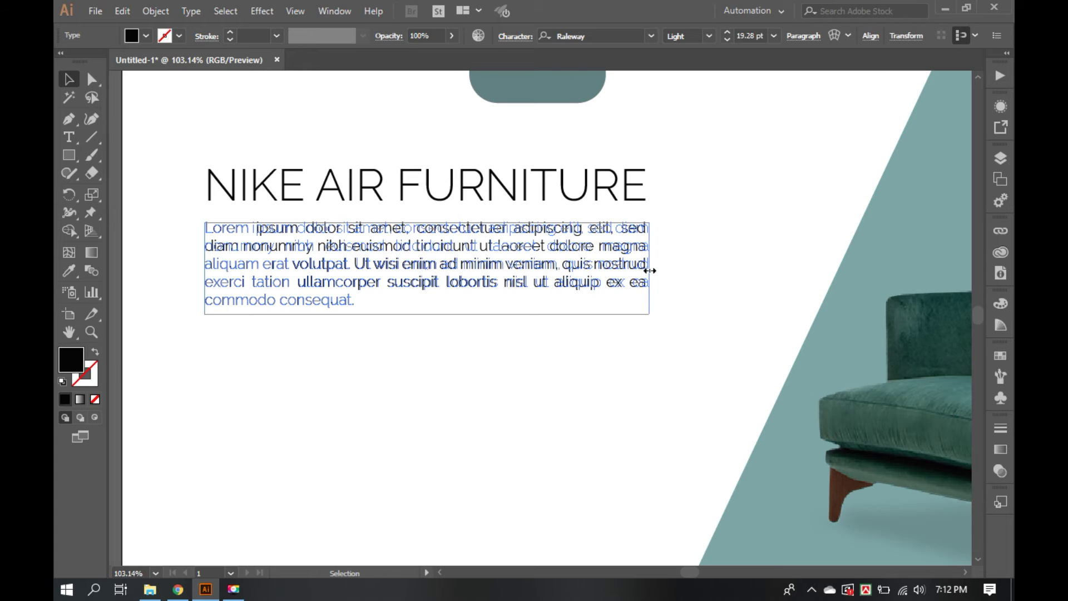
{"action": "left_click", "coordinate": [643, 356]}
Select the STORE SHOP logo, heading and paragraph and align their left edges
{"action": "key", "text": "z"}
{"action": "left_click", "coordinate": [490, 365], "text": "alt"}
{"action": "left_click_drag", "start_coordinate": [503, 357], "coordinate": [476, 340]}
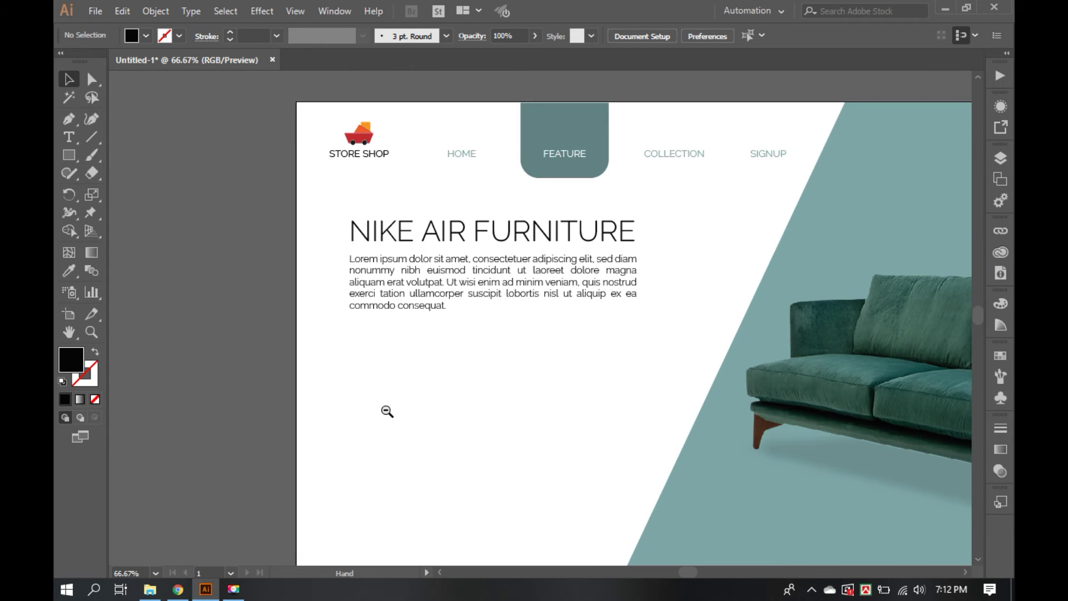
{"action": "left_click_drag", "start_coordinate": [398, 331], "coordinate": [398, 394]}
{"action": "left_click", "coordinate": [398, 393], "text": "ctrl+alt"}
{"action": "left_click_drag", "start_coordinate": [515, 413], "coordinate": [499, 426]}
{"action": "left_click_drag", "start_coordinate": [487, 383], "coordinate": [429, 149]}
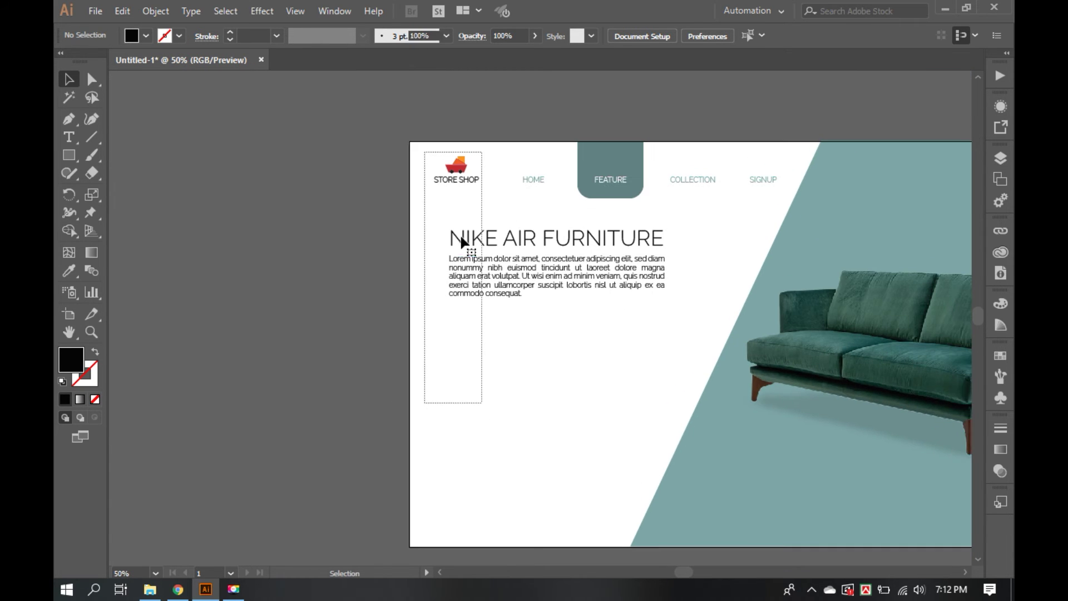
{"action": "left_click", "coordinate": [537, 35]}
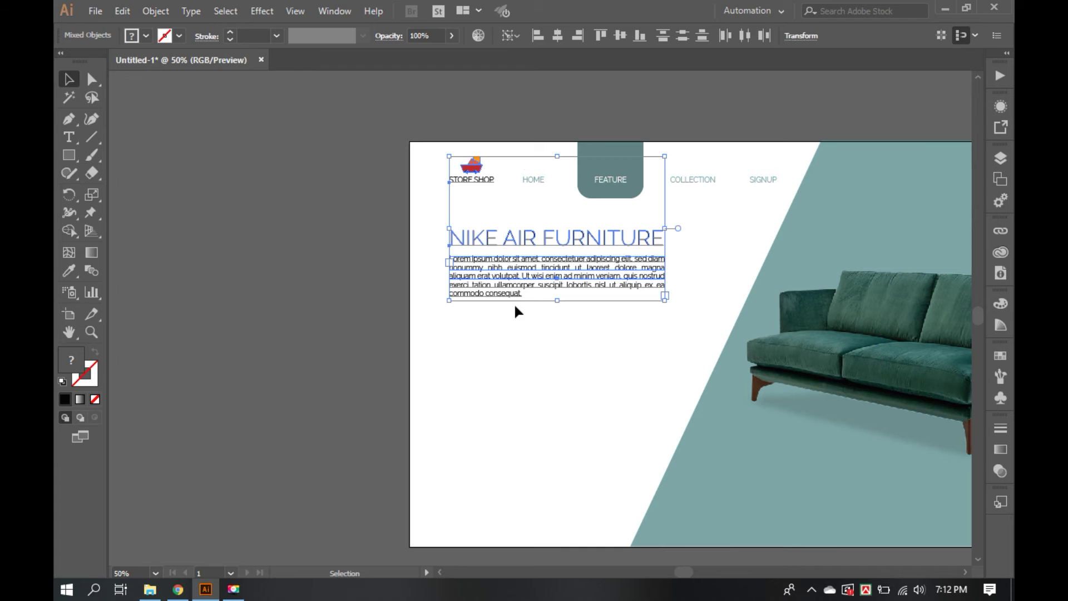
Group the navigation links, centre them horizontally, then nudge them slightly left
{"action": "left_click", "coordinate": [523, 154]}
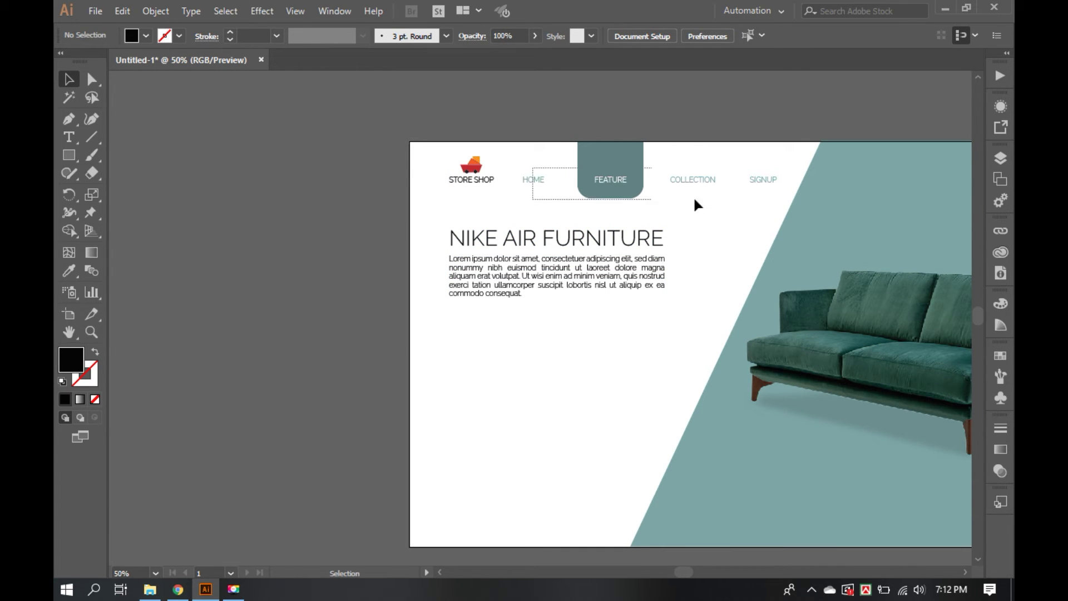
{"action": "left_click_drag", "start_coordinate": [694, 199], "coordinate": [720, 196]}
{"action": "left_click_drag", "start_coordinate": [535, 180], "coordinate": [600, 184]}
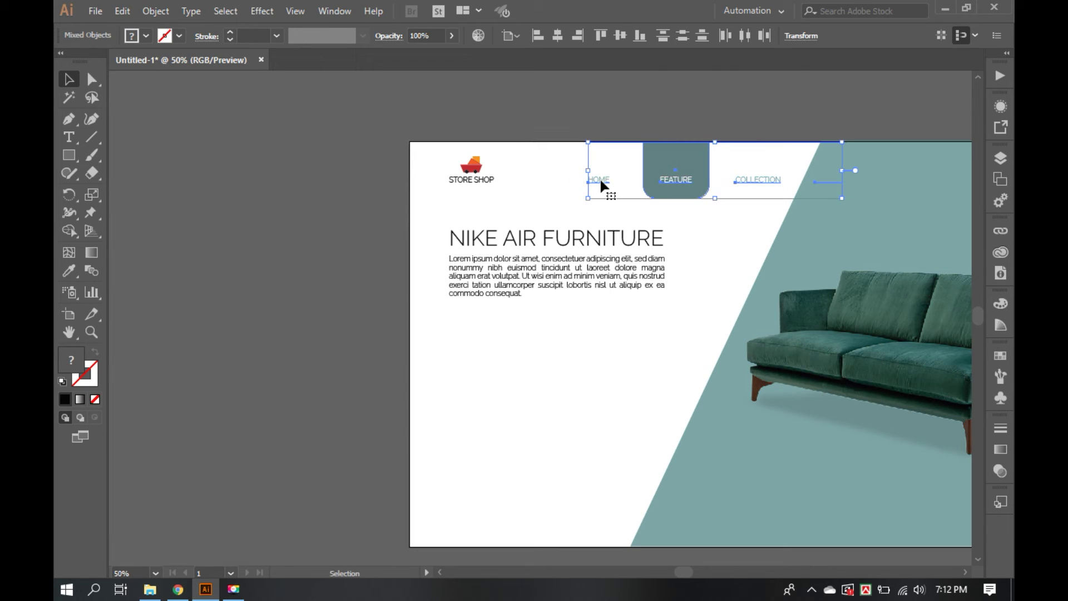
{"action": "scroll", "coordinate": [649, 233], "scroll_direction": "right", "scroll_amount": 5}
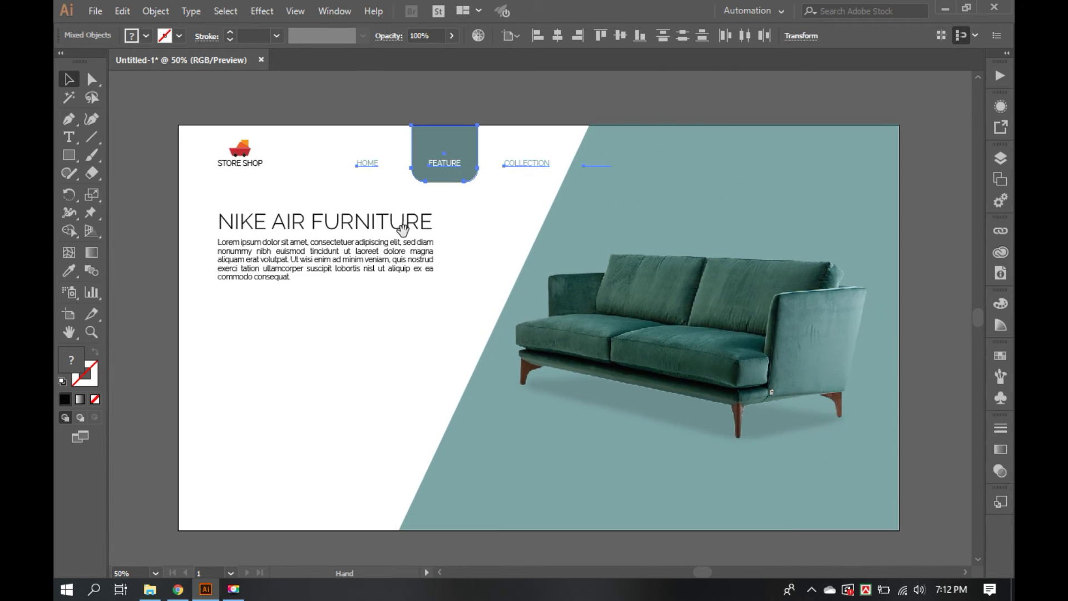
{"action": "key", "text": "ctrl+g"}
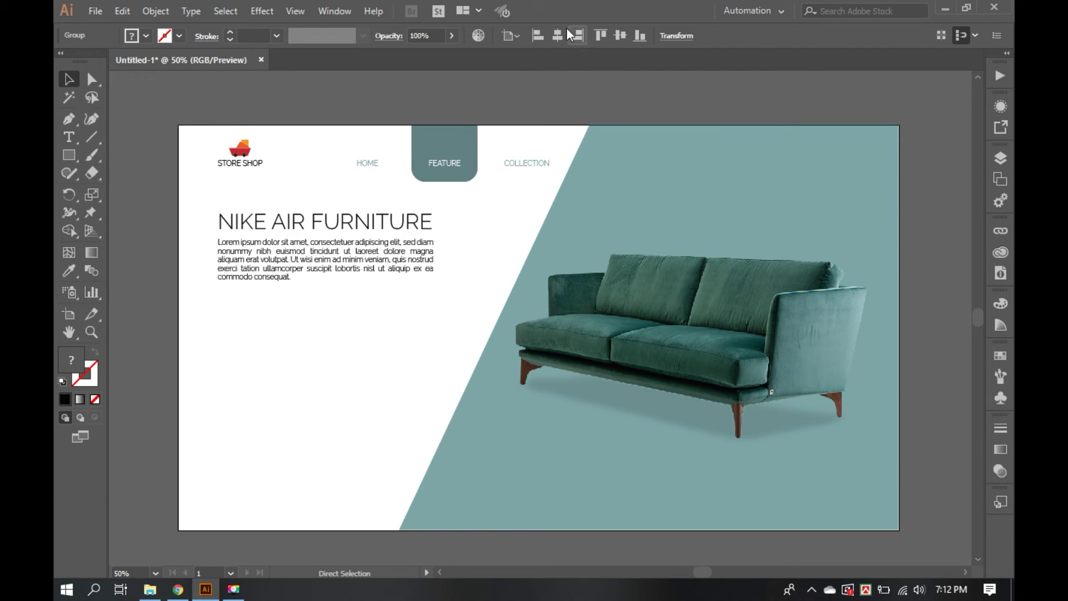
{"action": "key", "text": "v"}
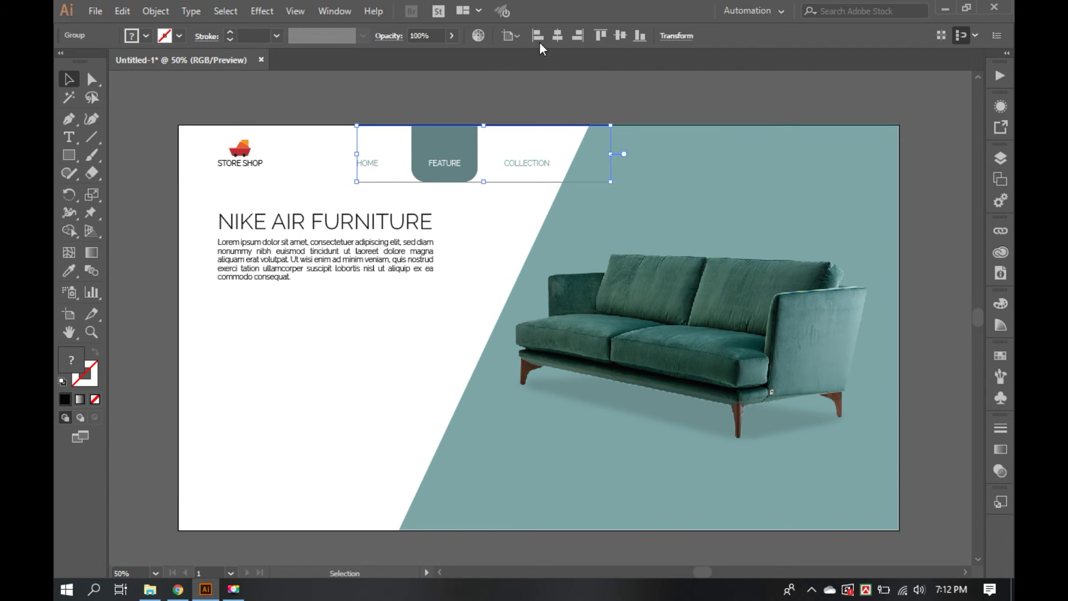
{"action": "left_click", "coordinate": [556, 36]}
{"action": "left_click", "coordinate": [506, 214]}
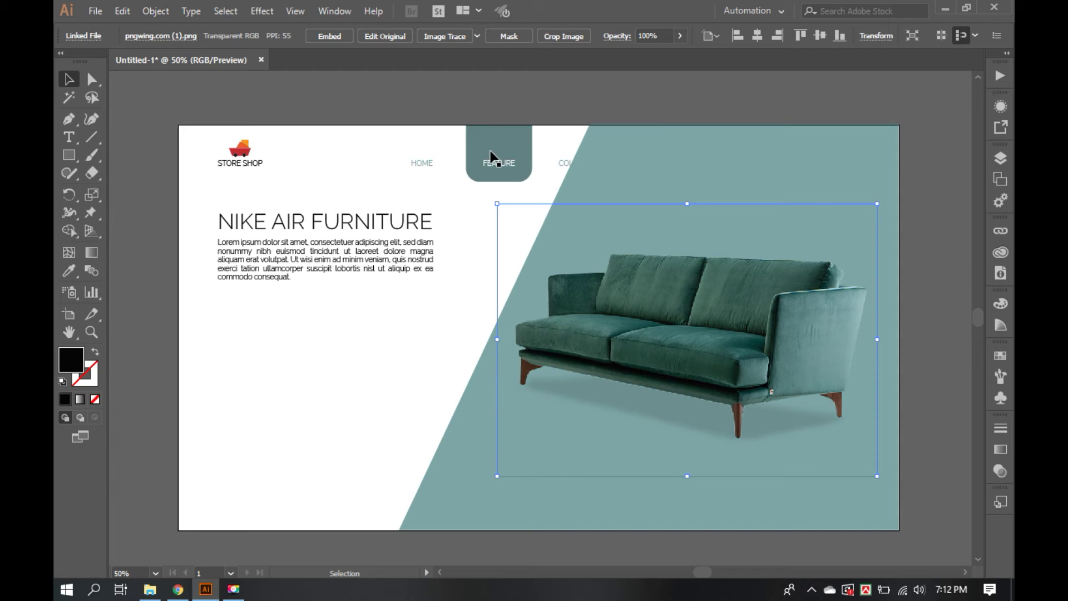
{"action": "left_click", "coordinate": [491, 156]}
{"action": "left_click_drag", "start_coordinate": [481, 151], "coordinate": [439, 150]}
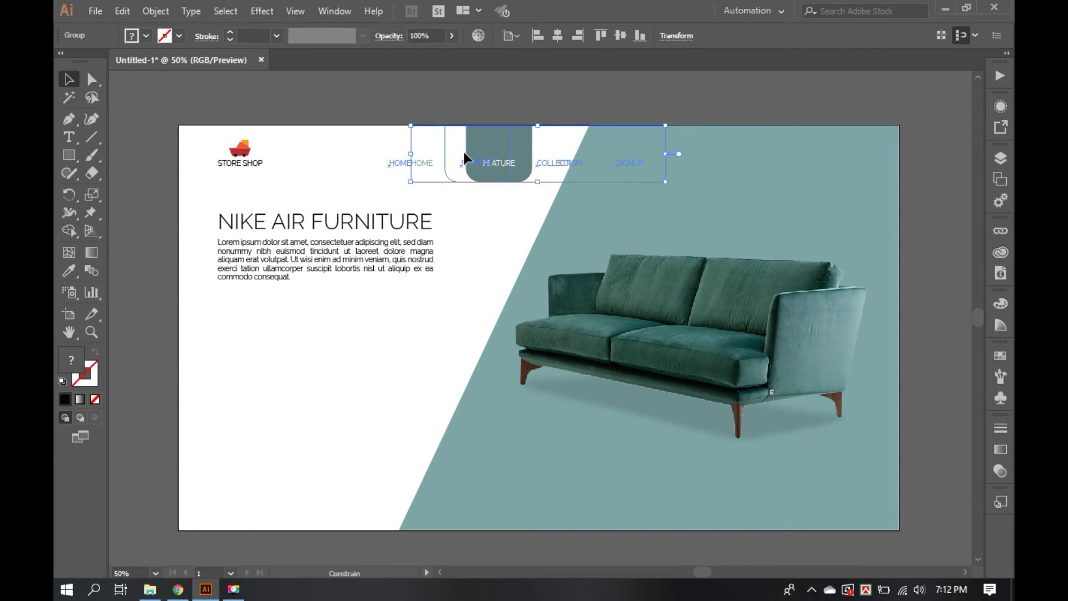
Ungroup the navigation items and send the teal diagonal panel to the back
{"action": "right_click", "coordinate": [541, 133]}
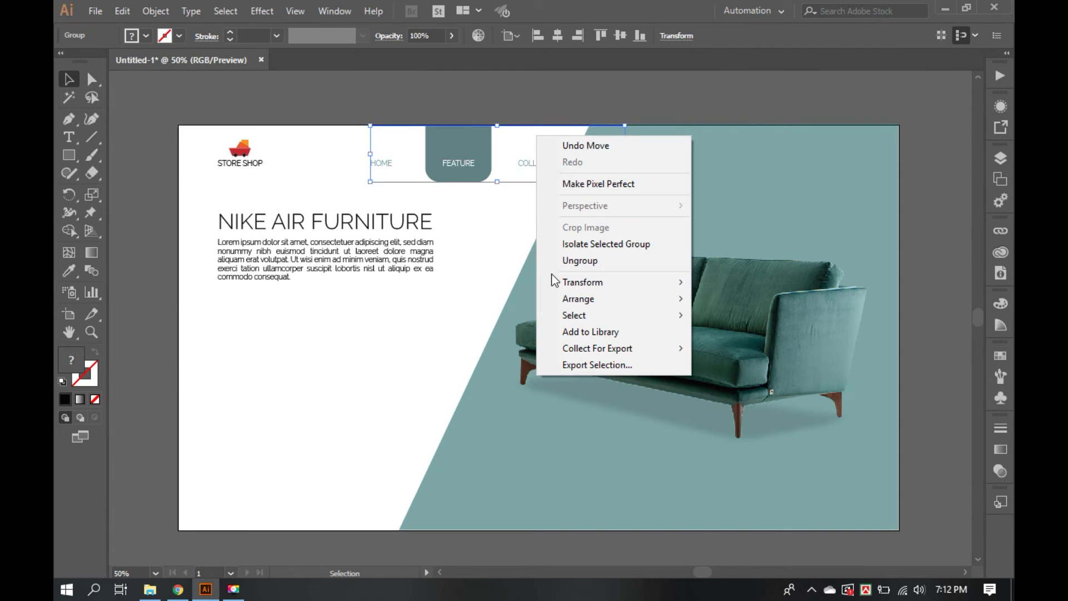
{"action": "left_click", "coordinate": [562, 267]}
{"action": "left_click", "coordinate": [477, 243]}
{"action": "left_click", "coordinate": [609, 165]}
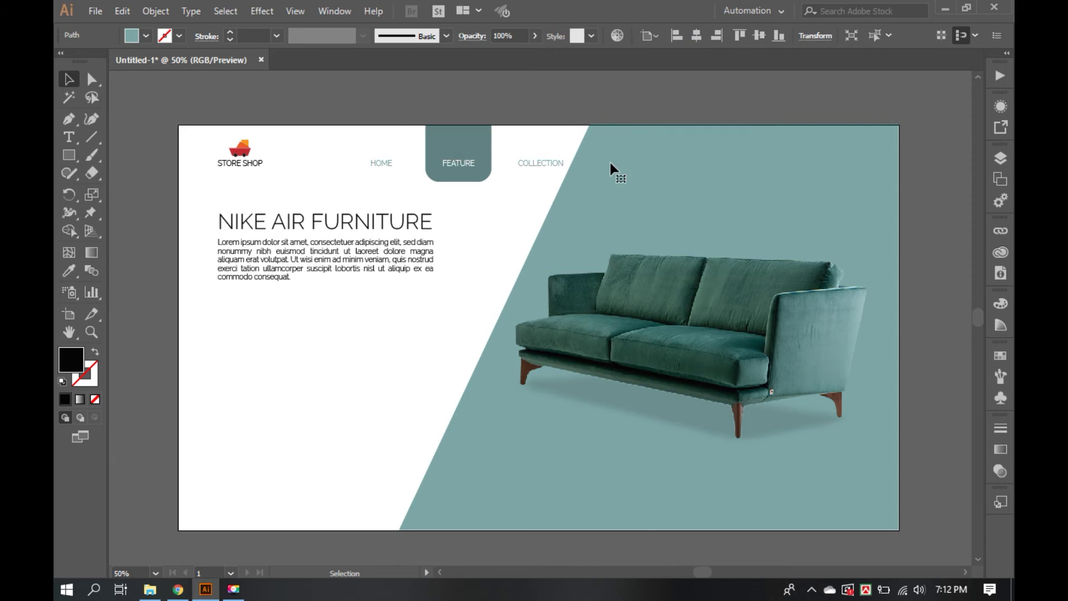
{"action": "right_click", "coordinate": [570, 217]}
{"action": "left_click", "coordinate": [837, 499]}
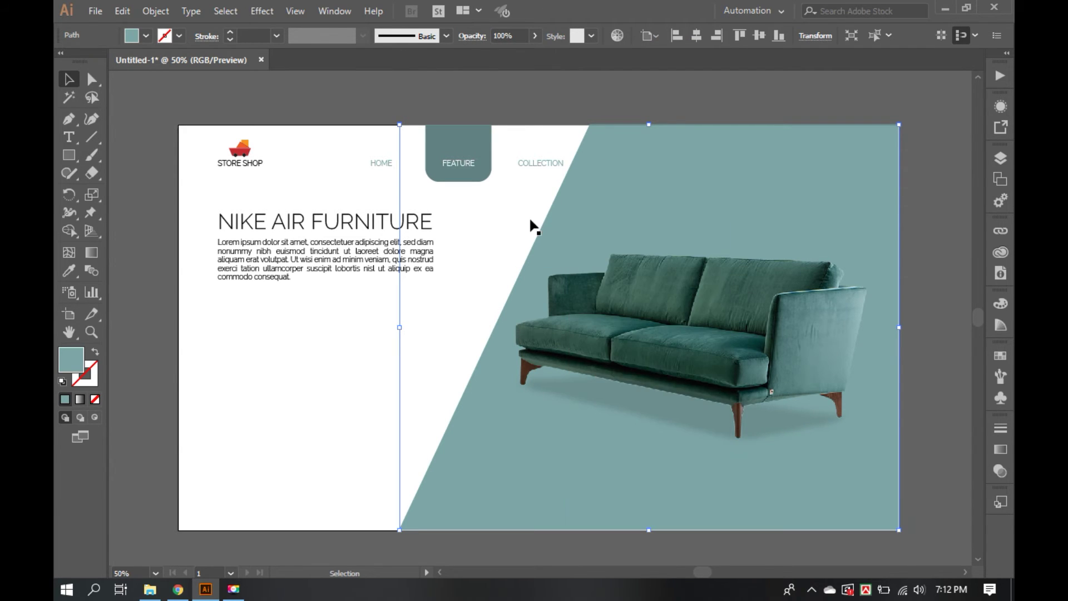
{"action": "left_click", "coordinate": [531, 222]}
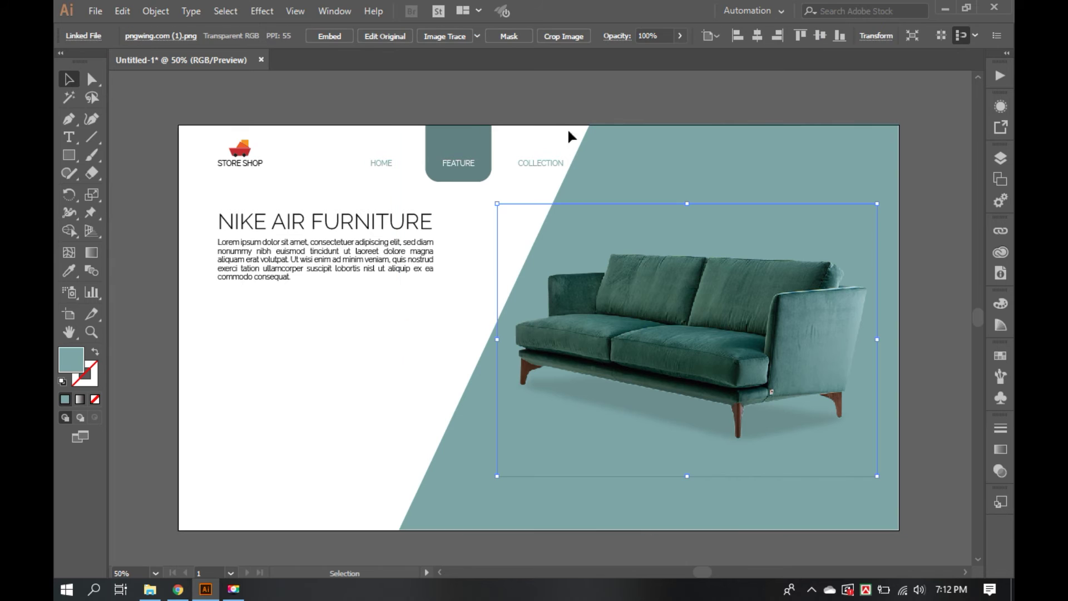
{"action": "left_click", "coordinate": [646, 169], "text": "shift"}
{"action": "left_click", "coordinate": [563, 177]}
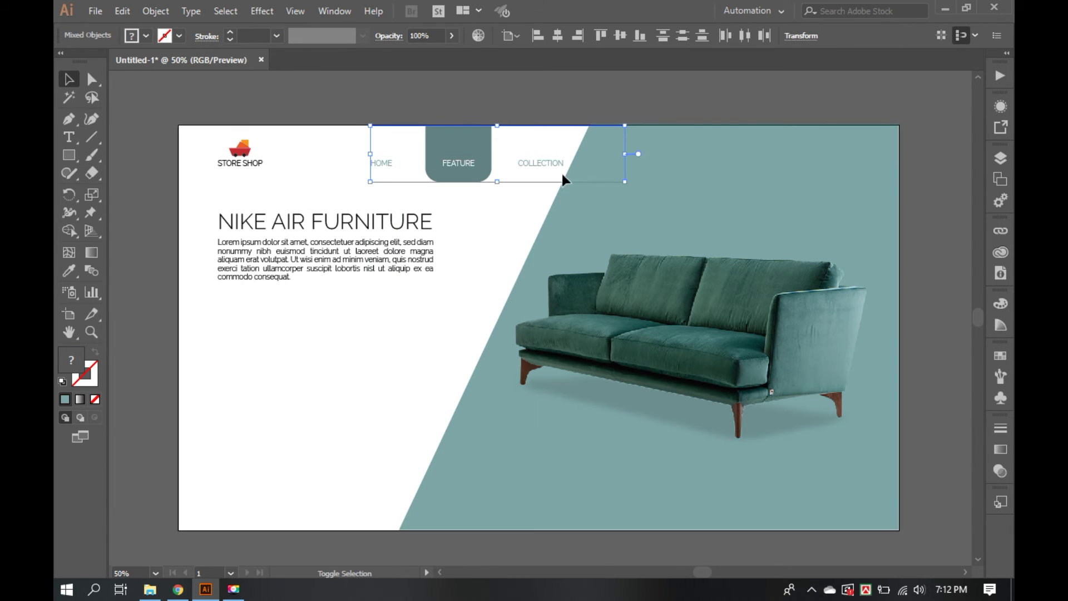
Give the nav links and the STORE SHOP logo text a dark grey fill
{"action": "left_click", "coordinate": [473, 143], "text": "shift"}
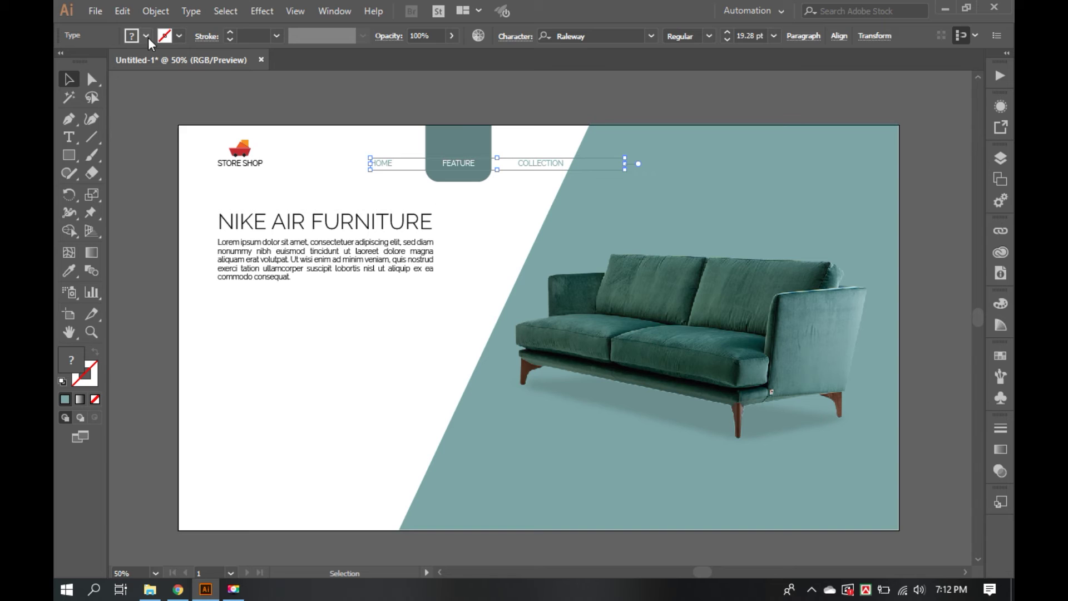
{"action": "left_click", "coordinate": [146, 36]}
{"action": "left_click", "coordinate": [74, 107]}
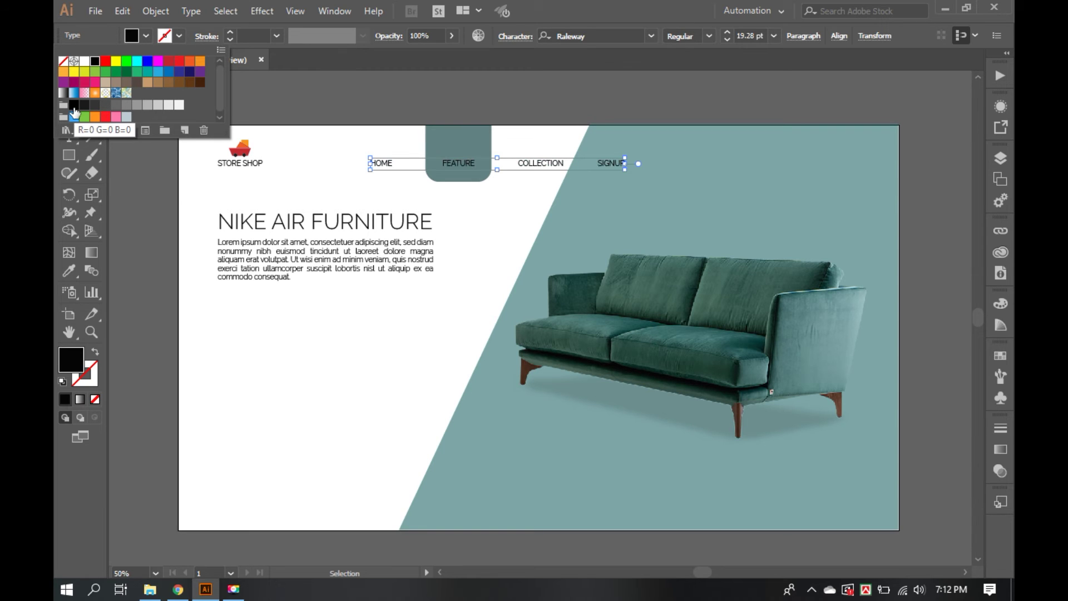
{"action": "left_click", "coordinate": [84, 106]}
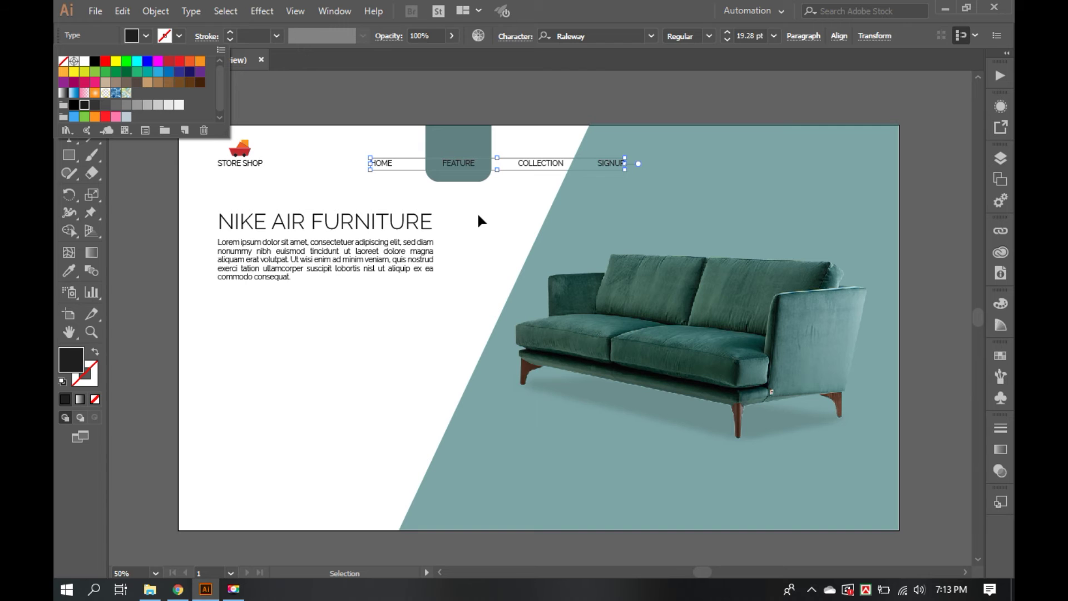
{"action": "double_click", "coordinate": [255, 163]}
{"action": "left_click", "coordinate": [251, 162]}
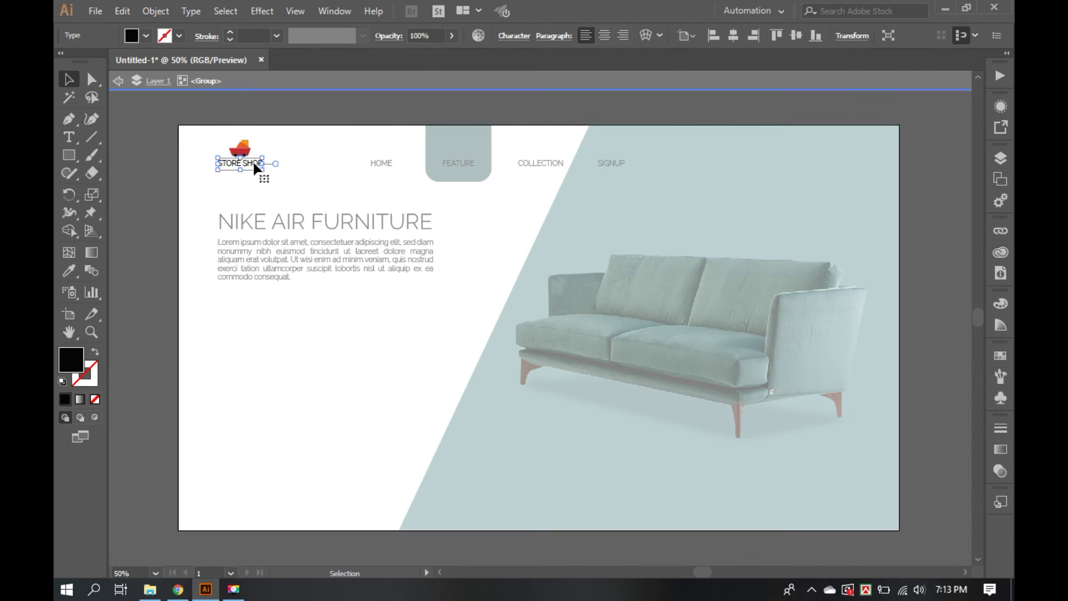
{"action": "left_click", "coordinate": [146, 35]}
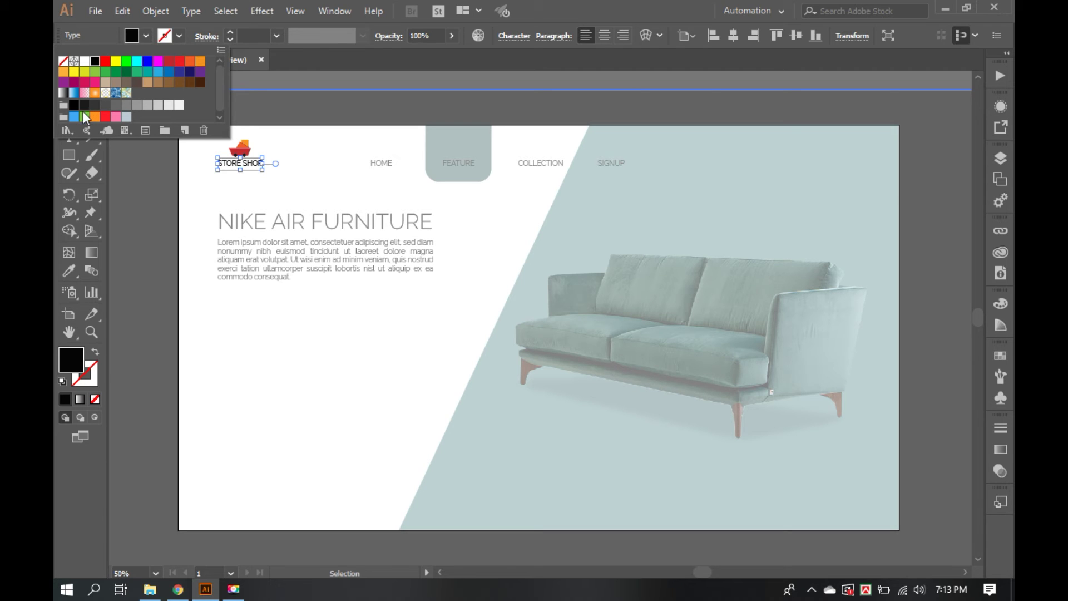
{"action": "left_click", "coordinate": [84, 104]}
{"action": "double_click", "coordinate": [312, 192]}
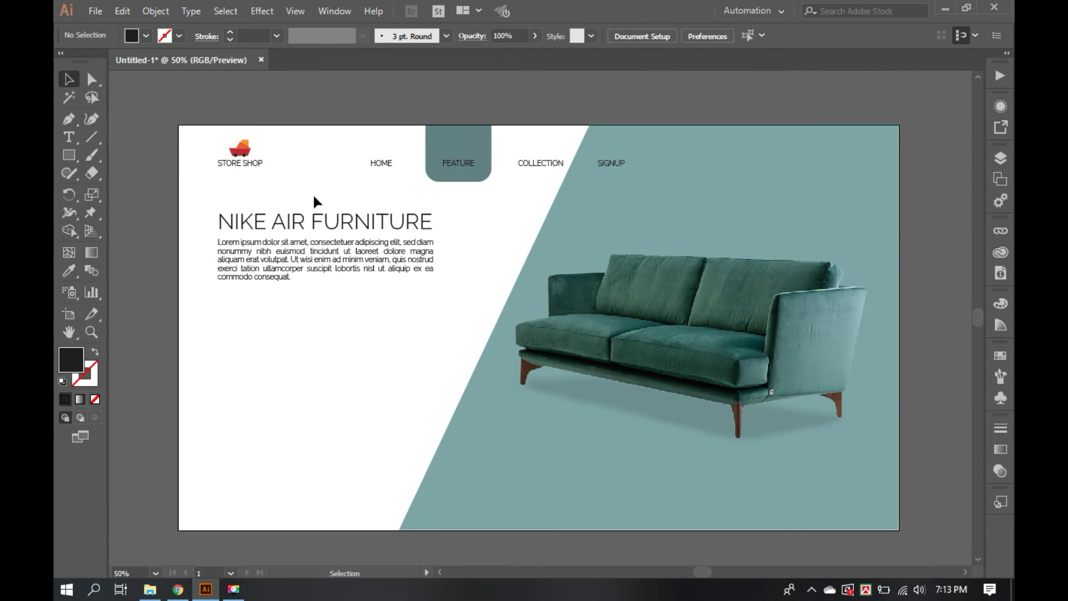
Make the FEATURE label white
{"action": "left_click_drag", "start_coordinate": [410, 136], "coordinate": [484, 167]}
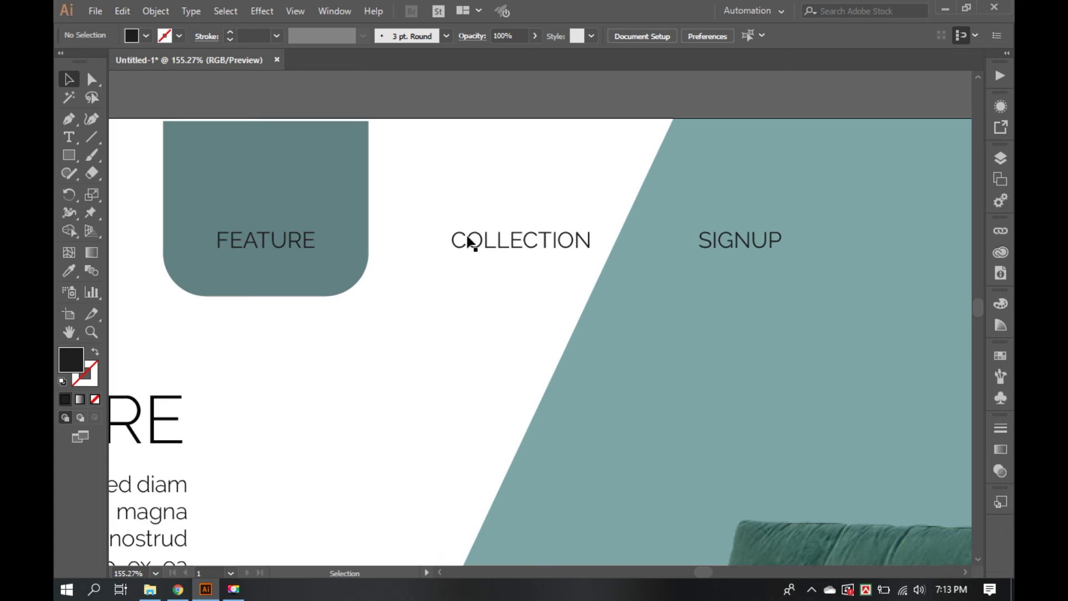
{"action": "left_click", "coordinate": [297, 248]}
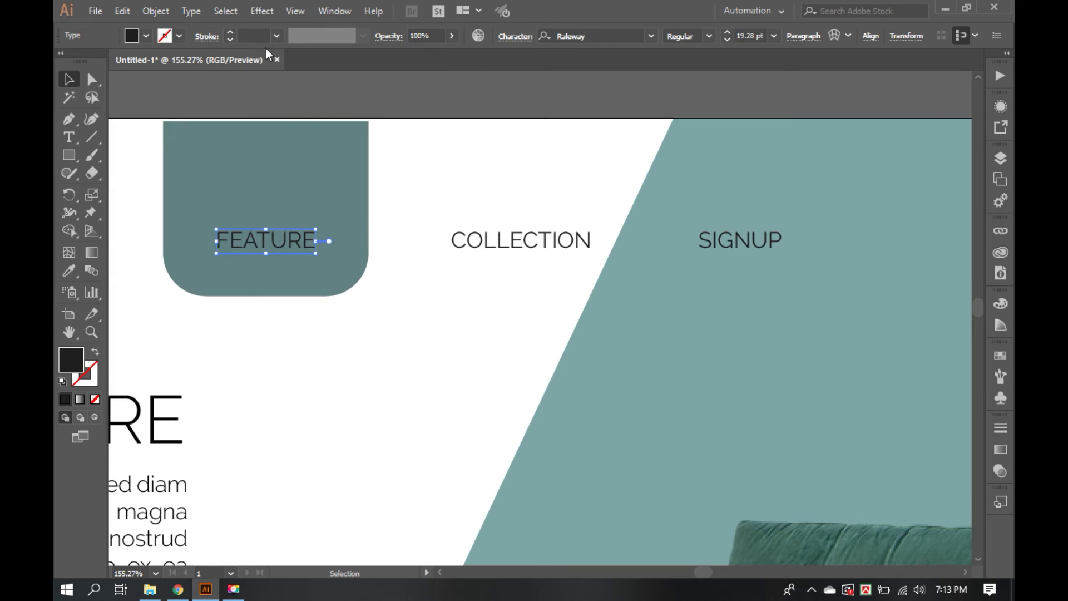
{"action": "left_click", "coordinate": [146, 36]}
{"action": "left_click", "coordinate": [89, 68]}
Align the FEATURE tab flush with the top edge
{"action": "left_click_drag", "start_coordinate": [374, 326], "coordinate": [352, 285]}
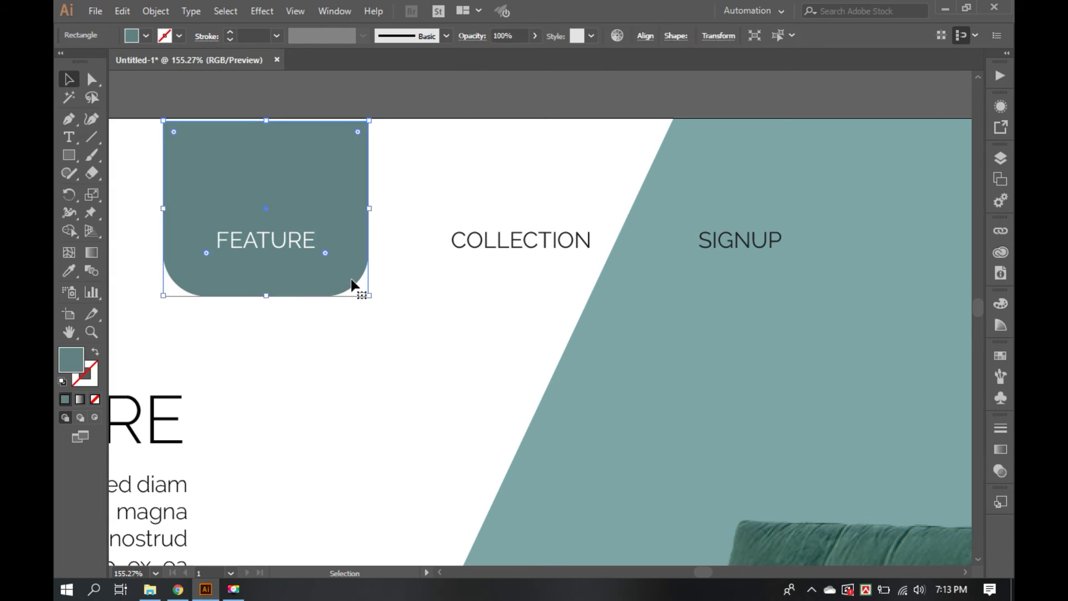
{"action": "left_click", "coordinate": [644, 36]}
{"action": "left_click", "coordinate": [613, 78]}
{"action": "left_click", "coordinate": [463, 316]}
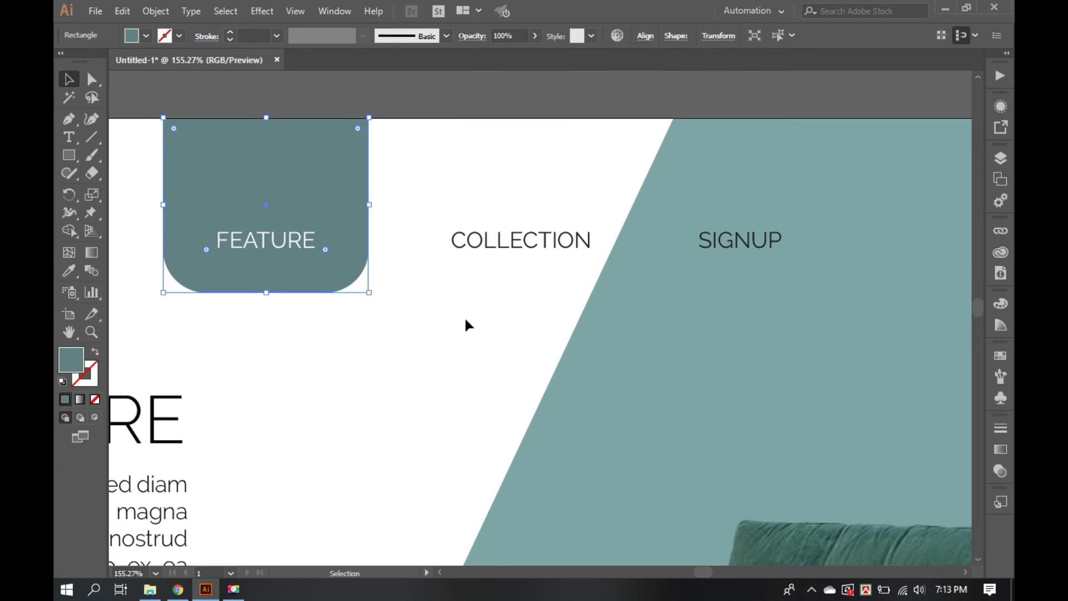
{"action": "key", "text": "ctrl+0"}
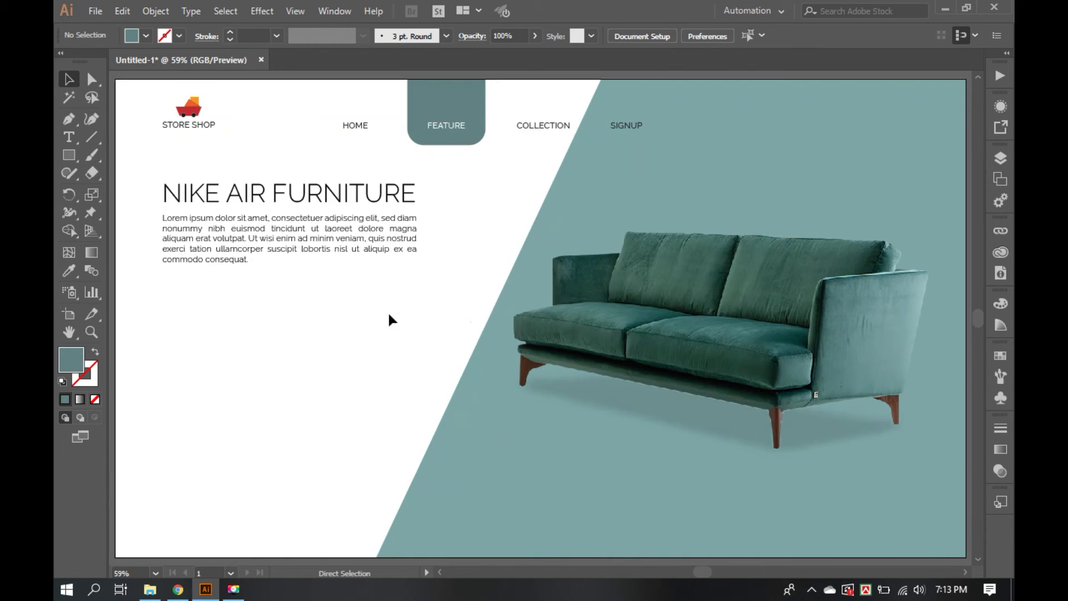
Copy the NIKE AIR FURNITURE heading to a spot below the paragraph
{"action": "left_click", "coordinate": [281, 319], "text": "ctrl+alt"}
{"action": "left_click_drag", "start_coordinate": [670, 291], "coordinate": [415, 299]}
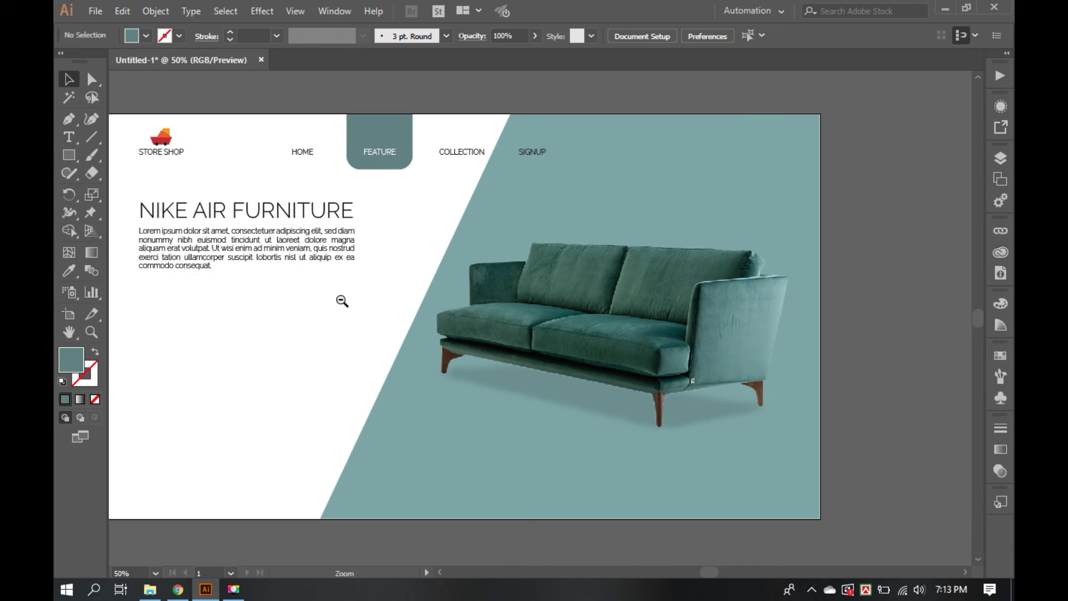
{"action": "left_click", "coordinate": [341, 300], "text": "ctrl+alt"}
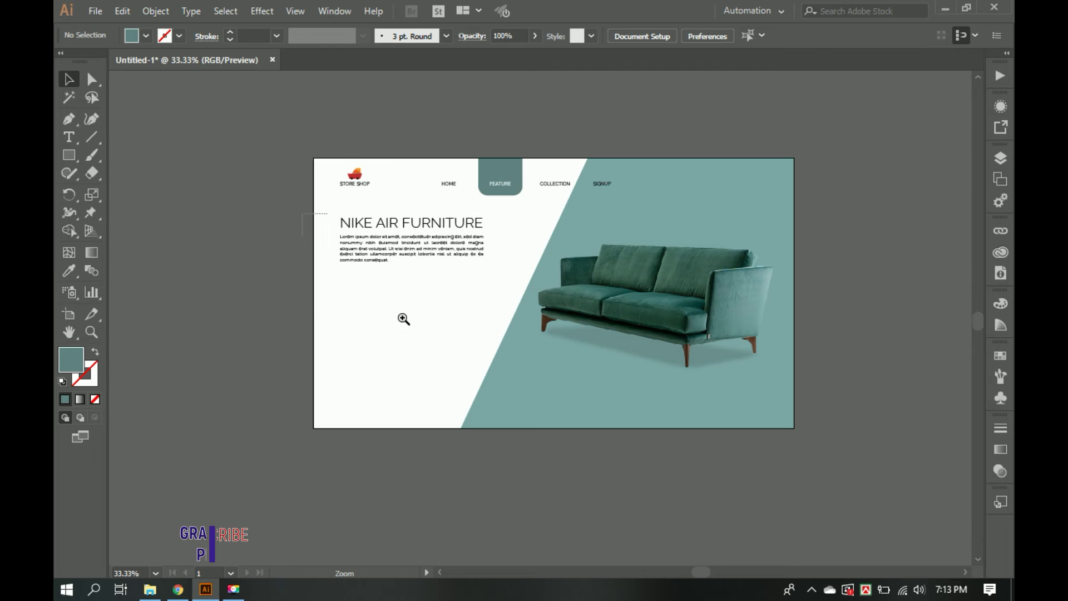
{"action": "left_click_drag", "start_coordinate": [332, 216], "coordinate": [608, 495]}
{"action": "left_click_drag", "start_coordinate": [524, 311], "coordinate": [508, 385]}
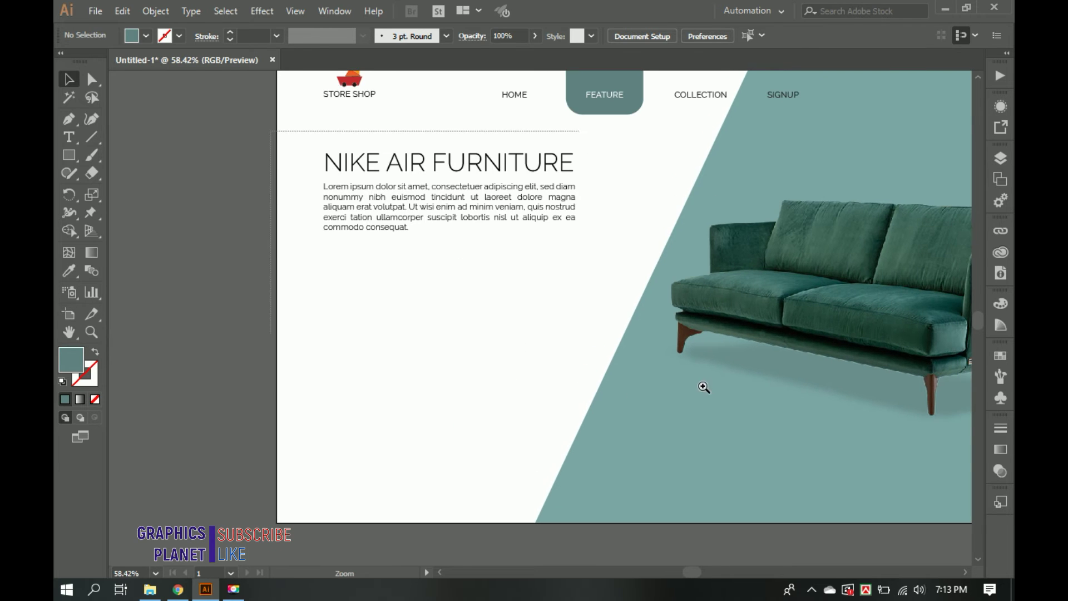
{"action": "left_click_drag", "start_coordinate": [271, 132], "coordinate": [740, 399]}
{"action": "mouse_move", "coordinate": [412, 142]}
{"action": "left_mouse_down"}
{"action": "mouse_move", "coordinate": [415, 372]}
{"action": "mouse_move", "coordinate": [408, 352]}
{"action": "left_mouse_up"}
{"action": "key", "text": "t"}
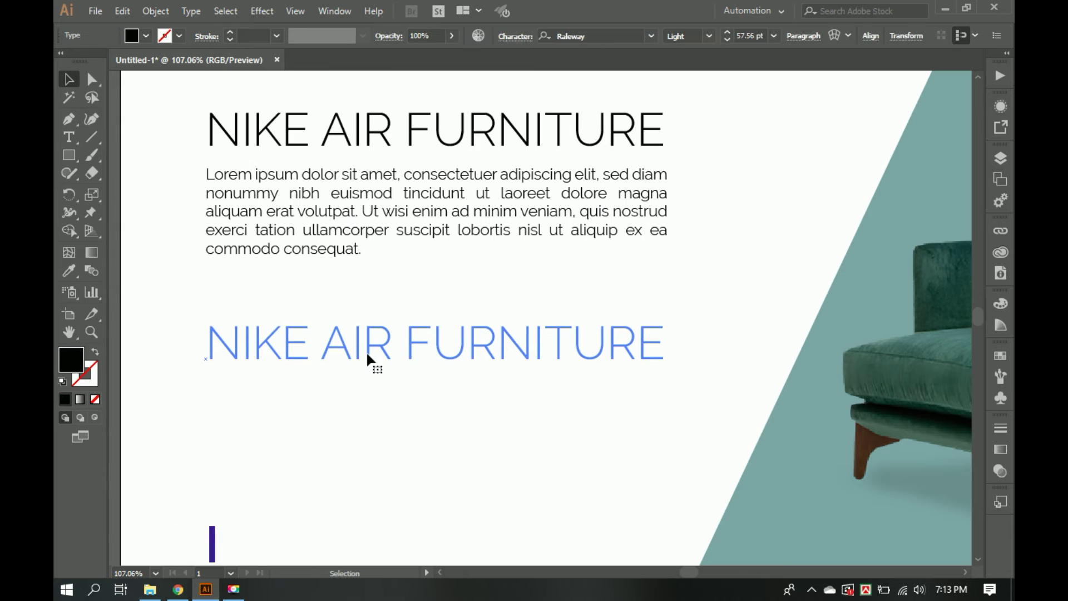
Delete everything in the copied heading except its final letter E
{"action": "left_click", "coordinate": [652, 350]}
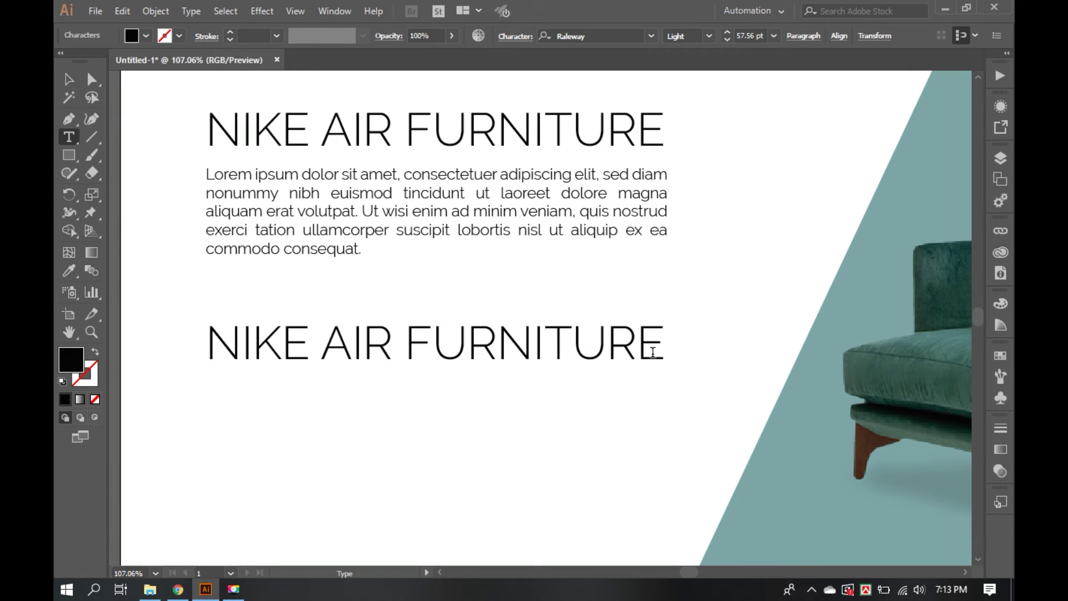
{"action": "key", "text": "Left"}
{"action": "key", "text": "shift+Home"}
{"action": "key", "text": "BackSpace"}
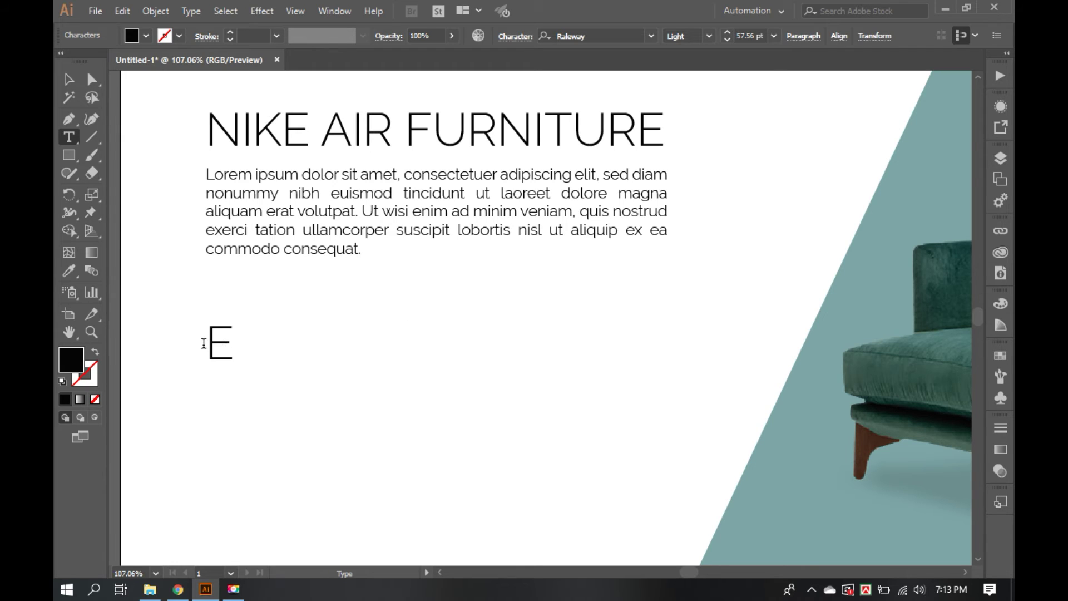
Delete the stray E and type the $722 price below the paragraph
{"action": "left_click", "coordinate": [69, 79]}
{"action": "left_click", "coordinate": [220, 345]}
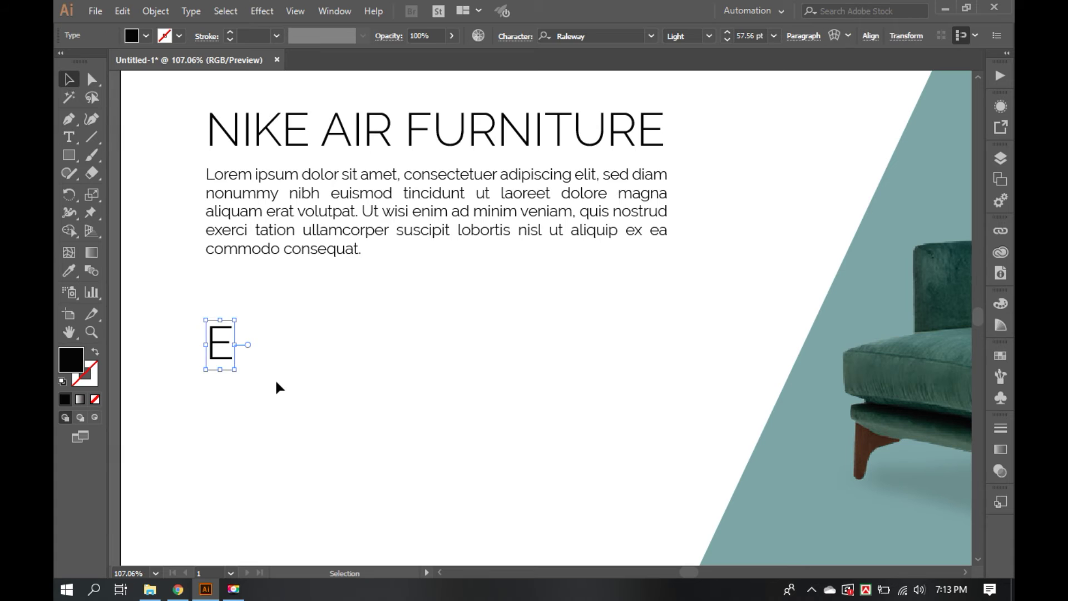
{"action": "key", "text": "Delete"}
{"action": "left_click", "coordinate": [68, 137]}
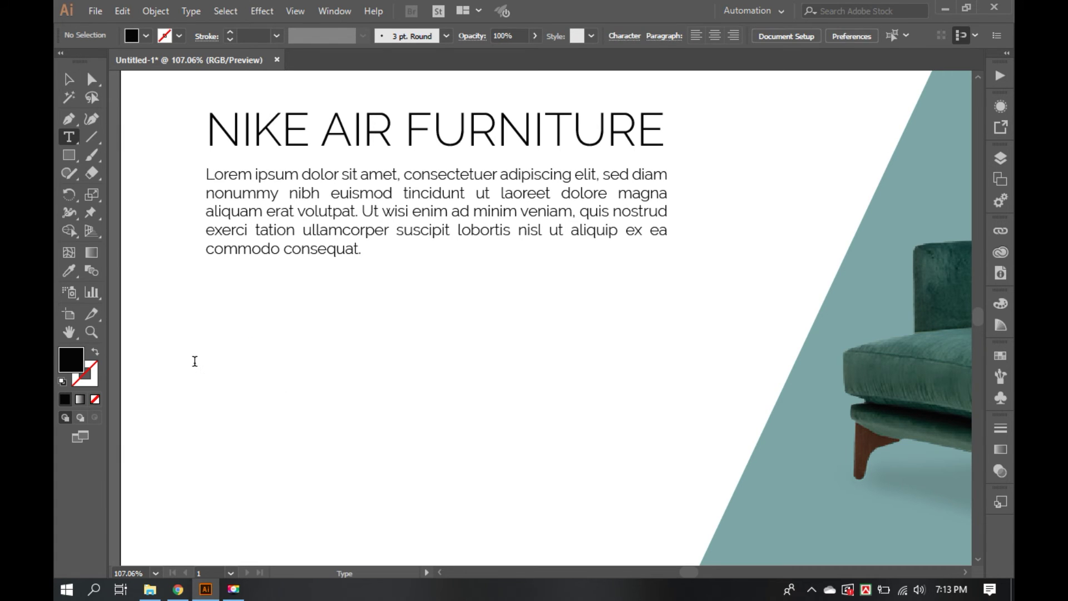
{"action": "left_click", "coordinate": [195, 360]}
{"action": "key", "text": "BackSpace"}
{"action": "type", "text": "$722"}
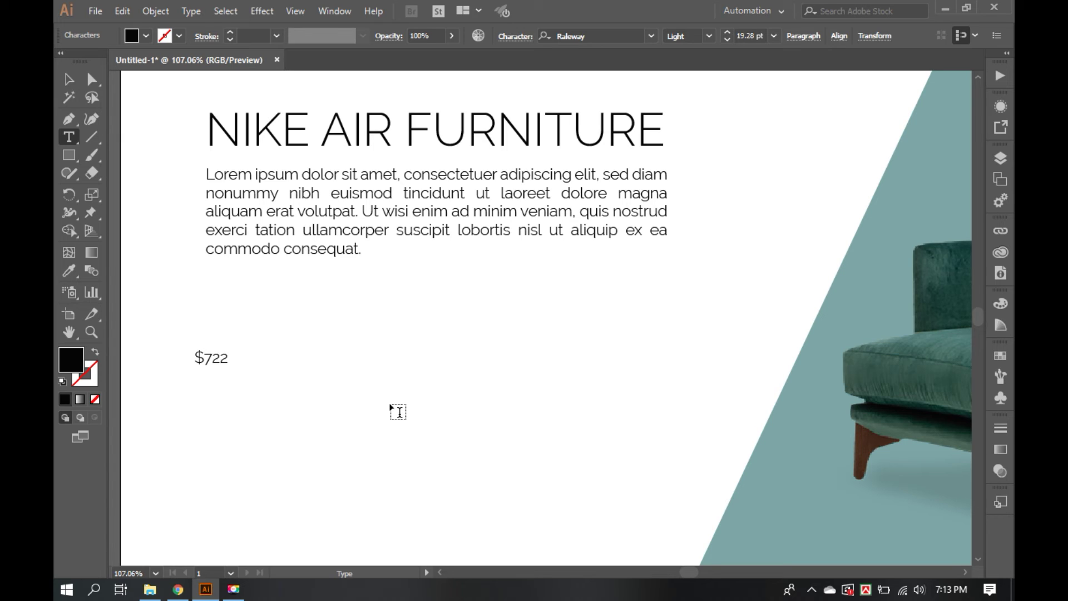
Scale the $722 price text up with the Selection tool
{"action": "left_click", "coordinate": [69, 78]}
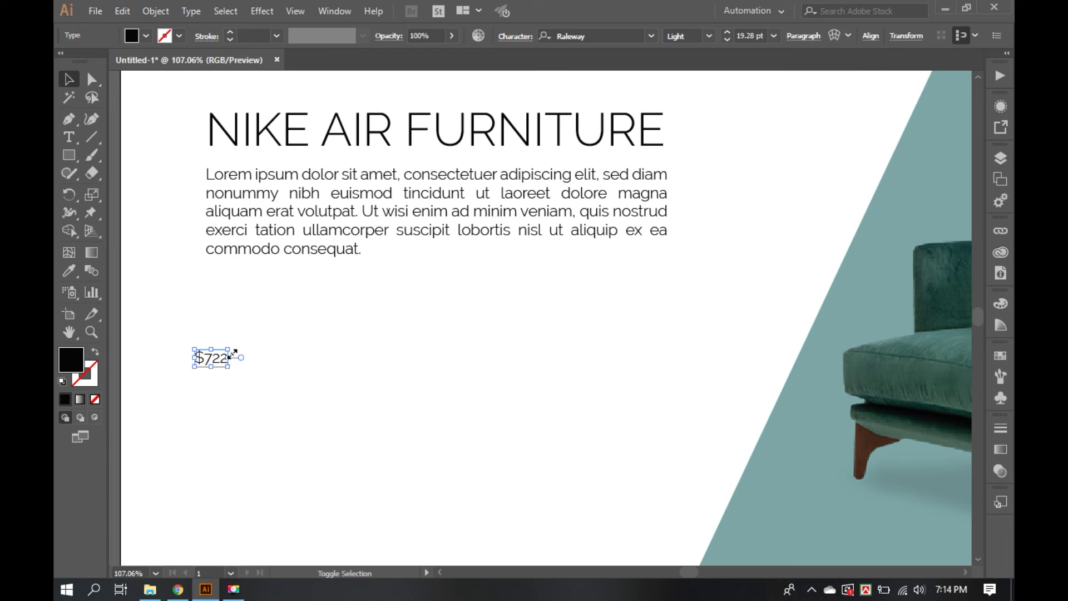
{"action": "mouse_move", "coordinate": [228, 349]}
{"action": "left_mouse_down"}
{"action": "mouse_move", "coordinate": [369, 293]}
{"action": "mouse_move", "coordinate": [347, 343]}
{"action": "left_mouse_up"}
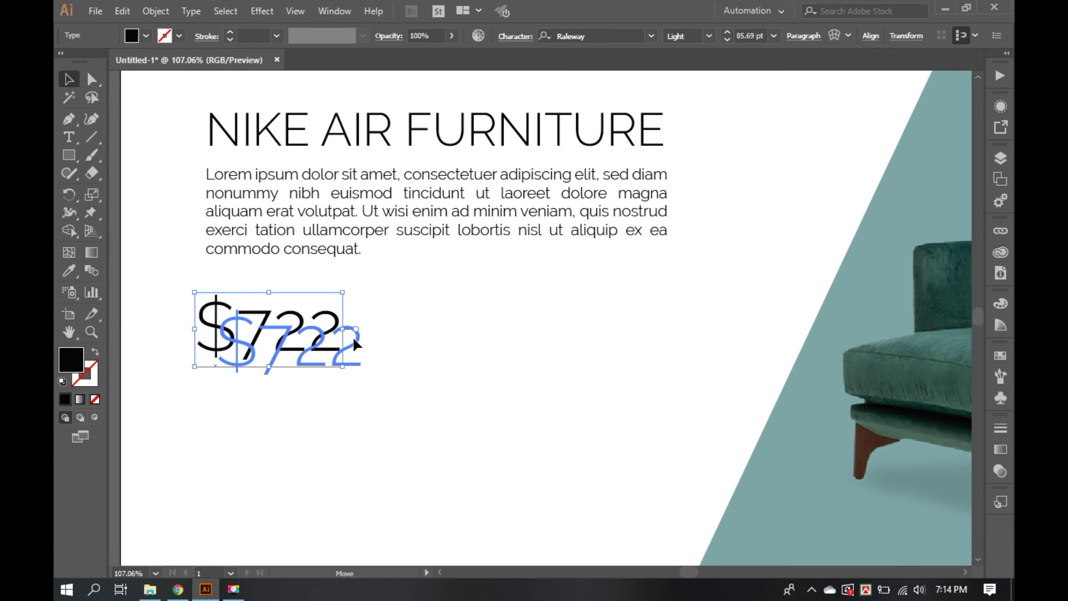
{"action": "left_click", "coordinate": [383, 399]}
Raise the $722 price's font size to 97 pt
{"action": "key", "text": "t"}
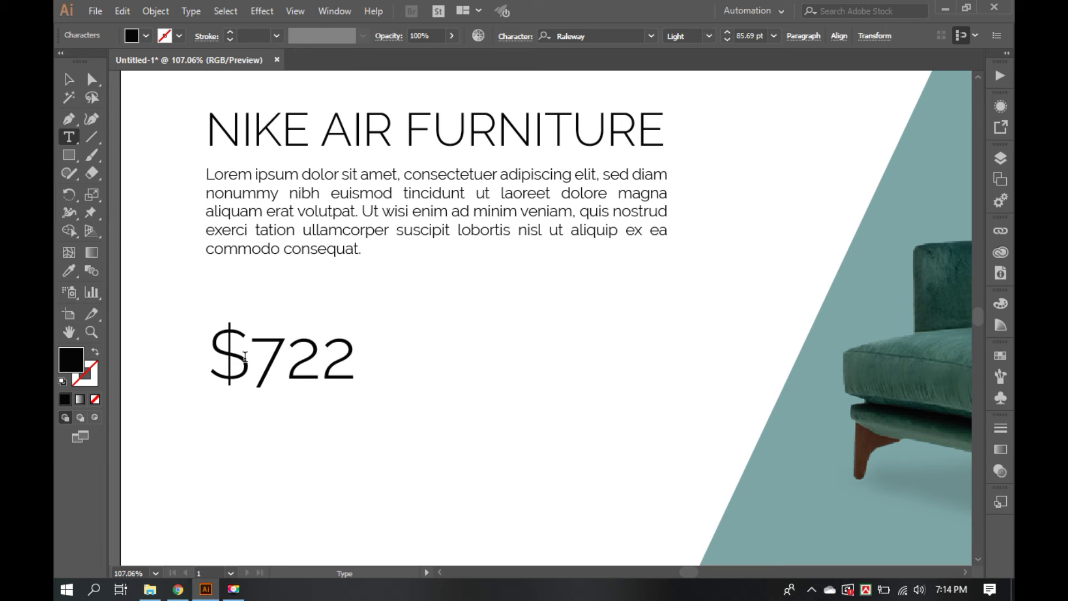
{"action": "left_click", "coordinate": [263, 358]}
{"action": "left_click", "coordinate": [725, 33]}
{"action": "left_click", "coordinate": [726, 32]}
{"action": "left_click", "coordinate": [725, 32]}
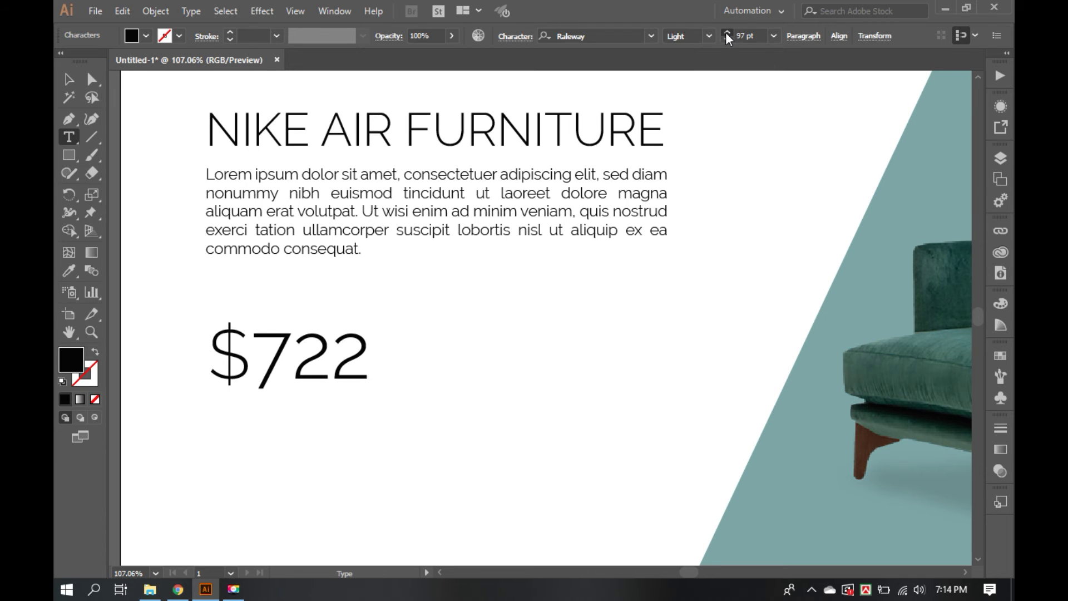
{"action": "left_click", "coordinate": [725, 32]}
{"action": "key", "text": "Escape"}
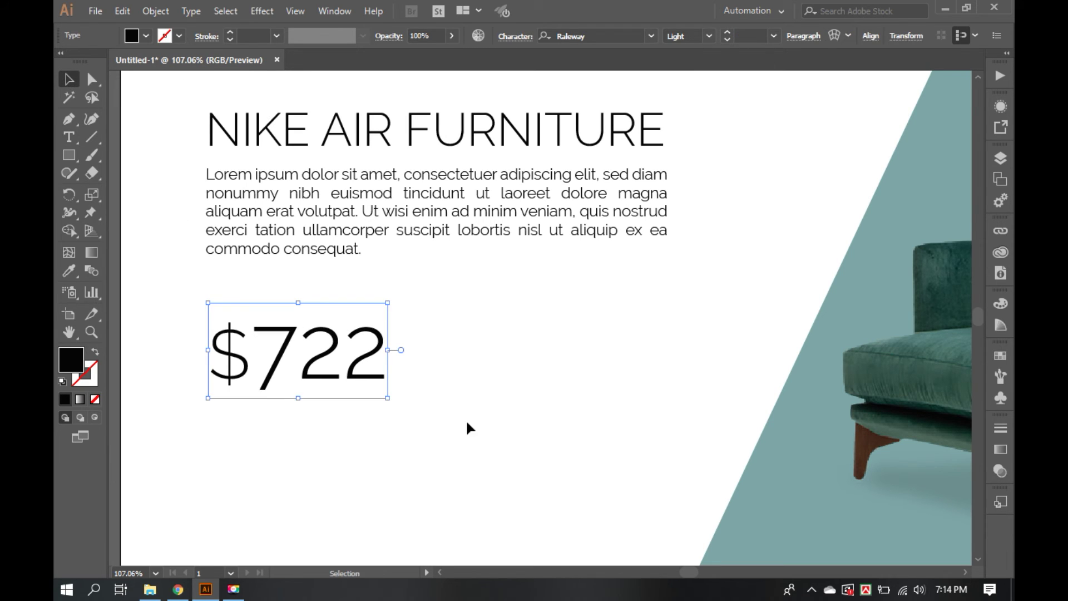
{"action": "left_click", "coordinate": [465, 419]}
{"action": "left_click", "coordinate": [369, 432], "text": "alt"}
{"action": "left_click_drag", "start_coordinate": [558, 346], "coordinate": [407, 436]}
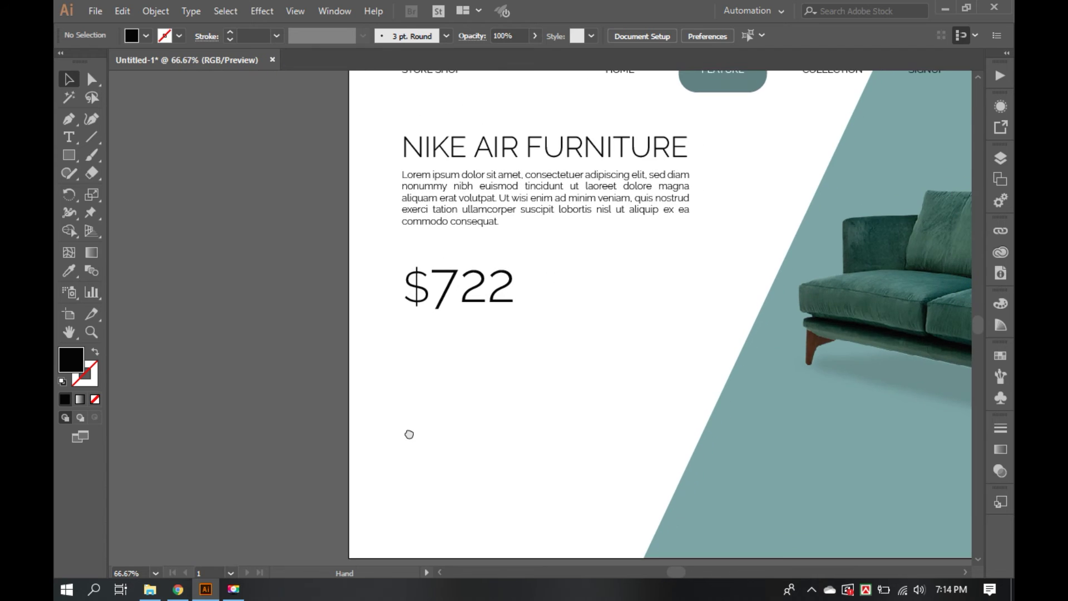
Left-align the heading, paragraph and $722 price
{"action": "left_click_drag", "start_coordinate": [435, 303], "coordinate": [439, 289]}
{"action": "left_click_drag", "start_coordinate": [460, 374], "coordinate": [489, 167]}
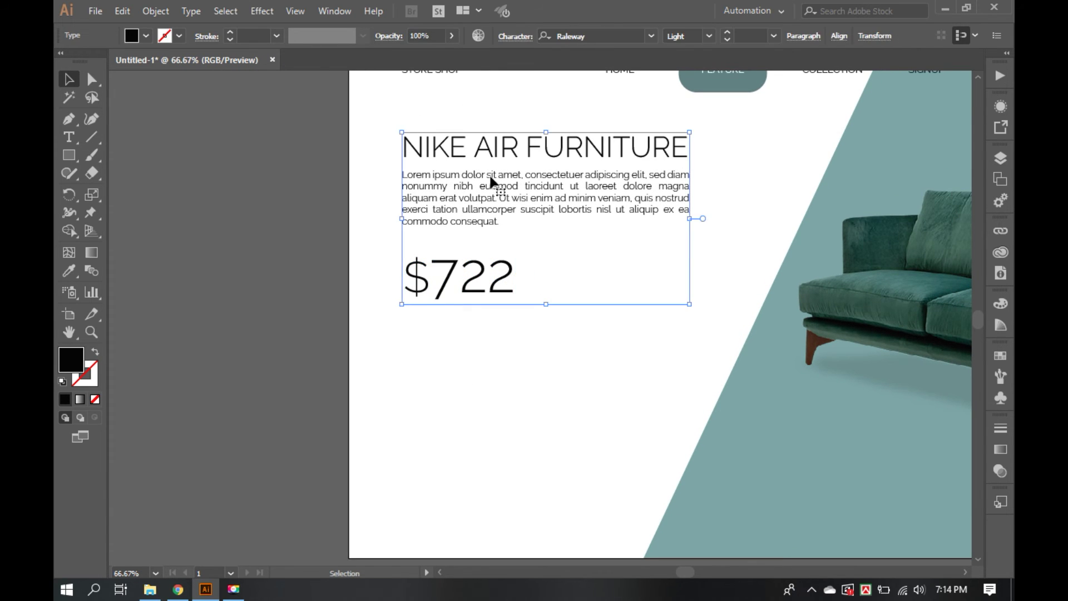
{"action": "left_click", "coordinate": [837, 37]}
{"action": "left_click", "coordinate": [692, 75]}
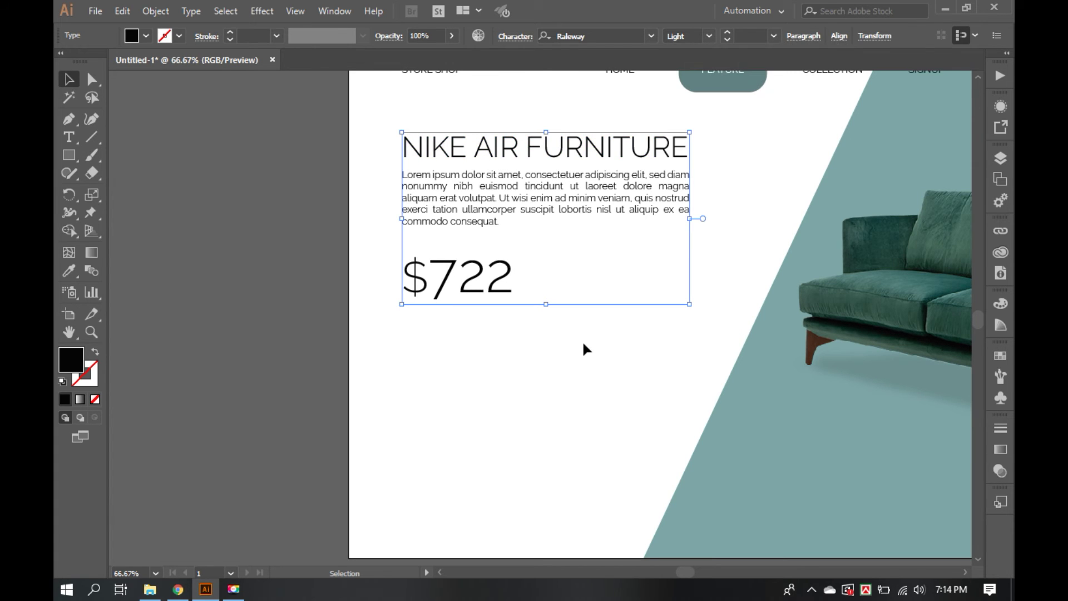
{"action": "left_click", "coordinate": [583, 344]}
Lower the $722 price and zoom in on the area above it for a circle
{"action": "key", "text": "z"}
{"action": "left_click_drag", "start_coordinate": [489, 333], "coordinate": [455, 308]}
{"action": "key", "text": "v"}
{"action": "left_click_drag", "start_coordinate": [432, 269], "coordinate": [442, 333]}
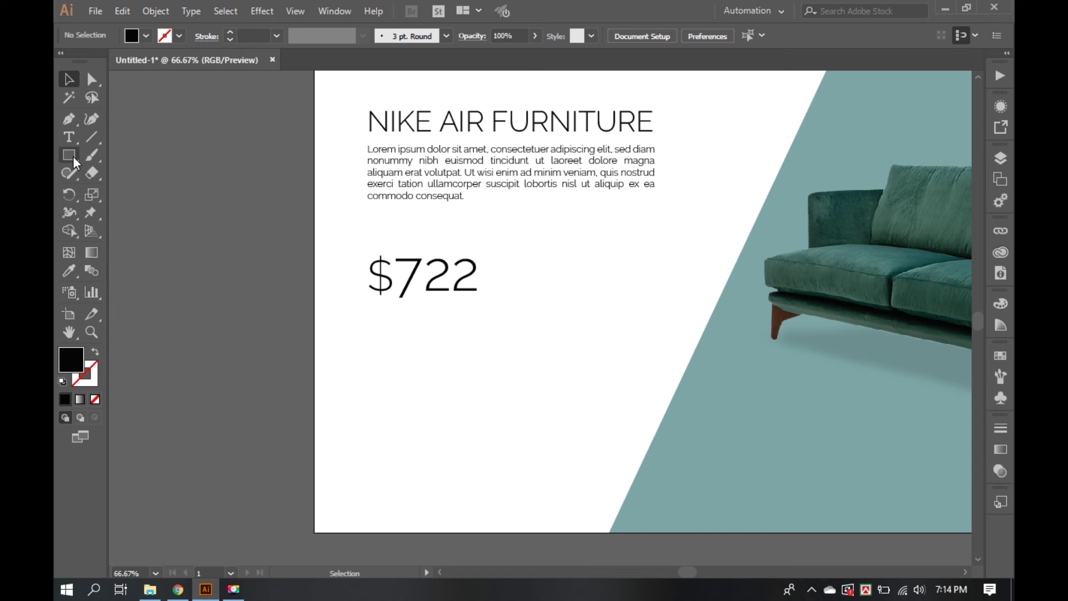
{"action": "left_click_drag", "start_coordinate": [72, 156], "coordinate": [103, 189]}
{"action": "left_click_drag", "start_coordinate": [355, 210], "coordinate": [658, 381]}
{"action": "mouse_move", "coordinate": [172, 171]}
{"action": "left_mouse_down"}
{"action": "mouse_move", "coordinate": [158, 268]}
{"action": "mouse_move", "coordinate": [174, 266]}
{"action": "left_mouse_up"}
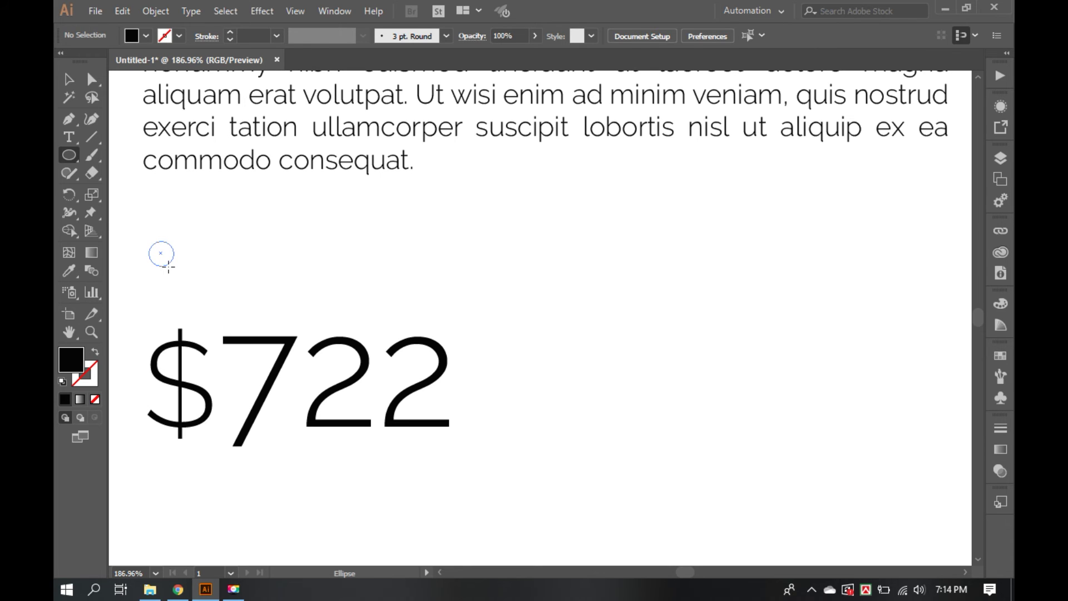
Duplicate the small circle into a row of four dots and move them and the price down
{"action": "left_click", "coordinate": [66, 79]}
{"action": "left_click", "coordinate": [182, 245]}
{"action": "left_click_drag", "start_coordinate": [170, 257], "coordinate": [302, 266]}
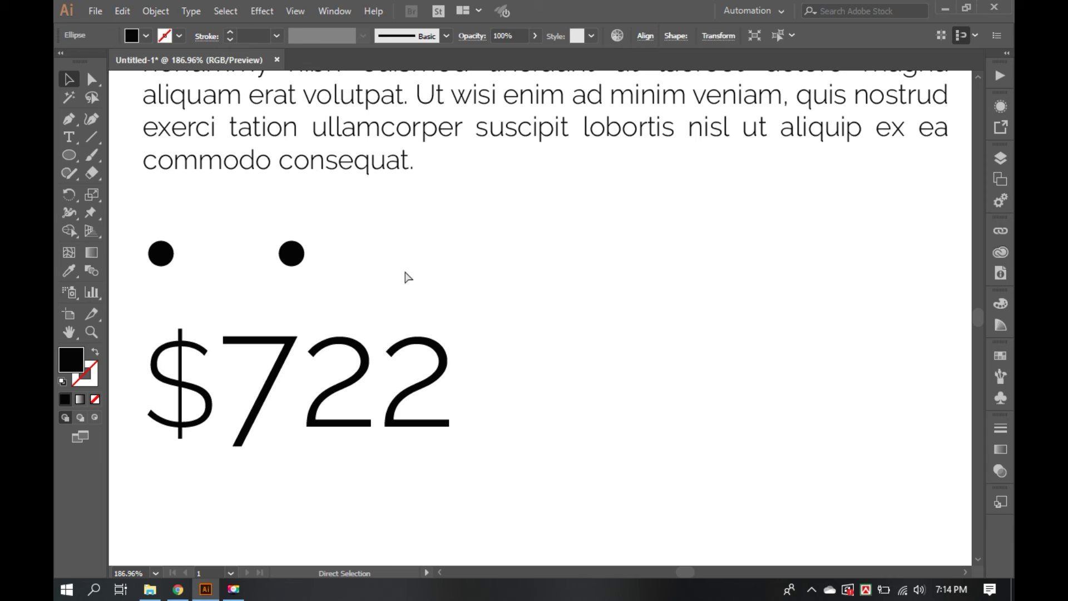
{"action": "key", "text": "ctrl+d"}
{"action": "key", "text": "ctrl+d"}
{"action": "left_click_drag", "start_coordinate": [431, 385], "coordinate": [429, 459]}
{"action": "mouse_move", "coordinate": [143, 217]}
{"action": "left_mouse_down"}
{"action": "mouse_move", "coordinate": [564, 289]}
{"action": "mouse_move", "coordinate": [554, 289]}
{"action": "left_mouse_up"}
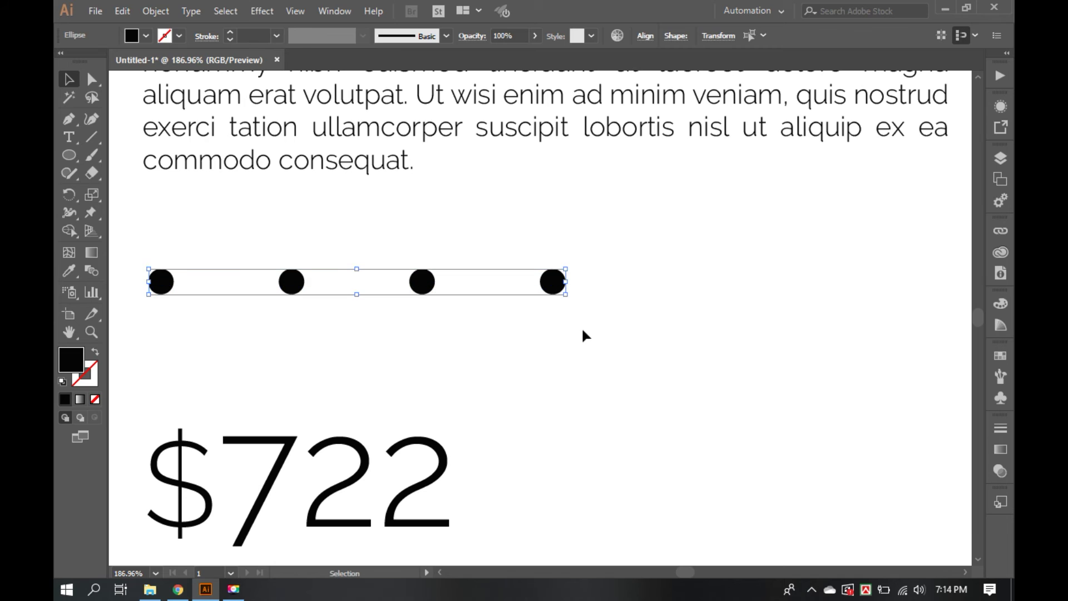
{"action": "left_click_drag", "start_coordinate": [271, 240], "coordinate": [335, 387]}
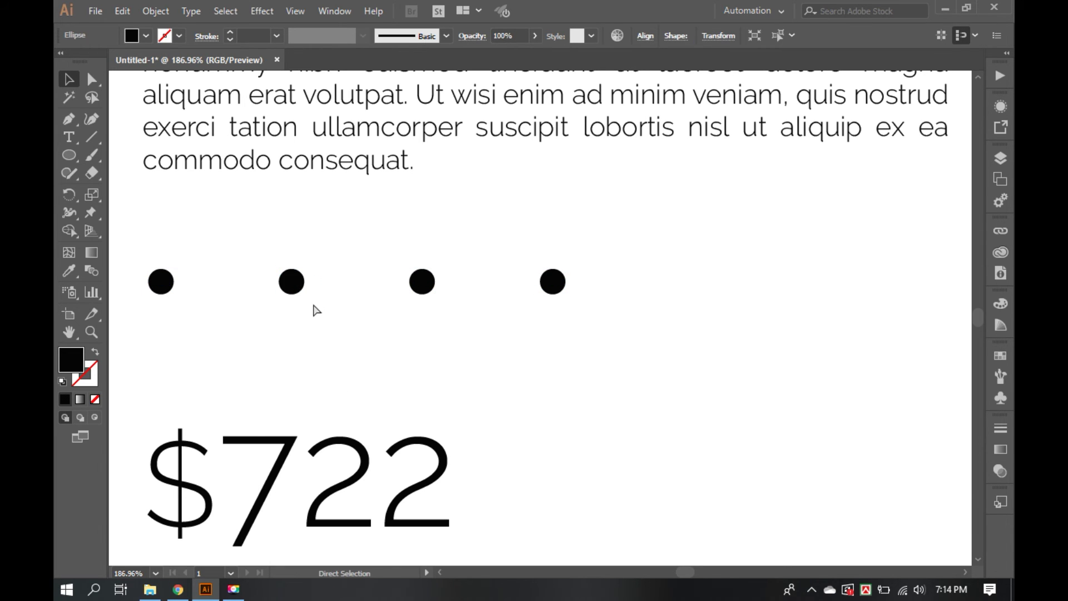
Ring the second dot with an enlarged outline-only copy
{"action": "left_click_drag", "start_coordinate": [312, 309], "coordinate": [323, 311]}
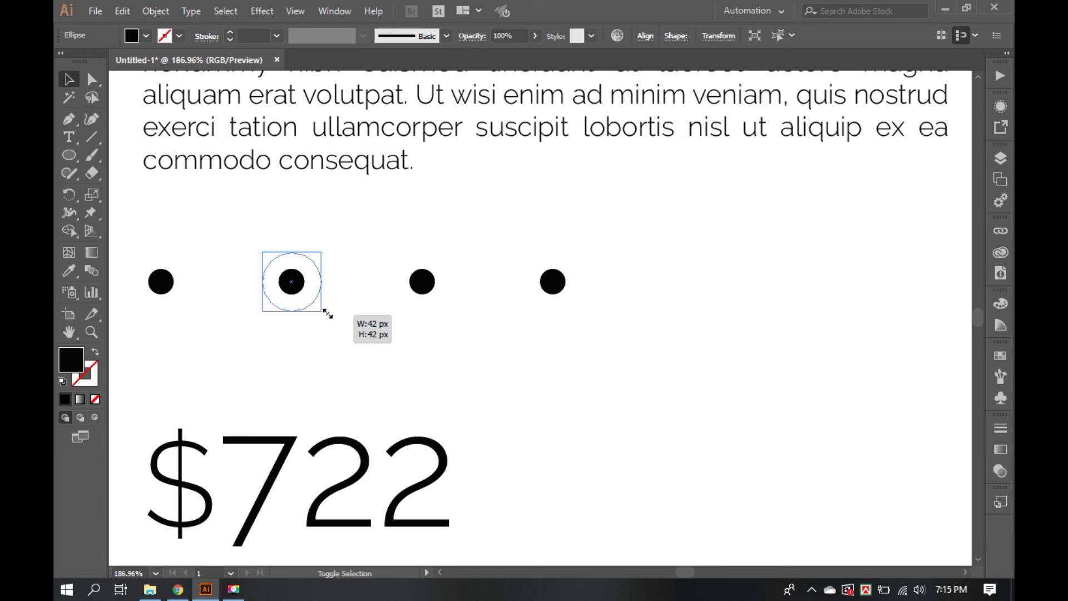
{"action": "left_click", "coordinate": [96, 350]}
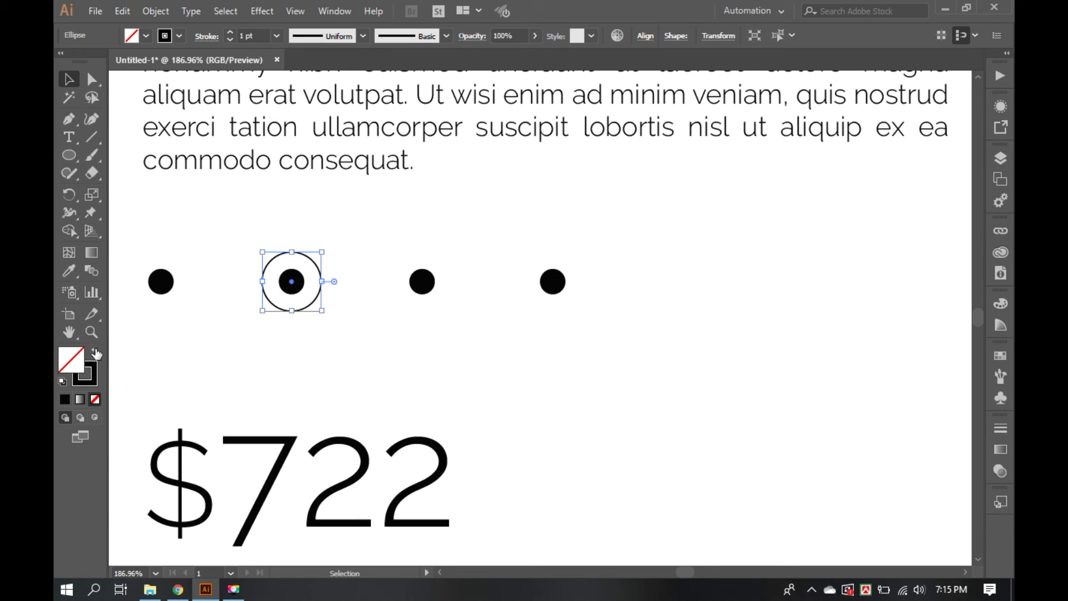
{"action": "left_click", "coordinate": [419, 362]}
Nudge the dot row down and draw a rectangle below the $722 price
{"action": "mouse_move", "coordinate": [139, 226]}
{"action": "left_mouse_down"}
{"action": "mouse_move", "coordinate": [466, 318]}
{"action": "mouse_move", "coordinate": [607, 315]}
{"action": "left_mouse_up"}
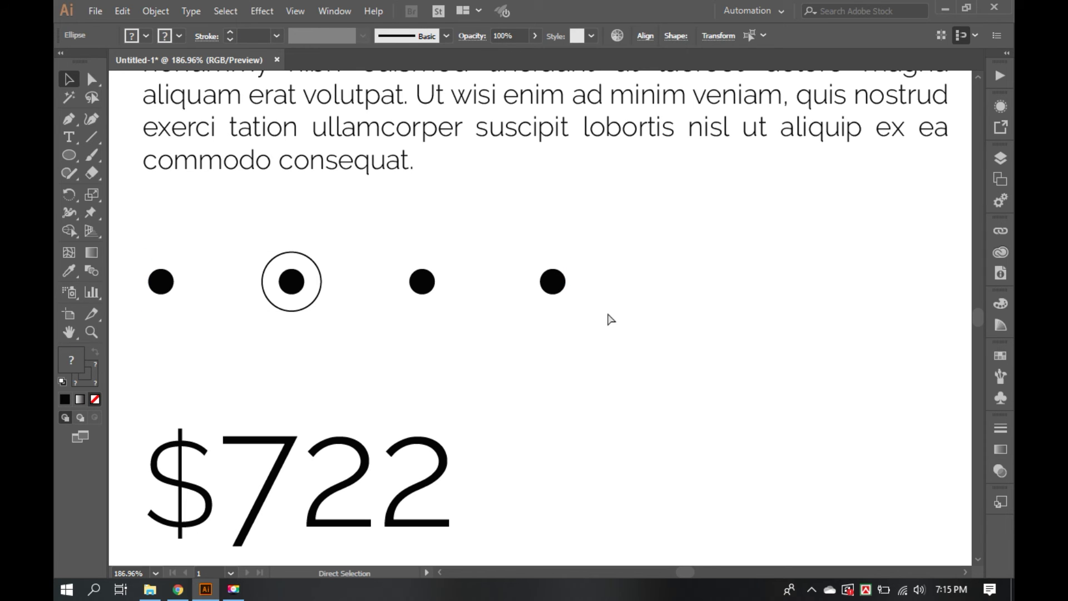
{"action": "key", "text": "ctrl+0"}
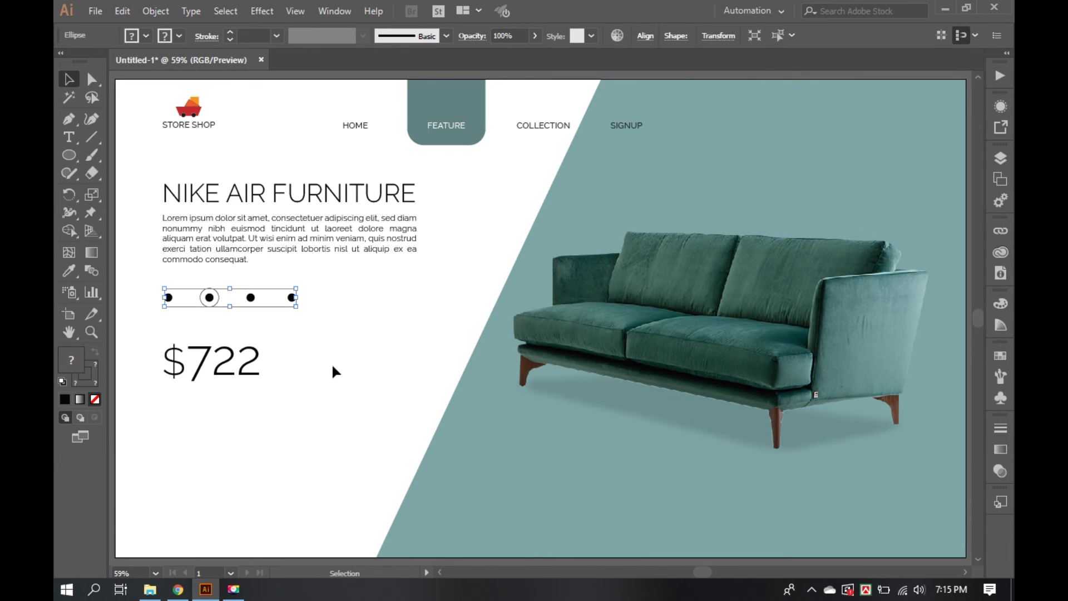
{"action": "left_click", "coordinate": [311, 384]}
{"action": "left_click_drag", "start_coordinate": [216, 302], "coordinate": [216, 306]}
{"action": "left_click", "coordinate": [356, 415]}
{"action": "left_click_drag", "start_coordinate": [324, 431], "coordinate": [365, 331]}
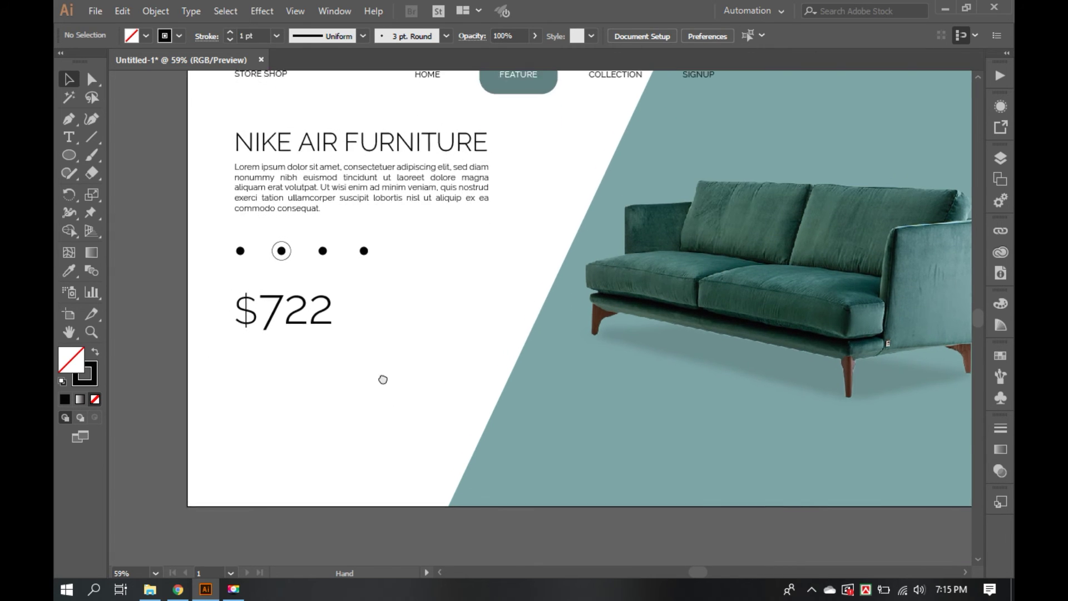
{"action": "left_click_drag", "start_coordinate": [169, 238], "coordinate": [543, 488]}
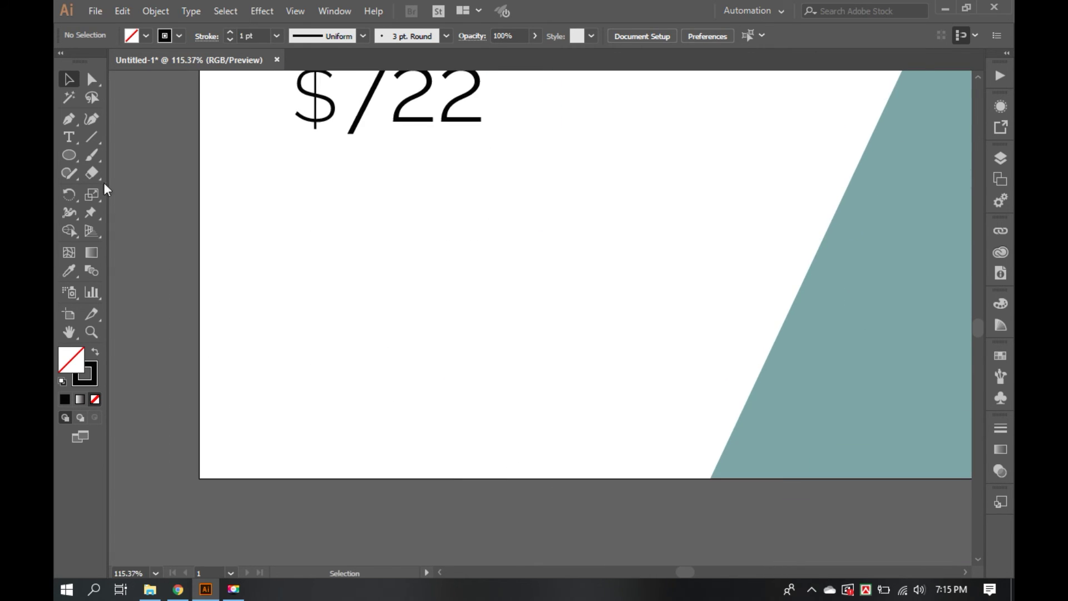
{"action": "left_click_drag", "start_coordinate": [74, 158], "coordinate": [139, 153]}
{"action": "left_click_drag", "start_coordinate": [302, 235], "coordinate": [535, 299]}
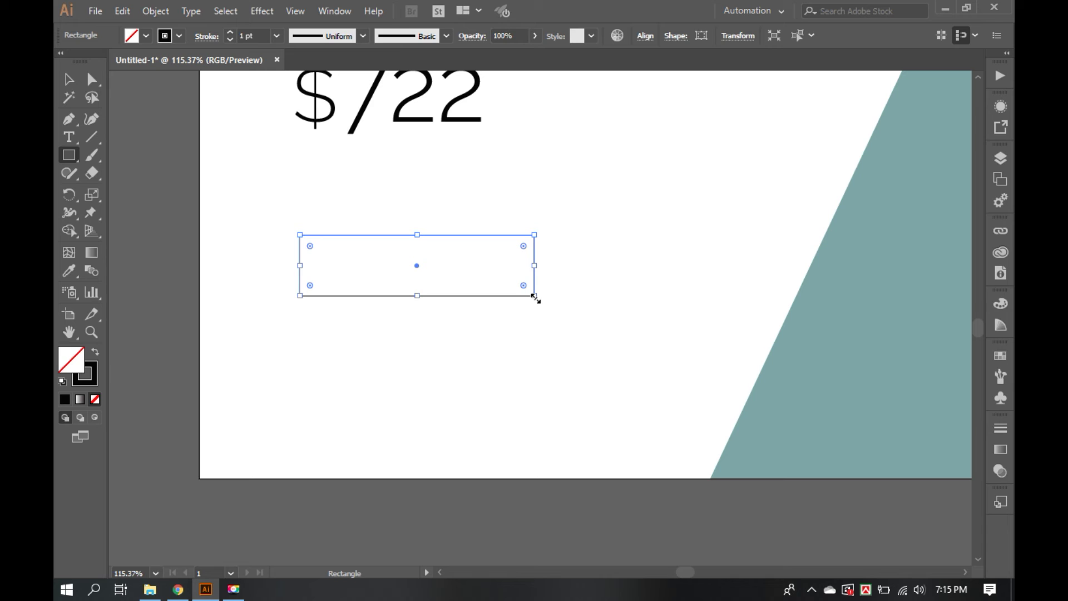
Round the rectangle into a pill filled with the teal background colour
{"action": "key", "text": "v"}
{"action": "left_click_drag", "start_coordinate": [310, 244], "coordinate": [419, 293]}
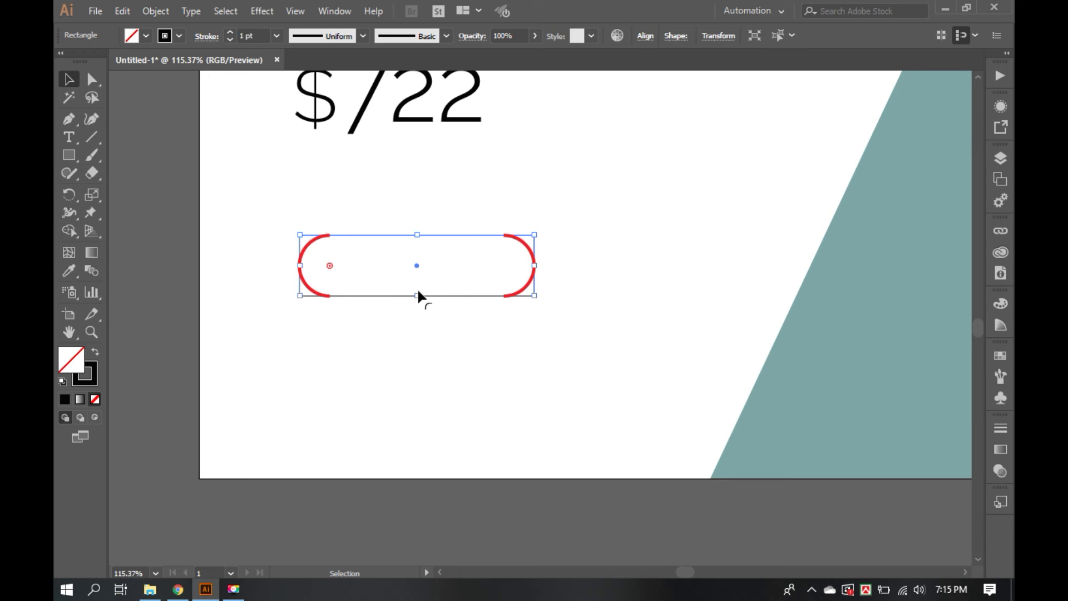
{"action": "key", "text": "i"}
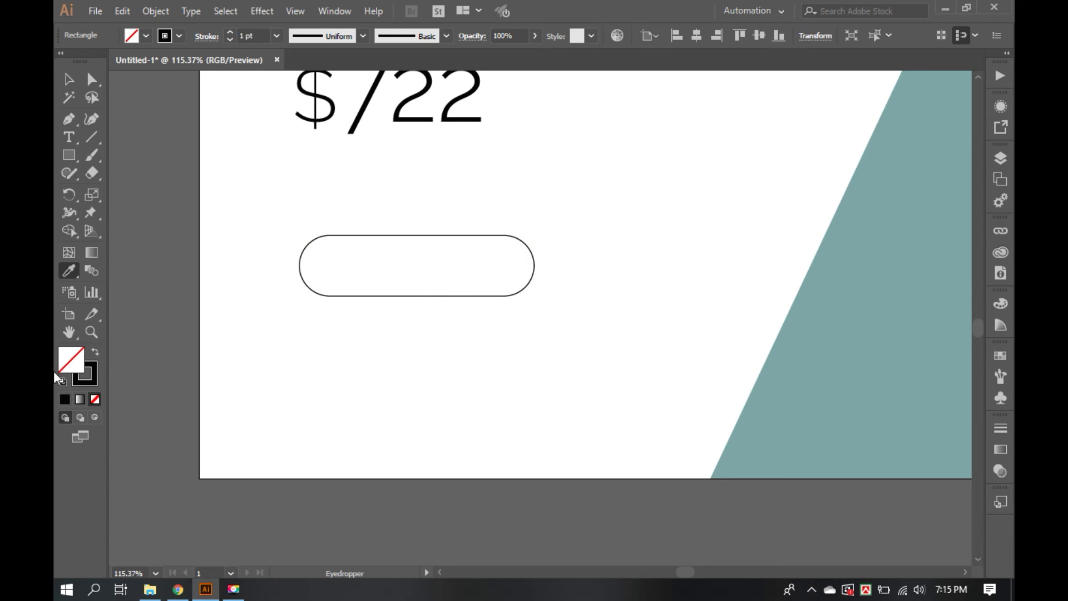
{"action": "left_click", "coordinate": [96, 354]}
{"action": "left_click", "coordinate": [756, 438]}
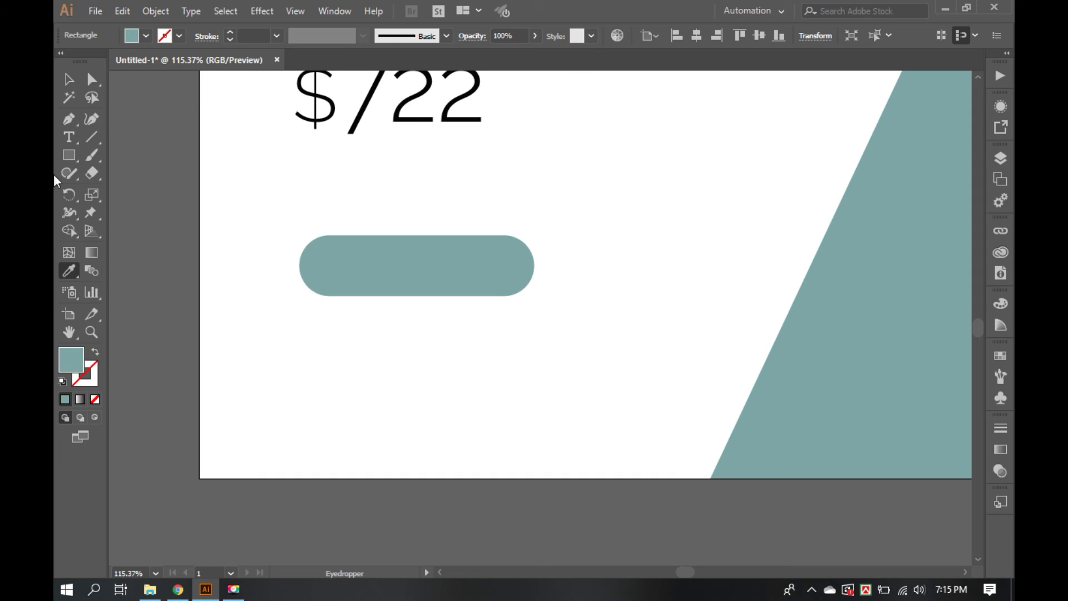
{"action": "left_click", "coordinate": [67, 81]}
{"action": "left_click", "coordinate": [397, 366]}
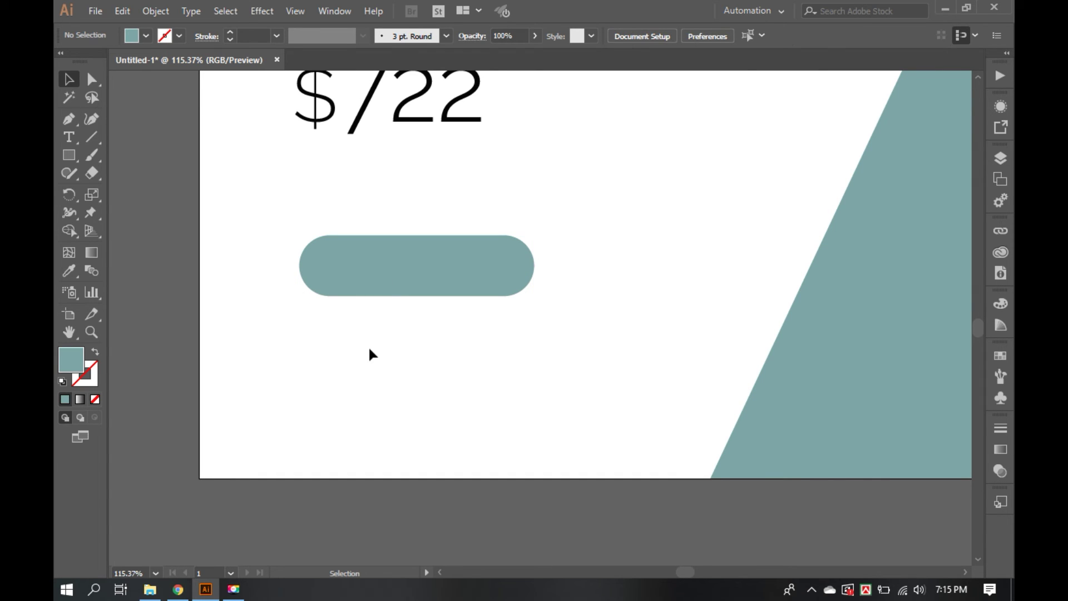
Type BUY NOW in a text object below the pill
{"action": "key", "text": "t"}
{"action": "left_click", "coordinate": [370, 371]}
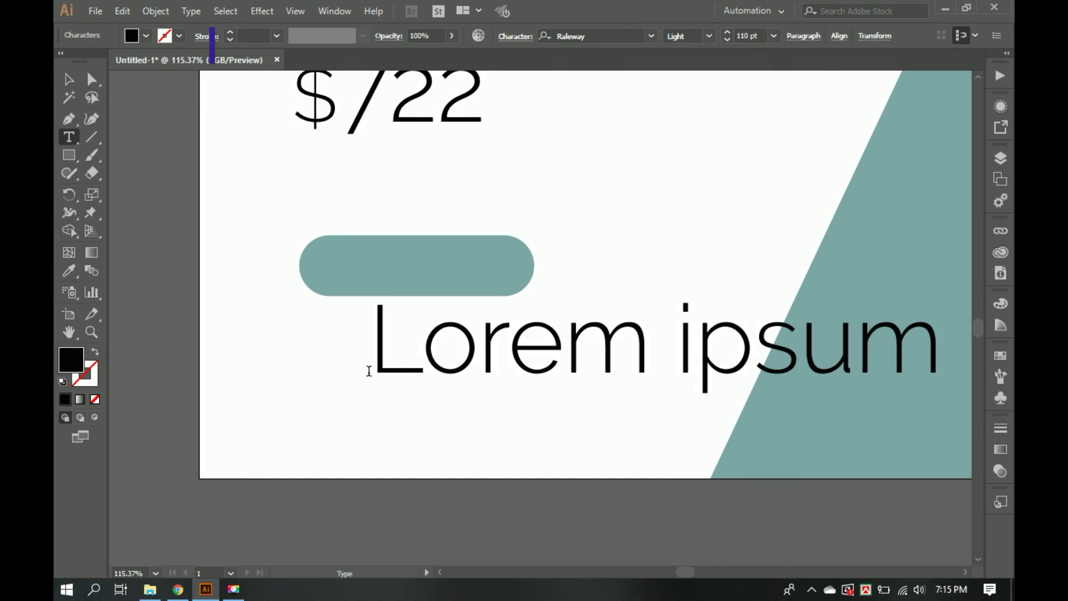
{"action": "key", "text": "BackSpace"}
{"action": "type", "text": "b"}
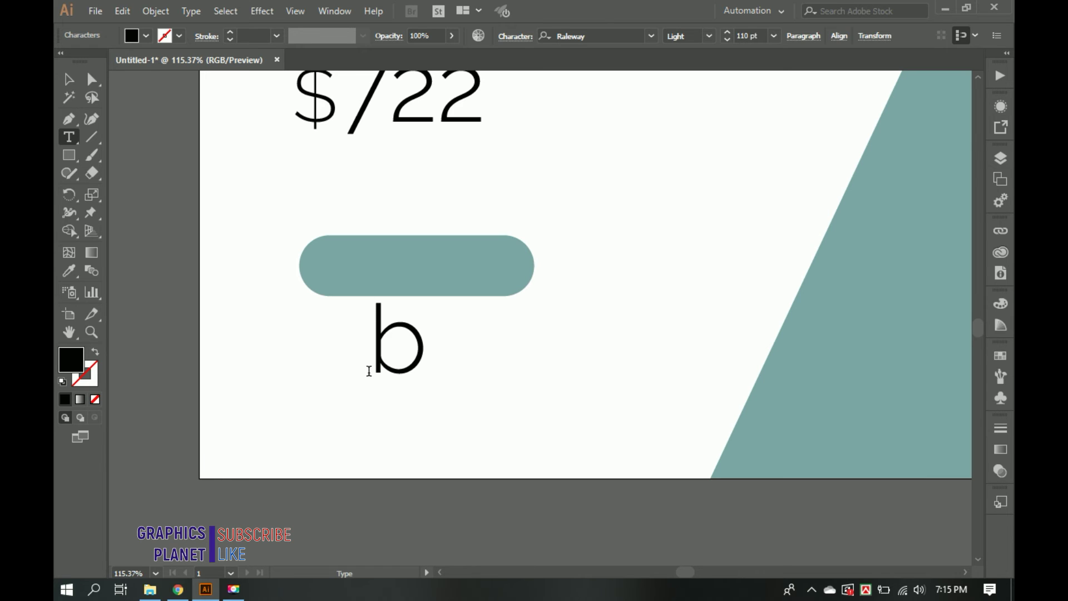
{"action": "key", "text": "BackSpace"}
{"action": "type", "text": "B"}
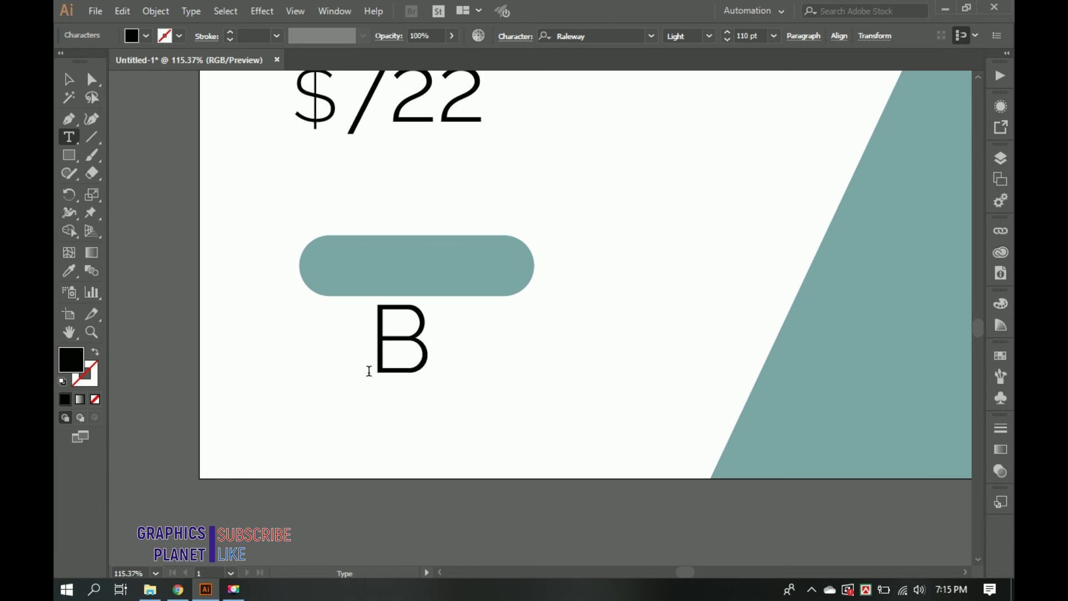
{"action": "type", "text": "UY NO"}
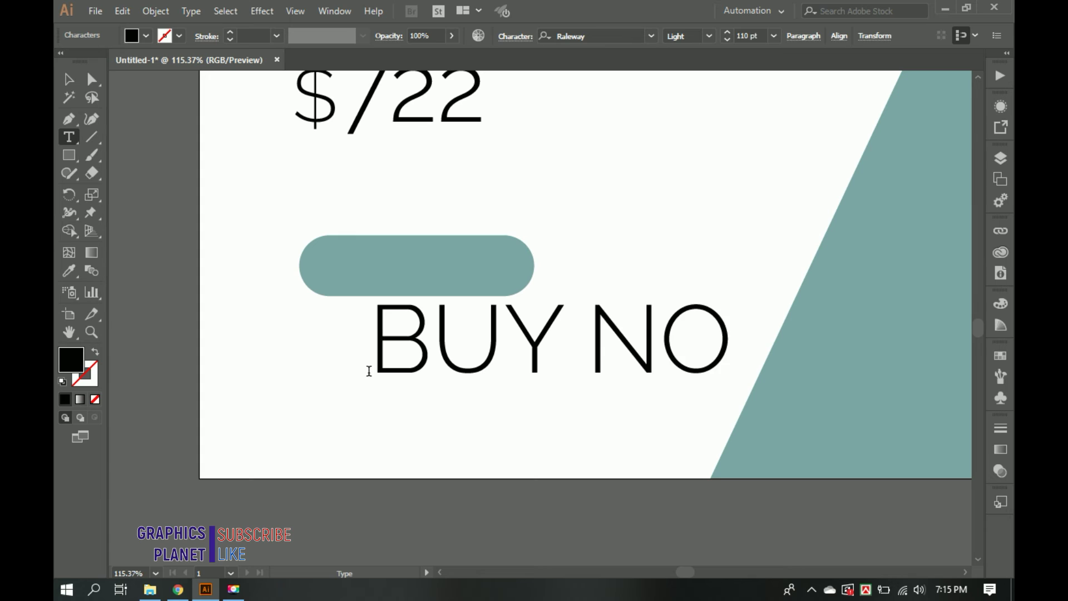
{"action": "type", "text": "W"}
{"action": "left_click", "coordinate": [69, 79]}
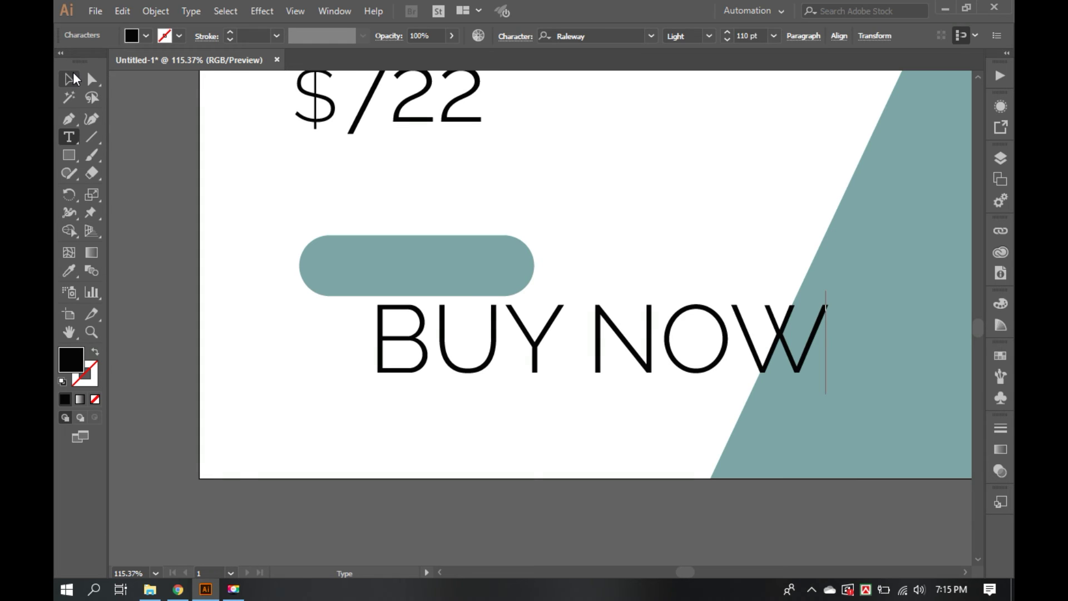
{"action": "left_click", "coordinate": [469, 301]}
Copy the body paragraph's black Raleway text style onto BUY NOW with the Eyedropper
{"action": "key", "text": "i"}
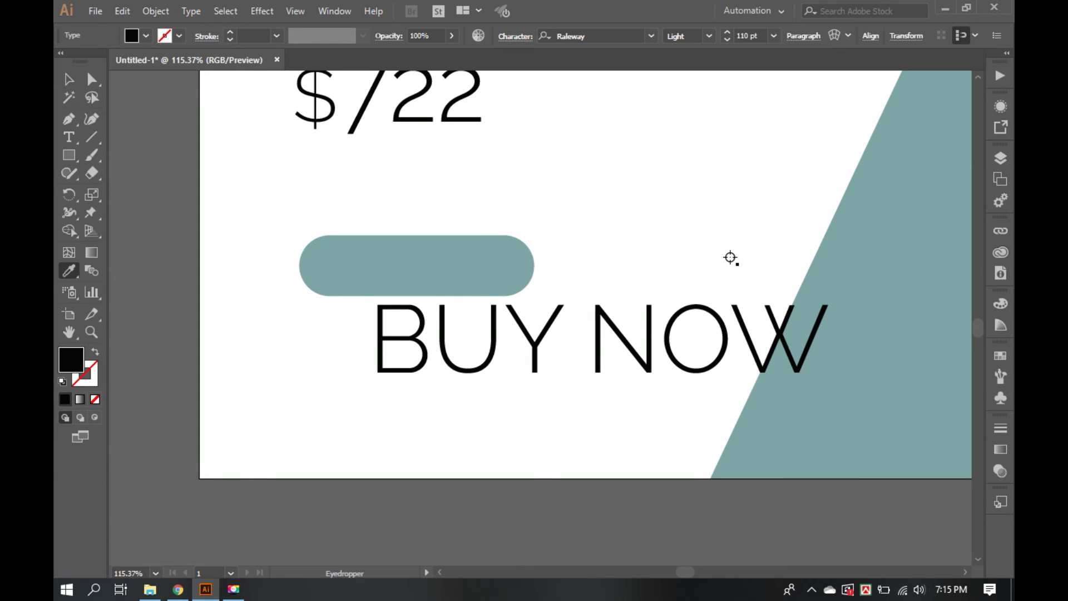
{"action": "left_click", "coordinate": [724, 264]}
{"action": "left_click", "coordinate": [654, 271], "text": "ctrl+alt"}
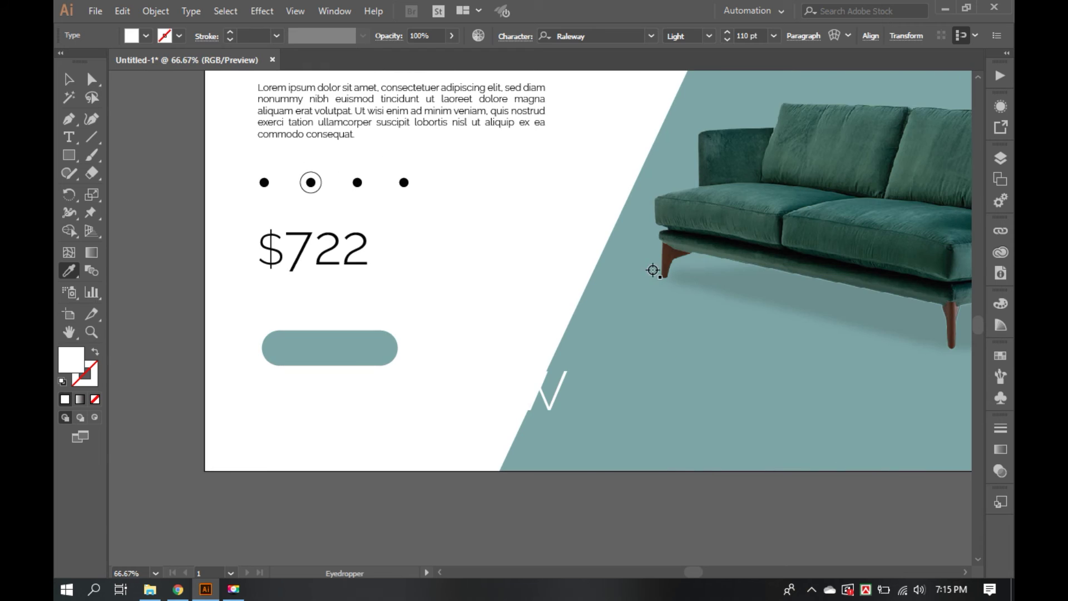
{"action": "left_click", "coordinate": [352, 125]}
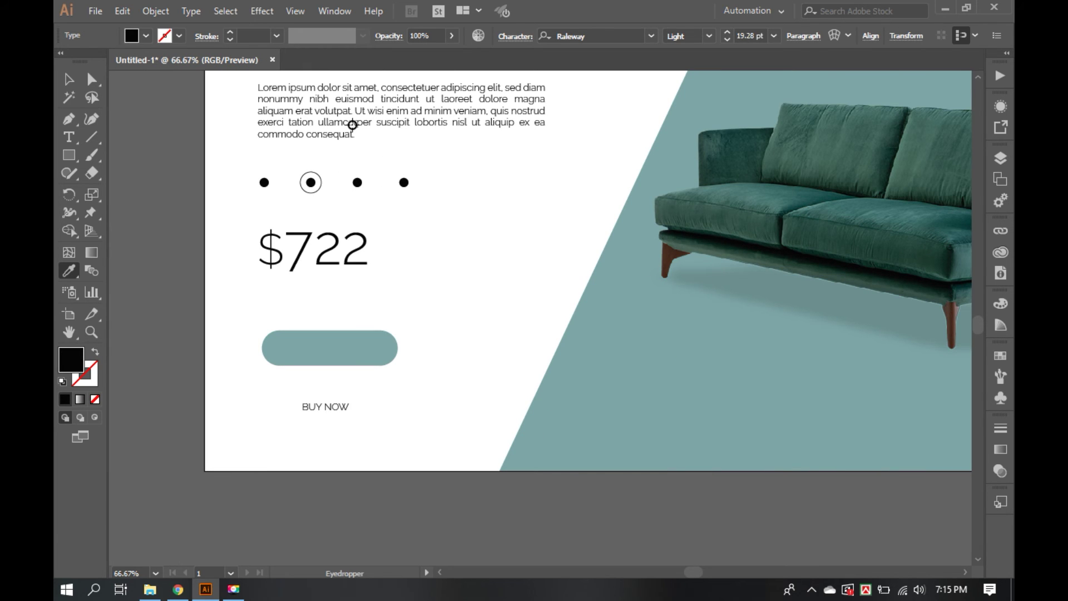
{"action": "key", "text": "v"}
{"action": "left_click", "coordinate": [421, 355]}
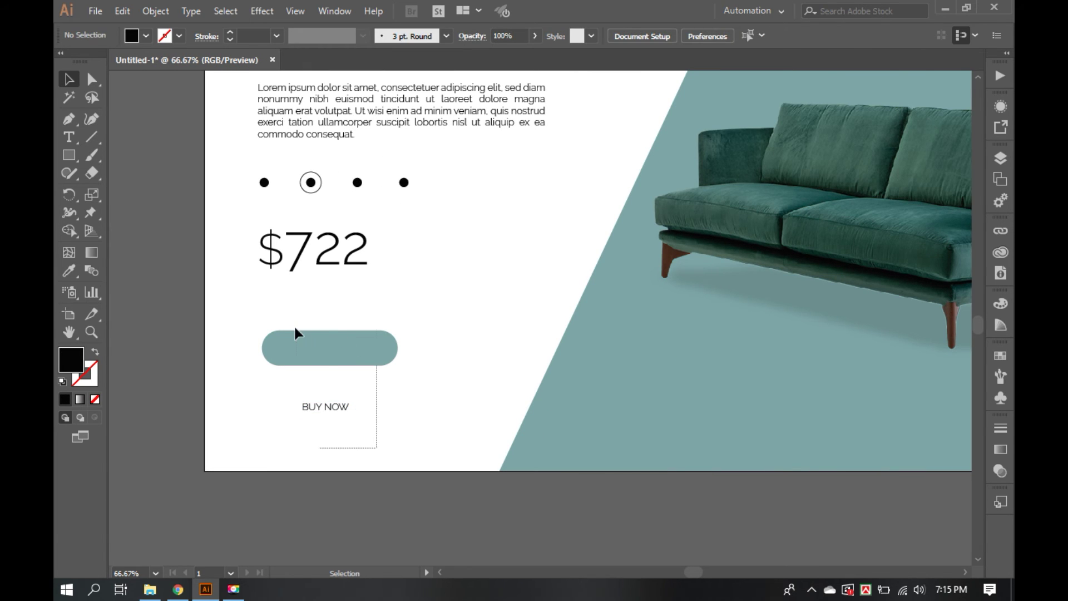
{"action": "left_click", "coordinate": [300, 335]}
{"action": "left_click", "coordinate": [325, 406], "text": "shift"}
Centre BUY NOW horizontally and vertically on the pill
{"action": "left_click", "coordinate": [324, 347]}
{"action": "left_click", "coordinate": [556, 35]}
{"action": "left_click", "coordinate": [620, 35]}
{"action": "left_click", "coordinate": [497, 258]}
Square the pill's corners and re-centre BUY NOW inside the rectangle
{"action": "left_click_drag", "start_coordinate": [225, 306], "coordinate": [549, 479]}
{"action": "left_click", "coordinate": [489, 241]}
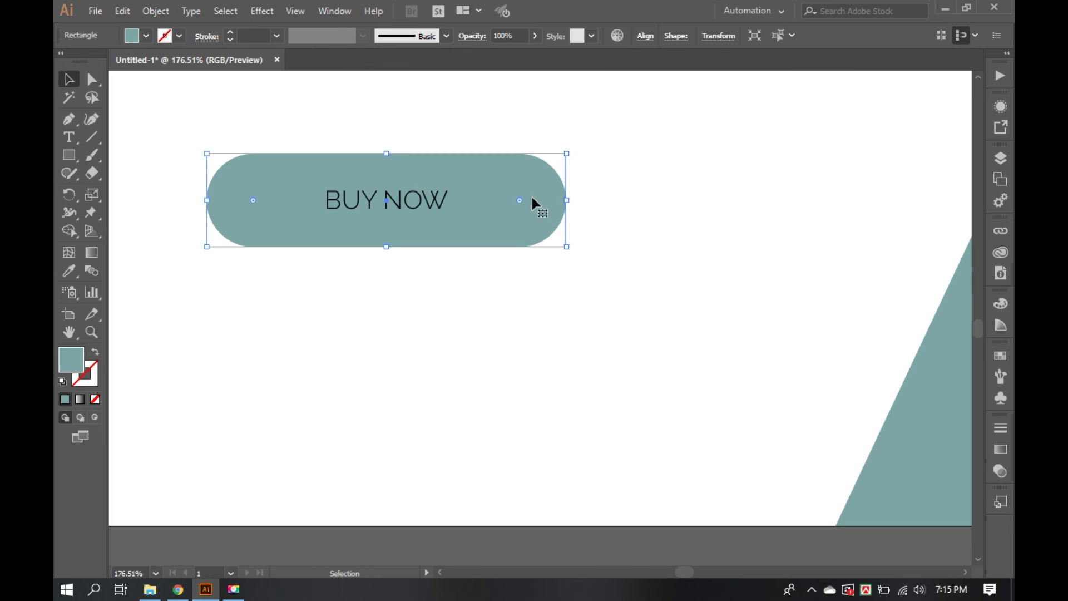
{"action": "mouse_move", "coordinate": [522, 198]}
{"action": "left_mouse_down"}
{"action": "mouse_move", "coordinate": [562, 154]}
{"action": "mouse_move", "coordinate": [478, 176]}
{"action": "left_mouse_up"}
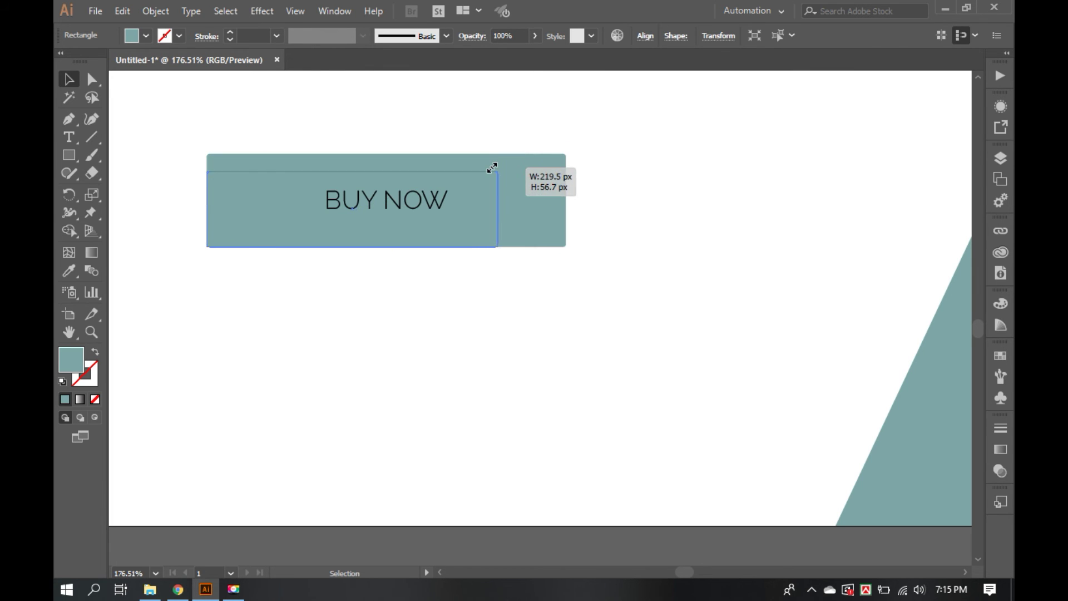
{"action": "left_click", "coordinate": [460, 329]}
{"action": "left_click_drag", "start_coordinate": [464, 320], "coordinate": [264, 150]}
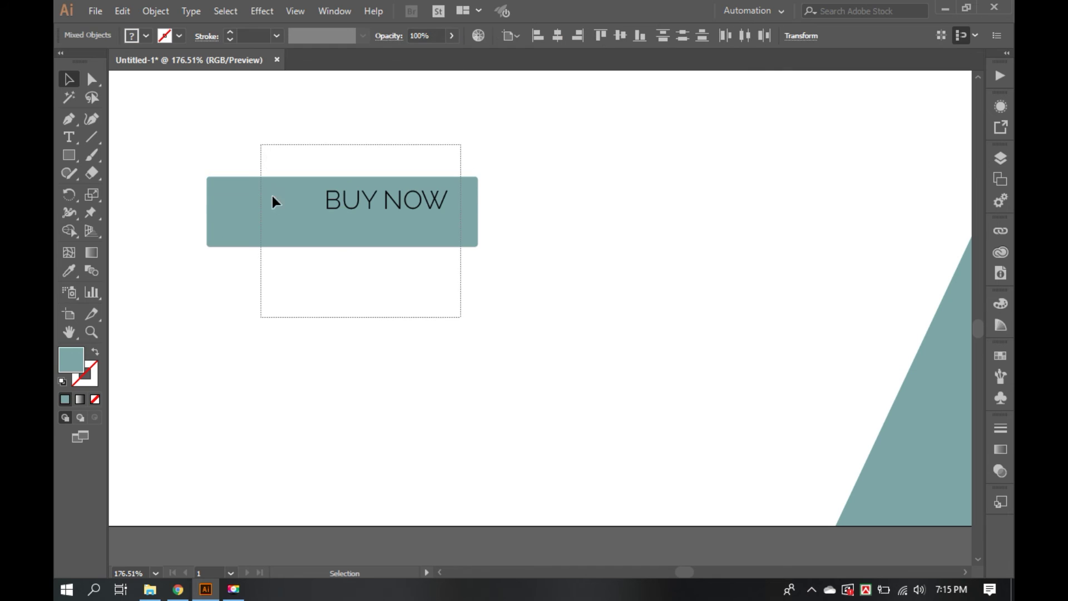
{"action": "left_click", "coordinate": [610, 35]}
{"action": "left_click", "coordinate": [558, 36]}
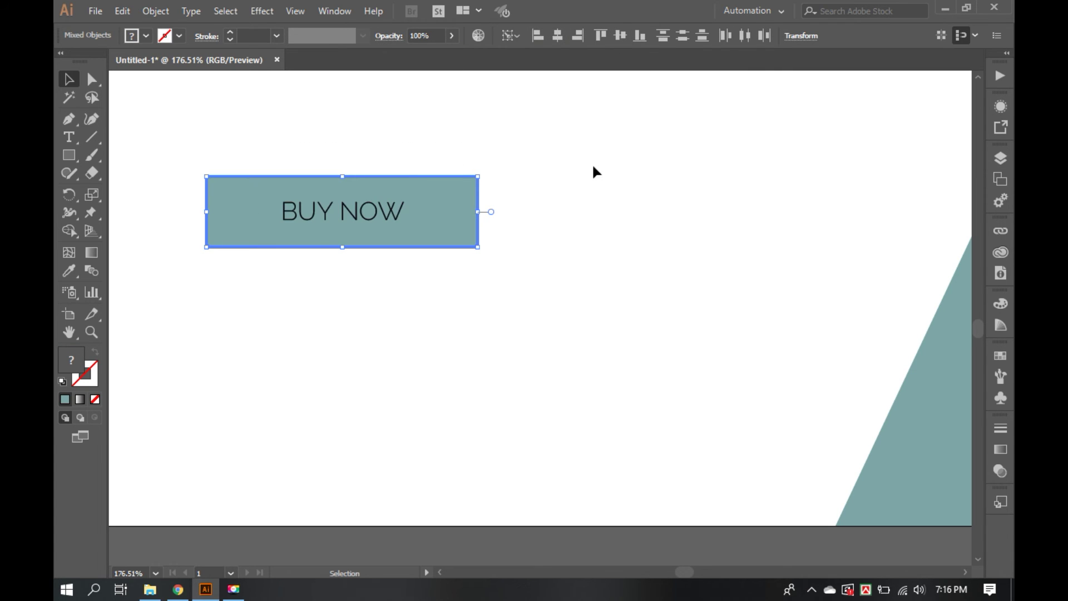
{"action": "left_click", "coordinate": [534, 275]}
{"action": "left_click", "coordinate": [238, 204]}
Round the button's corners to a full pill and select the BUY NOW label
{"action": "left_click_drag", "start_coordinate": [217, 189], "coordinate": [457, 301]}
{"action": "left_click", "coordinate": [457, 301]}
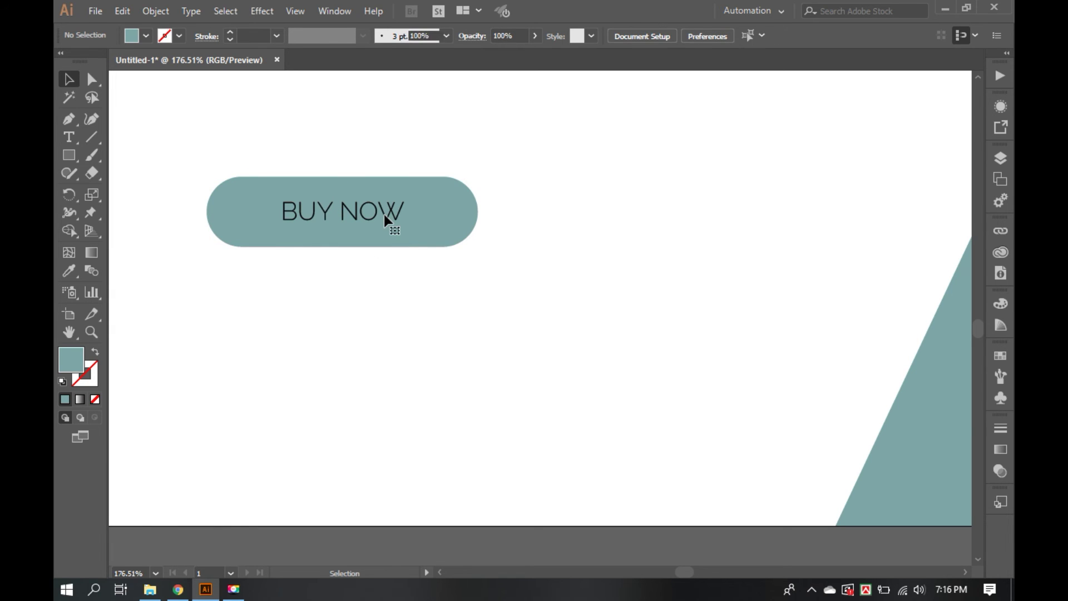
{"action": "double_click", "coordinate": [384, 217]}
{"action": "left_click_drag", "start_coordinate": [404, 214], "coordinate": [384, 211]}
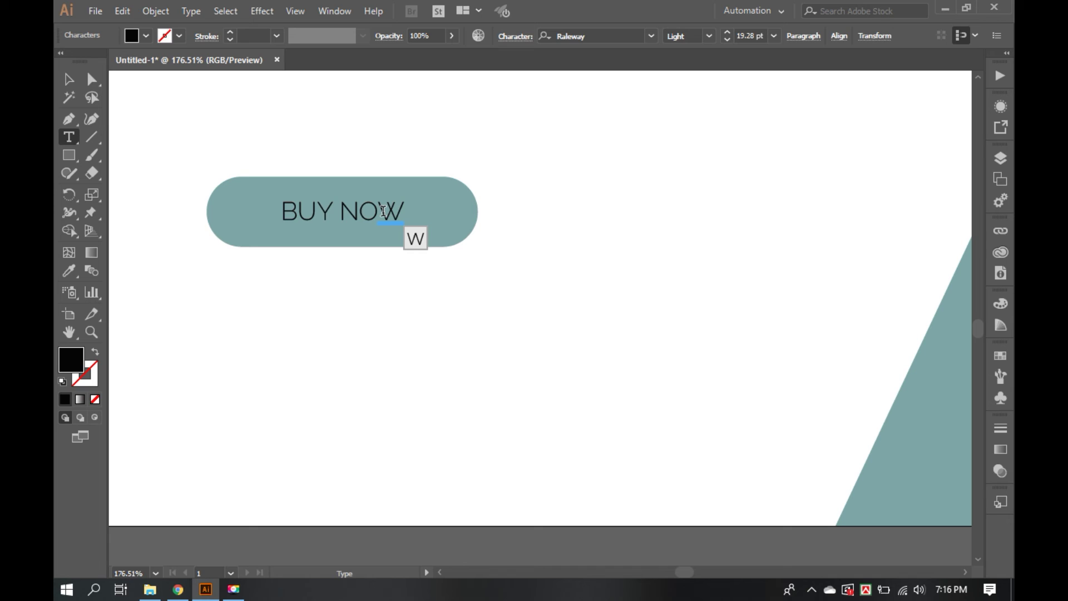
{"action": "left_click", "coordinate": [448, 291]}
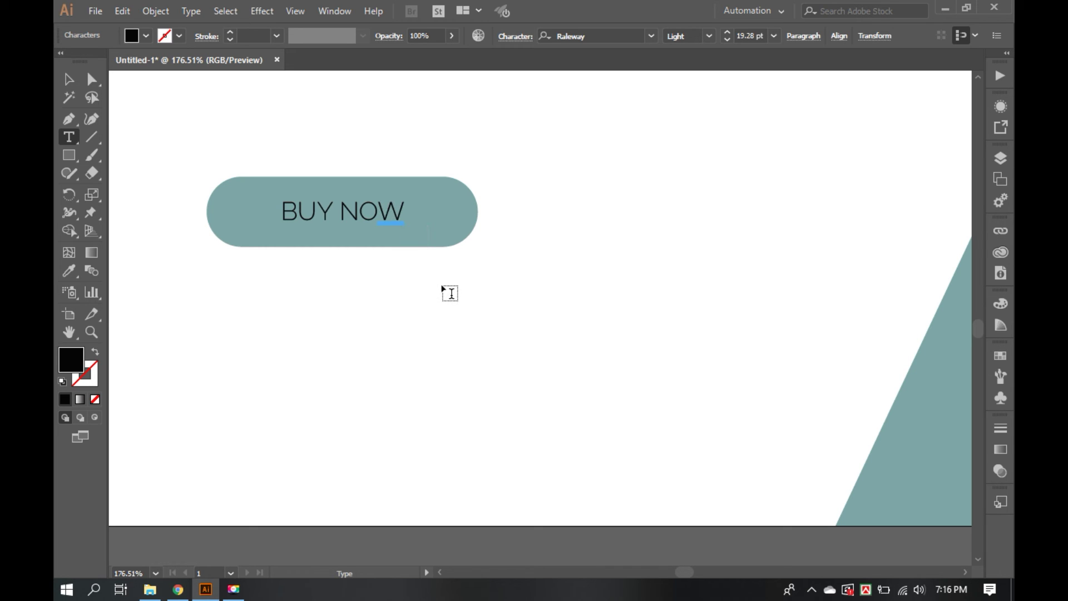
{"action": "key", "text": "Escape"}
{"action": "left_click", "coordinate": [69, 80]}
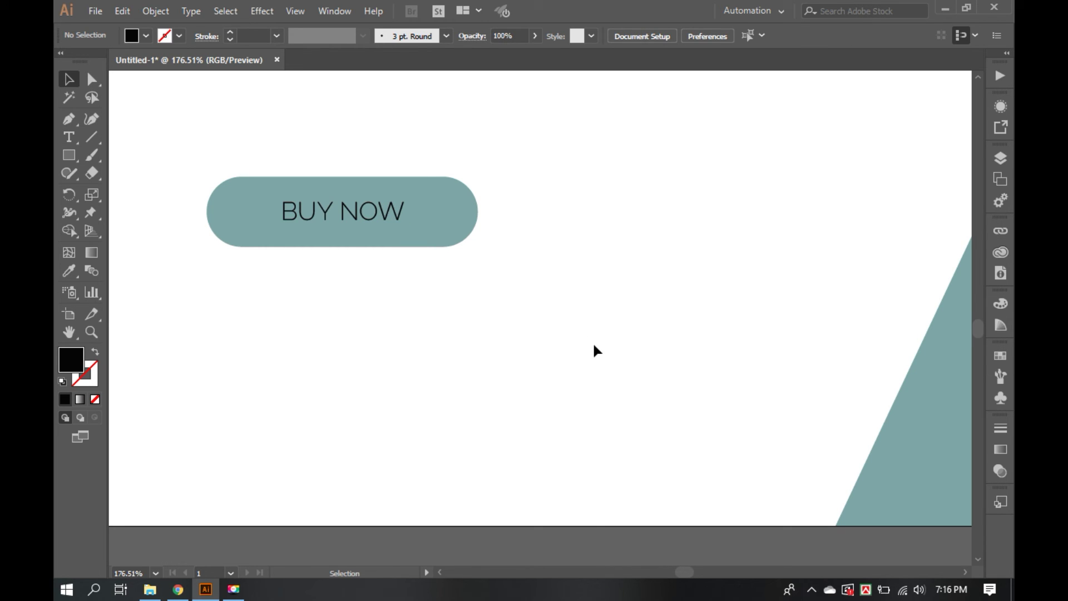
{"action": "left_click_drag", "start_coordinate": [445, 287], "coordinate": [313, 184]}
{"action": "left_click", "coordinate": [409, 244], "text": "shift"}
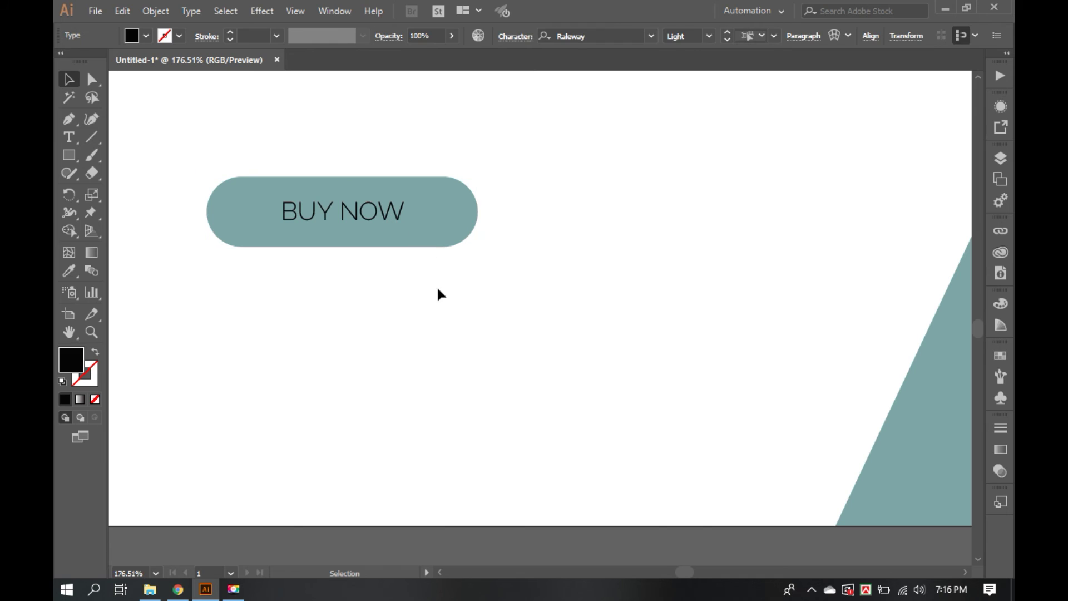
Try a white, then black, fill on the BUY NOW text
{"action": "left_click", "coordinate": [146, 36]}
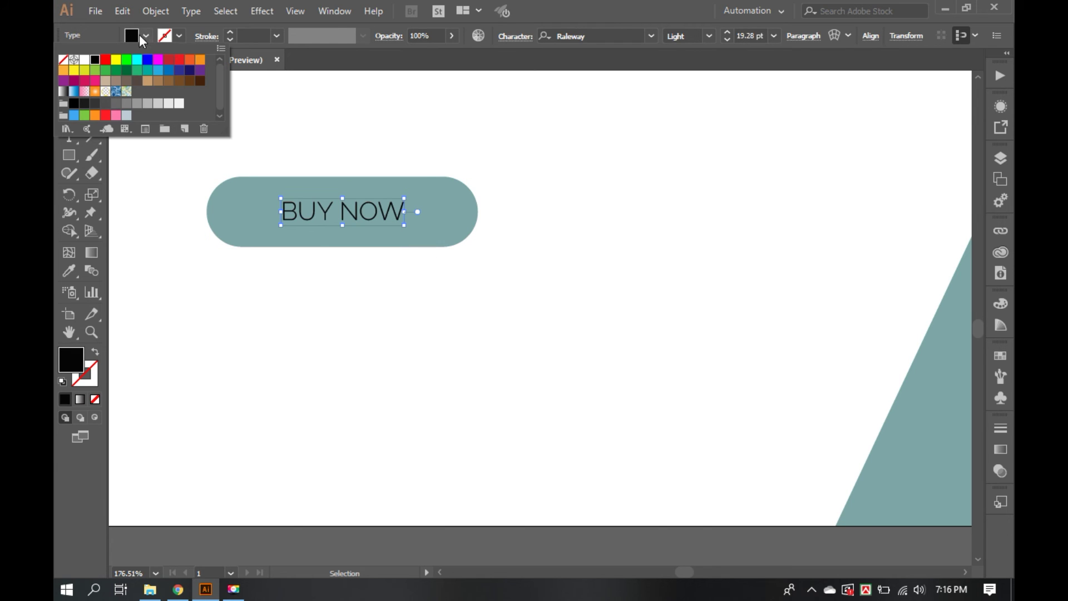
{"action": "left_click", "coordinate": [85, 62]}
{"action": "left_click", "coordinate": [566, 219], "text": "ctrl"}
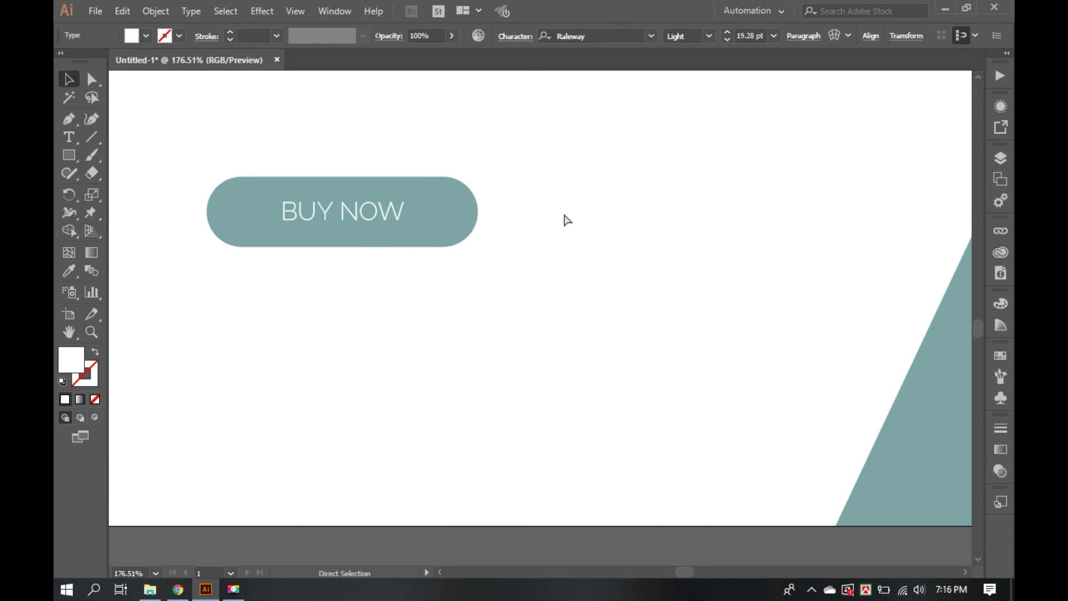
{"action": "key", "text": "ctrl+0"}
{"action": "left_click", "coordinate": [288, 475]}
{"action": "left_click", "coordinate": [229, 462]}
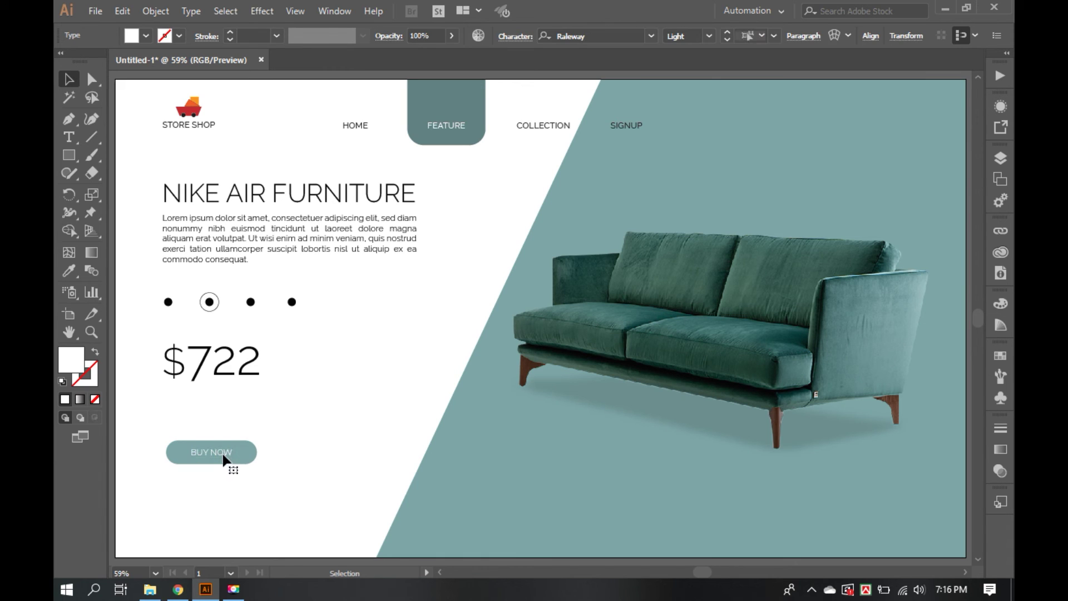
{"action": "left_click", "coordinate": [146, 36]}
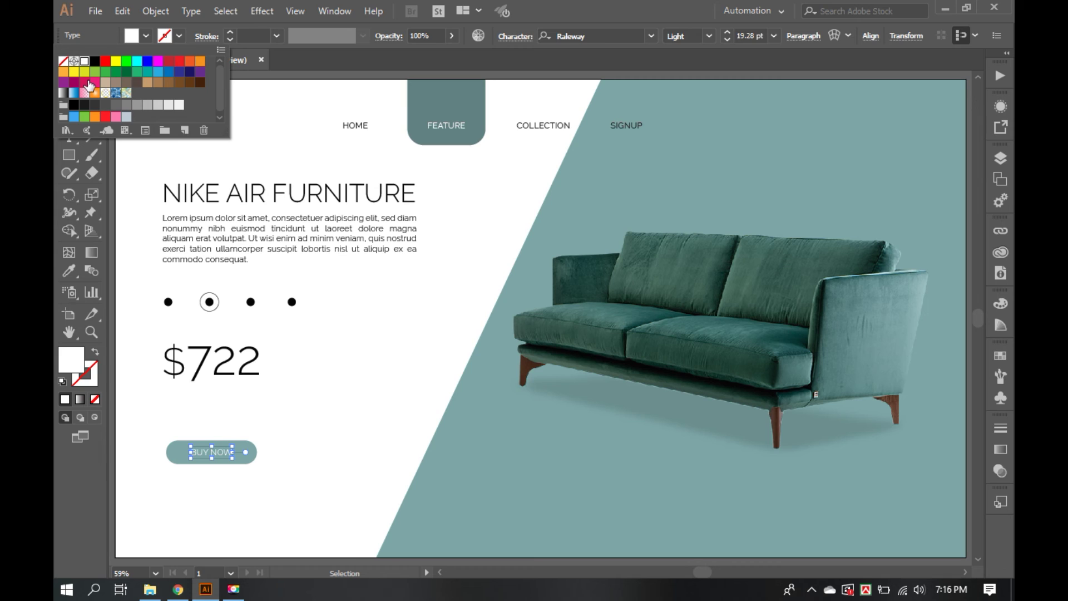
{"action": "left_click", "coordinate": [84, 104]}
{"action": "left_click", "coordinate": [353, 392]}
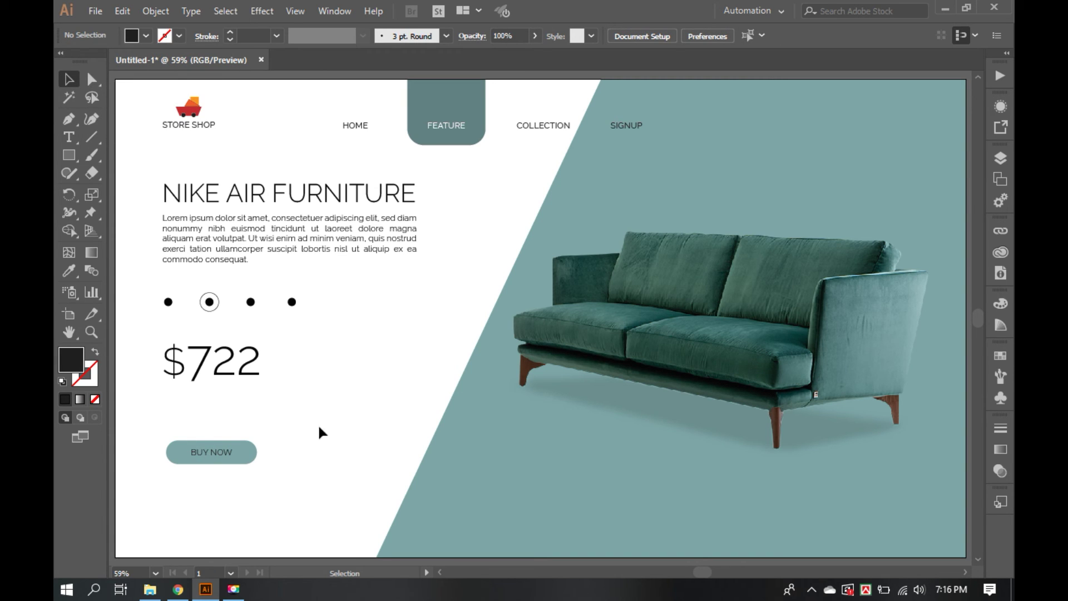
Give the button the FEATURE tab's darker teal with the Eyedropper
{"action": "left_click", "coordinate": [253, 454]}
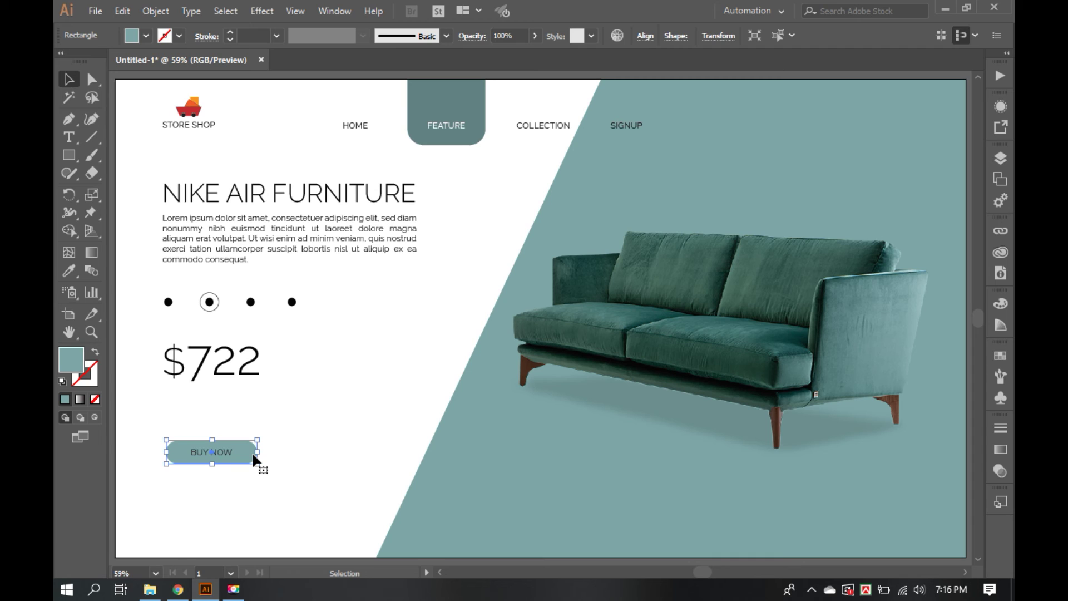
{"action": "key", "text": "i"}
{"action": "left_click", "coordinate": [443, 92]}
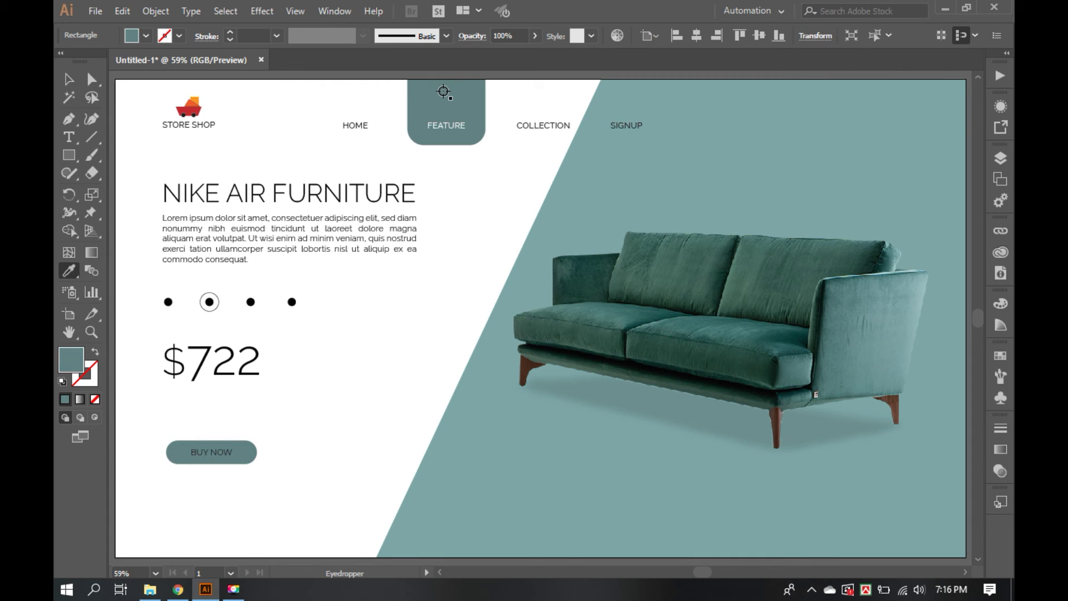
{"action": "key", "text": "v"}
{"action": "left_click", "coordinate": [291, 498]}
Set the BUY NOW text fill to white
{"action": "left_click", "coordinate": [233, 459]}
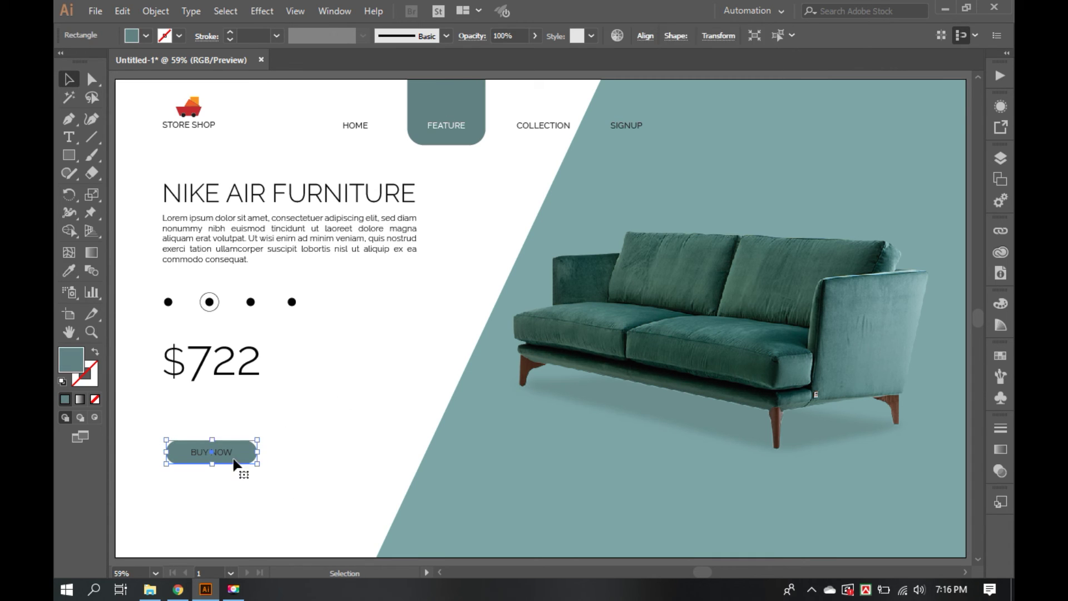
{"action": "left_click", "coordinate": [227, 454]}
{"action": "left_click", "coordinate": [146, 35]}
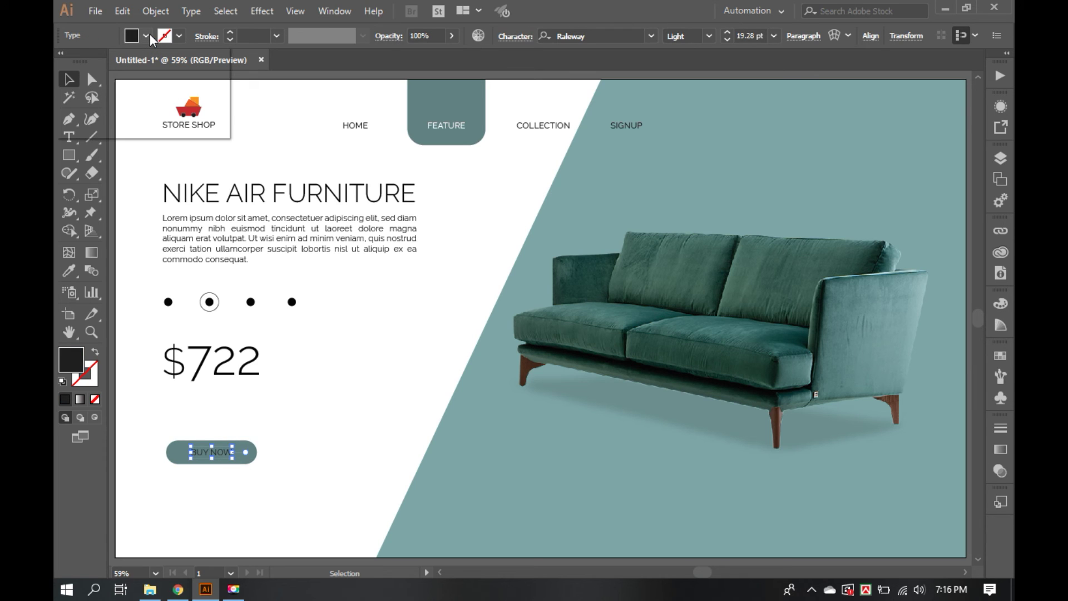
{"action": "left_click", "coordinate": [84, 61]}
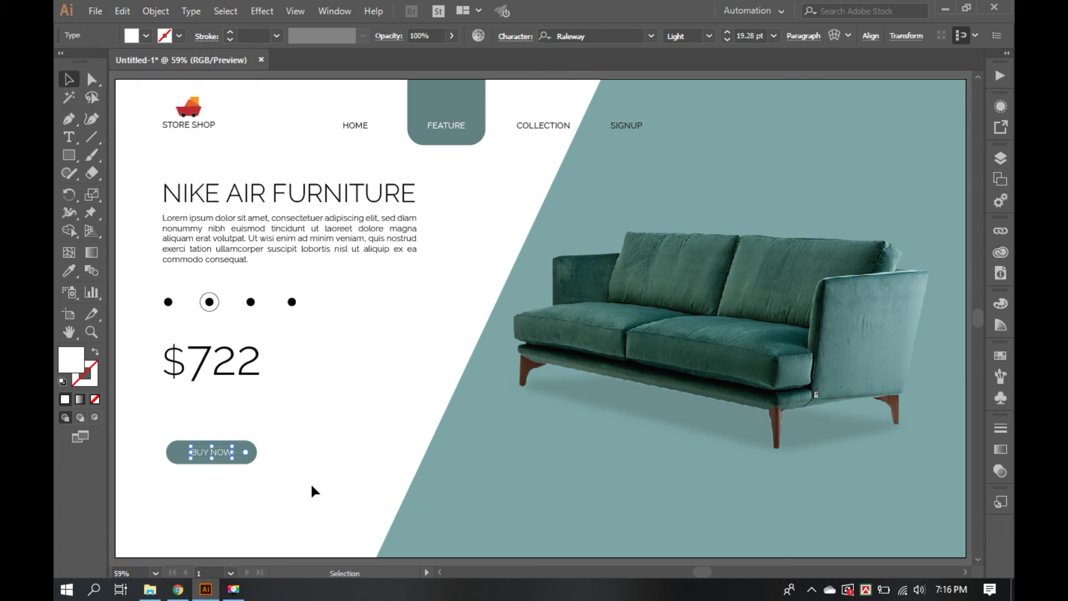
{"action": "mouse_move", "coordinate": [288, 483]}
{"action": "left_mouse_down"}
{"action": "mouse_move", "coordinate": [191, 429]}
{"action": "mouse_move", "coordinate": [219, 516]}
{"action": "left_mouse_up"}
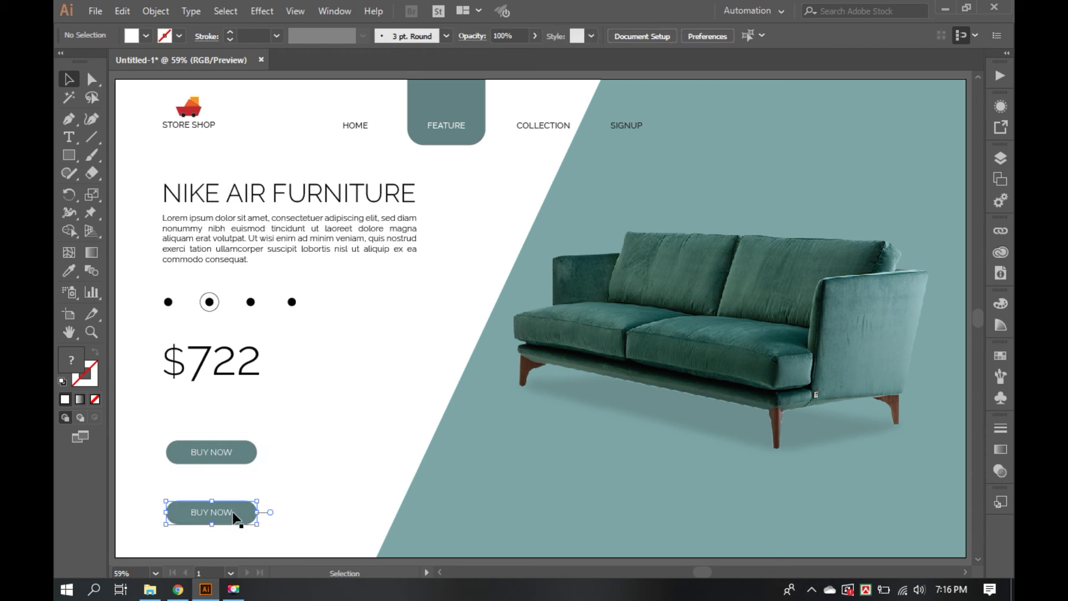
Retype the duplicated button's label as ADD CART
{"action": "key", "text": "t"}
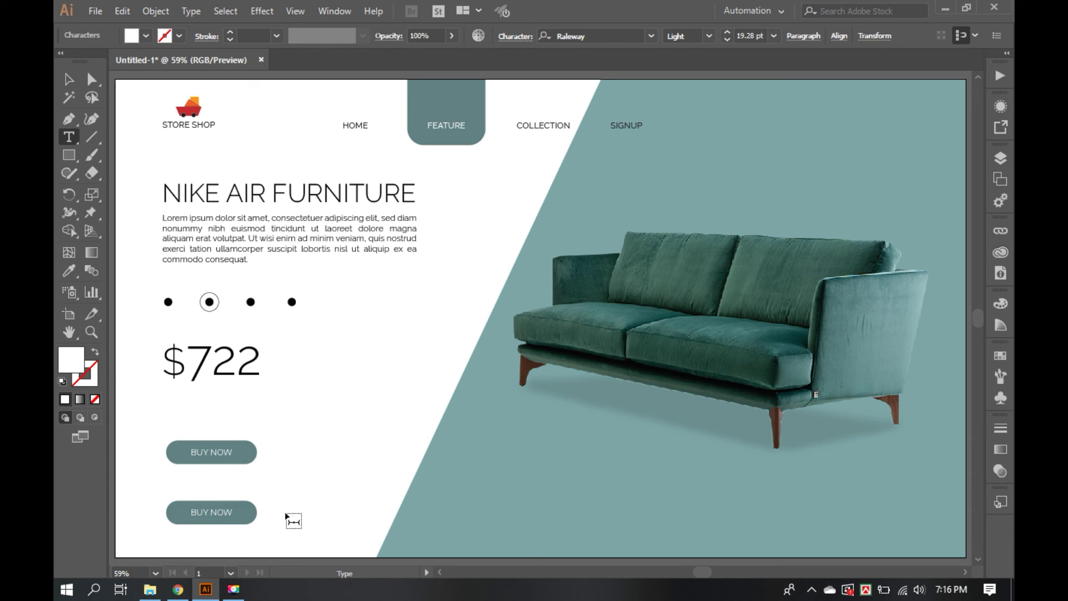
{"action": "type", "text": "a"}
{"action": "key", "text": "ctrl+space"}
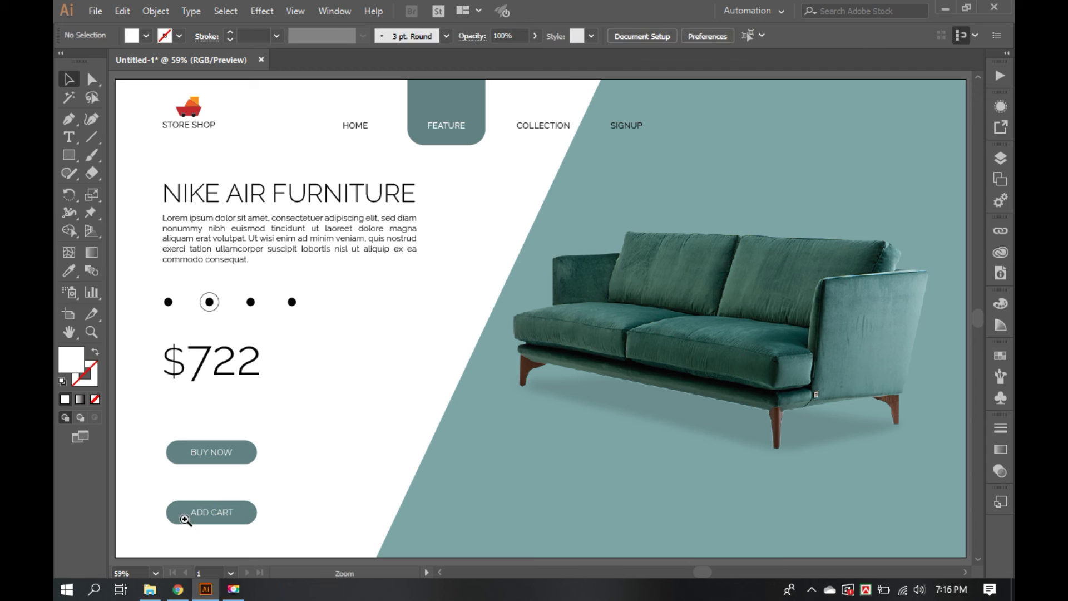
{"action": "left_click_drag", "start_coordinate": [159, 493], "coordinate": [345, 559]}
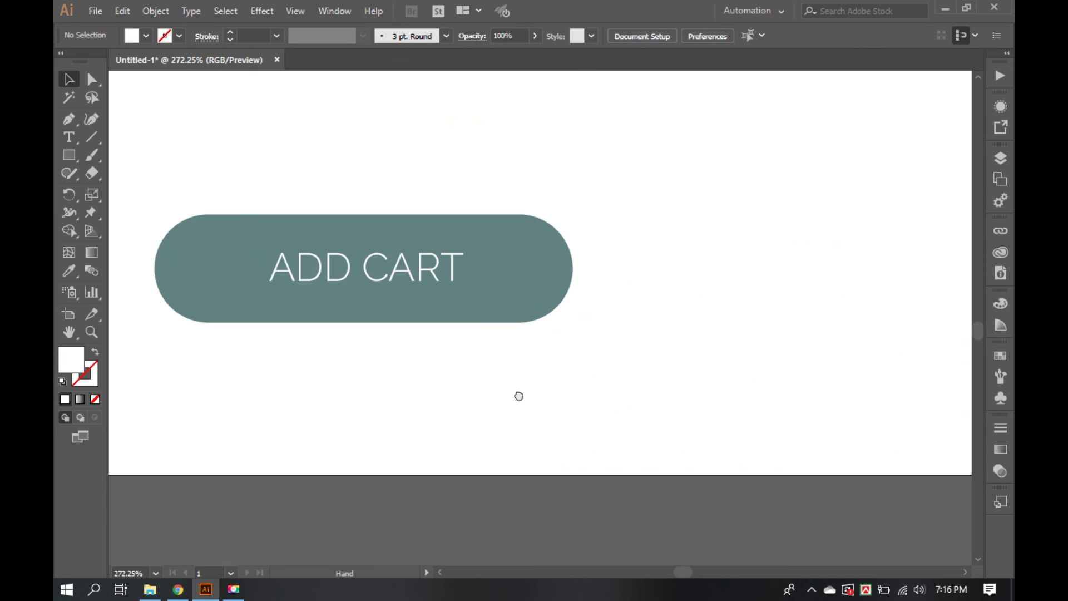
Draw a diagonal line across the ADD CART pill and select it together with the pill
{"action": "left_click_drag", "start_coordinate": [518, 396], "coordinate": [566, 425]}
{"action": "left_click", "coordinate": [439, 345]}
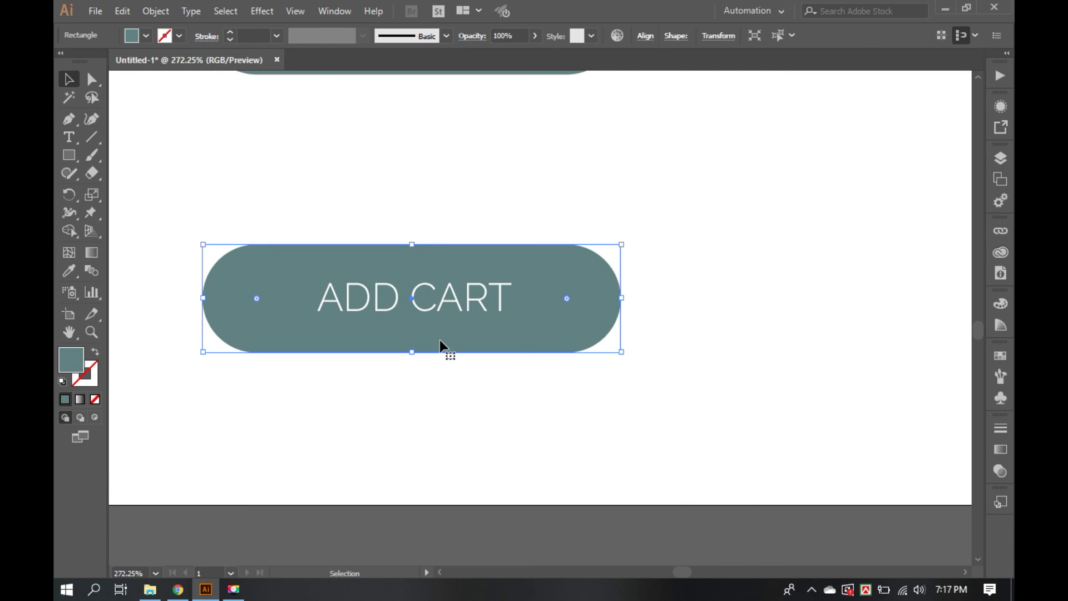
{"action": "key", "text": "p"}
{"action": "left_click", "coordinate": [445, 214]}
{"action": "left_click", "coordinate": [355, 384]}
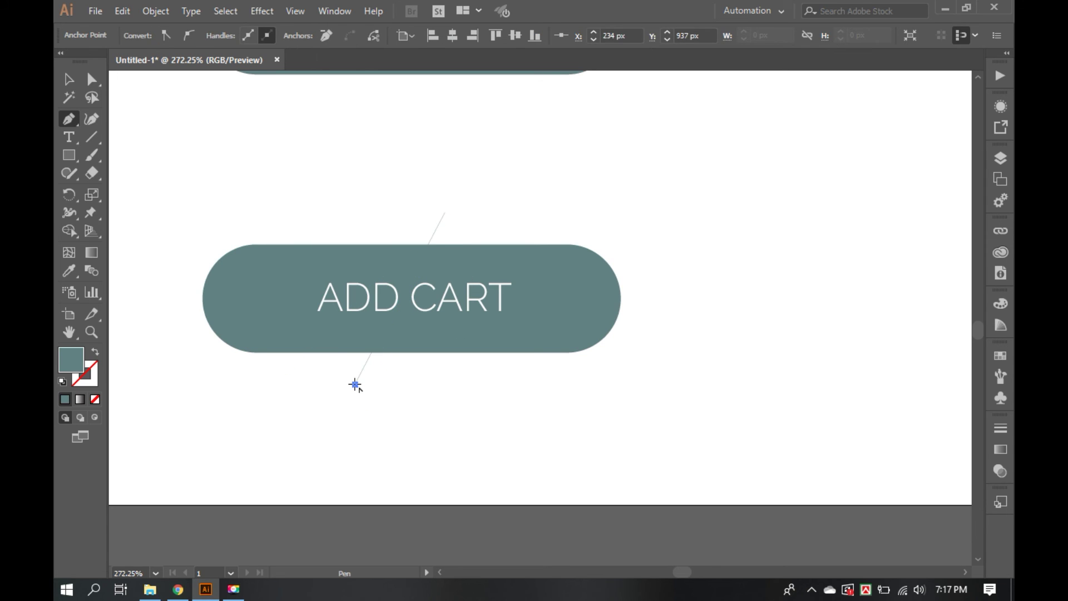
{"action": "key", "text": "v"}
{"action": "left_click_drag", "start_coordinate": [446, 405], "coordinate": [340, 349]}
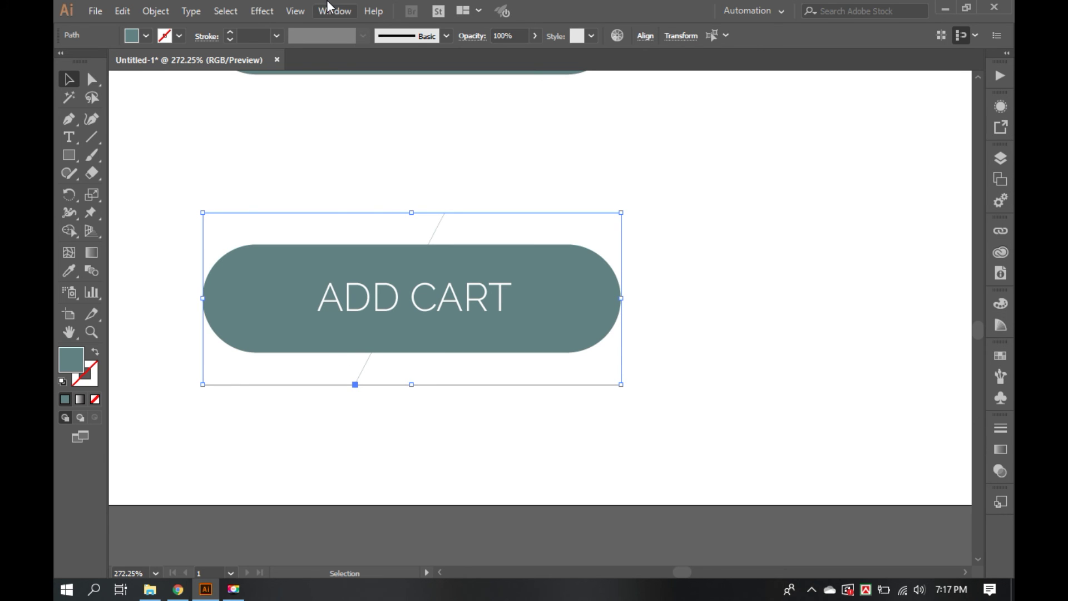
Split the pill along the line with Pathfinder Divide and ungroup the two halves
{"action": "left_click", "coordinate": [304, 9]}
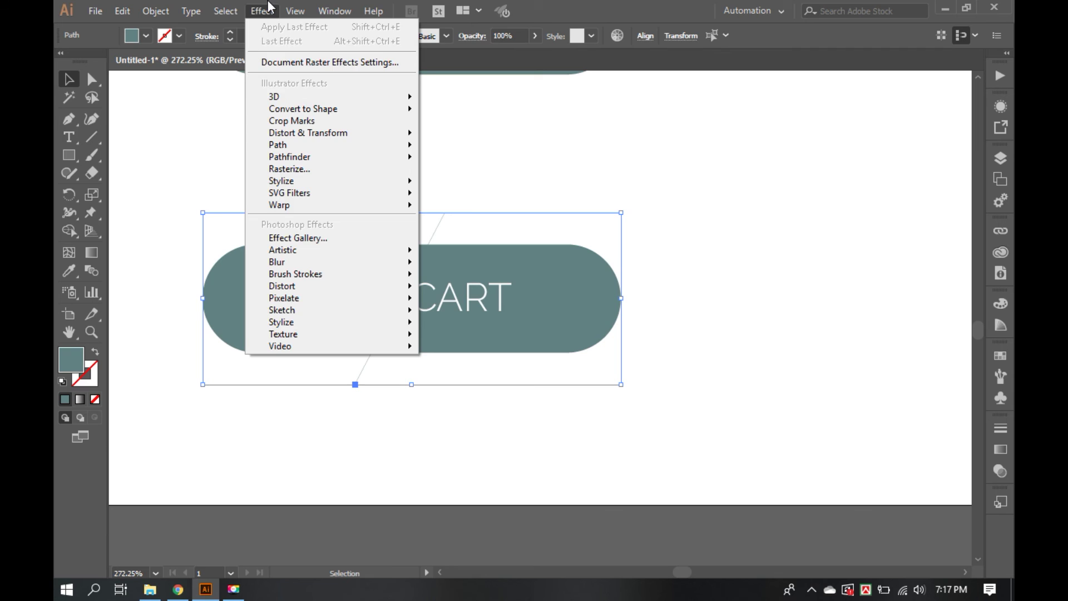
{"action": "left_click", "coordinate": [261, 11]}
{"action": "left_click", "coordinate": [262, 11]}
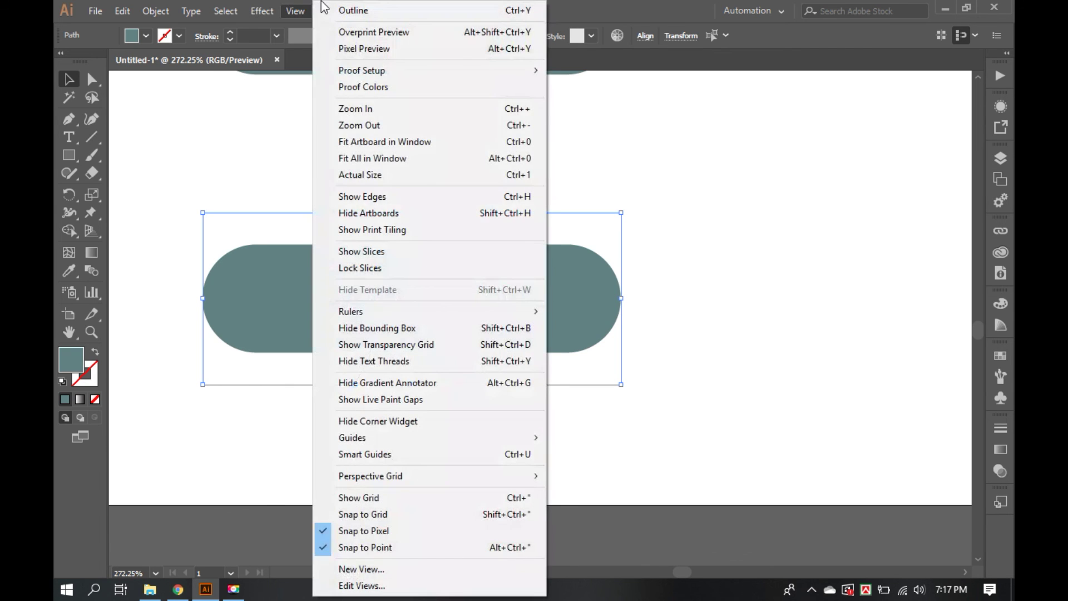
{"action": "left_click", "coordinate": [295, 11]}
{"action": "left_click", "coordinate": [334, 11]}
{"action": "left_click", "coordinate": [431, 176]}
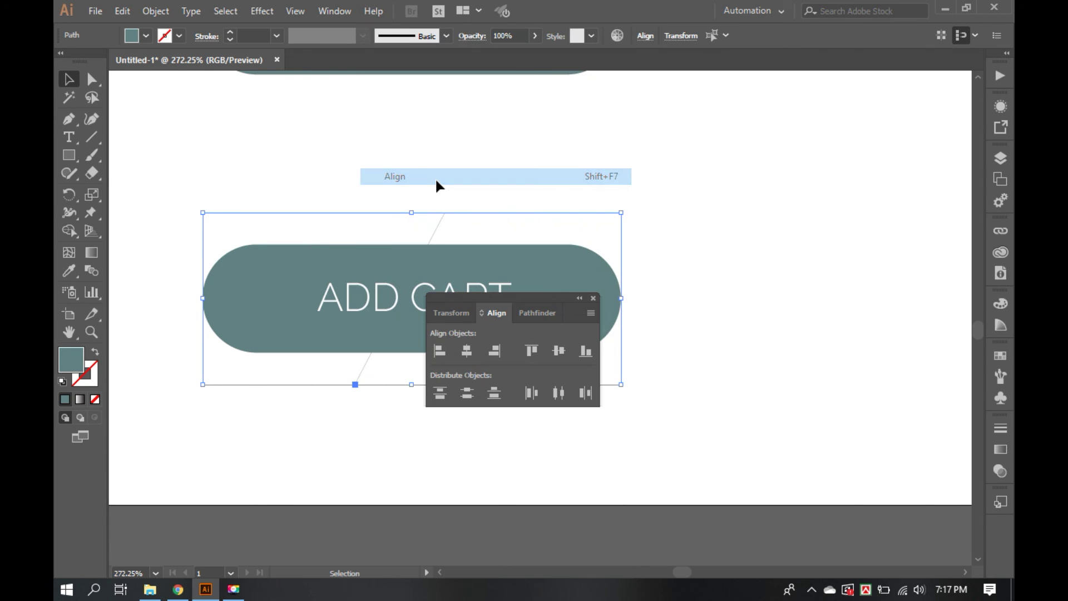
{"action": "left_click", "coordinate": [535, 313]}
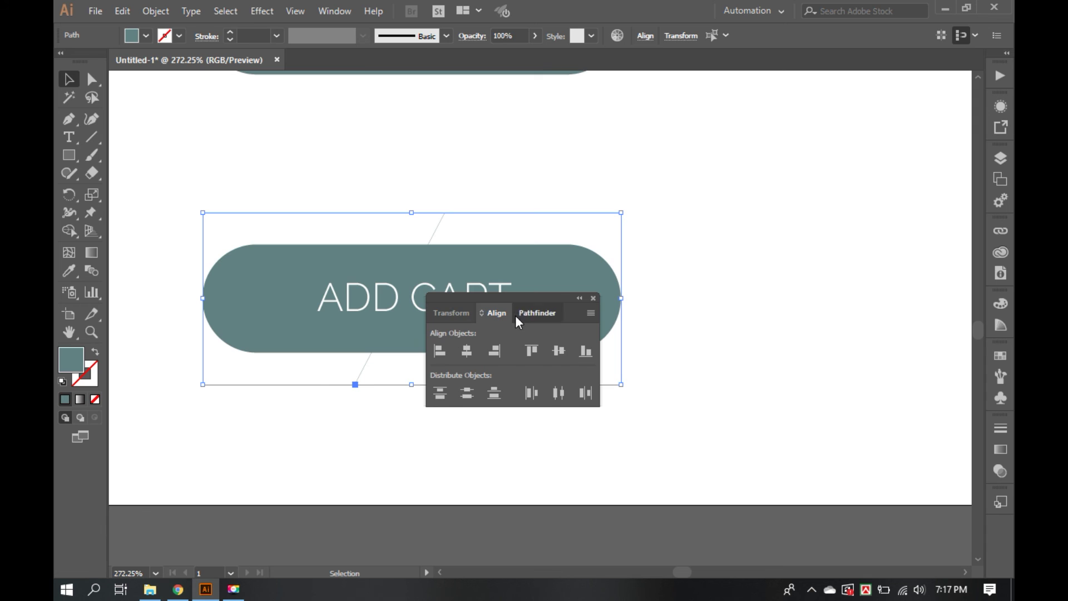
{"action": "left_click", "coordinate": [442, 387]}
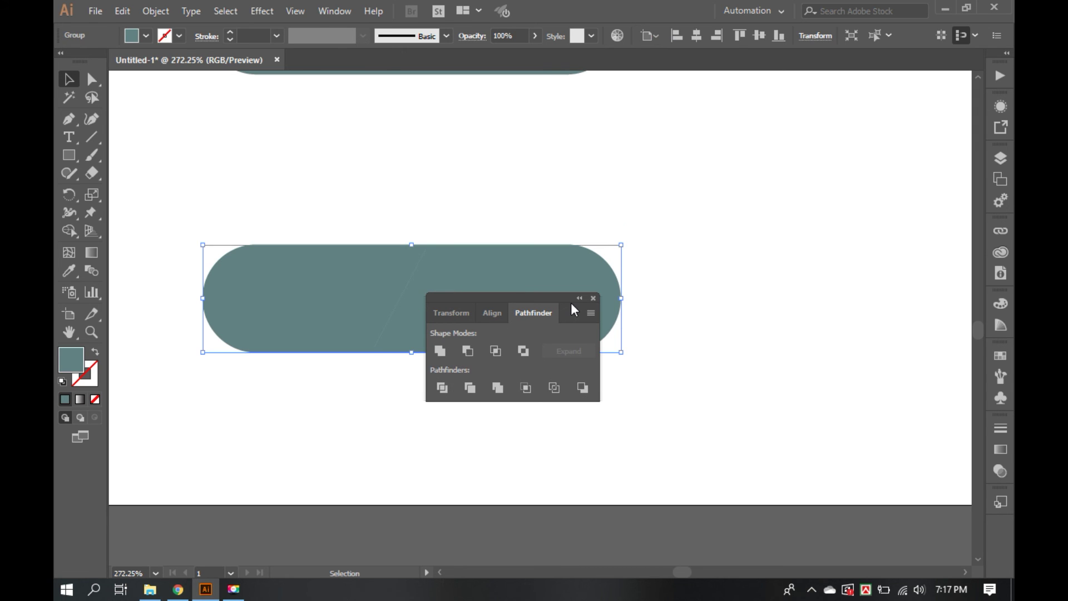
{"action": "left_click", "coordinate": [593, 299]}
{"action": "right_click", "coordinate": [585, 322]}
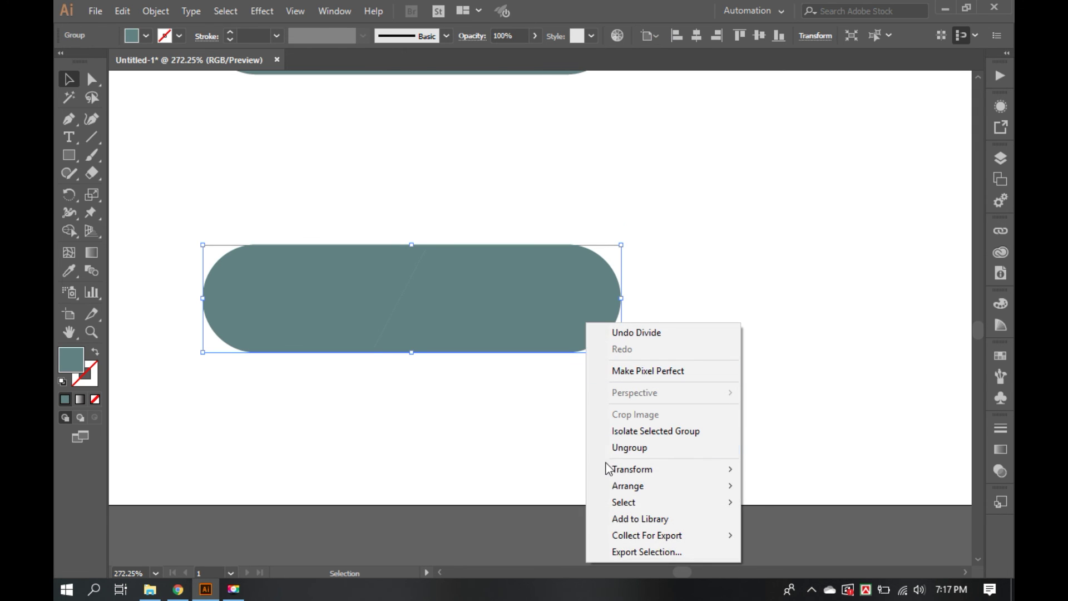
{"action": "left_click", "coordinate": [636, 446]}
Fill the right half of the pill with lighter teal 70918F
{"action": "left_click", "coordinate": [559, 342]}
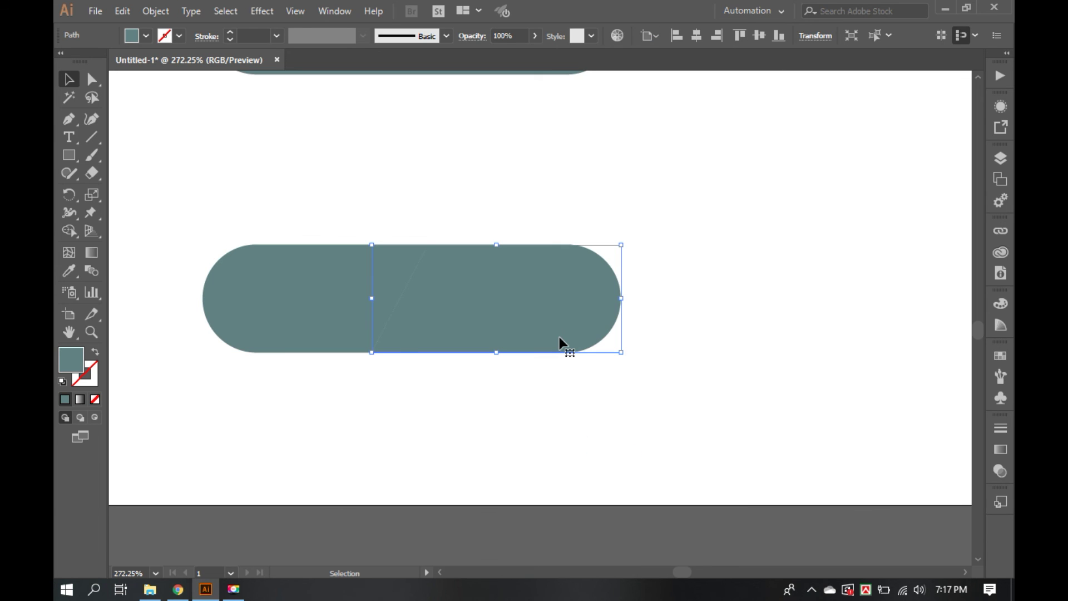
{"action": "left_click", "coordinate": [147, 36]}
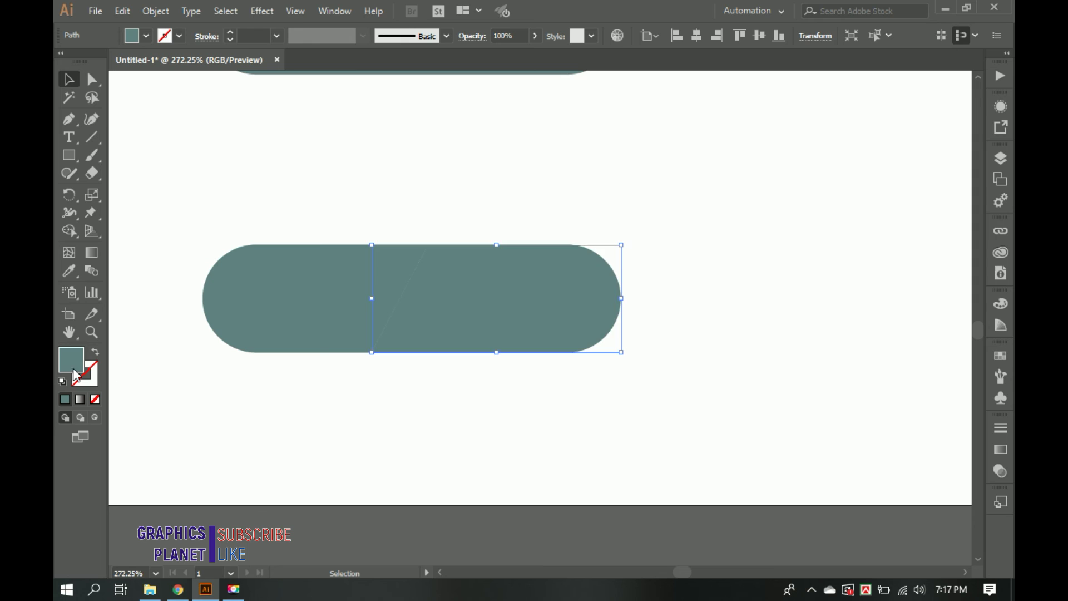
{"action": "double_click", "coordinate": [77, 365]}
{"action": "left_click", "coordinate": [378, 275]}
{"action": "left_click", "coordinate": [665, 199]}
Send both pill halves behind the ADD CART label
{"action": "left_click_drag", "start_coordinate": [467, 398], "coordinate": [333, 345]}
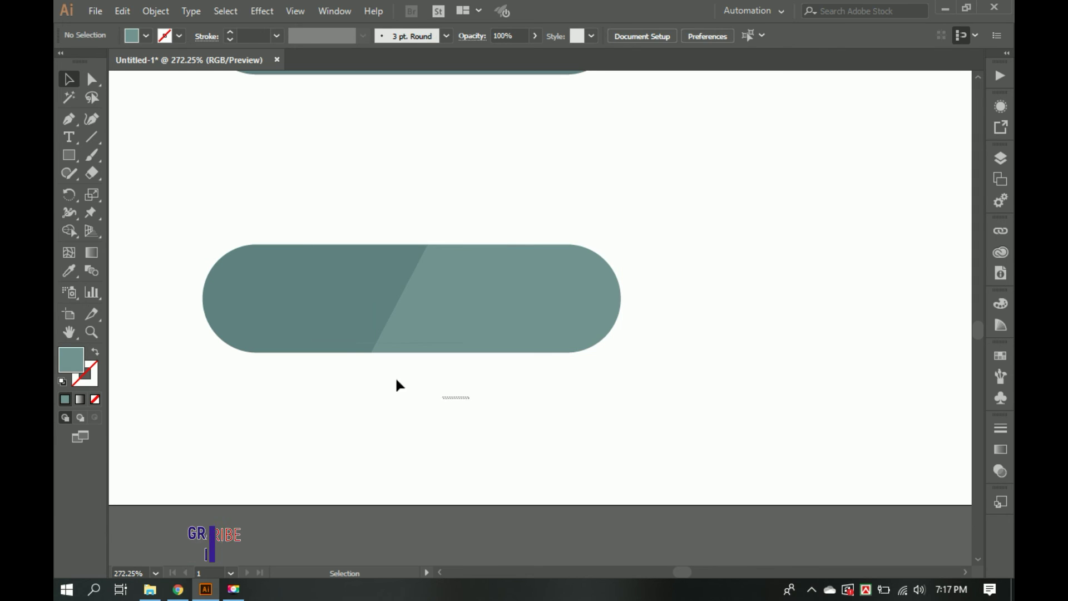
{"action": "right_click", "coordinate": [332, 343]}
{"action": "left_click", "coordinate": [545, 315]}
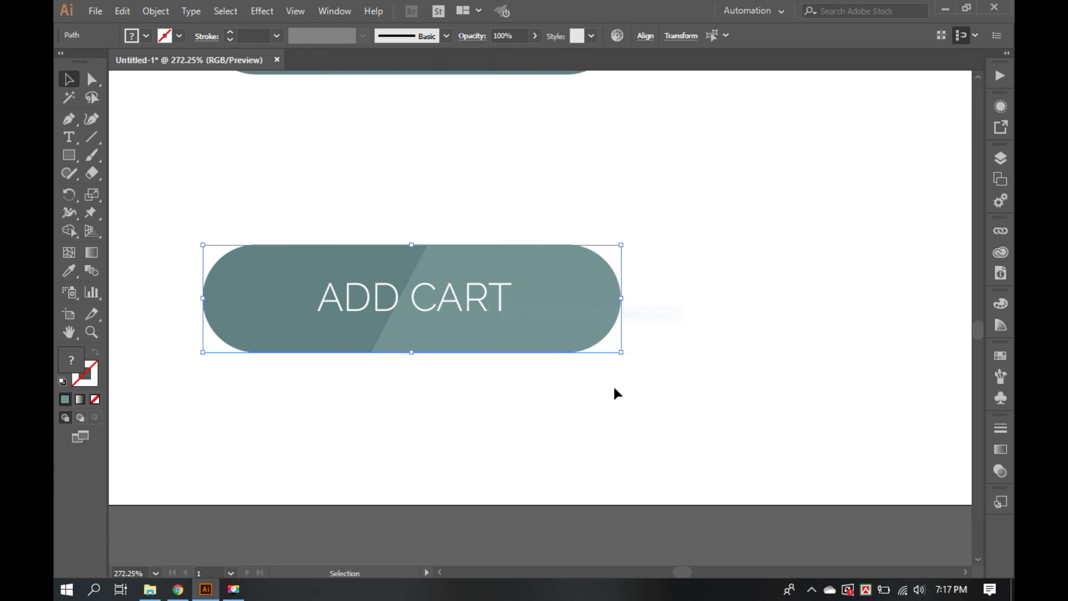
{"action": "left_click", "coordinate": [613, 385]}
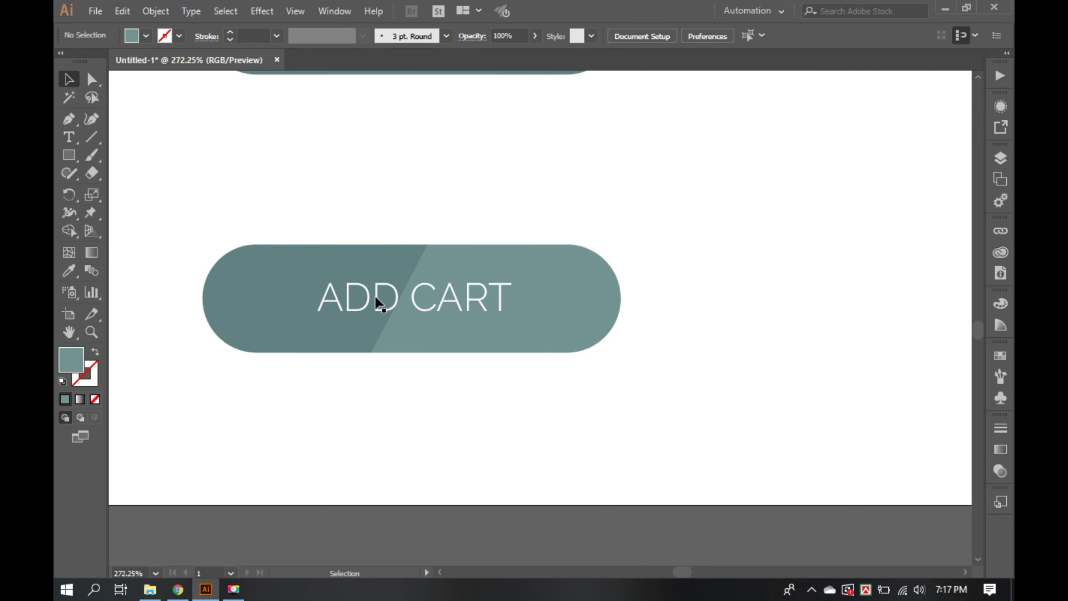
Place a duplicate of the ADD CART label to the right of the button
{"action": "left_click_drag", "start_coordinate": [394, 303], "coordinate": [709, 301]}
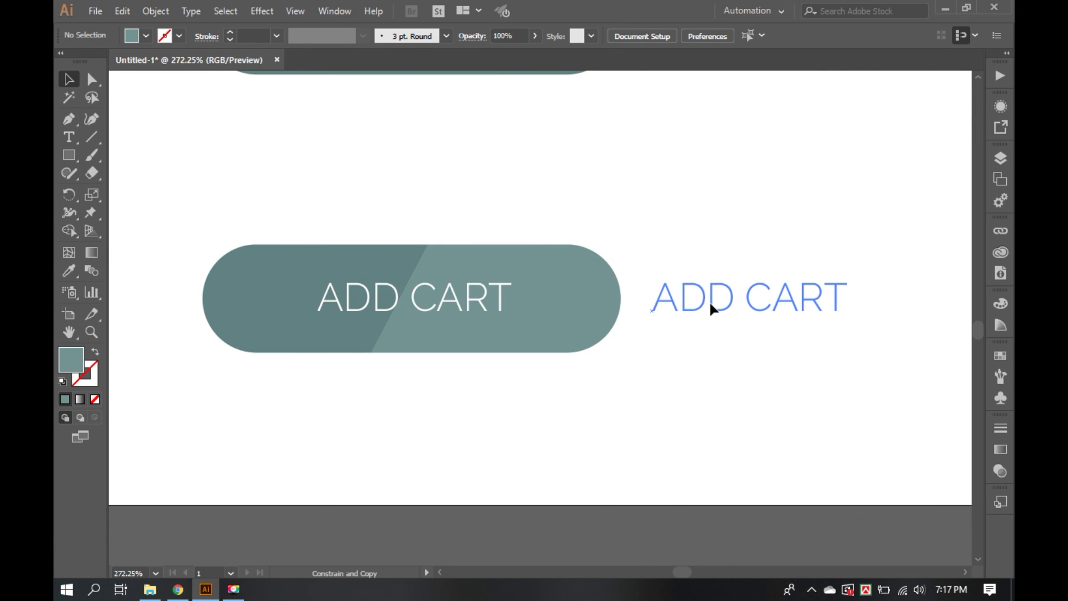
{"action": "key", "text": "t"}
{"action": "left_click", "coordinate": [707, 301]}
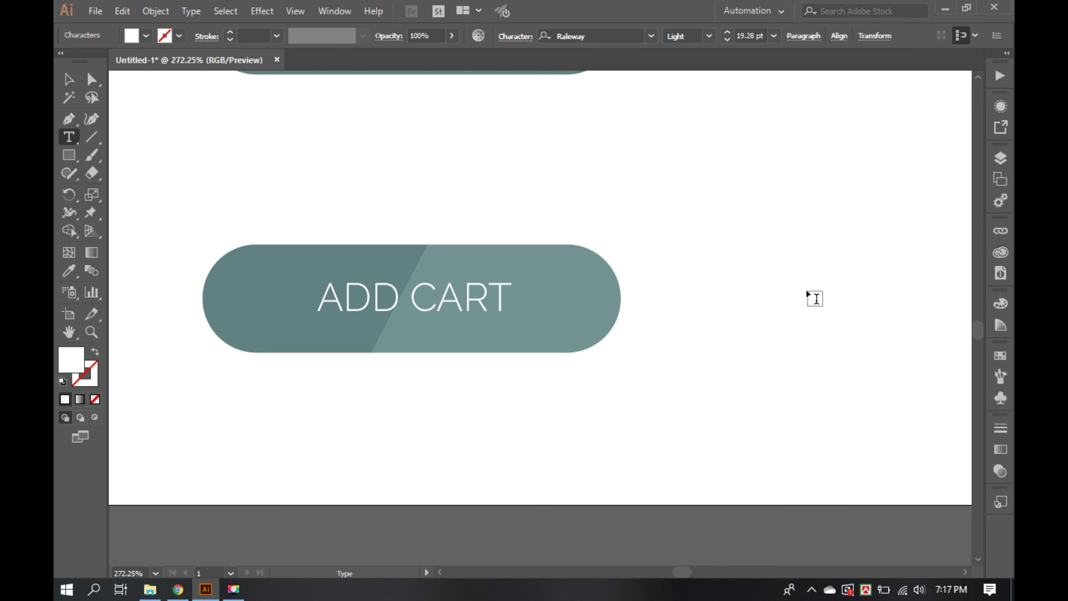
Make the copied label black and edit it down to a plus sign
{"action": "left_click", "coordinate": [69, 79]}
{"action": "left_click", "coordinate": [147, 35]}
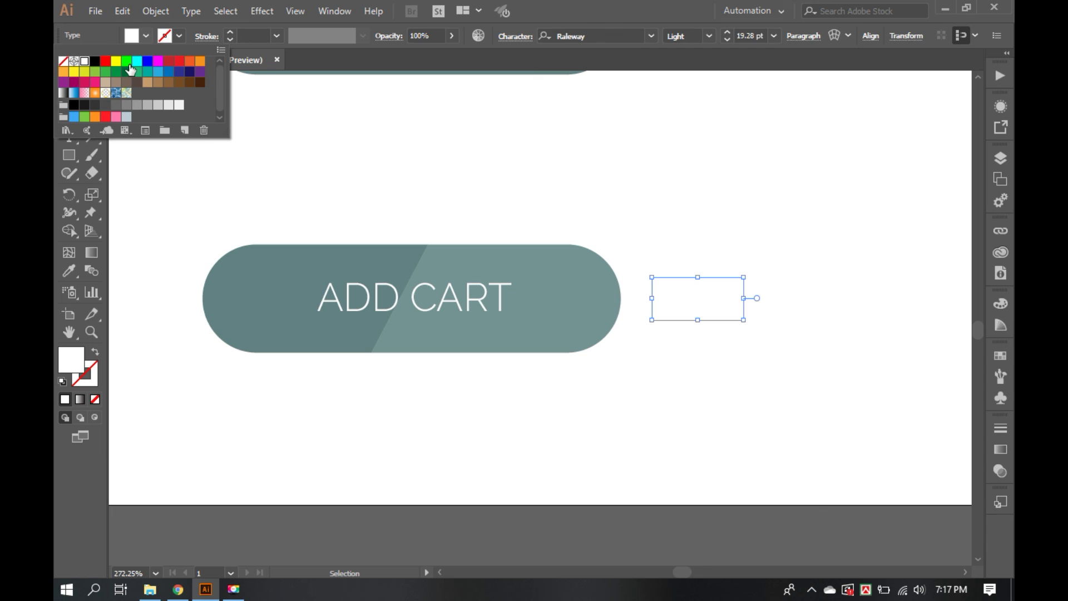
{"action": "left_click", "coordinate": [89, 61]}
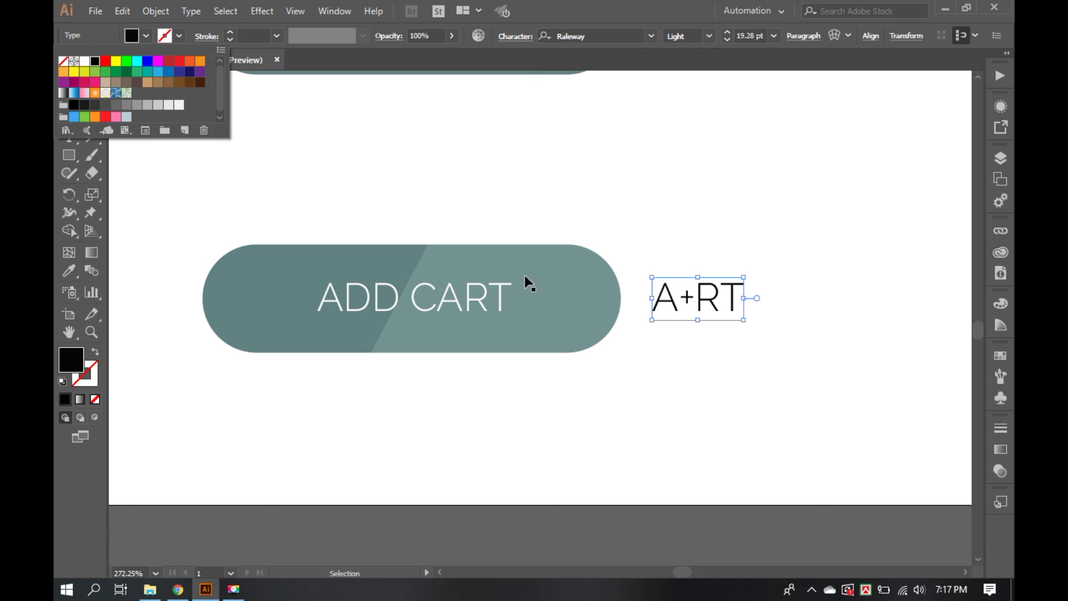
{"action": "double_click", "coordinate": [699, 300]}
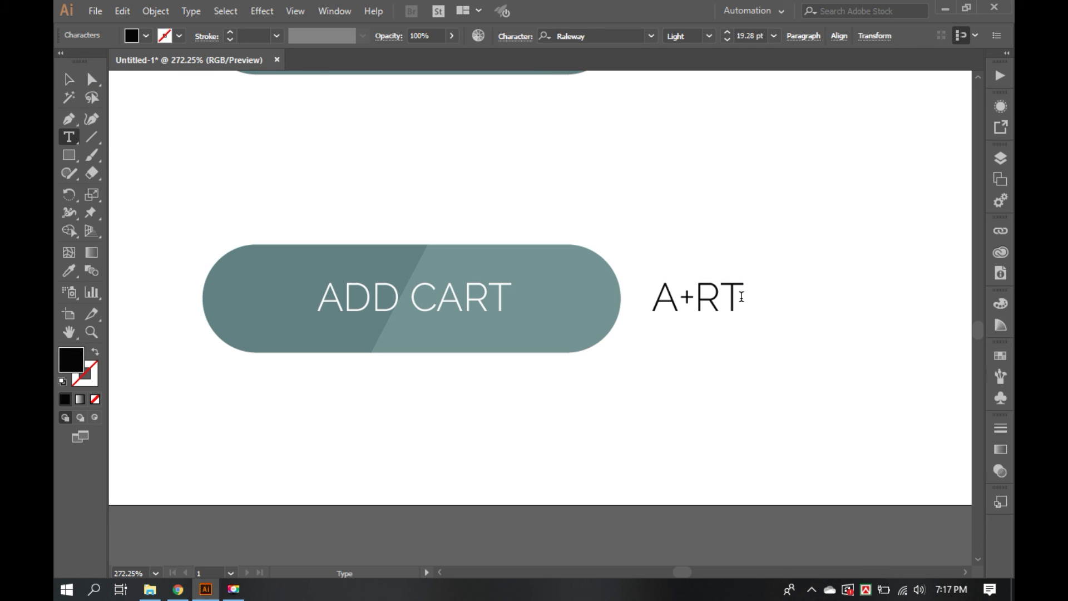
{"action": "key", "text": "Delete"}
{"action": "key", "text": "Delete"}
{"action": "key", "text": "Left"}
{"action": "key", "text": "BackSpace"}
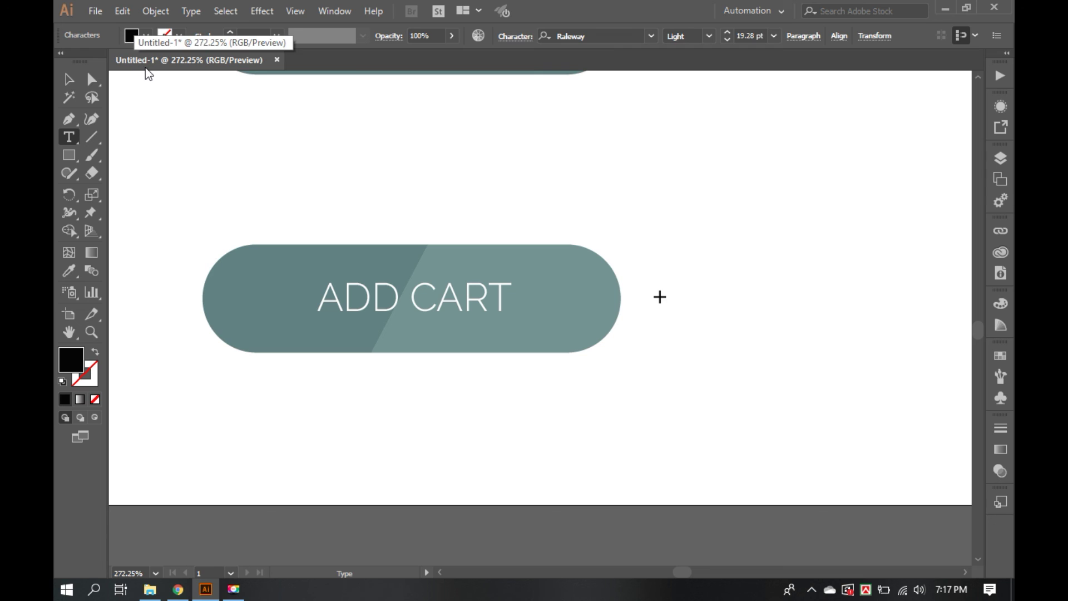
{"action": "key", "text": "Escape"}
Position the plus sign in the button and turn the left copy into a minus sign
{"action": "left_click", "coordinate": [649, 348]}
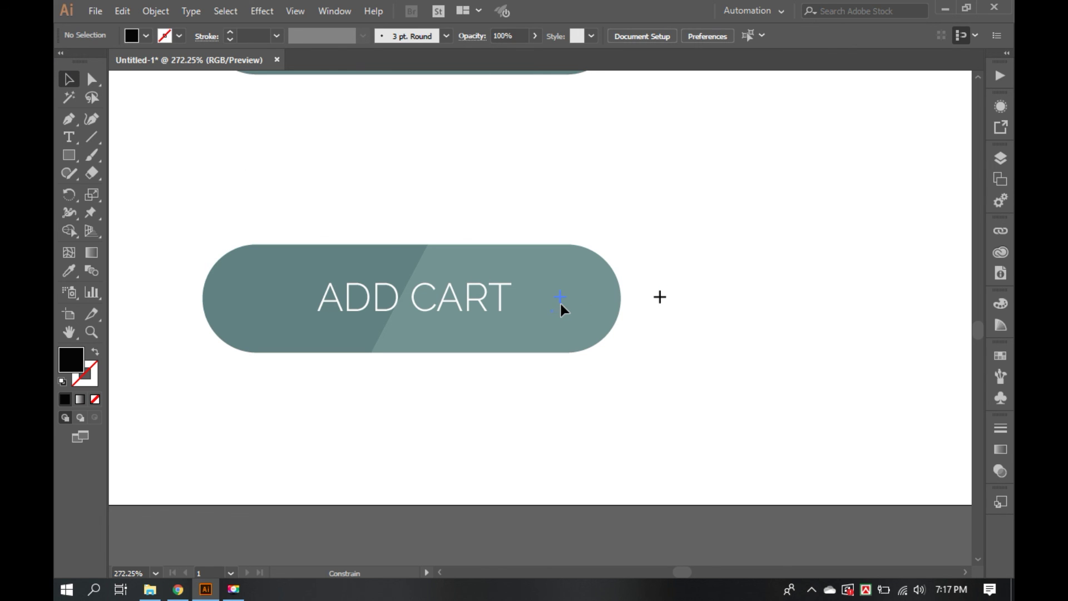
{"action": "left_click_drag", "start_coordinate": [559, 301], "coordinate": [262, 303]}
{"action": "key", "text": "t"}
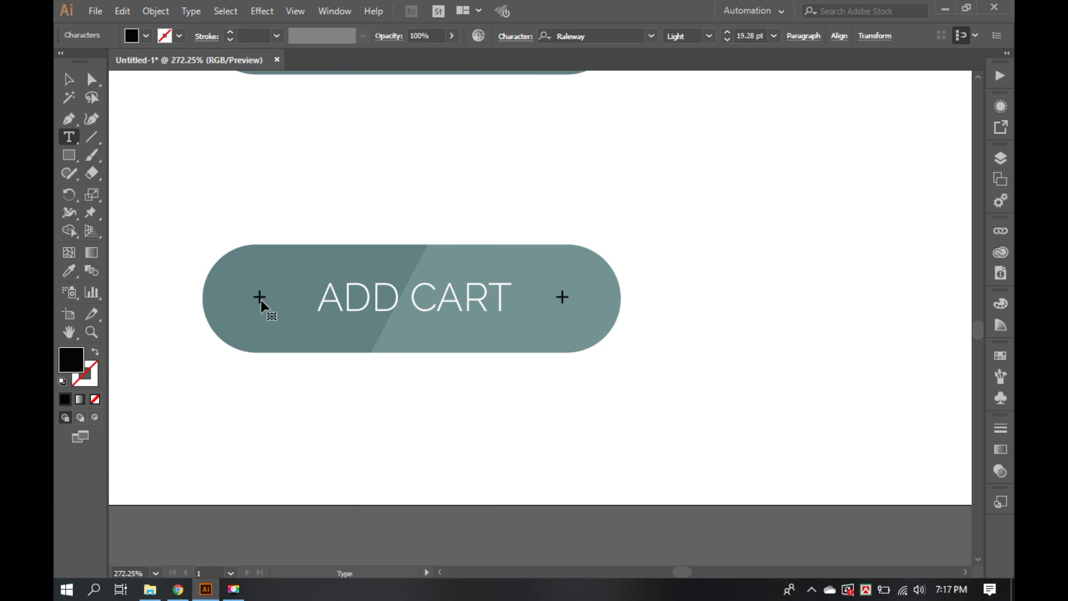
{"action": "double_click", "coordinate": [276, 299]}
{"action": "type", "text": "-"}
{"action": "left_click", "coordinate": [69, 79]}
Set the minus and plus signs' fill to white
{"action": "left_click_drag", "start_coordinate": [651, 413], "coordinate": [206, 286]}
{"action": "left_click_drag", "start_coordinate": [441, 388], "coordinate": [353, 354]}
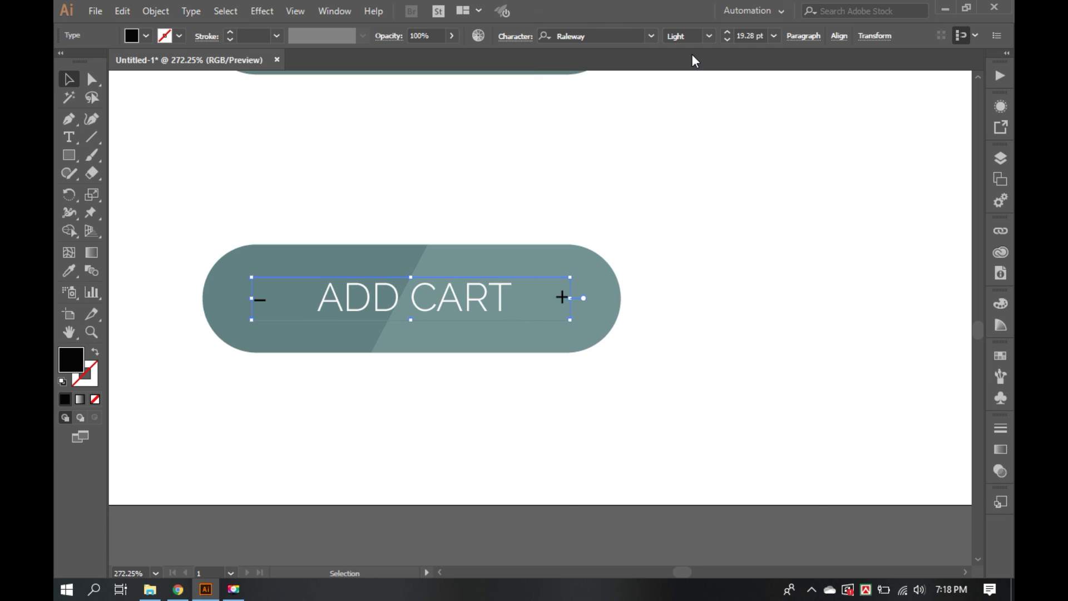
{"action": "left_click", "coordinate": [146, 35]}
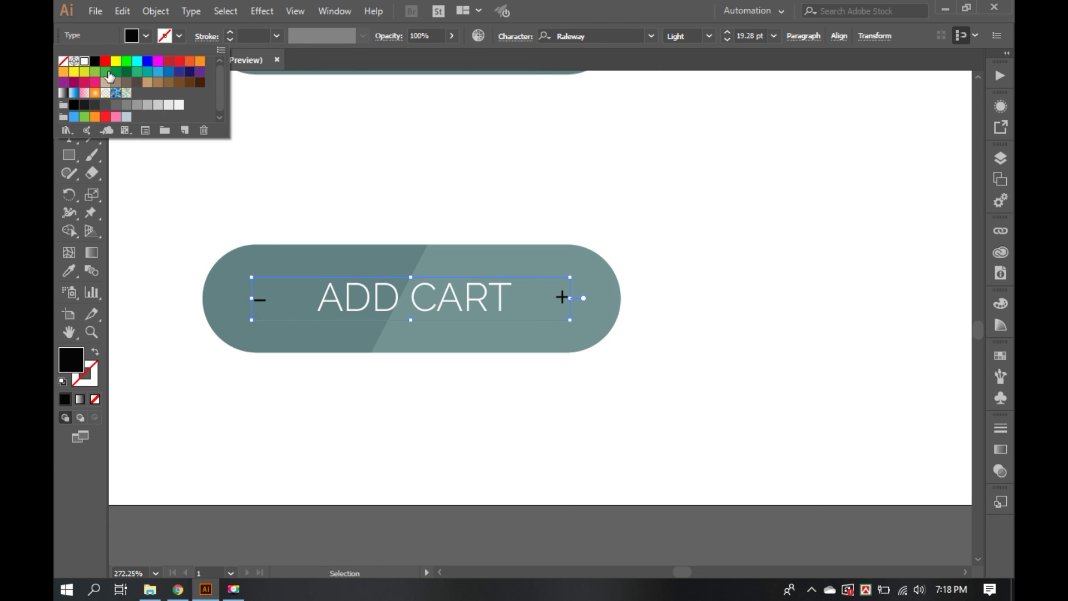
{"action": "left_click", "coordinate": [83, 63]}
{"action": "left_click", "coordinate": [560, 278]}
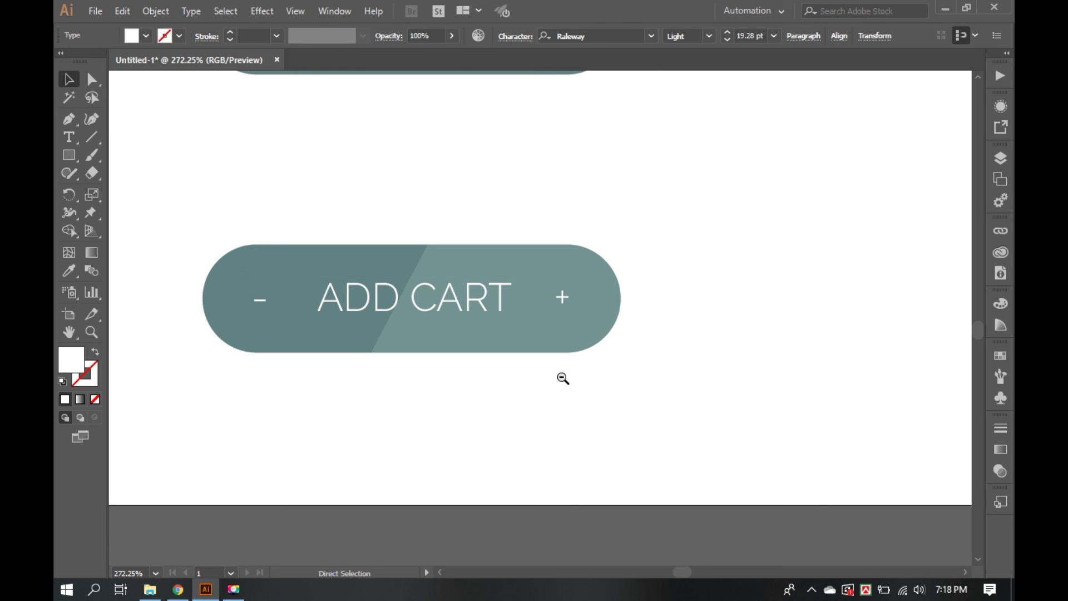
Move the whole ADD CART button up toward BUY NOW
{"action": "left_click", "coordinate": [562, 377], "text": "ctrl+alt"}
{"action": "left_click_drag", "start_coordinate": [612, 424], "coordinate": [314, 293]}
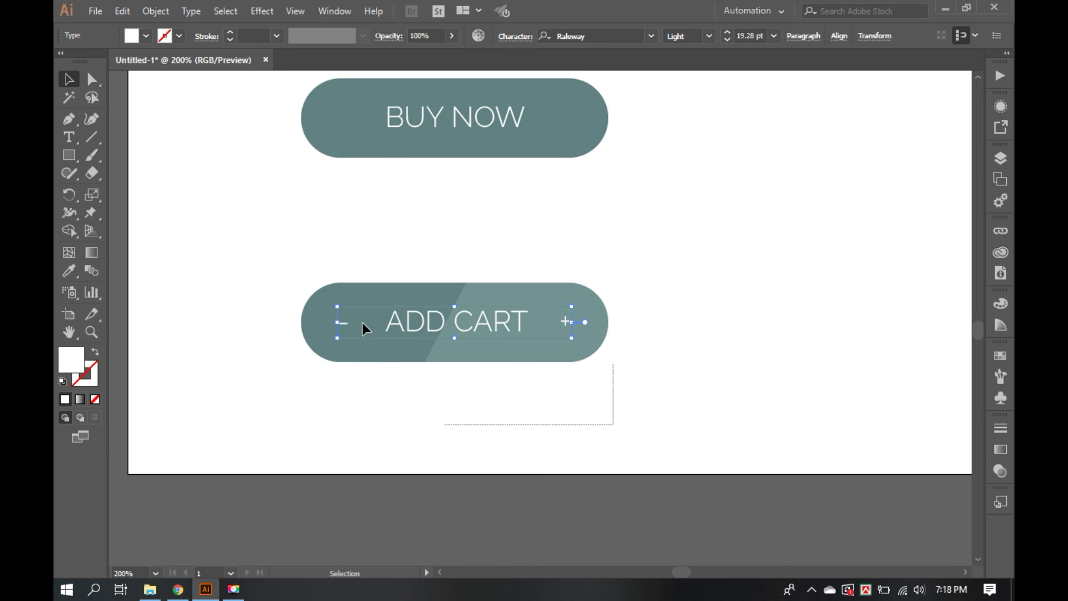
{"action": "left_click", "coordinate": [476, 384]}
{"action": "left_click_drag", "start_coordinate": [476, 334], "coordinate": [461, 235]}
Drop the ADD CART button slightly higher and nudge the $722 price up
{"action": "left_click", "coordinate": [656, 398]}
{"action": "key", "text": "ctrl+0"}
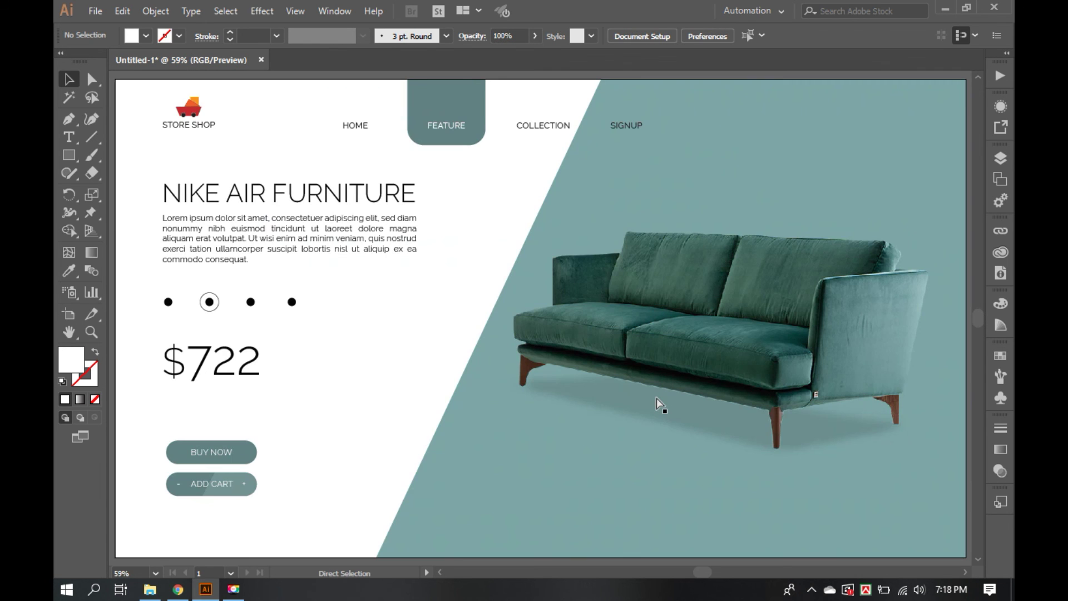
{"action": "left_click_drag", "start_coordinate": [297, 400], "coordinate": [152, 302]}
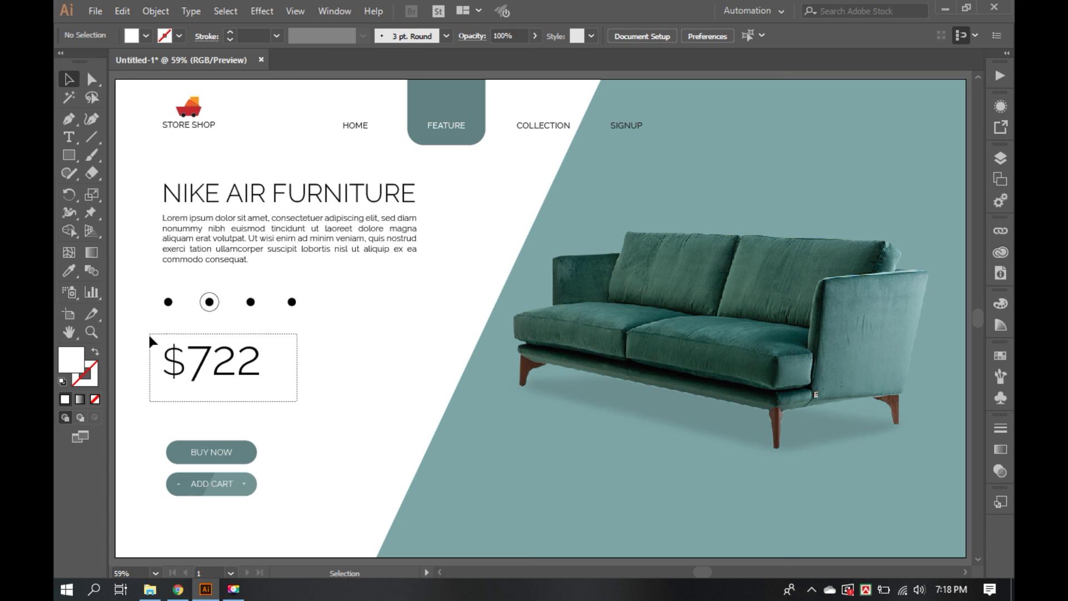
{"action": "left_click_drag", "start_coordinate": [152, 301], "coordinate": [148, 332]}
{"action": "key", "text": "shift+Up"}
{"action": "key", "text": "shift+Up"}
{"action": "key", "text": "shift+Up"}
Move the dots and $722 price lower together, then zoom out to the whole page
{"action": "left_click_drag", "start_coordinate": [317, 376], "coordinate": [142, 295]}
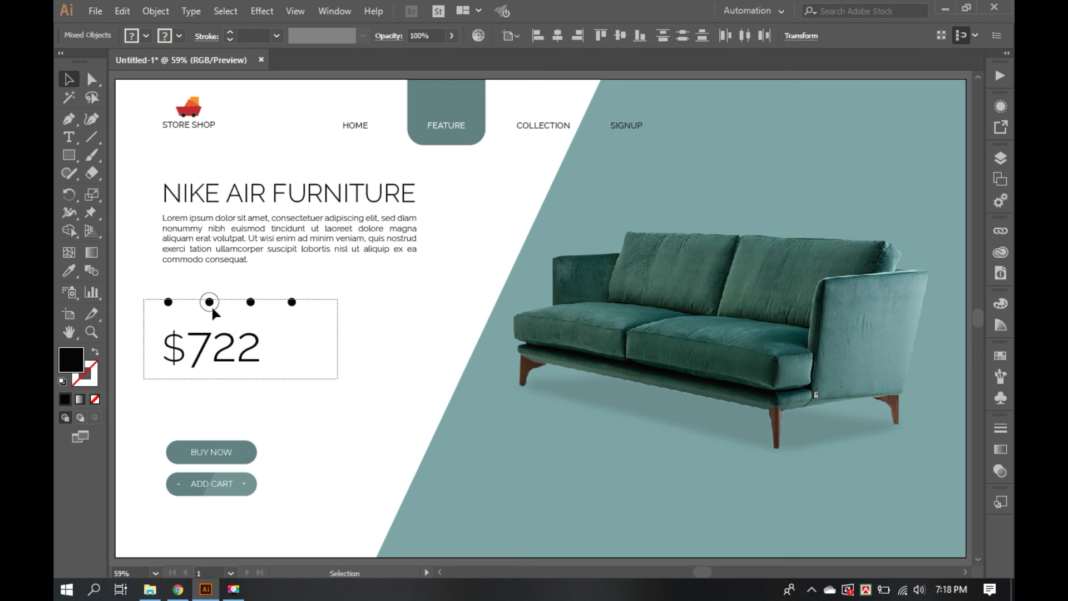
{"action": "left_click_drag", "start_coordinate": [210, 309], "coordinate": [210, 333]}
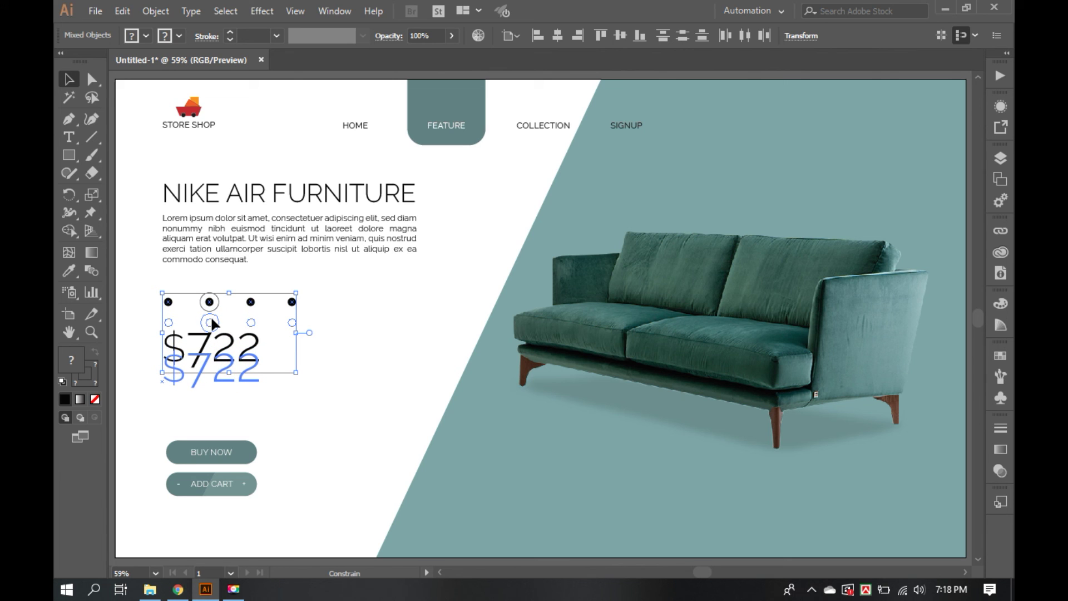
{"action": "left_click", "coordinate": [358, 397]}
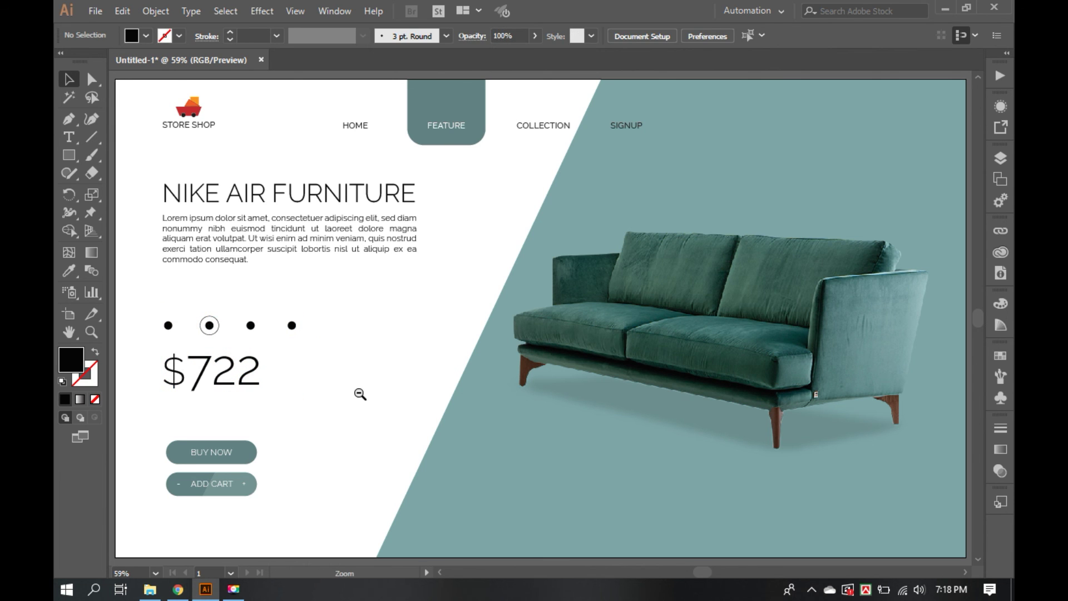
{"action": "key", "text": "ctrl+minus"}
{"action": "left_click_drag", "start_coordinate": [255, 467], "coordinate": [408, 405]}
{"action": "left_click_drag", "start_coordinate": [538, 388], "coordinate": [341, 417]}
{"action": "key", "text": "ctrl+minus"}
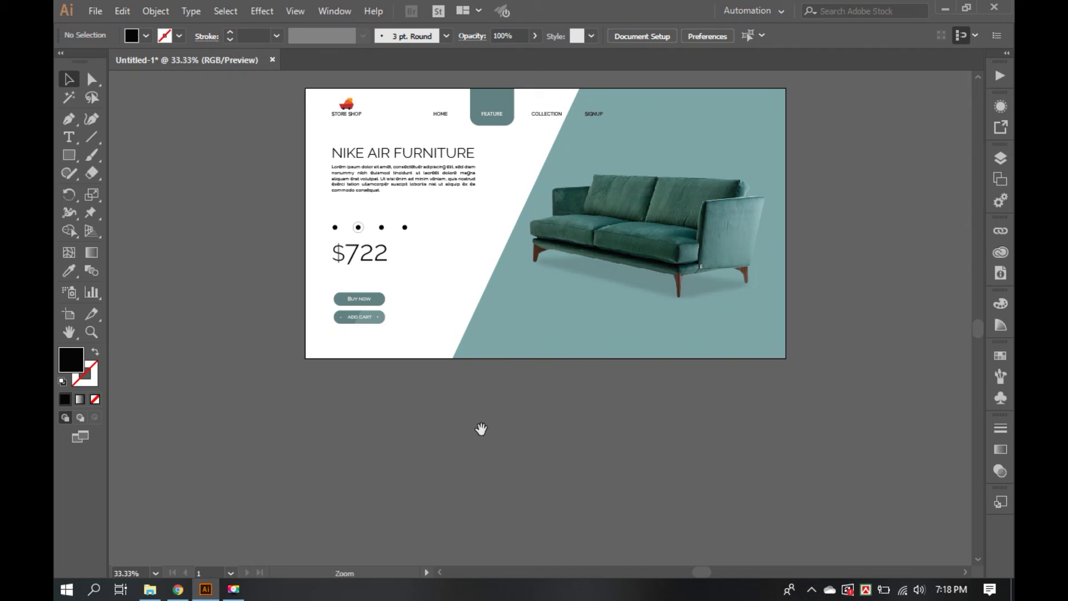
{"action": "left_click_drag", "start_coordinate": [525, 422], "coordinate": [487, 467]}
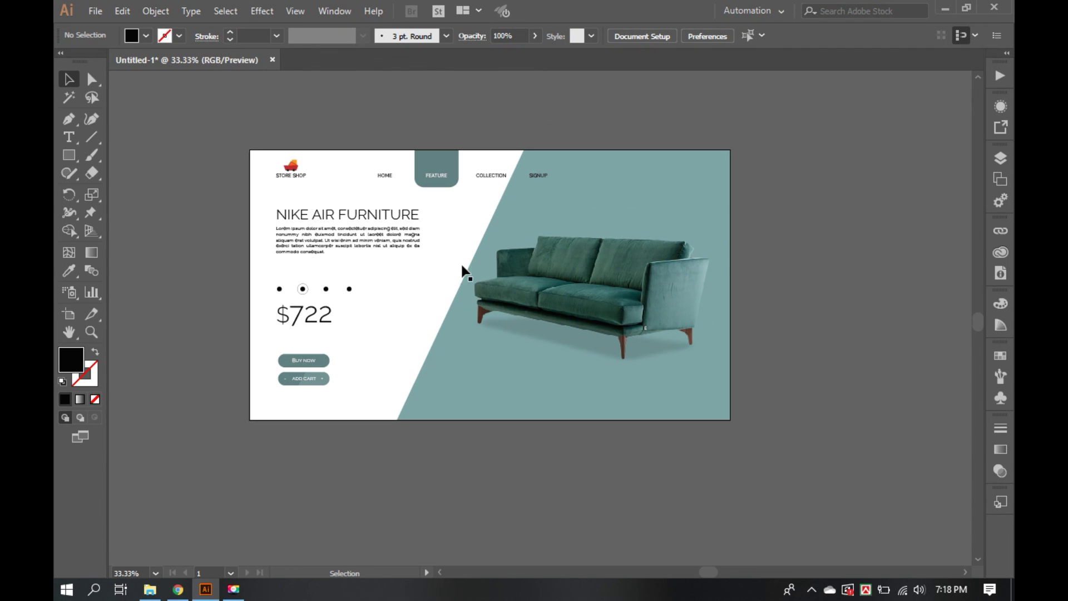
Shift the teal diagonal right and align its right anchors to the artboard's right edge
{"action": "left_click", "coordinate": [461, 379]}
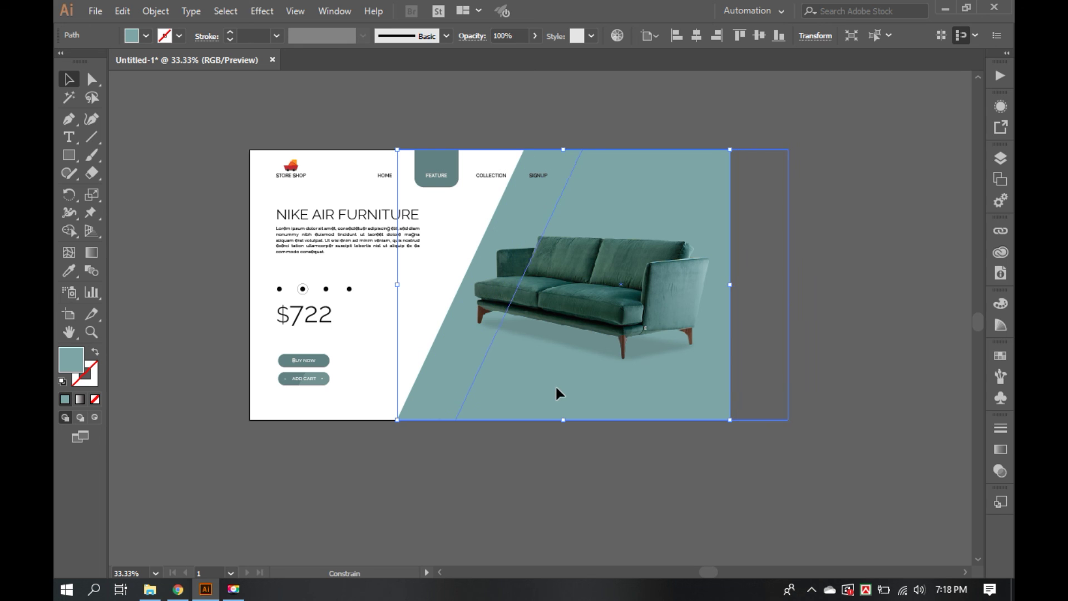
{"action": "left_click_drag", "start_coordinate": [528, 387], "coordinate": [581, 386]}
{"action": "left_click", "coordinate": [768, 485]}
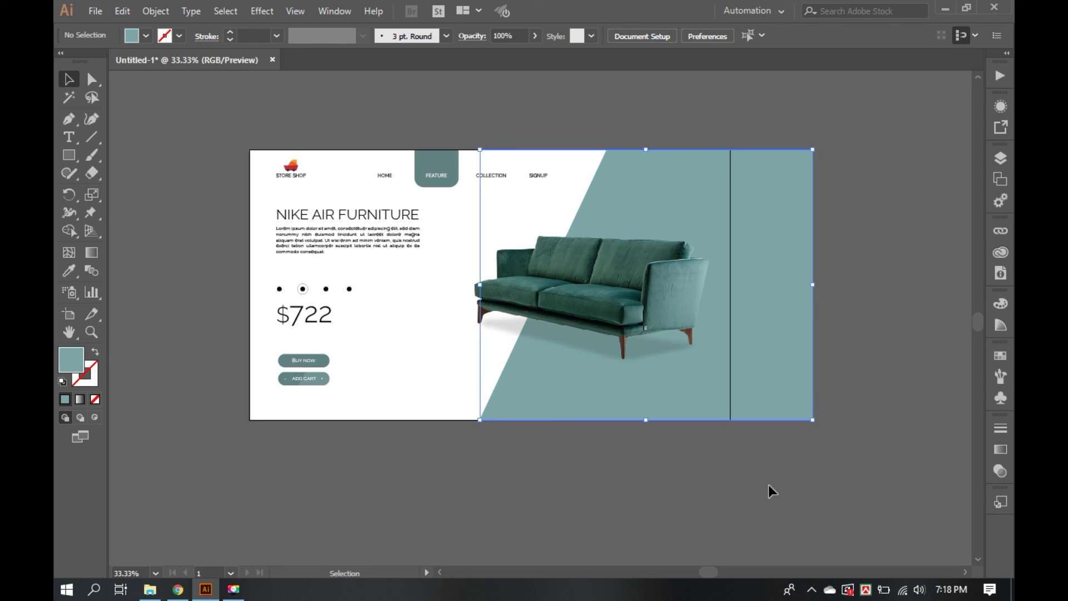
{"action": "key", "text": "a"}
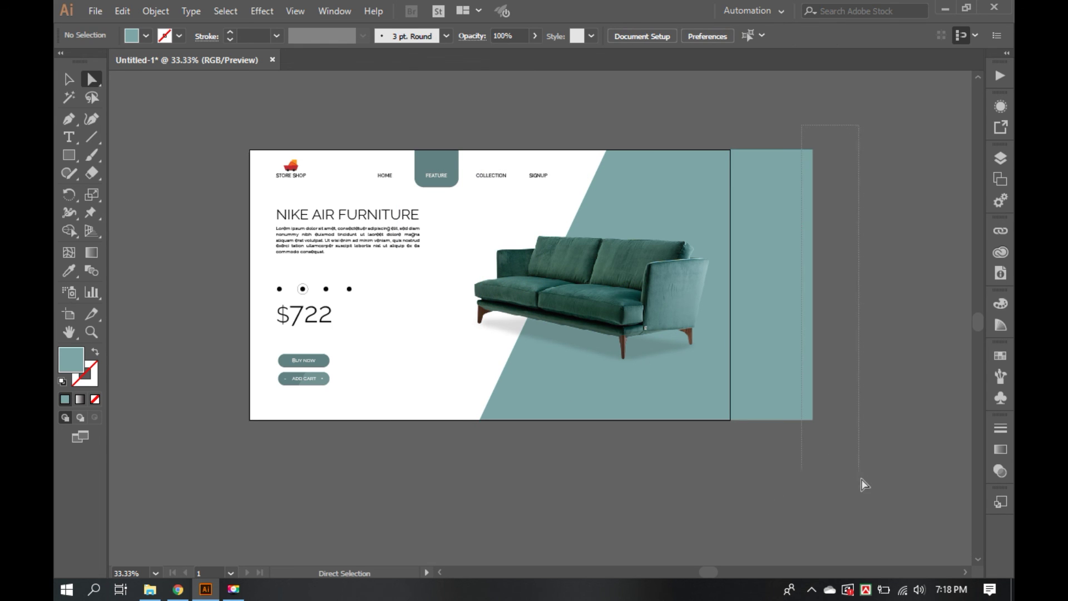
{"action": "left_click_drag", "start_coordinate": [859, 473], "coordinate": [863, 483]}
{"action": "left_click", "coordinate": [568, 39]}
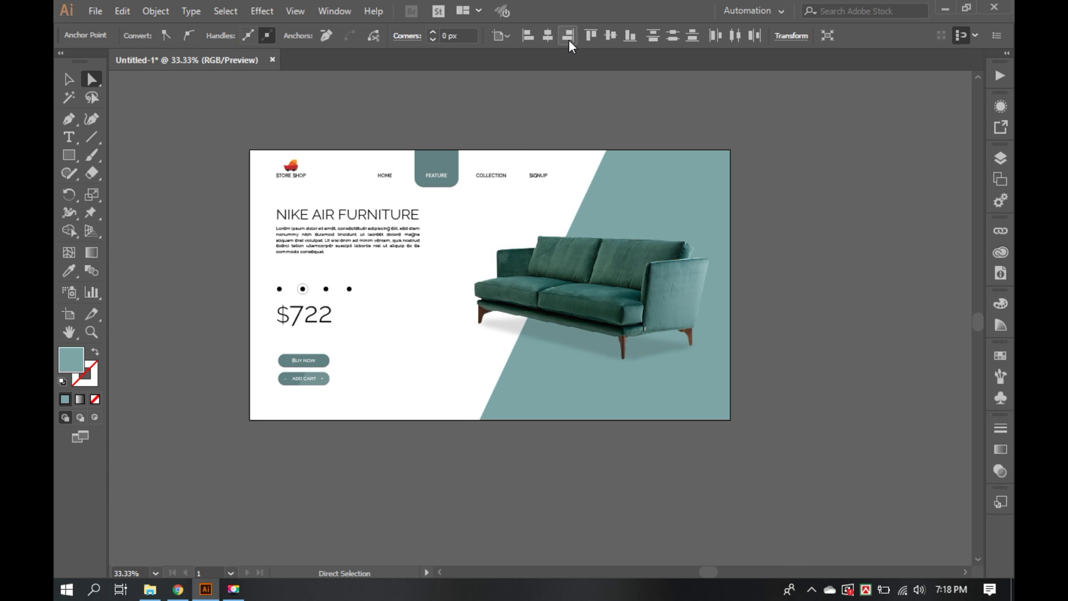
{"action": "key", "text": "v"}
Group the HOME–SIGNUP navigation items and centre them horizontally on the artboard
{"action": "left_click", "coordinate": [446, 164]}
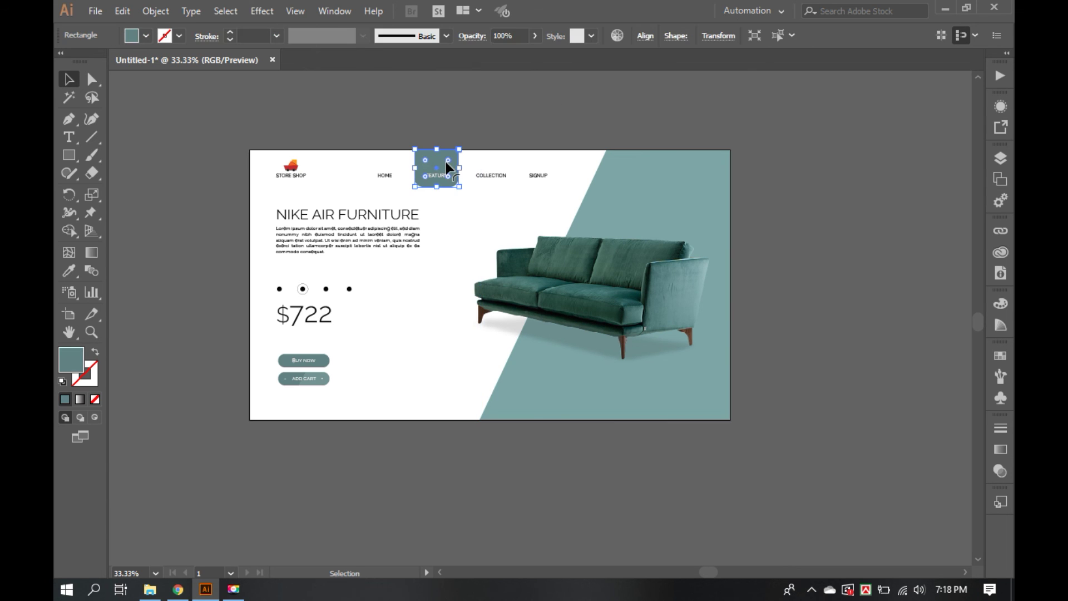
{"action": "left_click_drag", "start_coordinate": [367, 135], "coordinate": [558, 187]}
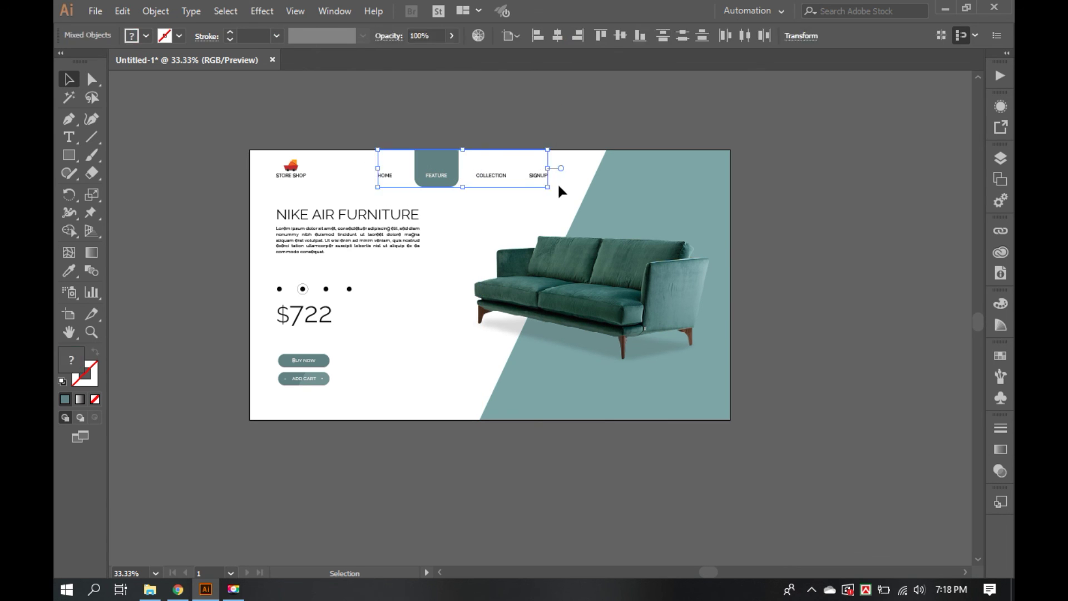
{"action": "key", "text": "ctrl+g"}
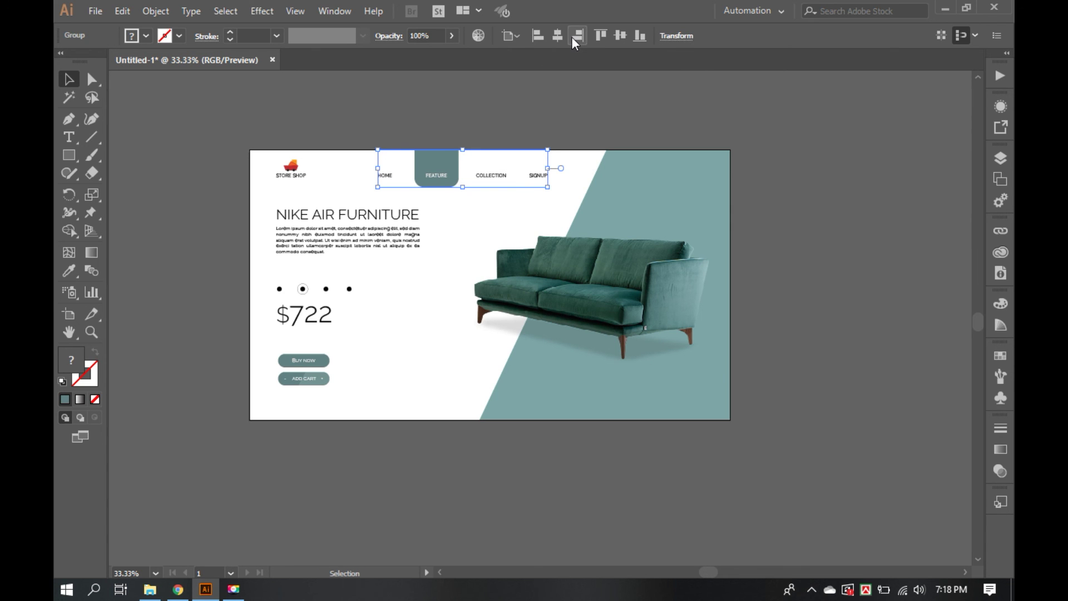
{"action": "left_click", "coordinate": [557, 36]}
{"action": "left_click", "coordinate": [844, 216]}
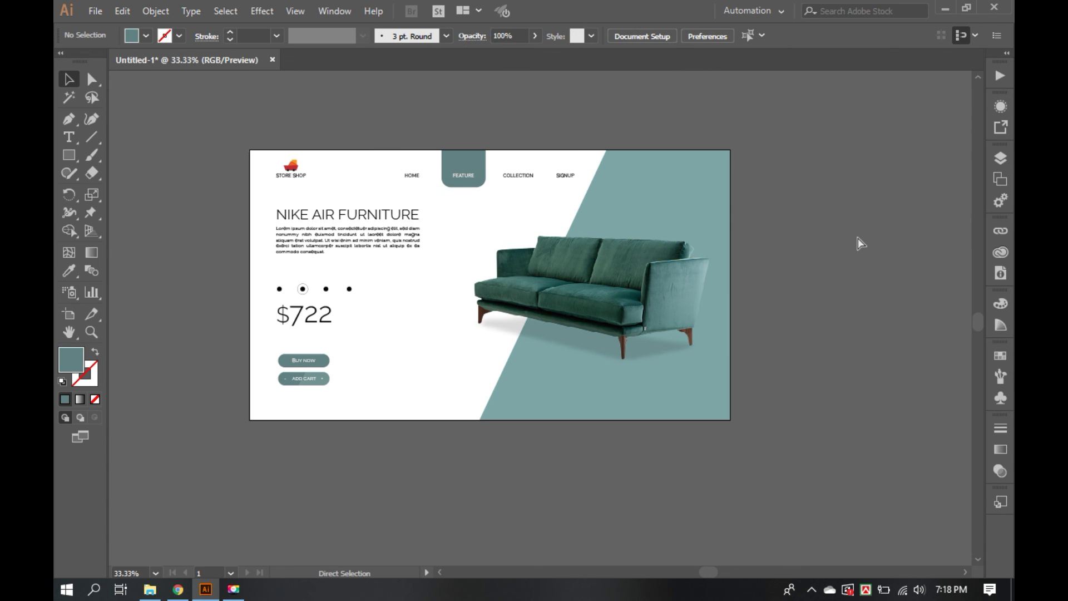
{"action": "key", "text": "ctrl+0"}
{"action": "left_click", "coordinate": [689, 223], "text": "alt"}
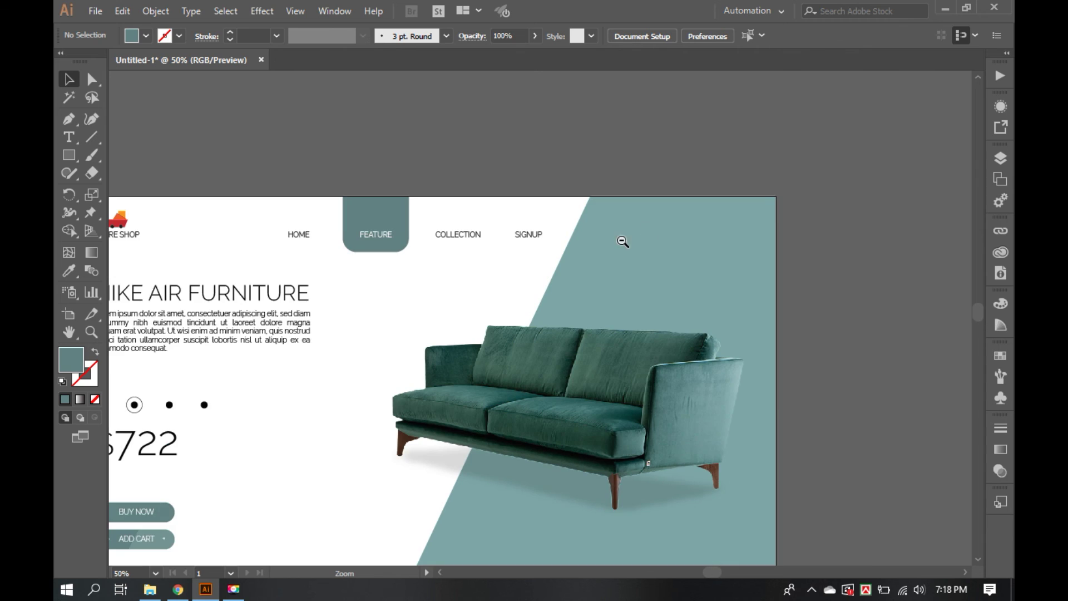
Left-align the heading, paragraph, dots, price and buttons to the logo as key object
{"action": "left_click_drag", "start_coordinate": [459, 260], "coordinate": [437, 226]}
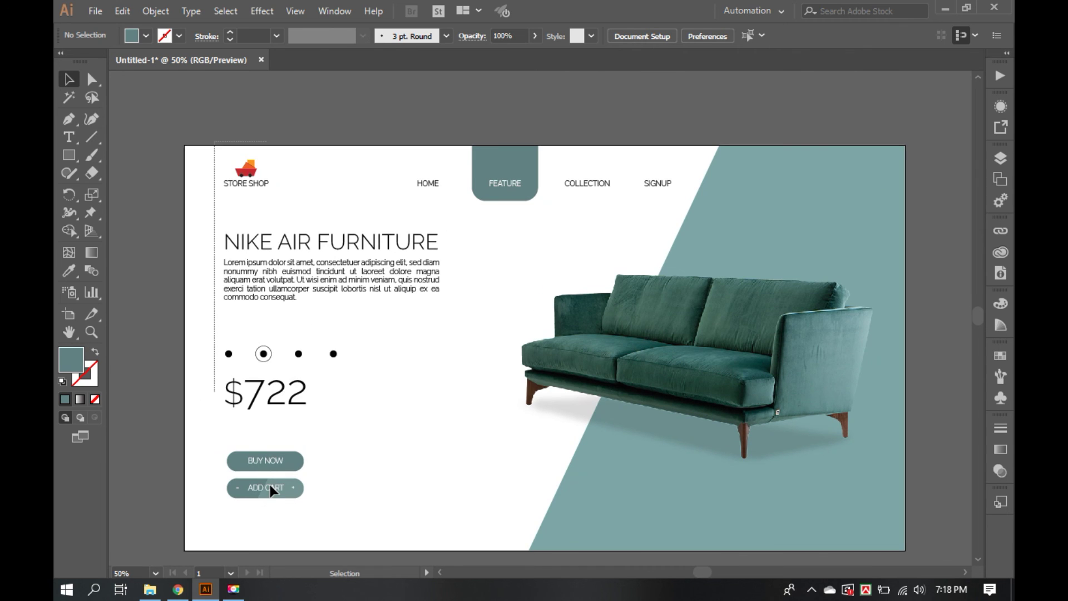
{"action": "left_click_drag", "start_coordinate": [294, 516], "coordinate": [233, 483]}
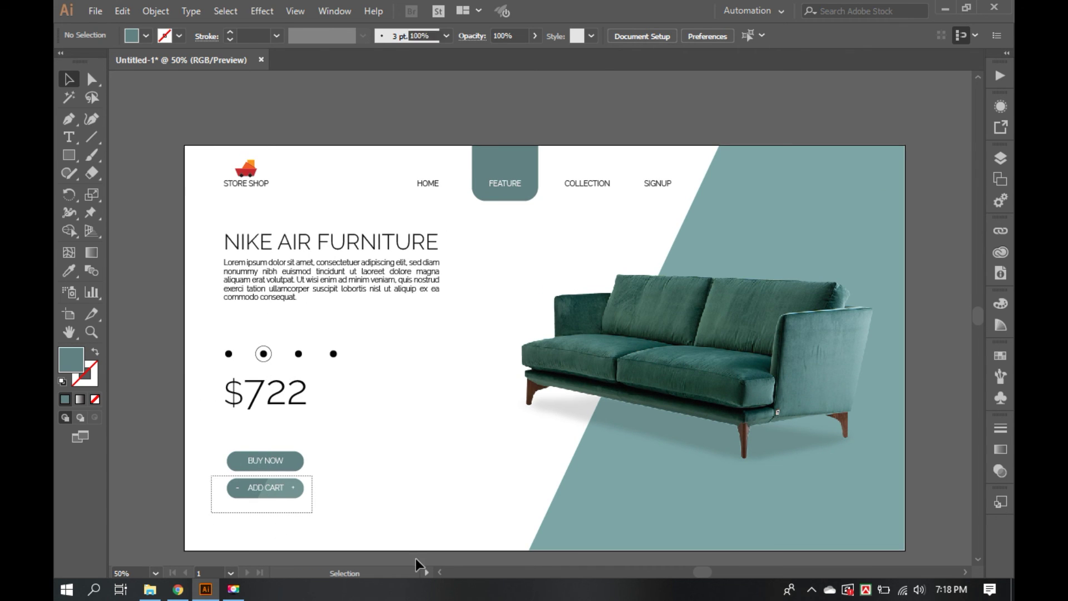
{"action": "left_click_drag", "start_coordinate": [350, 476], "coordinate": [229, 445]}
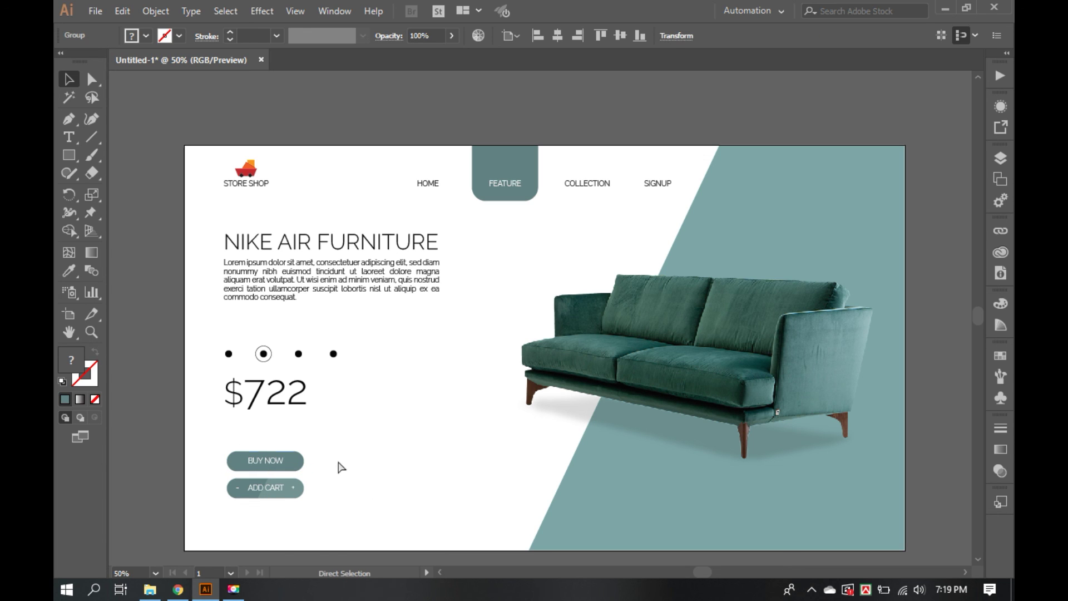
{"action": "mouse_move", "coordinate": [354, 370]}
{"action": "left_mouse_down"}
{"action": "mouse_move", "coordinate": [223, 341]}
{"action": "mouse_move", "coordinate": [361, 368]}
{"action": "left_mouse_up"}
{"action": "left_click", "coordinate": [374, 436]}
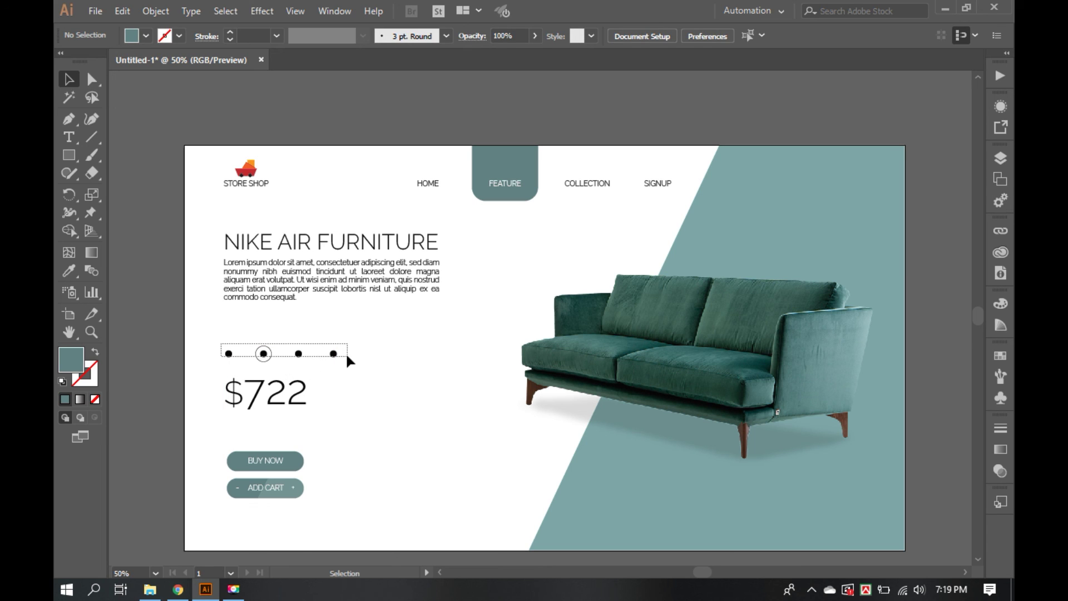
{"action": "left_click", "coordinate": [300, 398], "text": "shift"}
{"action": "key", "text": "ctrl"}
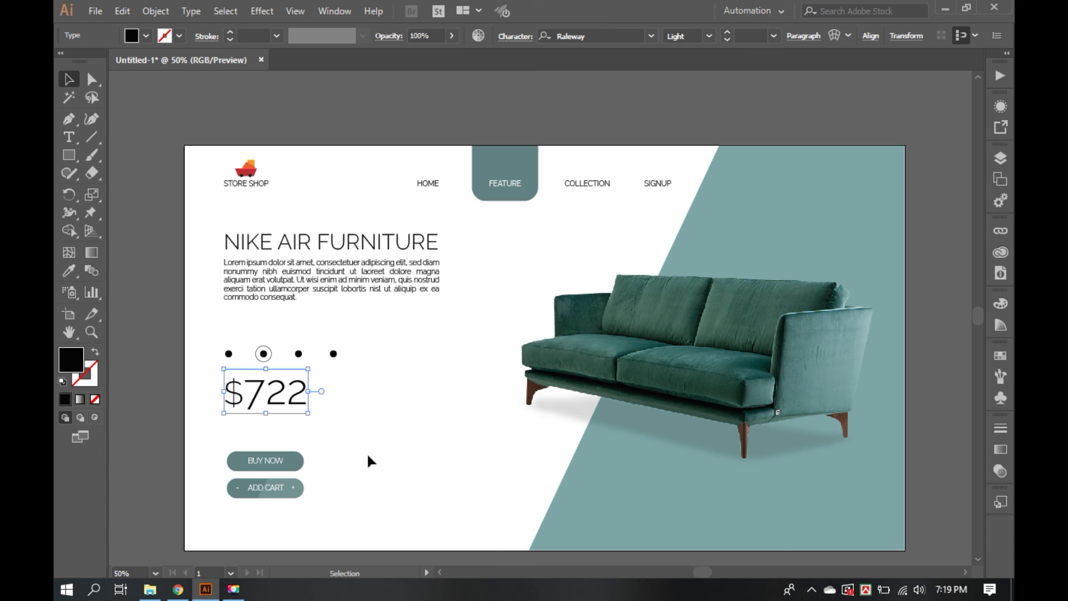
{"action": "left_click_drag", "start_coordinate": [217, 146], "coordinate": [289, 509]}
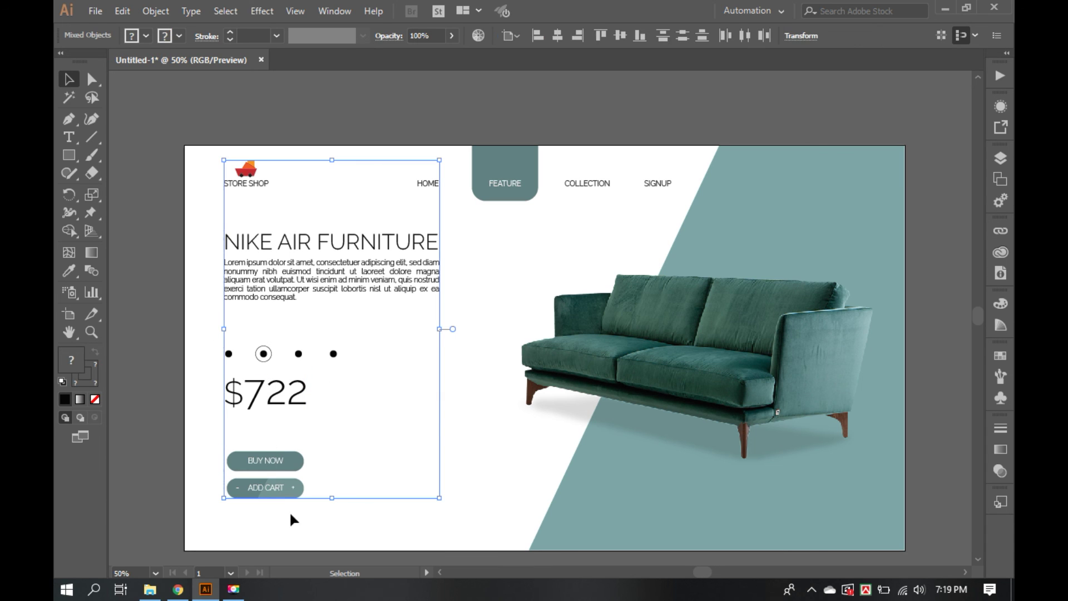
{"action": "left_click", "coordinate": [246, 169]}
{"action": "left_click", "coordinate": [537, 35]}
{"action": "left_click", "coordinate": [498, 123]}
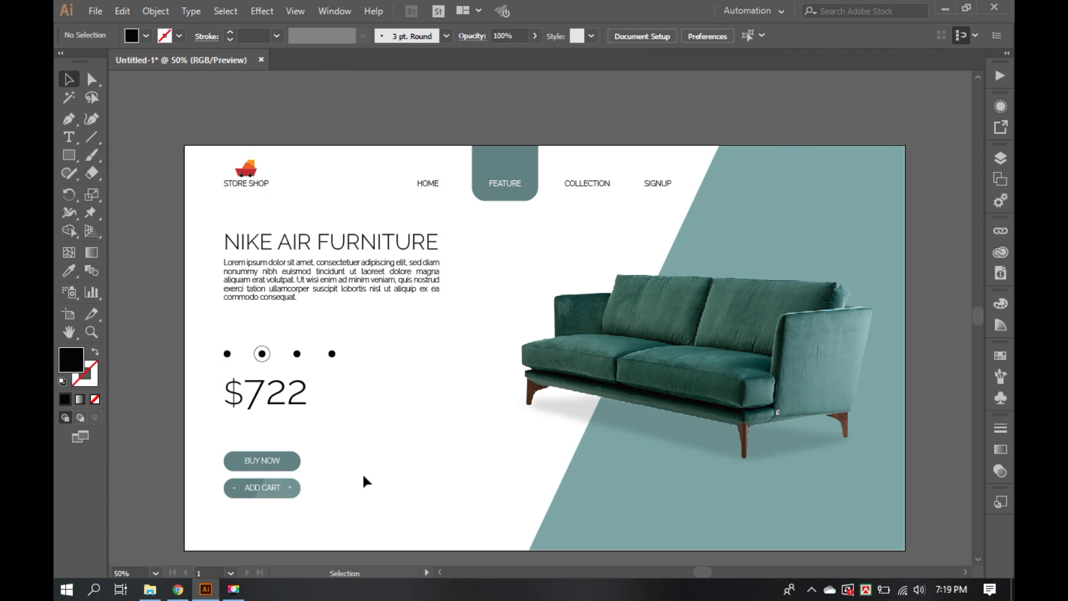
Centre the $722 price horizontally under the row of dots
{"action": "left_click", "coordinate": [298, 386]}
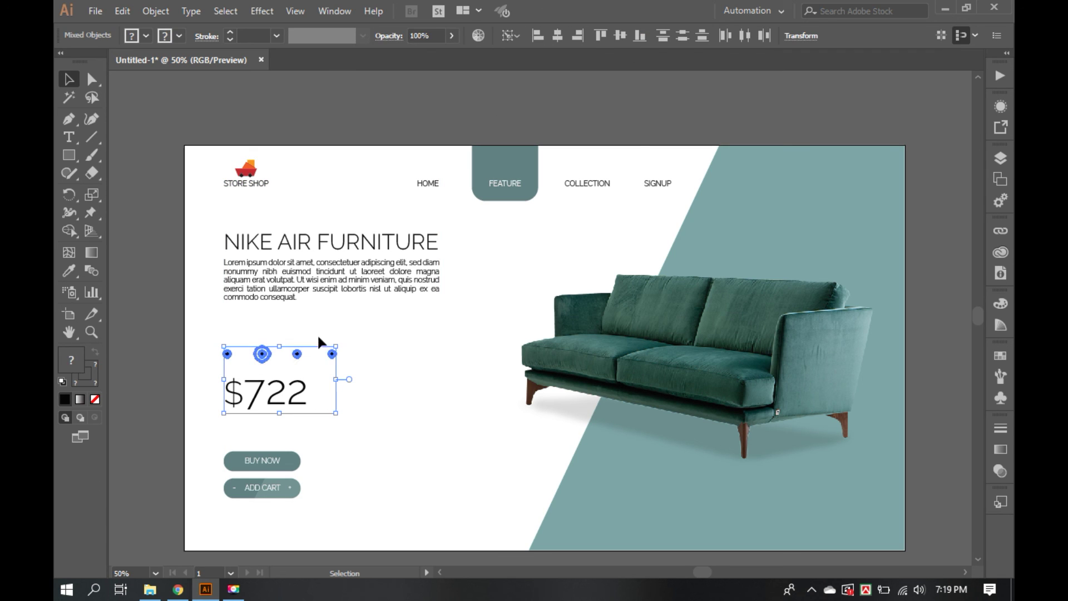
{"action": "left_click", "coordinate": [557, 36]}
{"action": "left_click", "coordinate": [458, 410]}
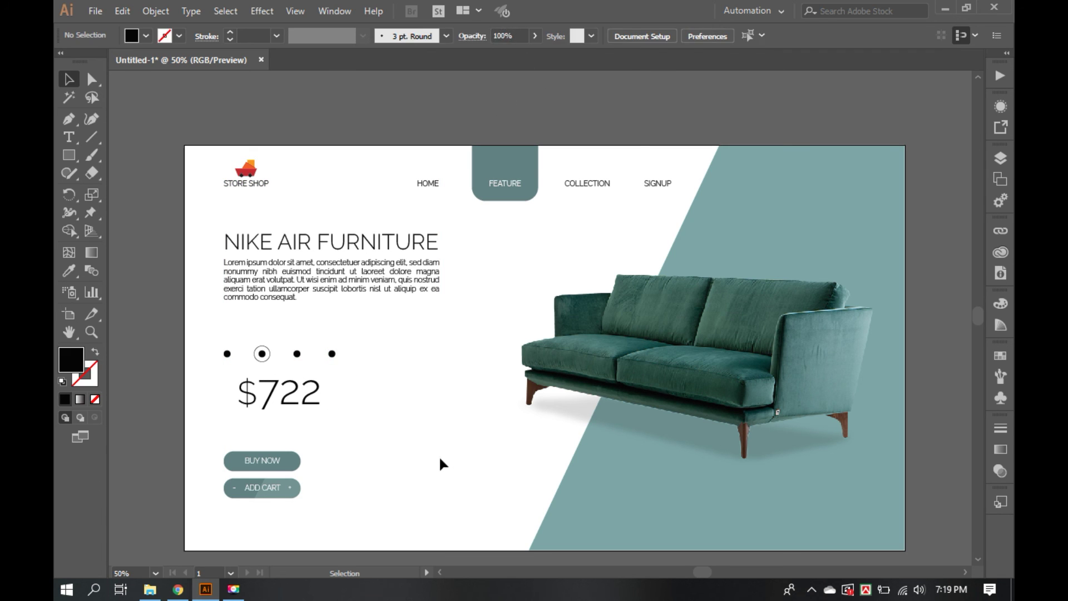
{"action": "key", "text": "ctrl+minus"}
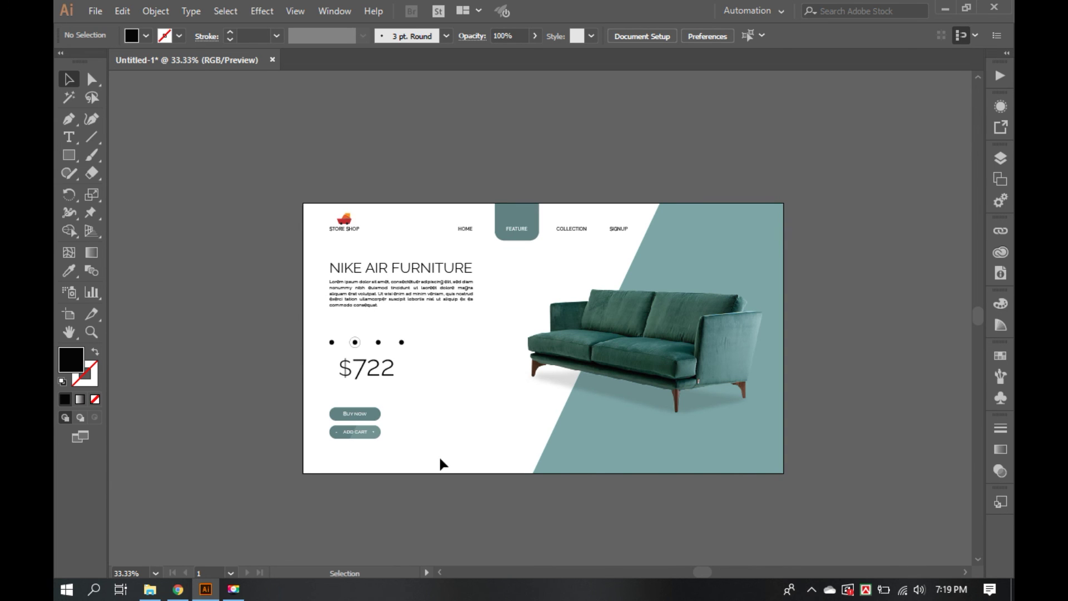
Shift the left-column content right and lower the heading and paragraph
{"action": "left_click_drag", "start_coordinate": [328, 246], "coordinate": [347, 473]}
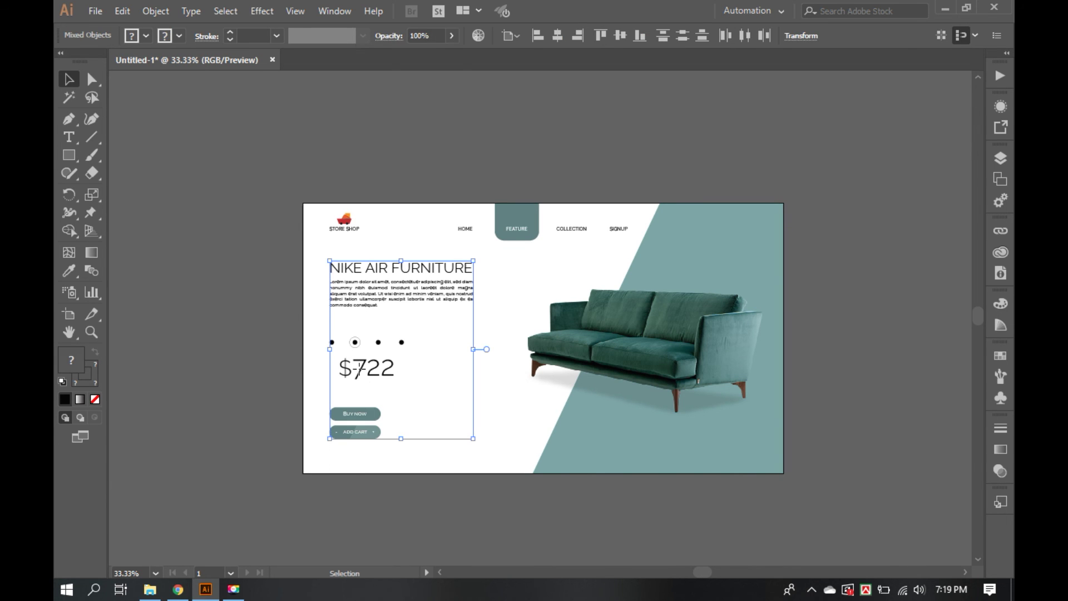
{"action": "left_click_drag", "start_coordinate": [359, 369], "coordinate": [373, 377]}
{"action": "left_click", "coordinate": [388, 494]}
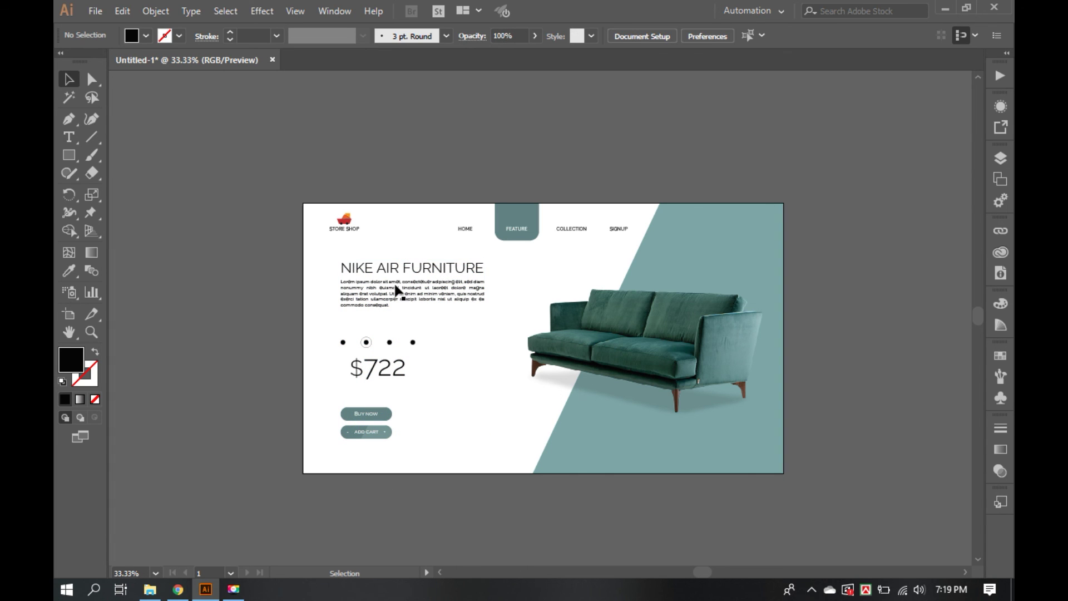
{"action": "left_click_drag", "start_coordinate": [373, 249], "coordinate": [404, 312]}
{"action": "left_click", "coordinate": [445, 401]}
Align the STORE SHOP logo to the heading's left edge
{"action": "mouse_move", "coordinate": [314, 204]}
{"action": "left_mouse_down"}
{"action": "mouse_move", "coordinate": [376, 275]}
{"action": "mouse_move", "coordinate": [369, 291]}
{"action": "left_mouse_up"}
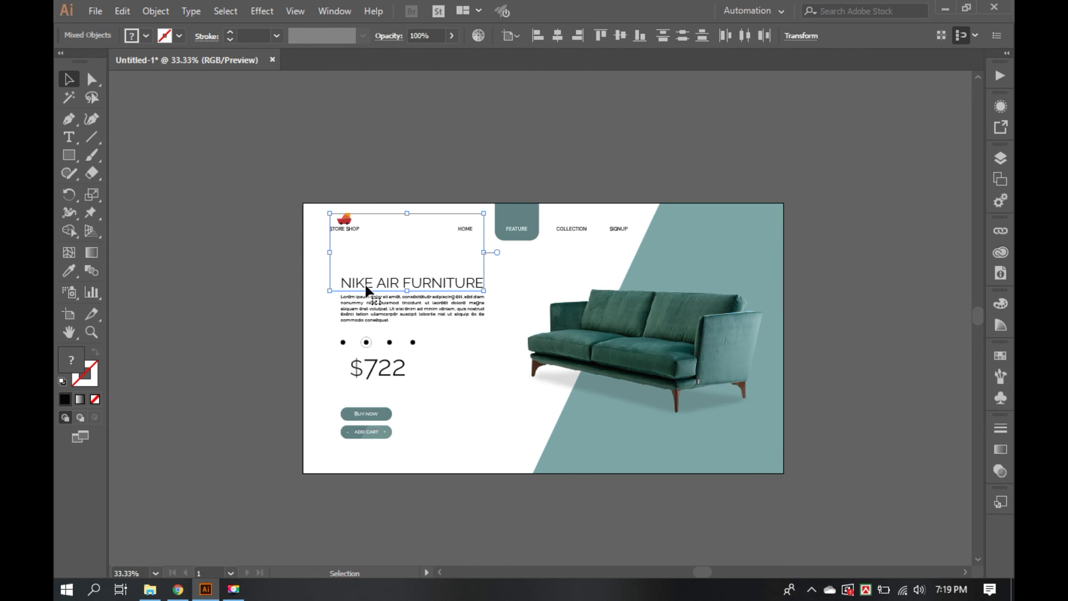
{"action": "left_click", "coordinate": [537, 36]}
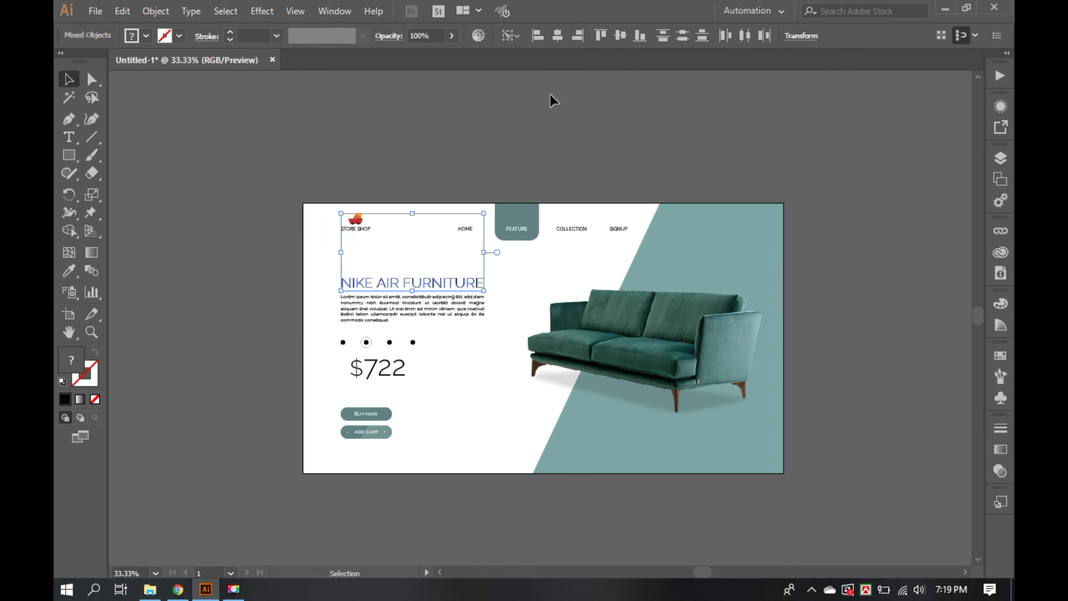
{"action": "left_click", "coordinate": [517, 365]}
{"action": "left_click", "coordinate": [453, 429]}
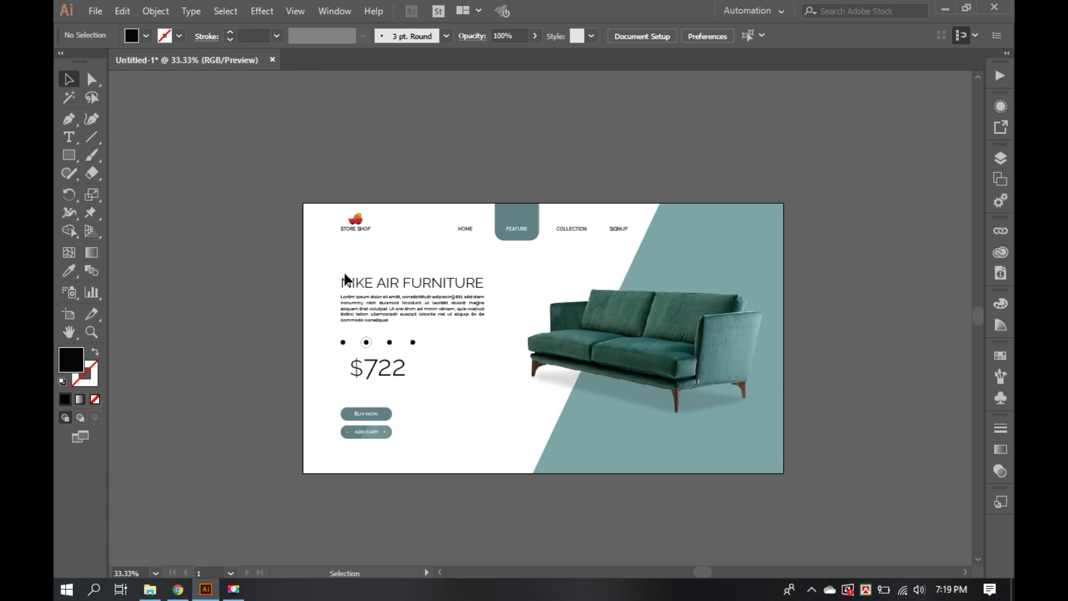
Ungroup the navigation and vertically align the STORE SHOP logo with HOME as key object
{"action": "left_click", "coordinate": [356, 225]}
{"action": "left_click", "coordinate": [467, 232], "text": "shift"}
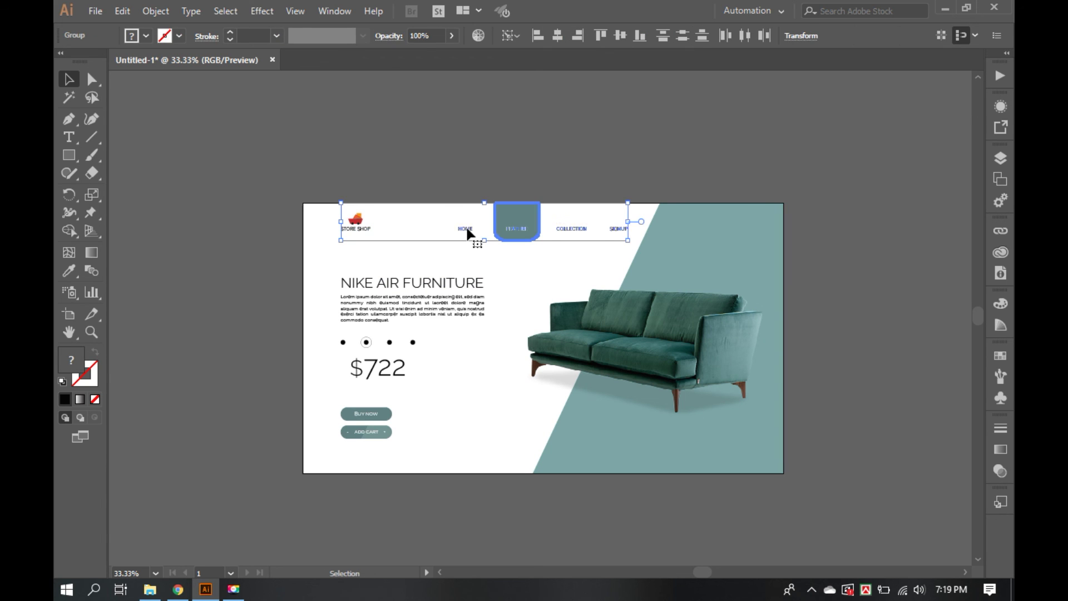
{"action": "left_click", "coordinate": [638, 35]}
{"action": "left_click", "coordinate": [609, 132]}
{"action": "right_click", "coordinate": [514, 219]}
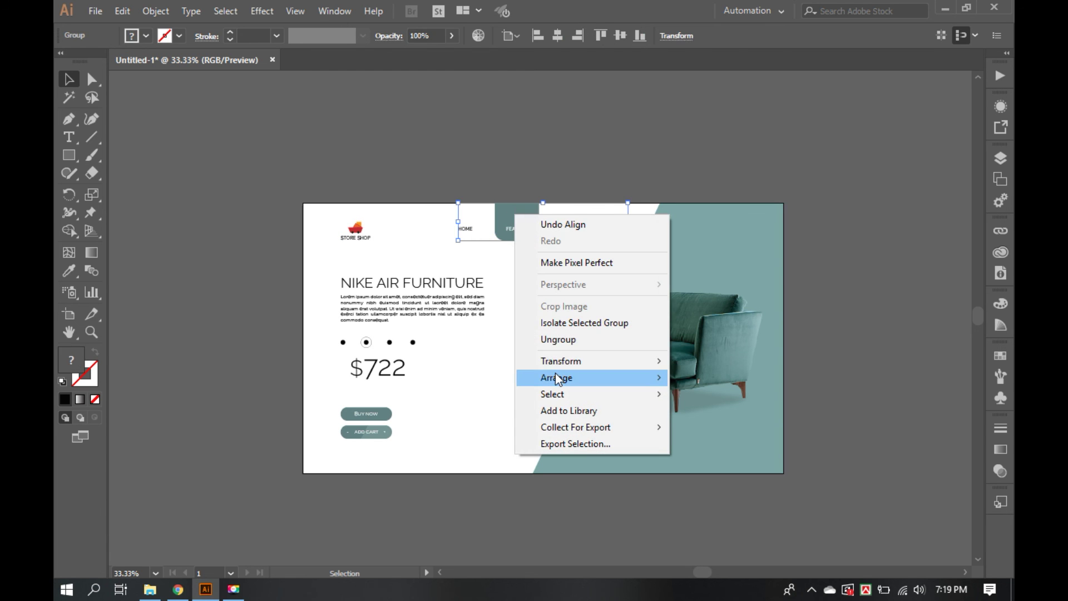
{"action": "left_click", "coordinate": [551, 340]}
{"action": "left_click", "coordinate": [457, 238]}
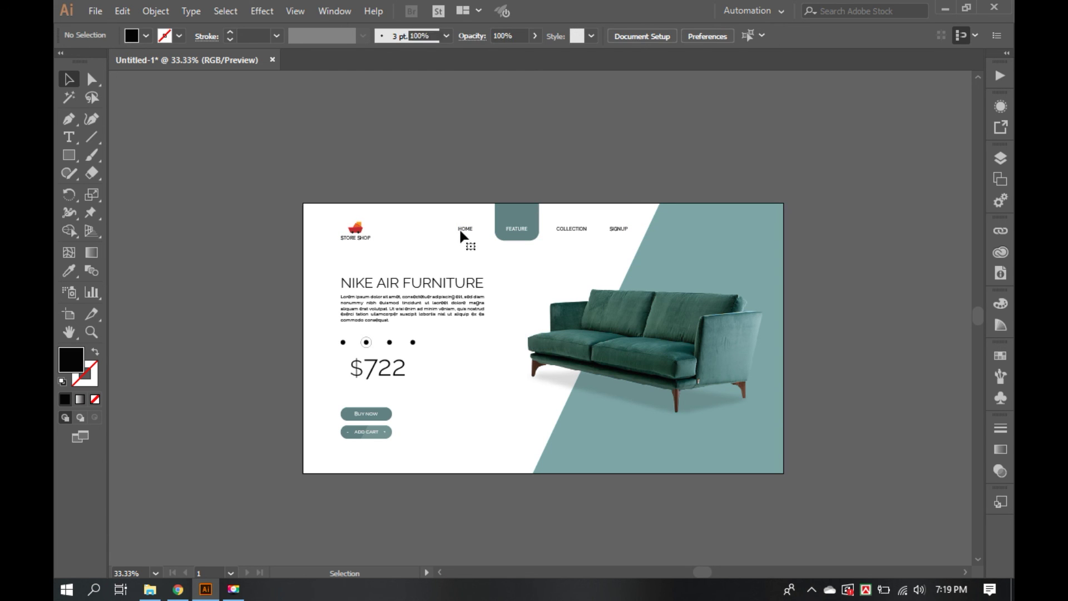
{"action": "left_click", "coordinate": [462, 231]}
{"action": "left_click", "coordinate": [363, 237], "text": "shift"}
{"action": "left_click", "coordinate": [463, 231]}
{"action": "left_click", "coordinate": [651, 121]}
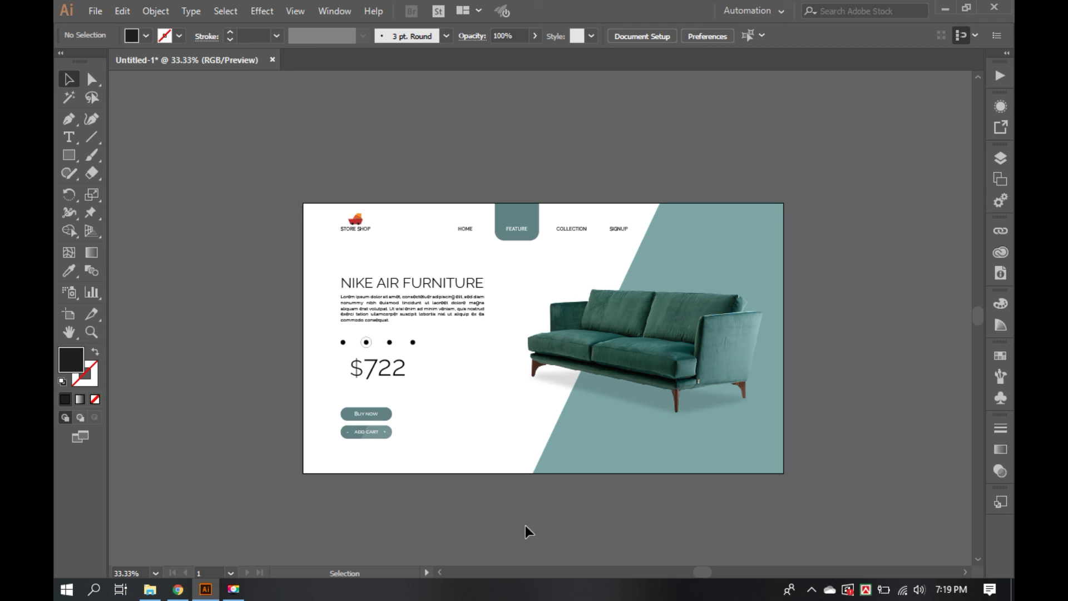
{"action": "left_click", "coordinate": [234, 594]}
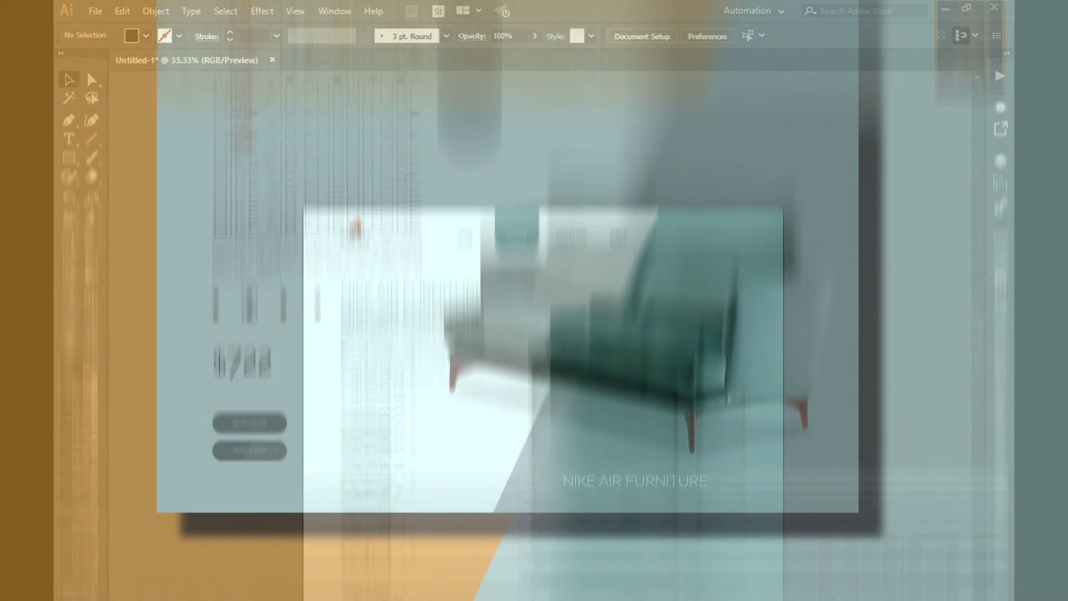